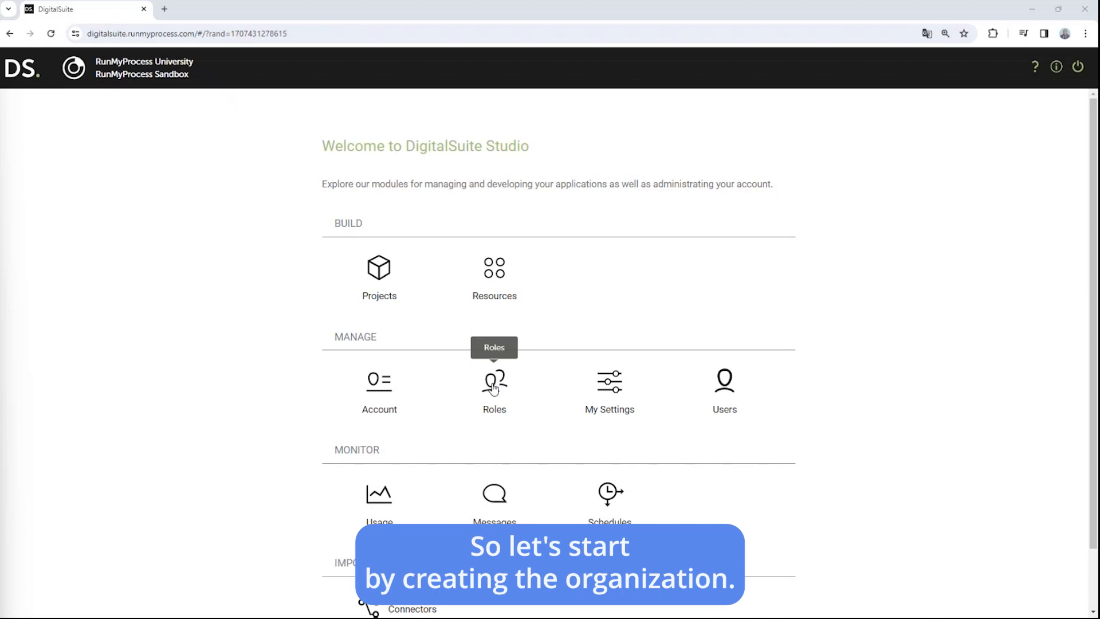
Step: Sign in via the Roles link and open Role Management with a new organization form
click(494, 387)
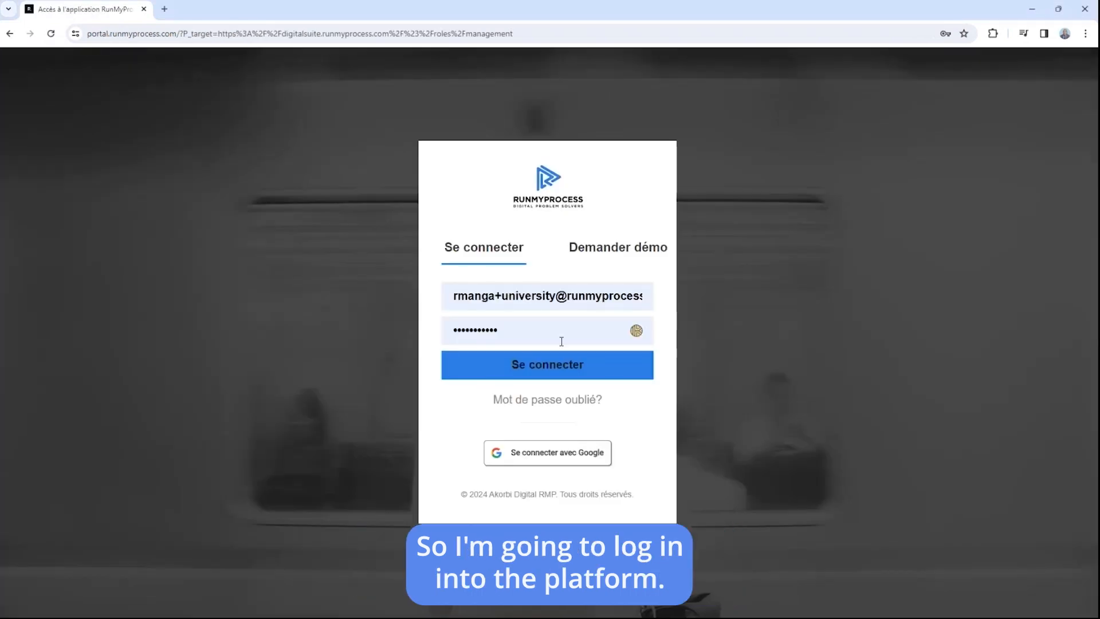
click(543, 369)
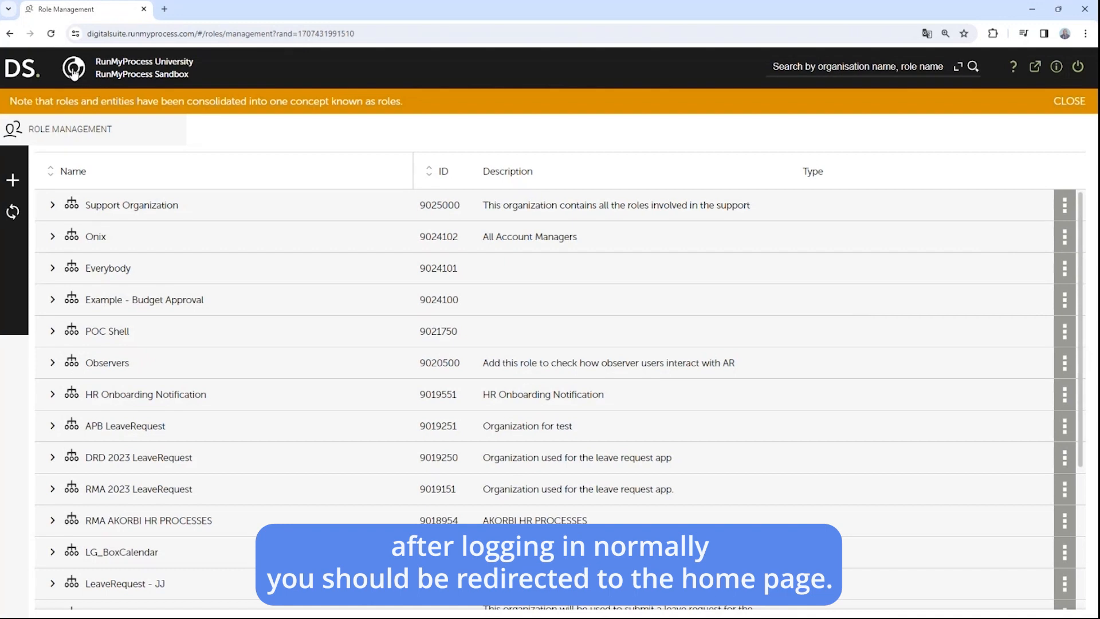
click(27, 71)
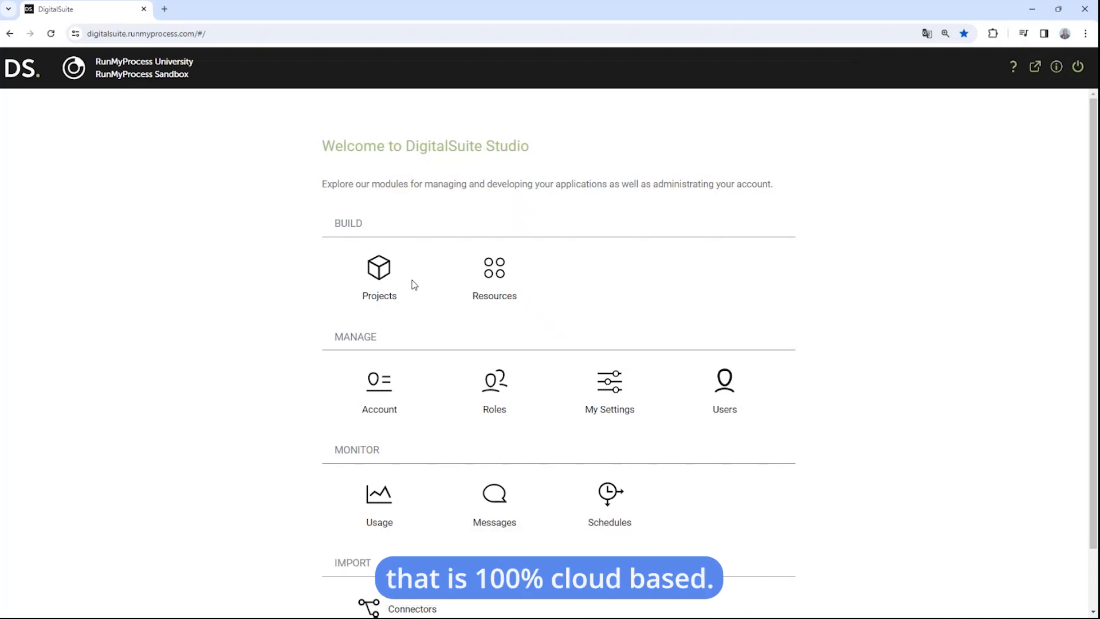
click(500, 383)
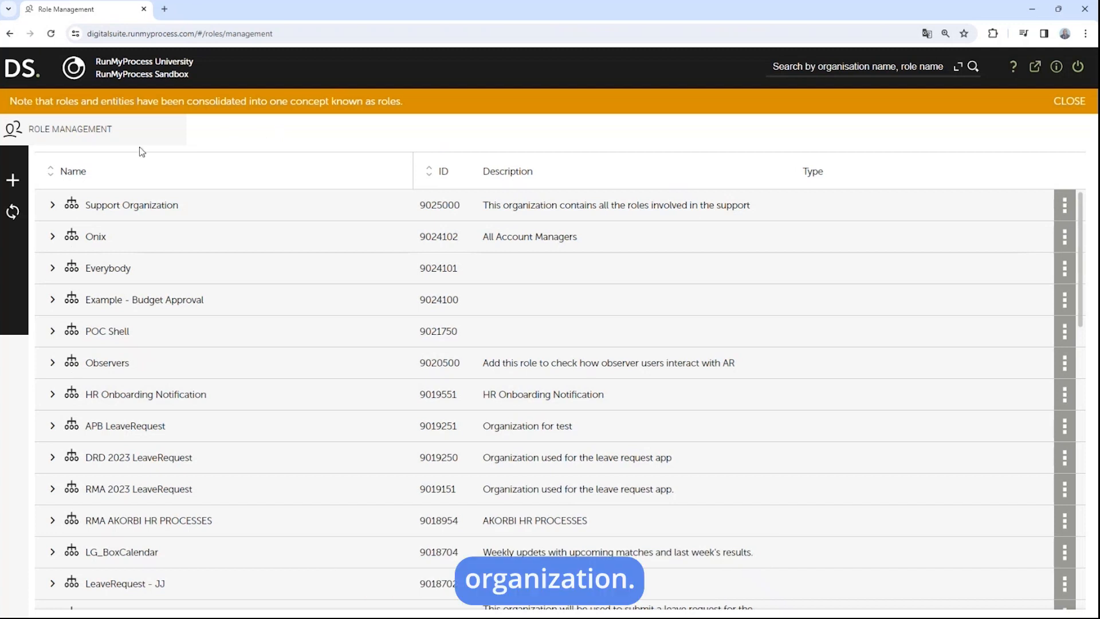
click(13, 180)
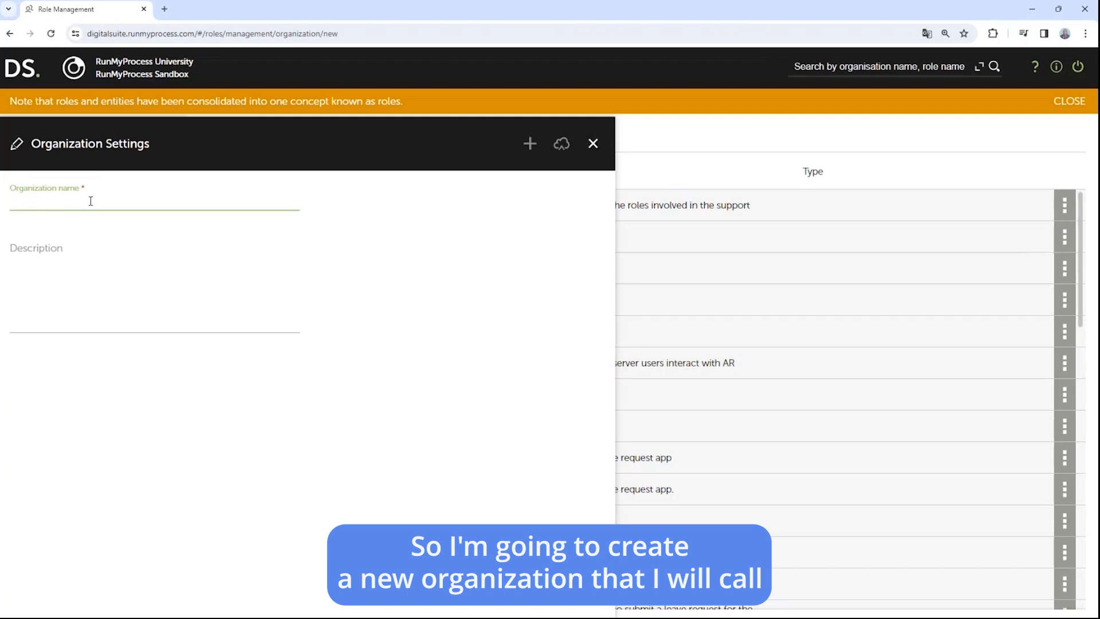
Step: Save organization 'Feb 2024 - Budget Approval' described as the budget approval application for the organization
text(Feb)
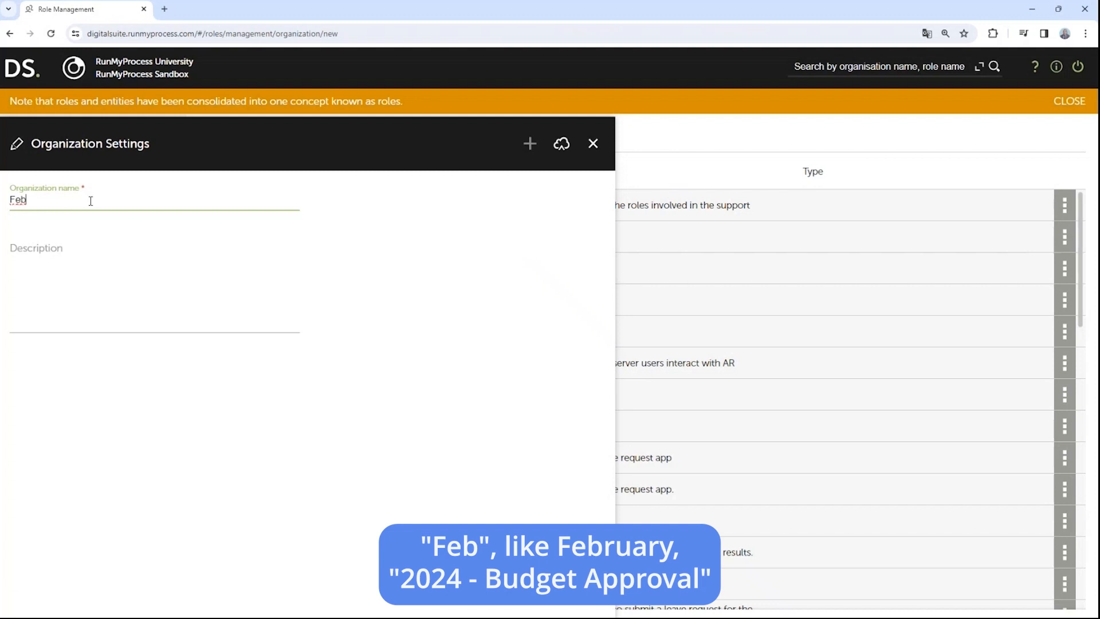
text( 2024 - Budget Approval)
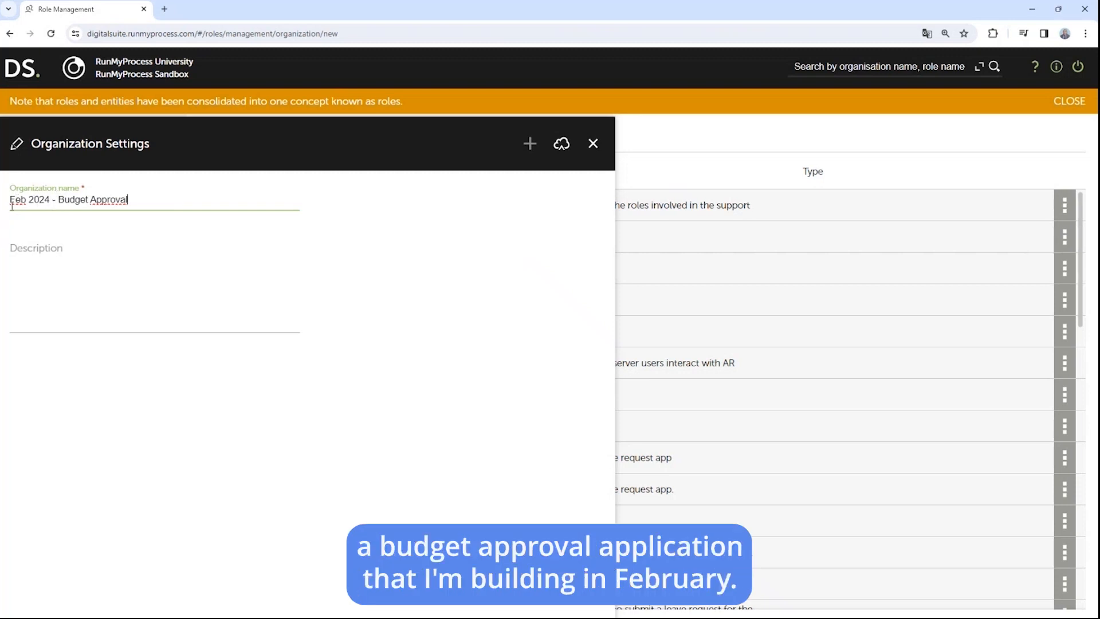
click(56, 277)
text(This is the budg)
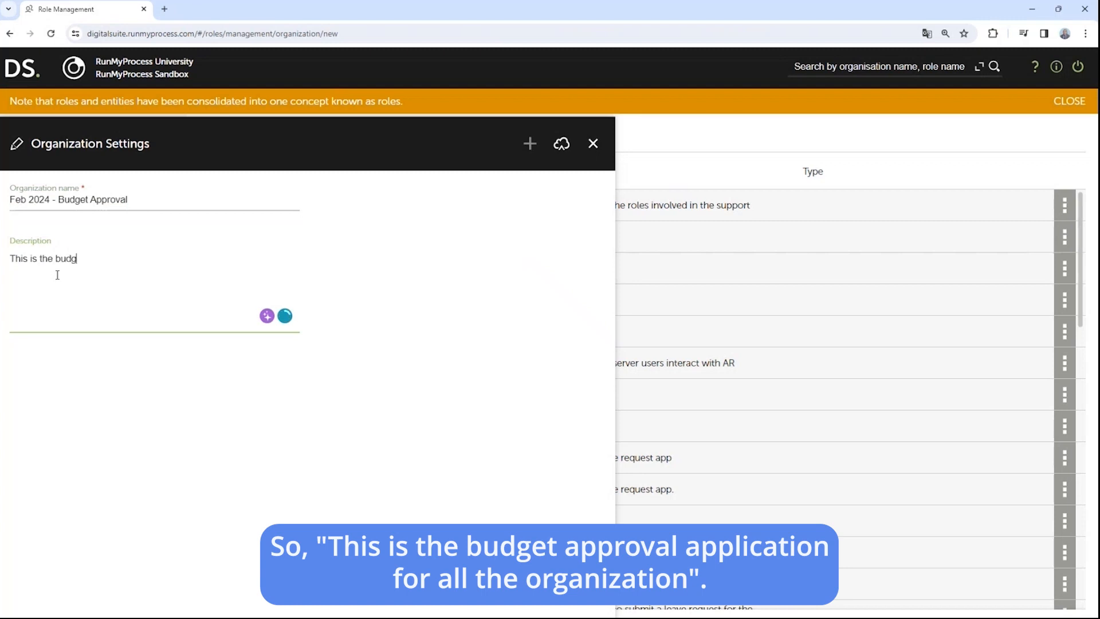
text(et approval application for )
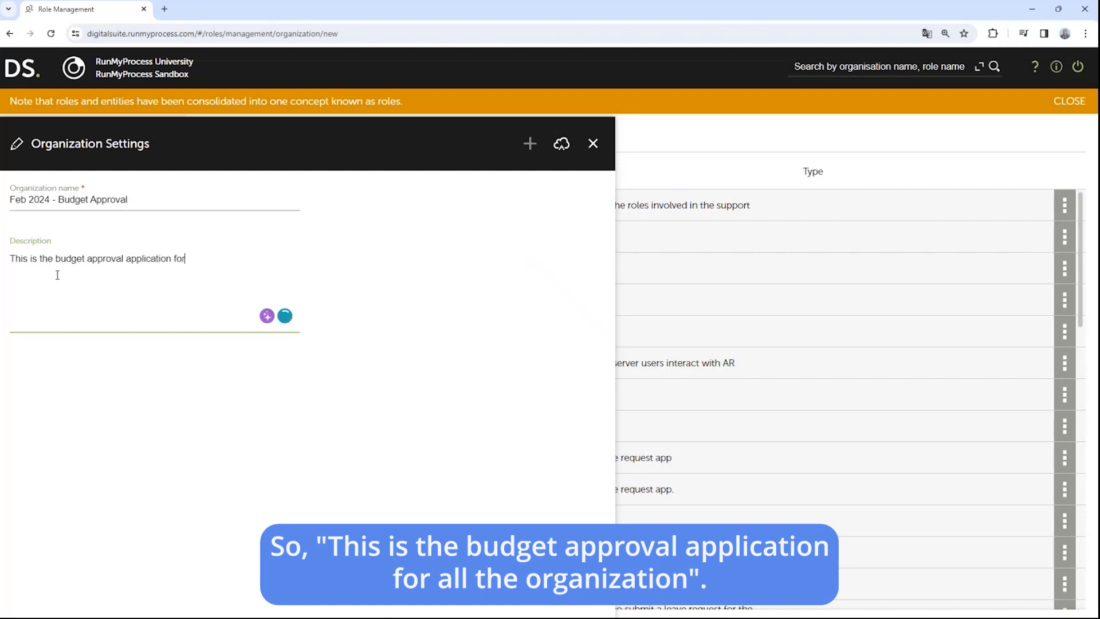
text(all the organization)
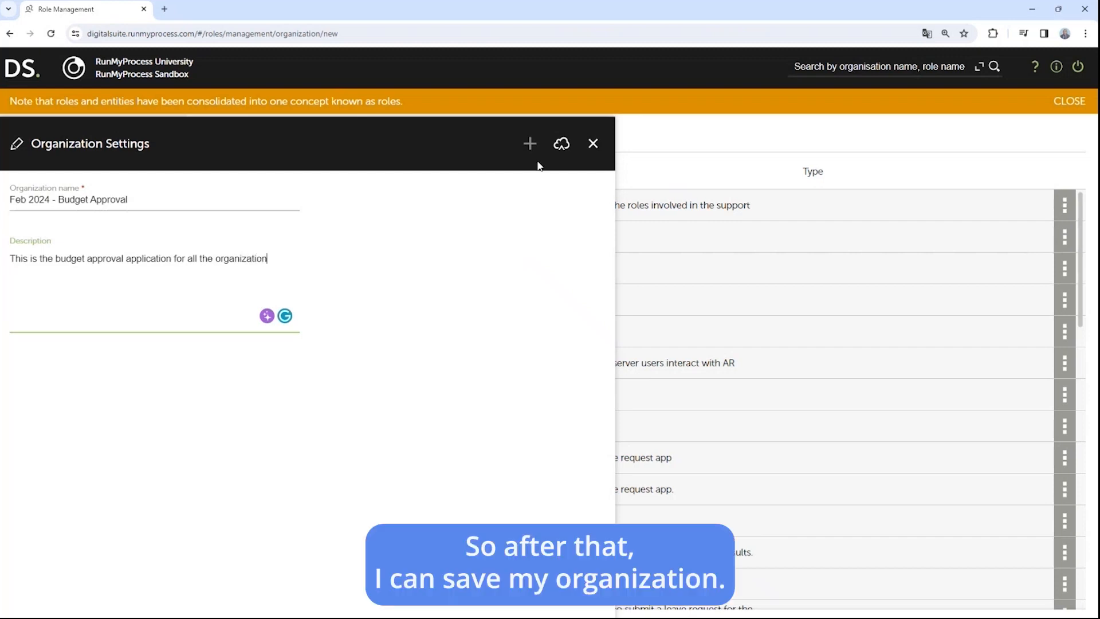
click(563, 144)
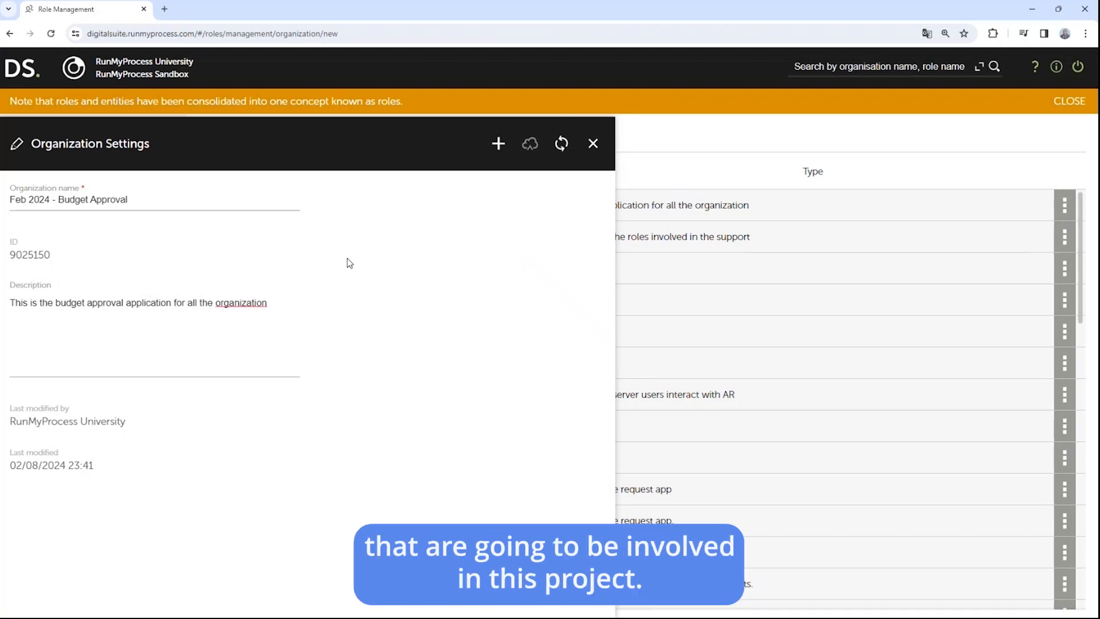
click(596, 144)
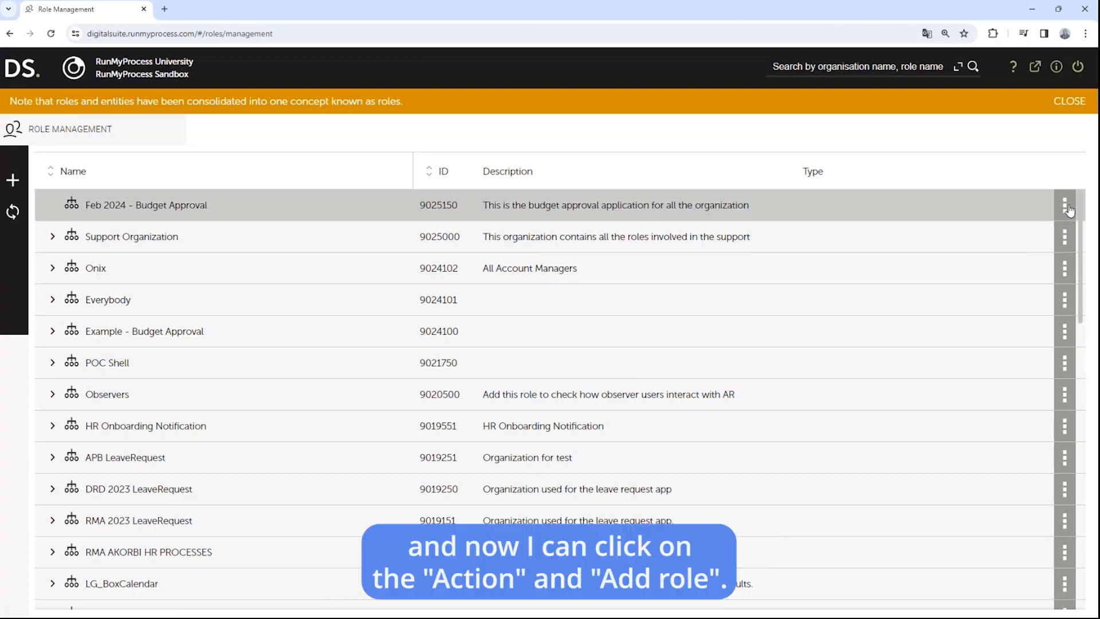
Step: Add and save a Developer role with the 'runmyprocess university' user as its member
click(1065, 206)
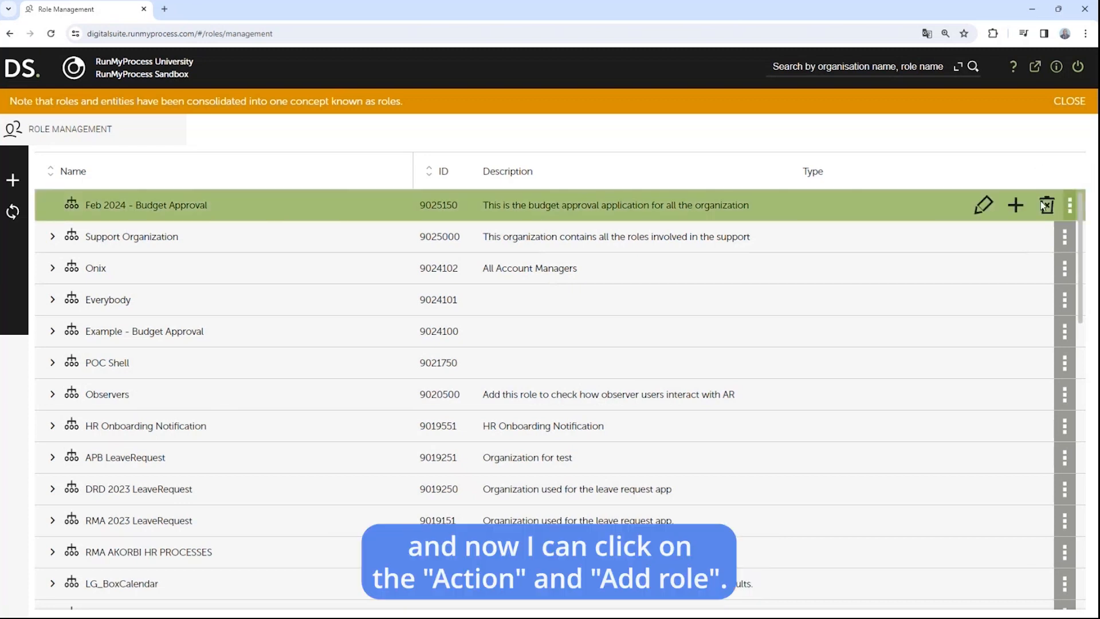
click(1016, 207)
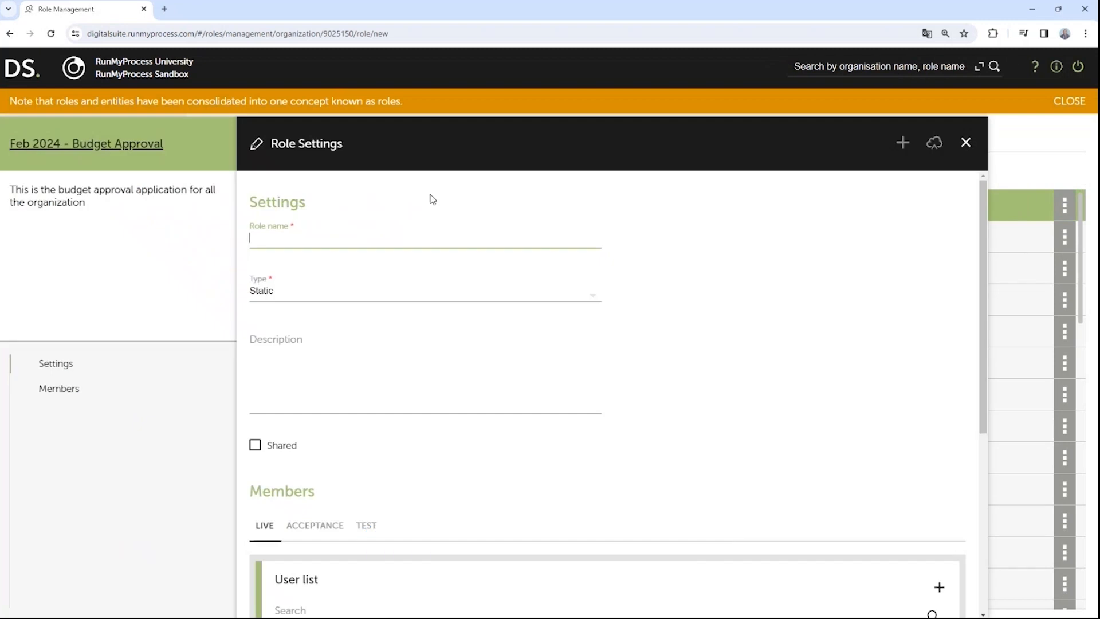
text(De)
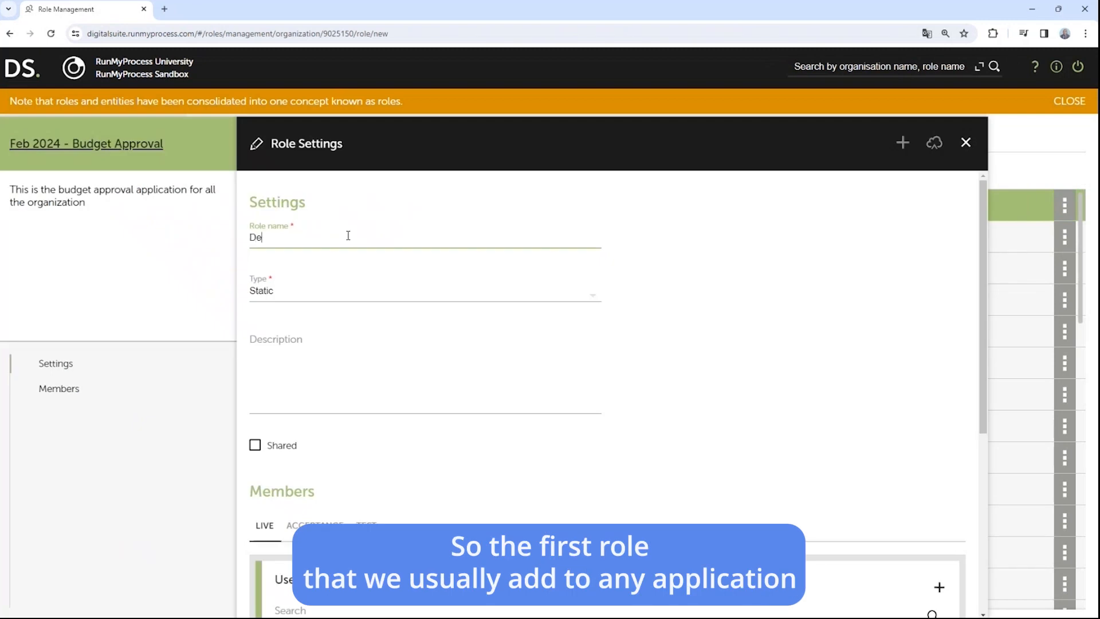
text(veloper)
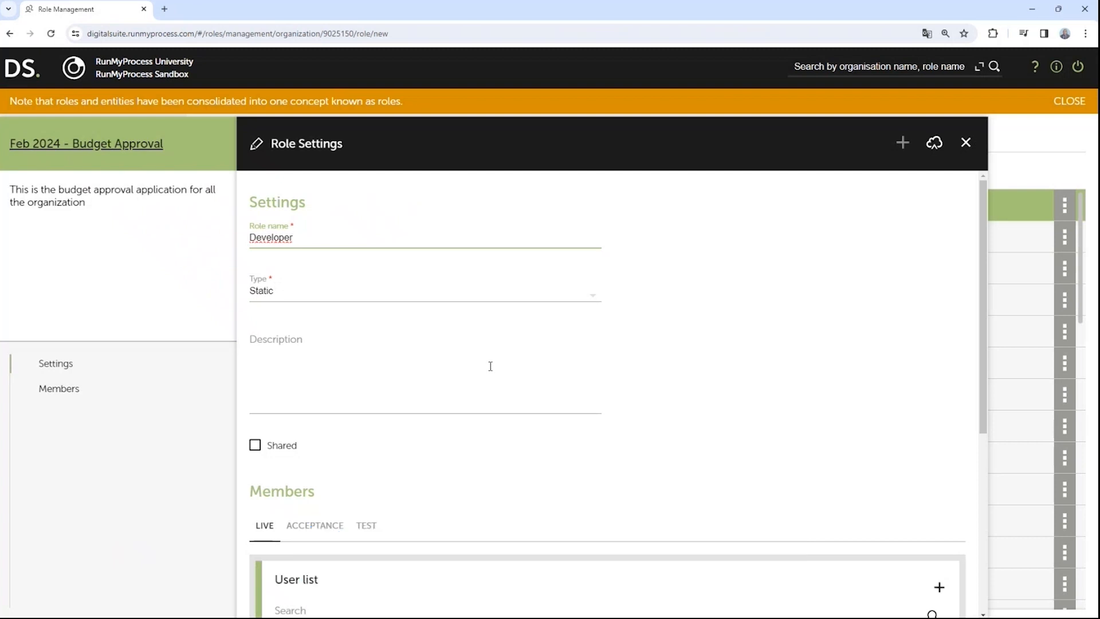
scroll(490, 366, down, 3)
scroll(487, 361, up, 3)
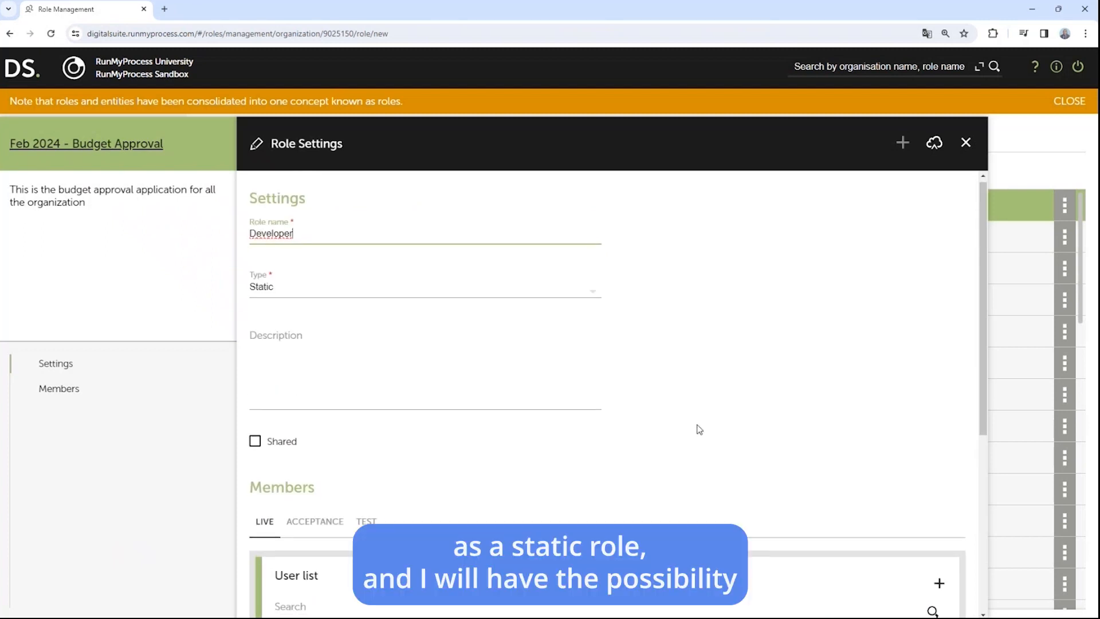
scroll(693, 430, down, 3)
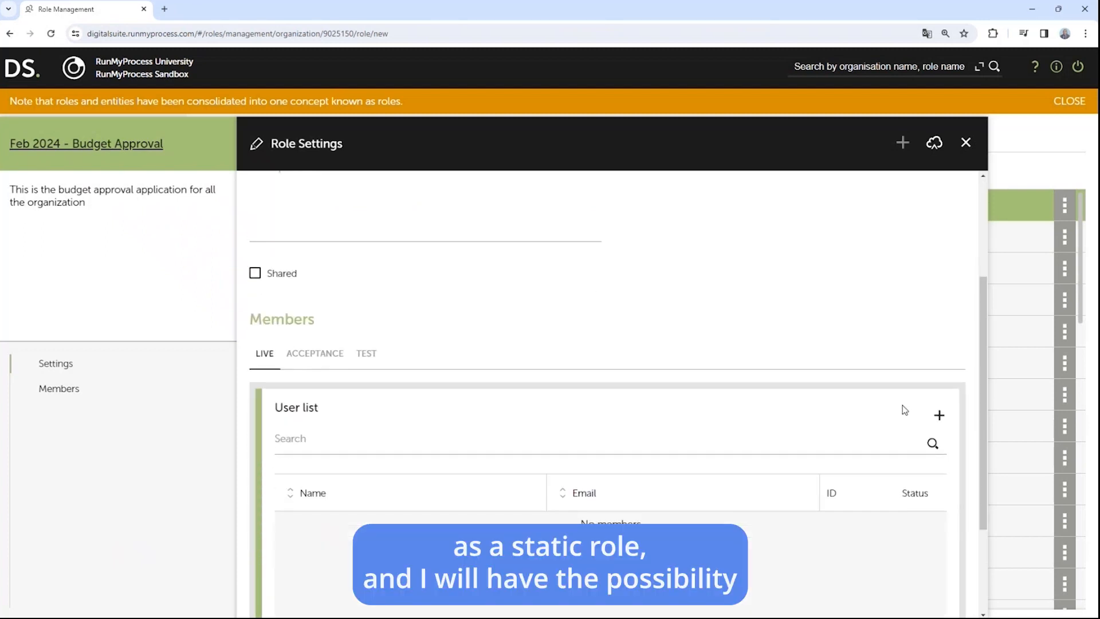
click(938, 414)
click(675, 437)
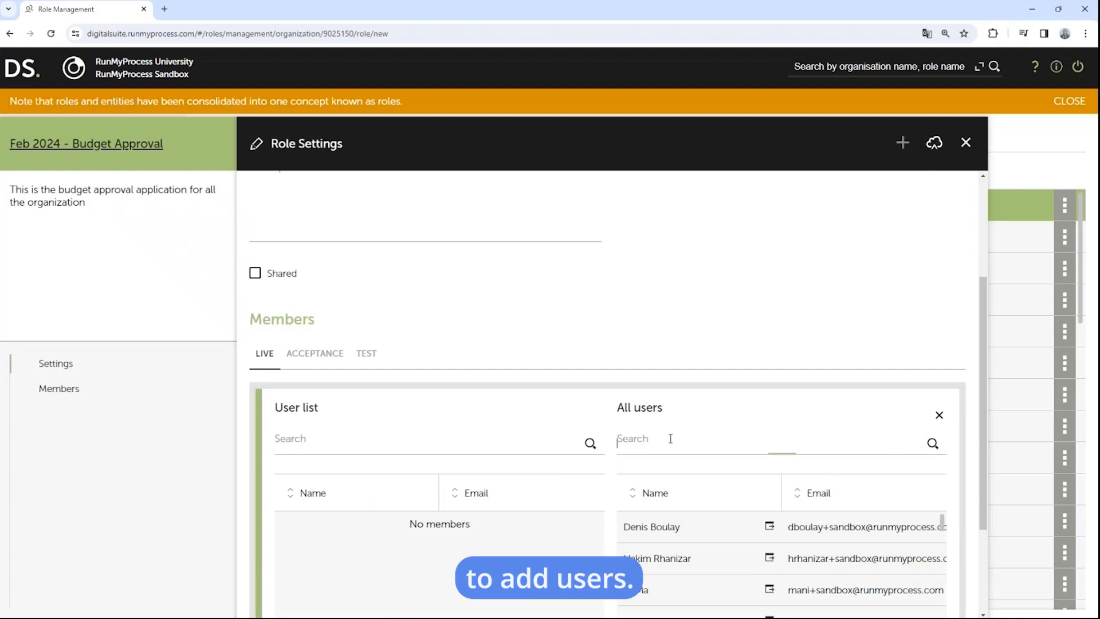
text(r)
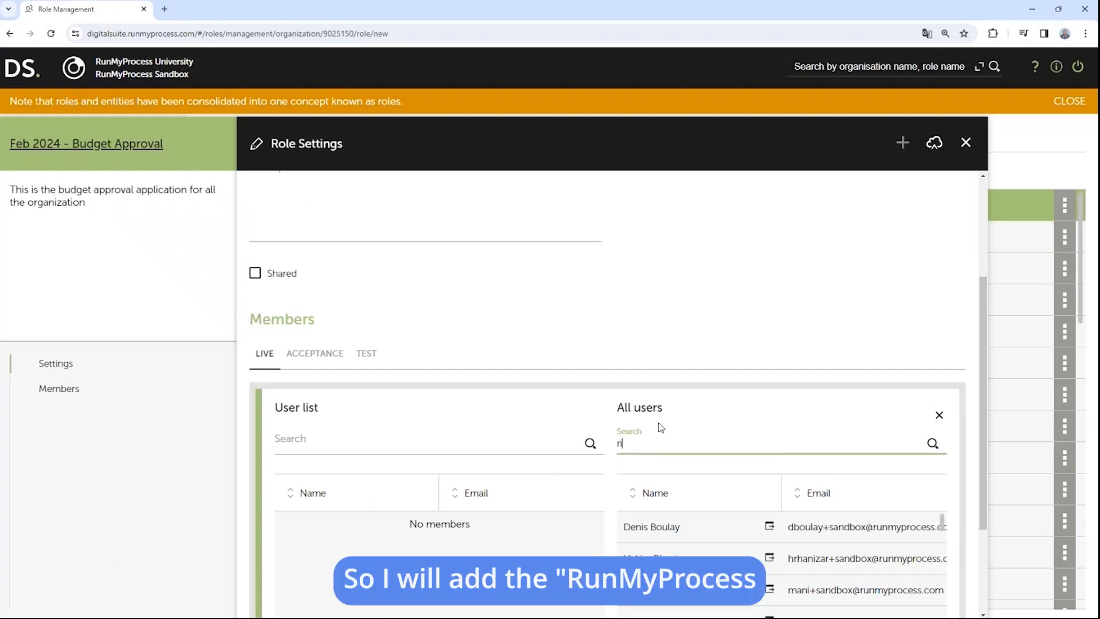
text(unmyproces)
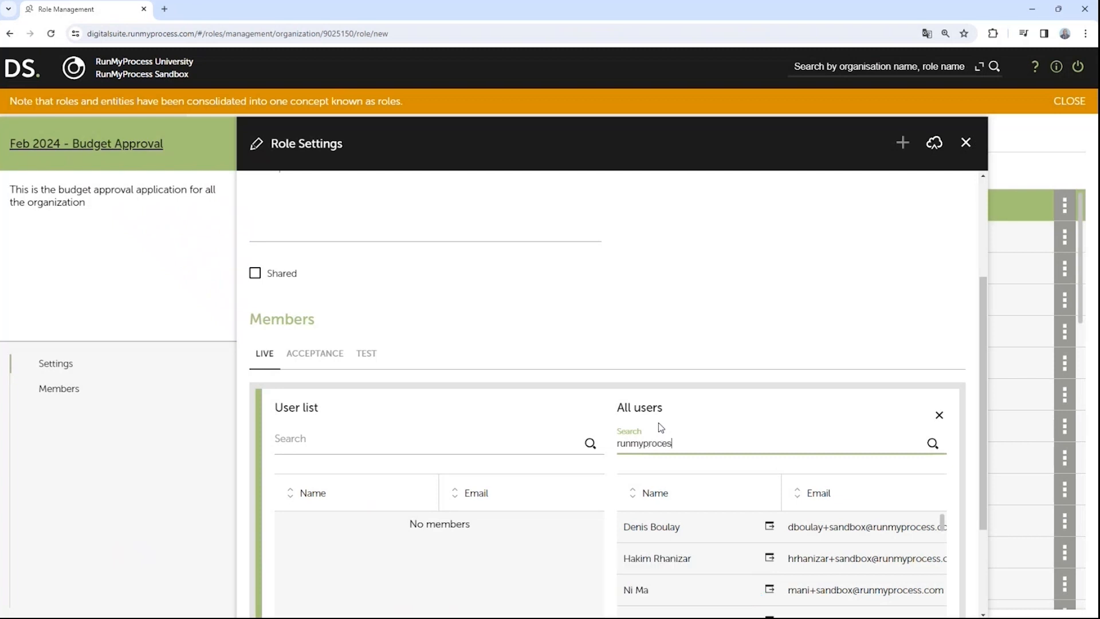
text(s university)
drag(732, 535, 419, 553)
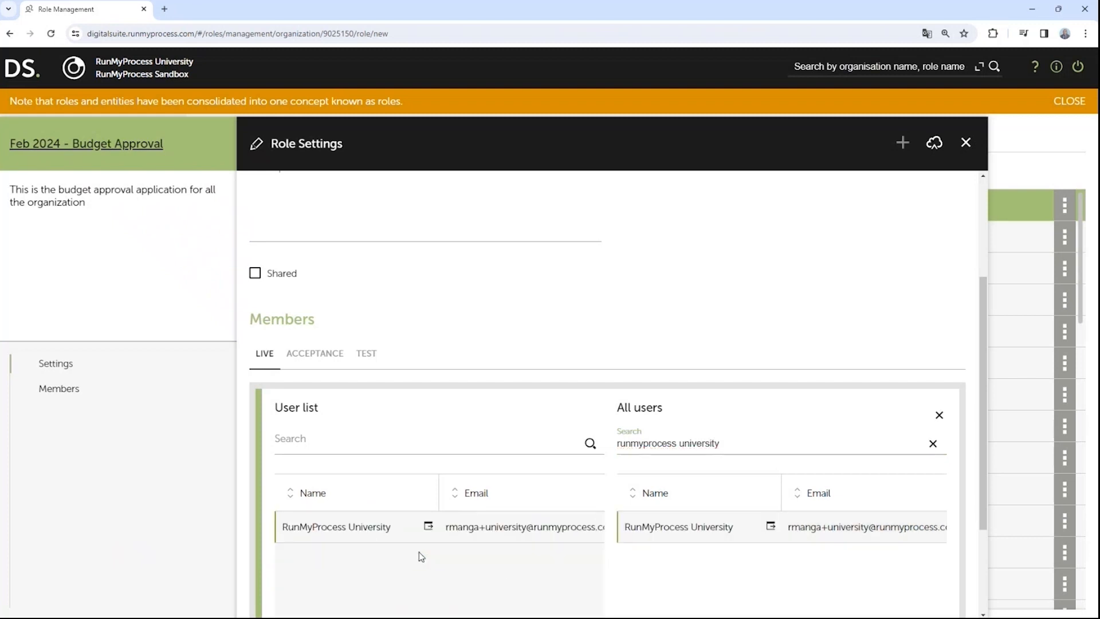
click(934, 143)
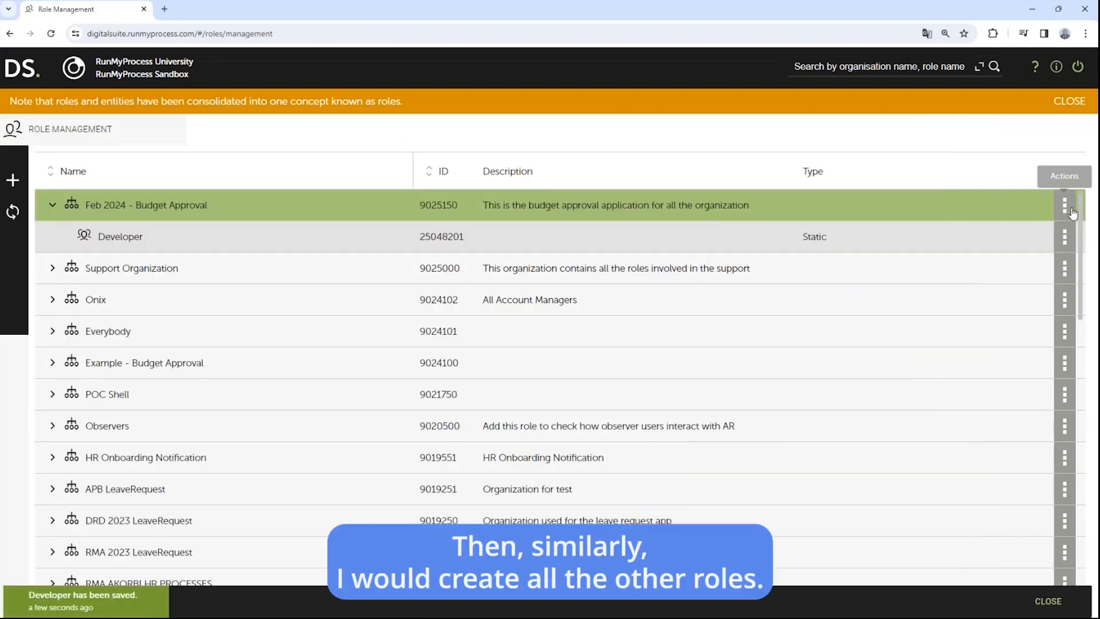
Step: Add and save an Everybody-type Employee role described as containing all the organization's employees
click(1064, 211)
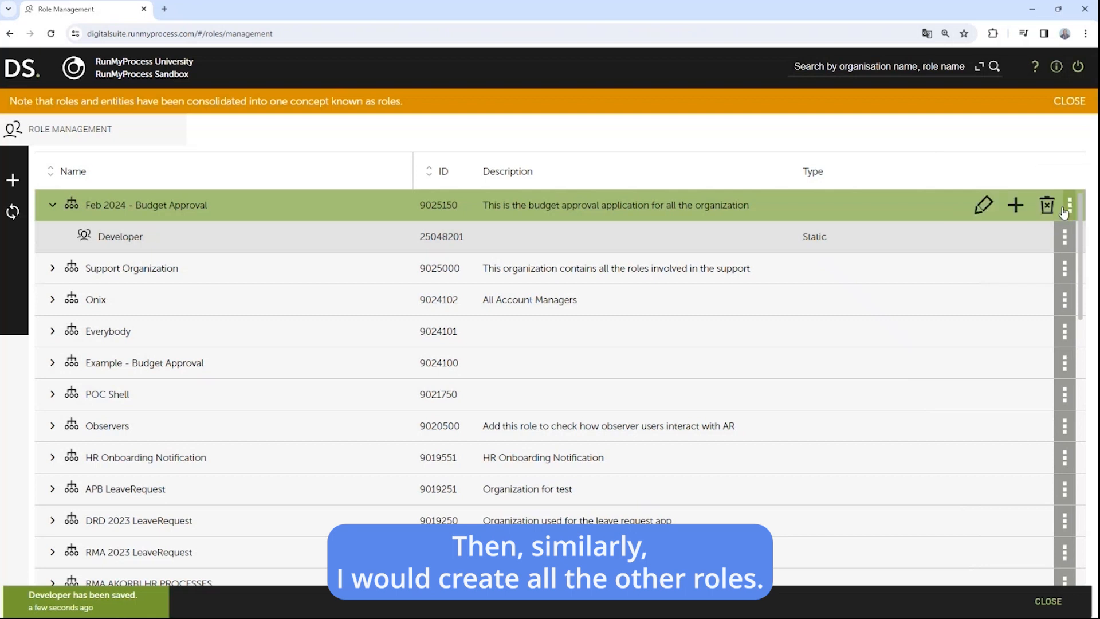
click(1015, 206)
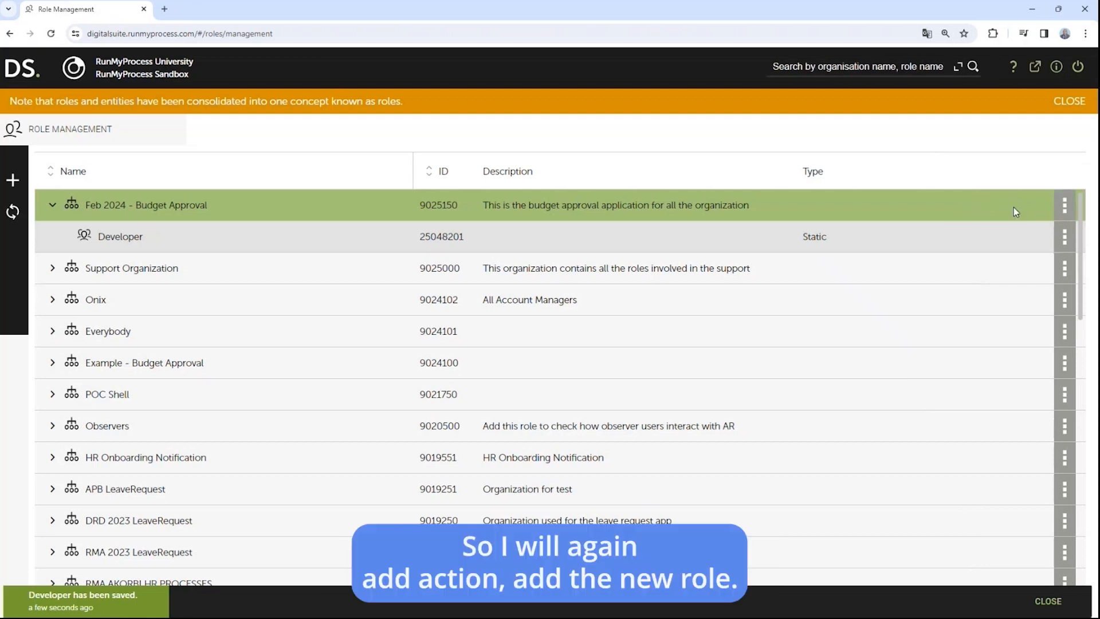
click(1063, 211)
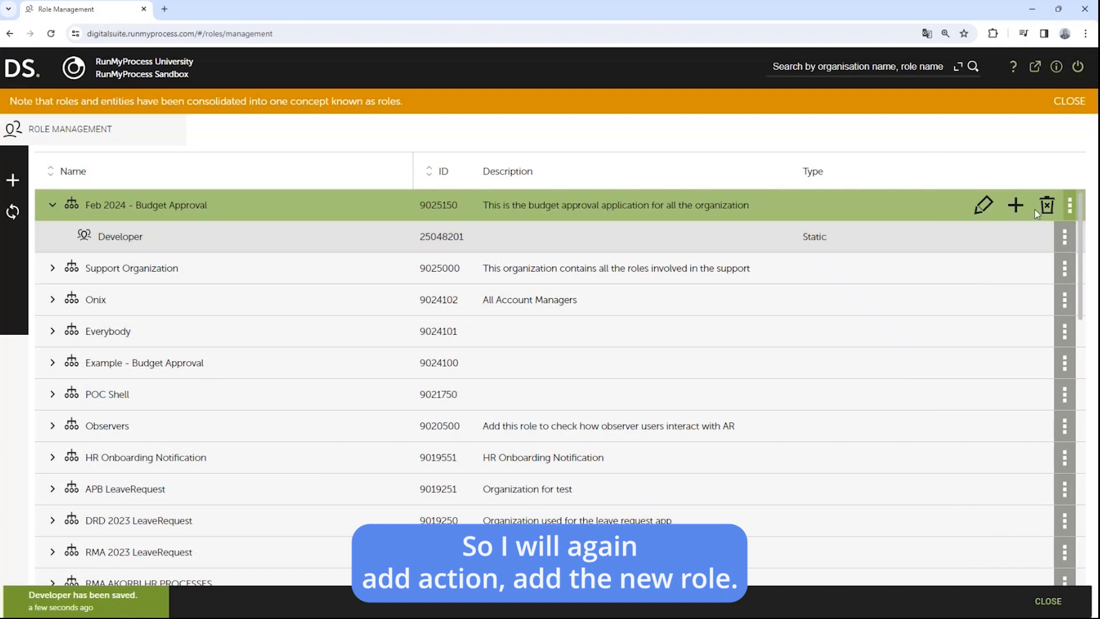
click(1015, 205)
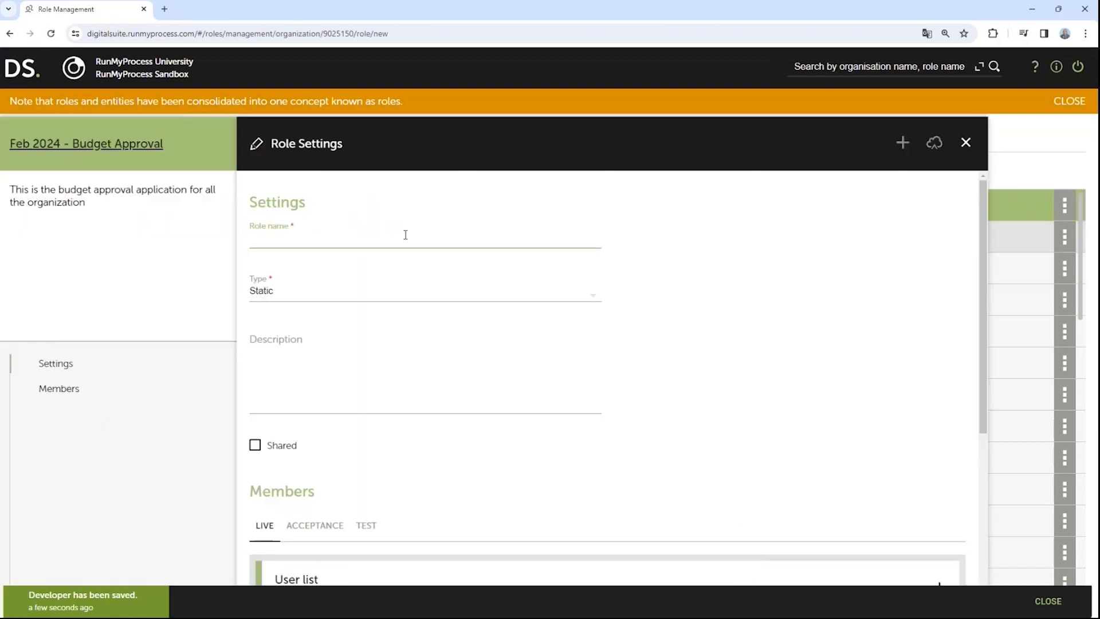
text(Employee)
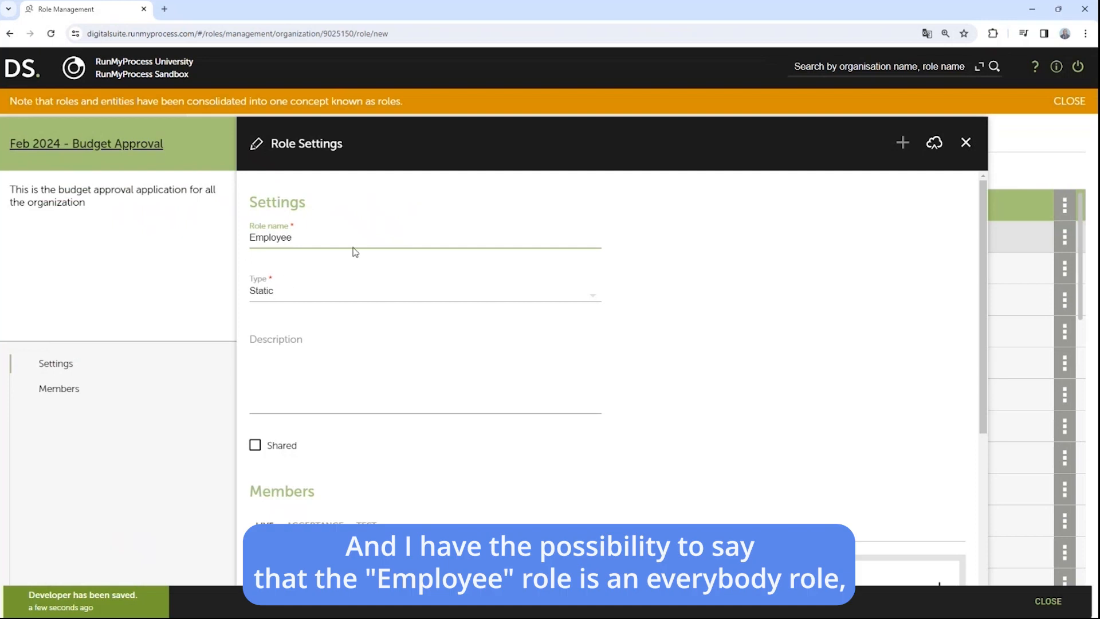
click(292, 291)
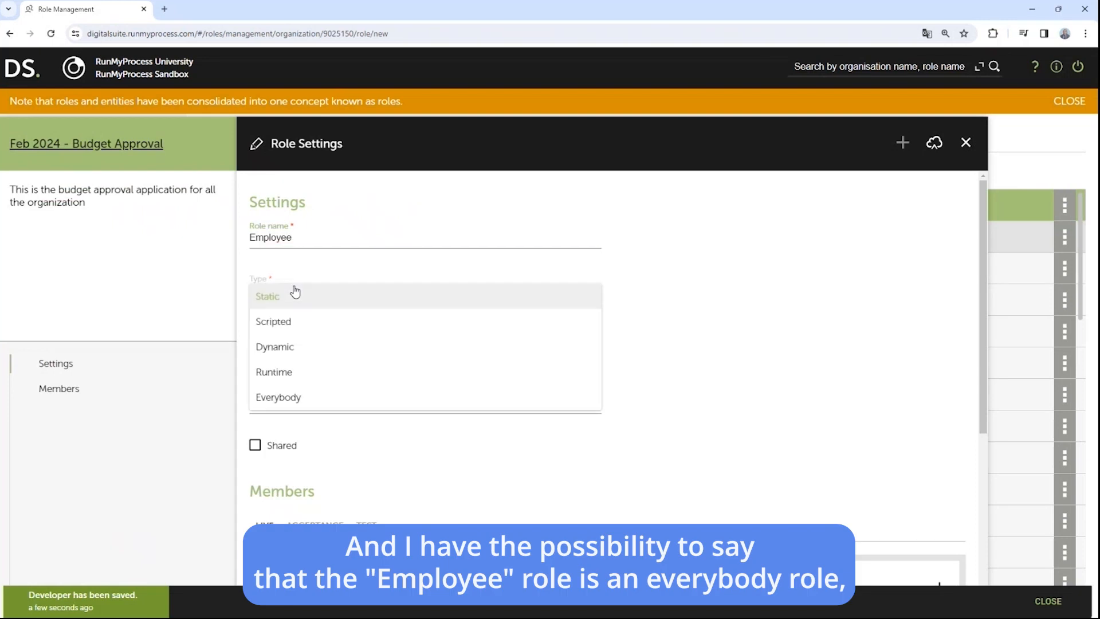
click(292, 397)
click(307, 365)
text(This r)
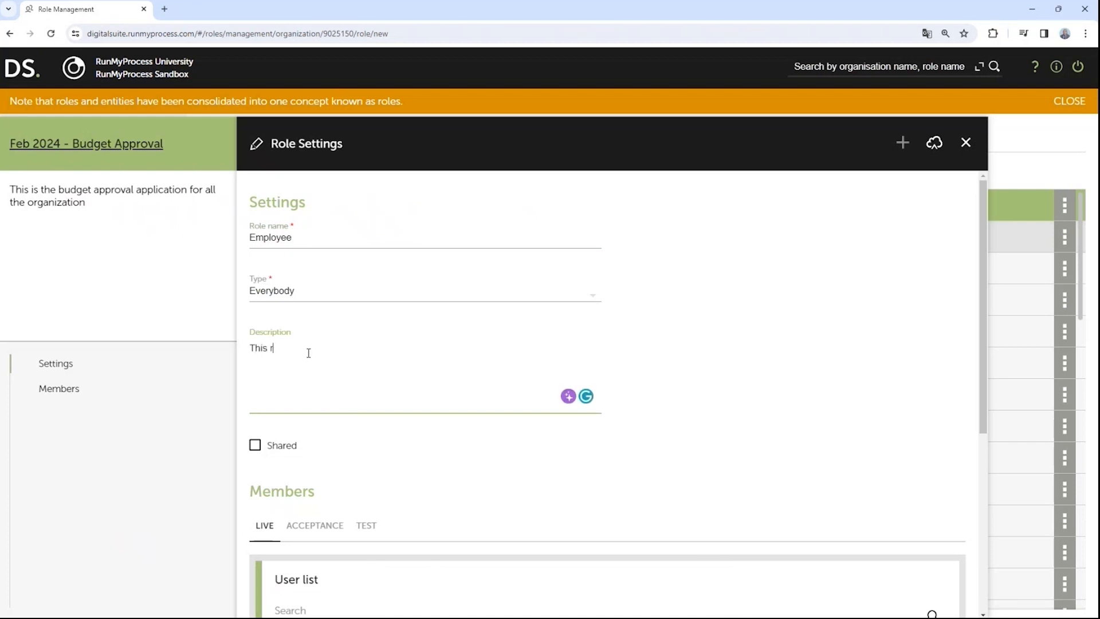
text(ole contains all)
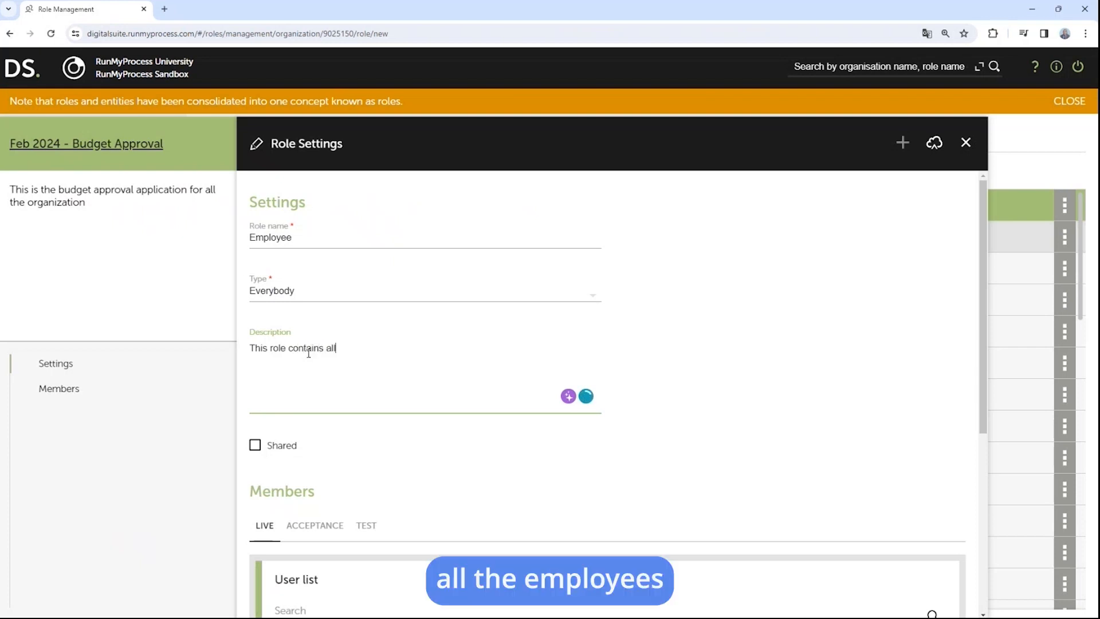
text( the employ)
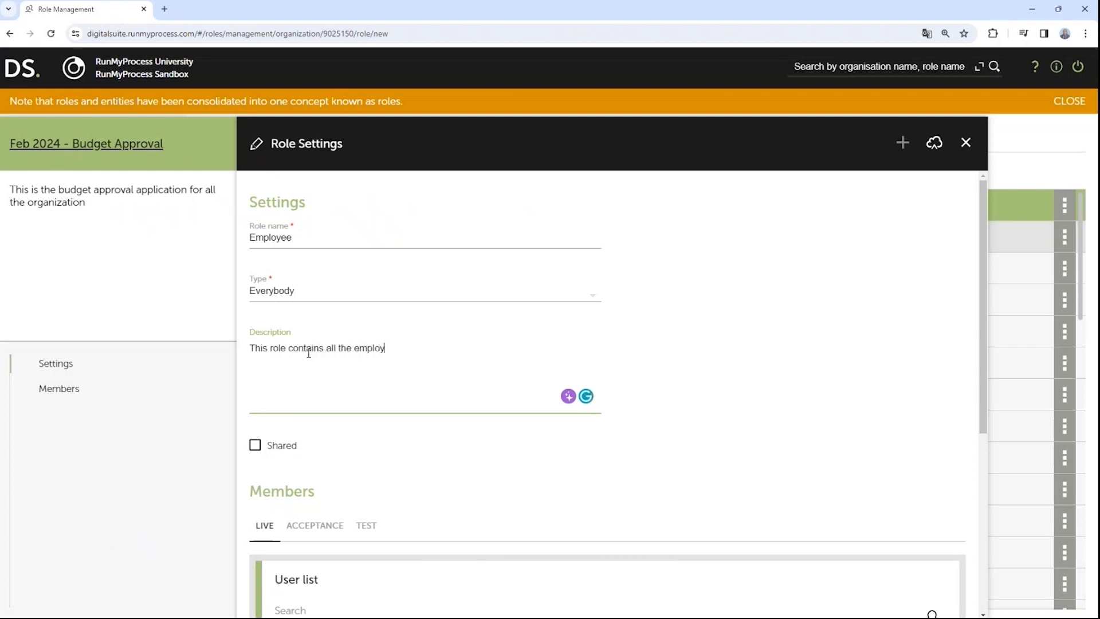
text(ees of)
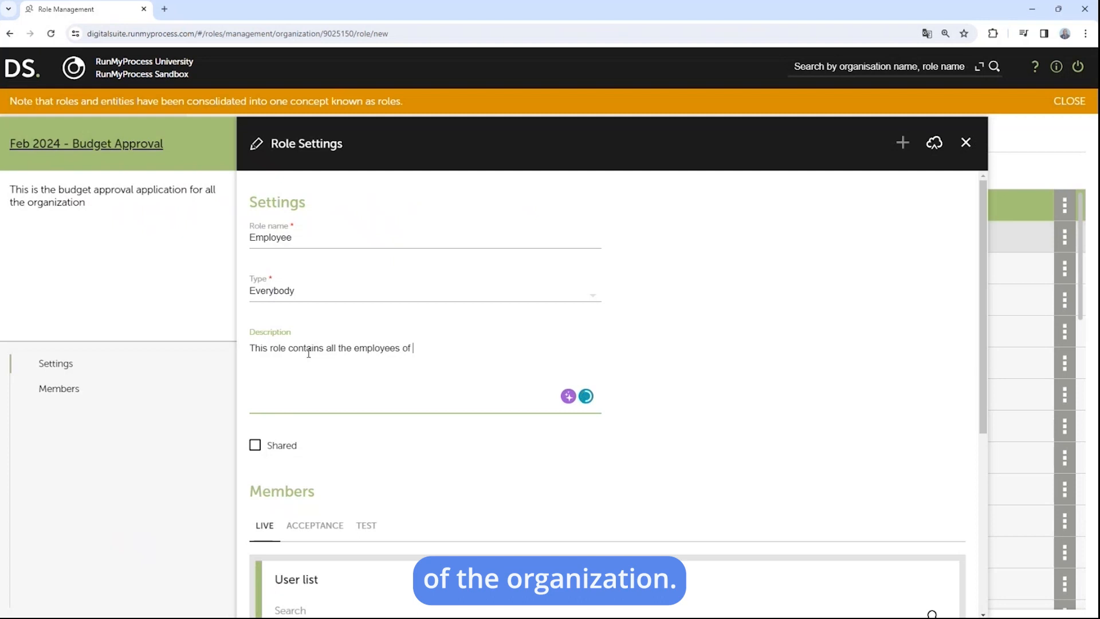
text( the organizati)
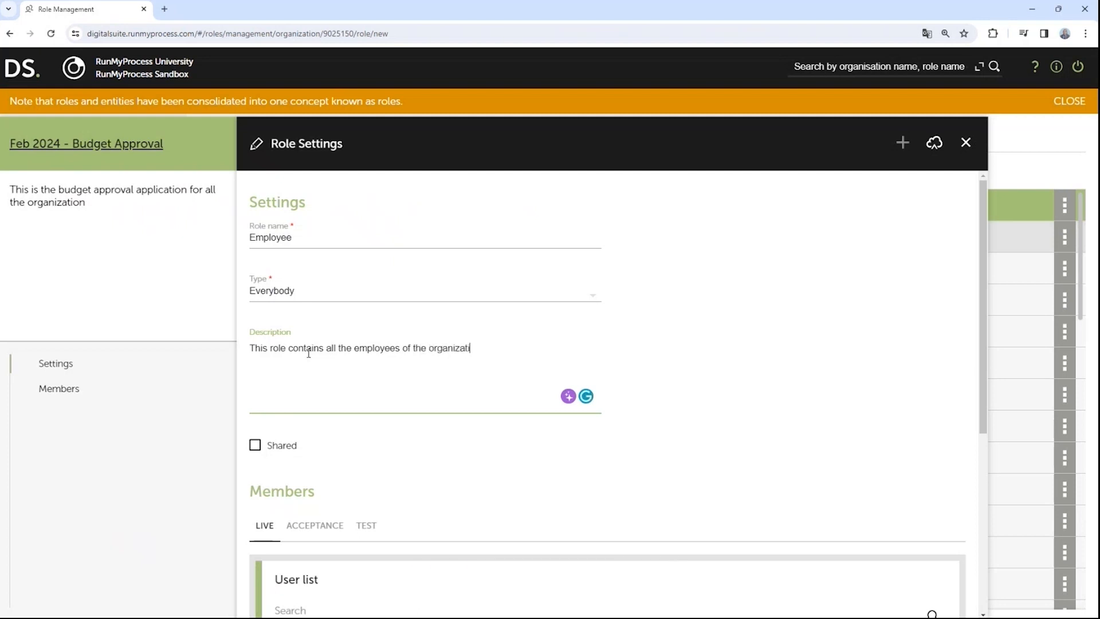
text(on)
click(934, 143)
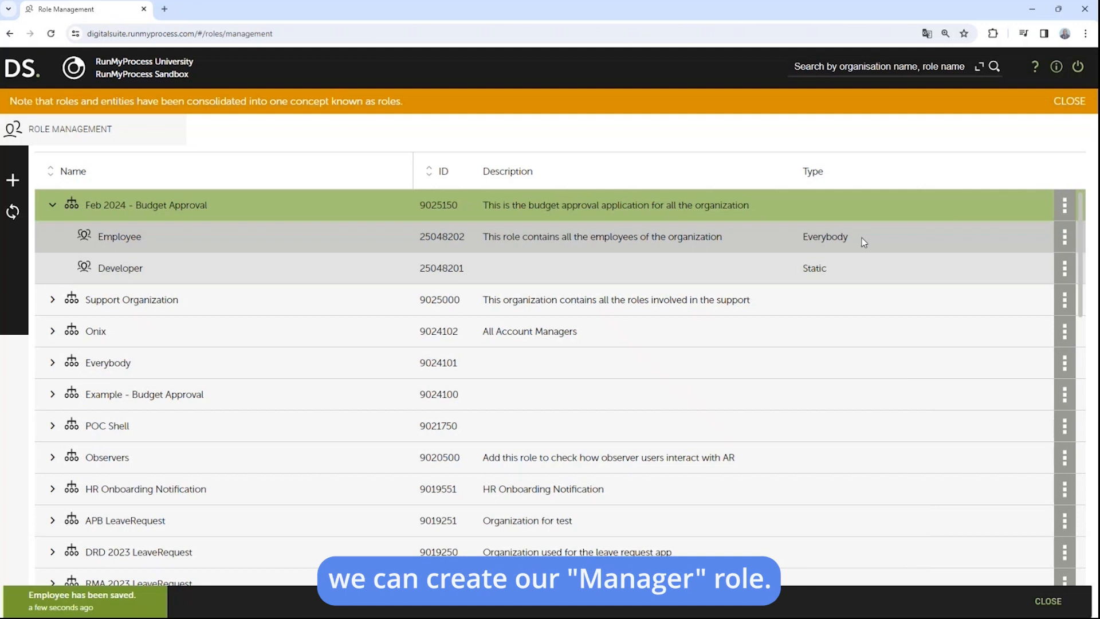
Step: Start a new role named Manager under Feb 2024 - Budget Approval
click(1064, 207)
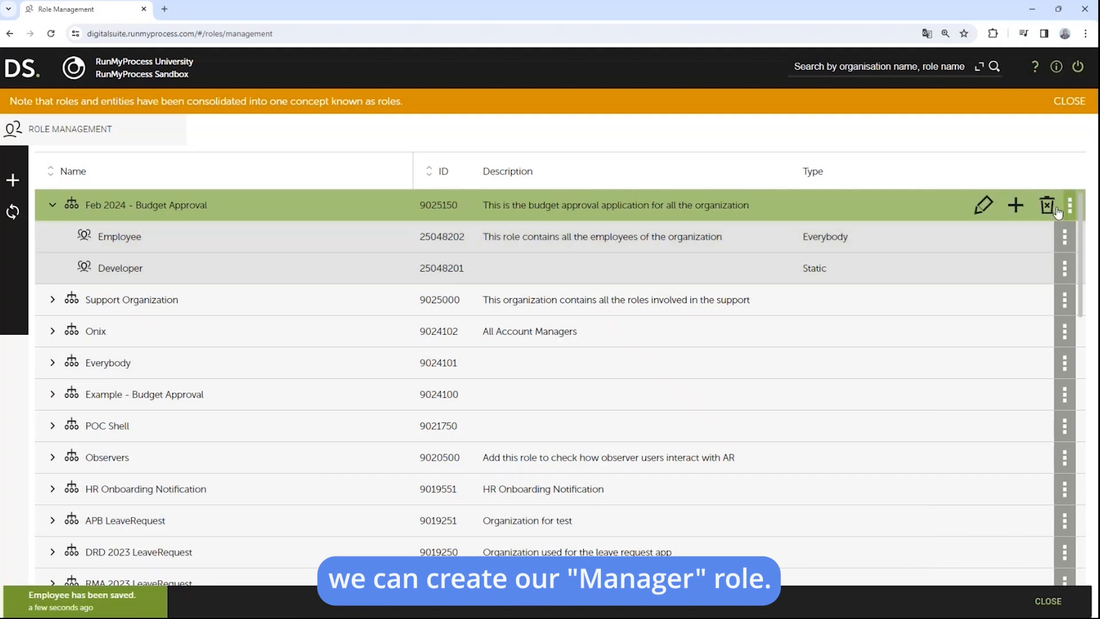
click(1020, 203)
click(1065, 205)
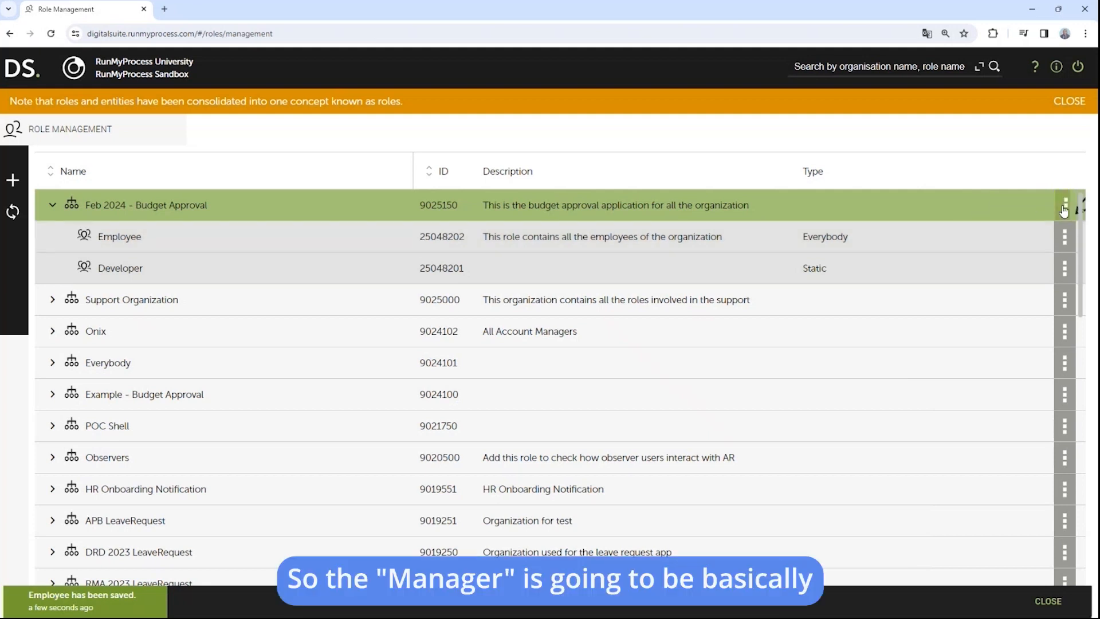
click(1019, 206)
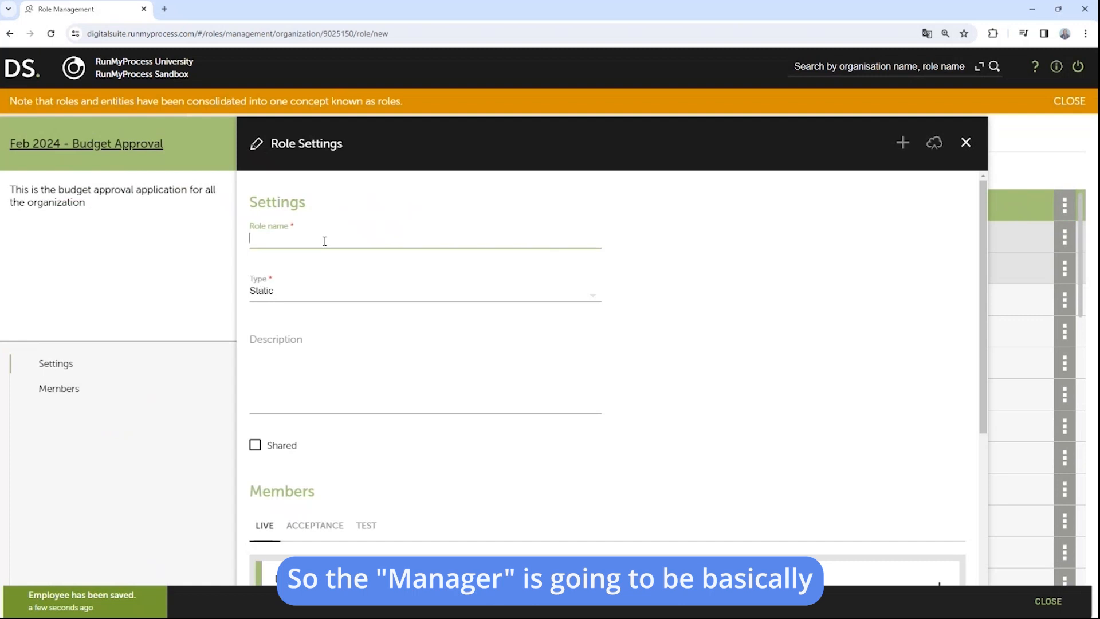
text(anager)
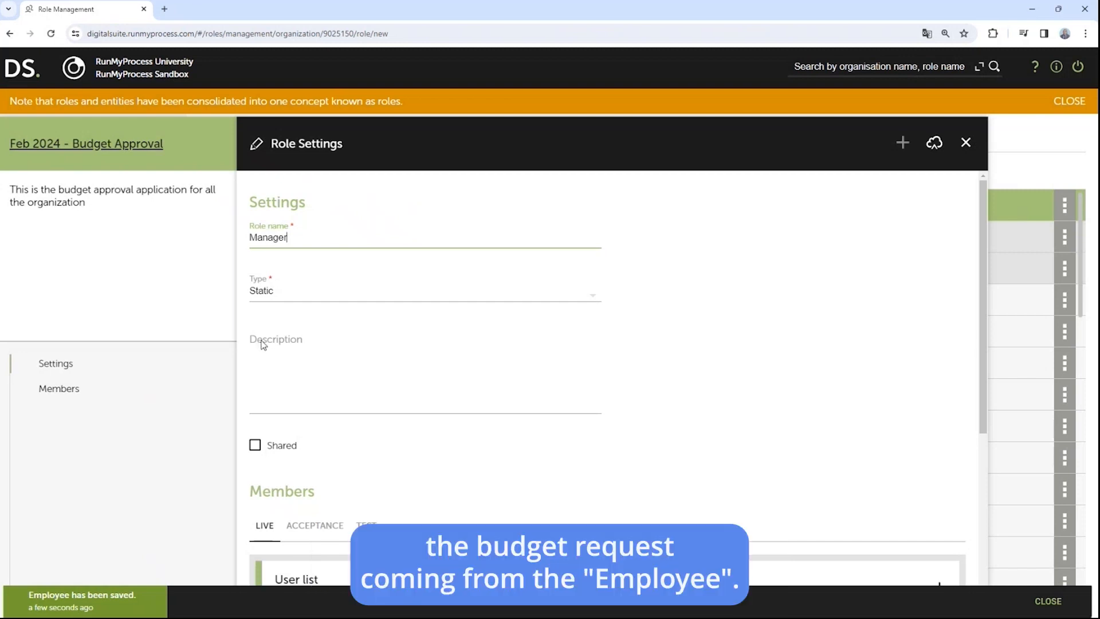
scroll(390, 351, down, 2)
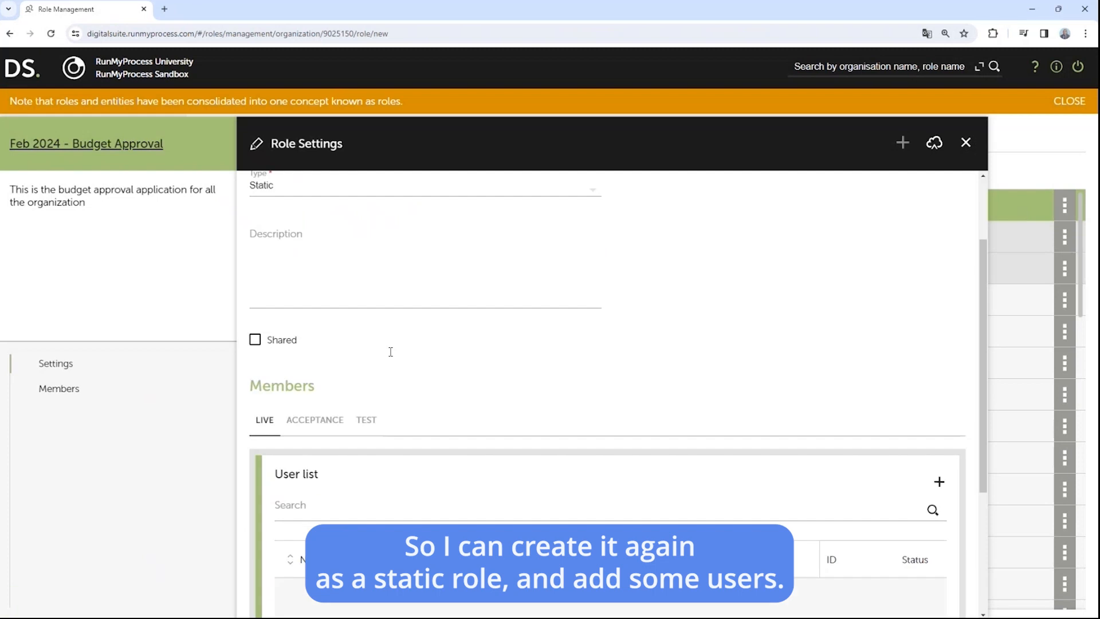
scroll(339, 298, up, 3)
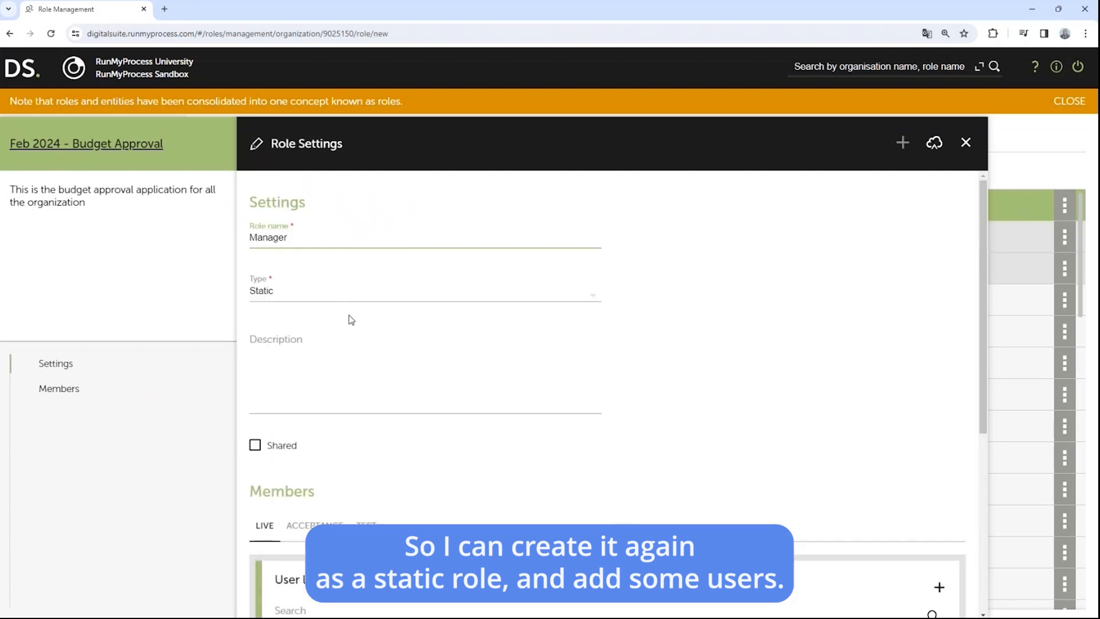
scroll(865, 480, down, 2)
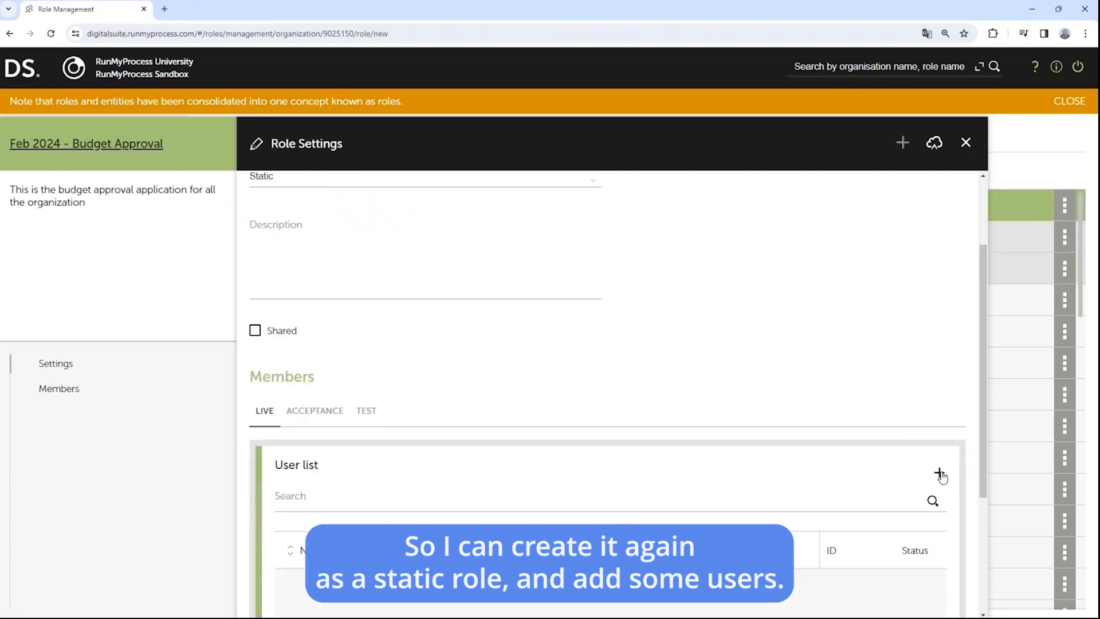
scroll(717, 498, down, 2)
Step: Add the RunMyProcess University user, found by searching 'university', to the Manager role's User list
click(765, 387)
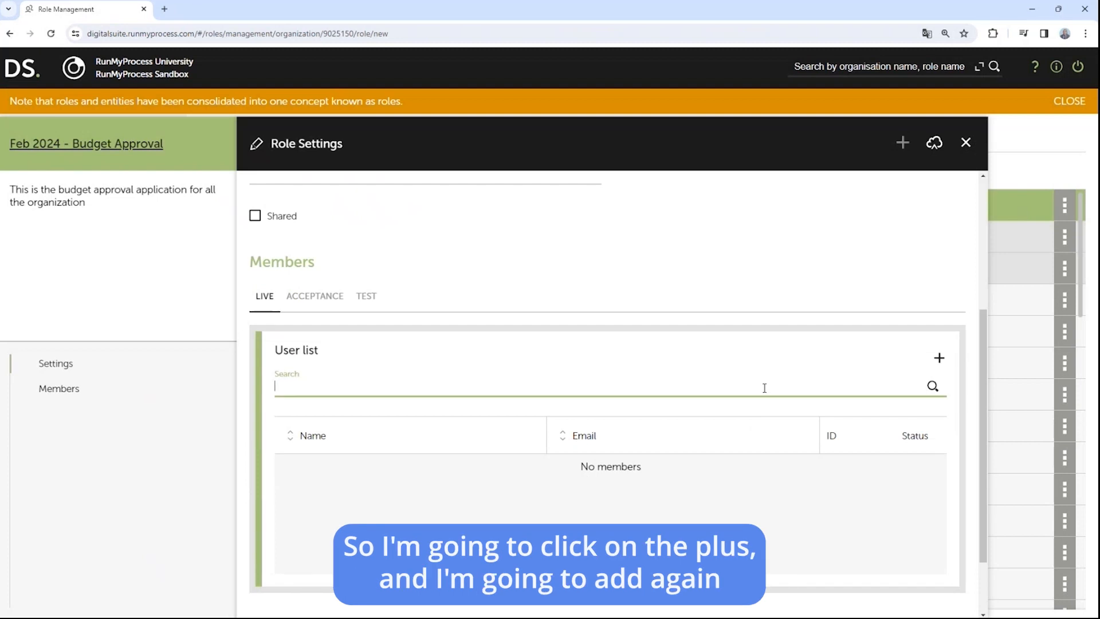
text(university)
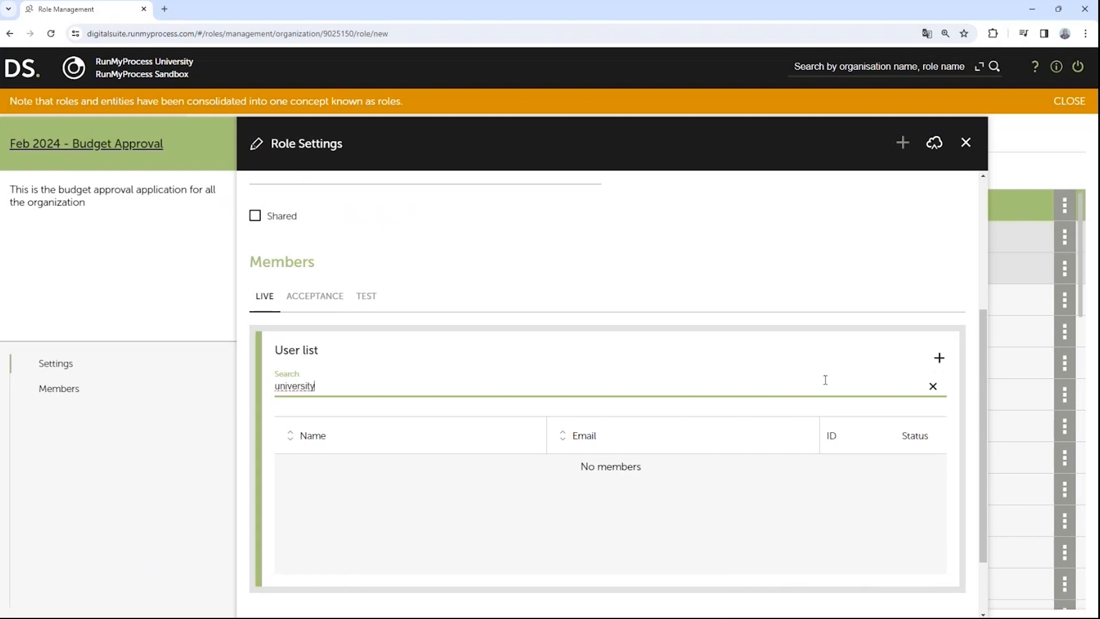
double_click(352, 389)
click(340, 388)
double_click(339, 389)
key(BackSpace)
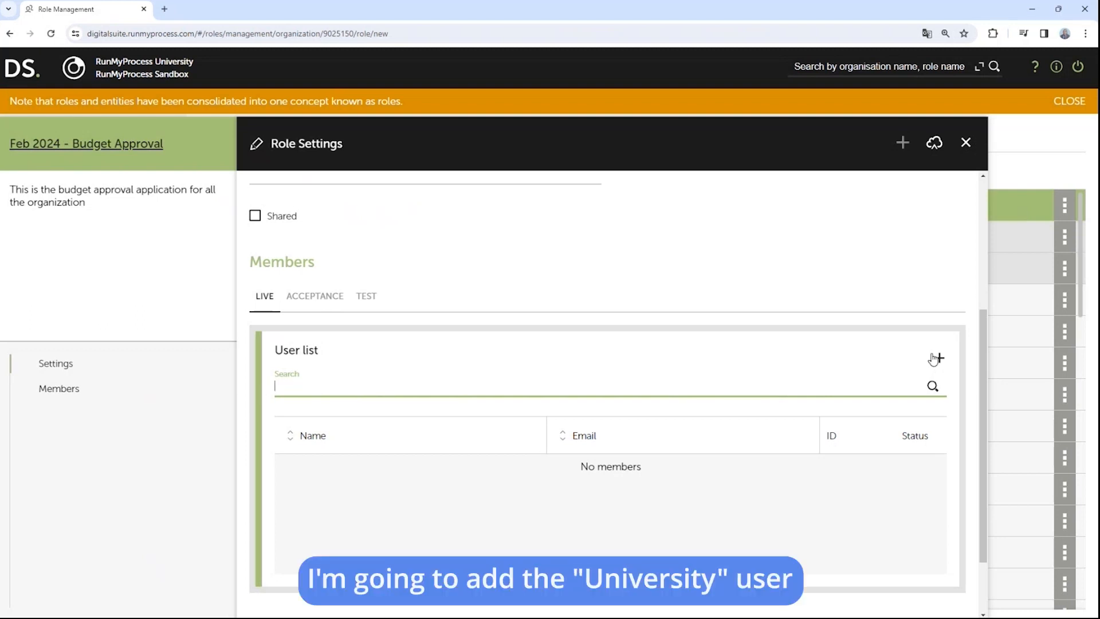
click(933, 386)
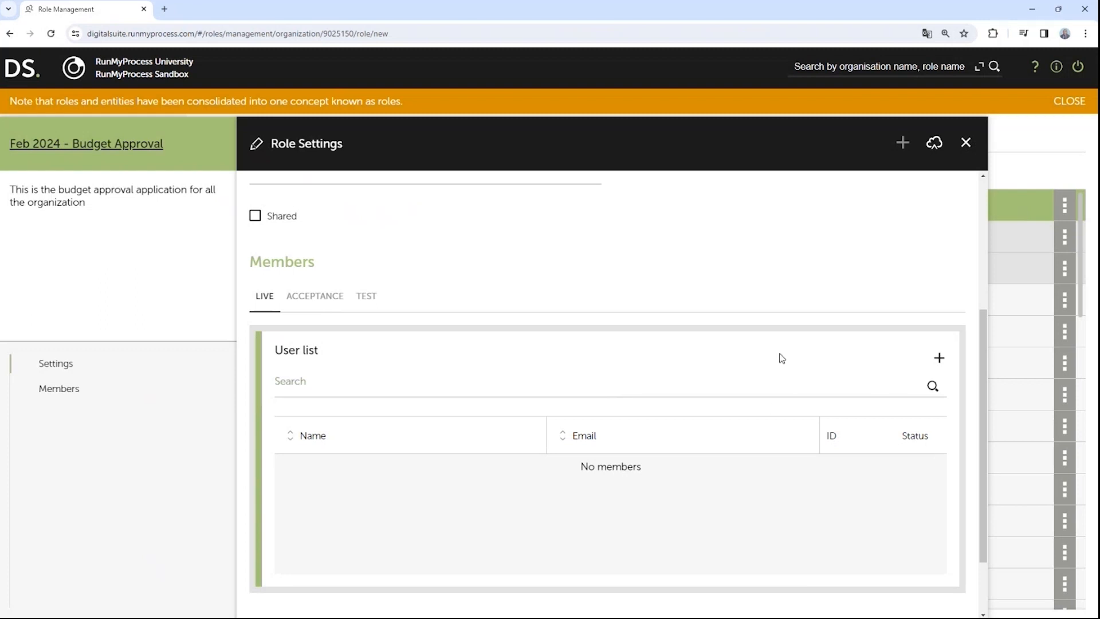
click(939, 357)
click(700, 386)
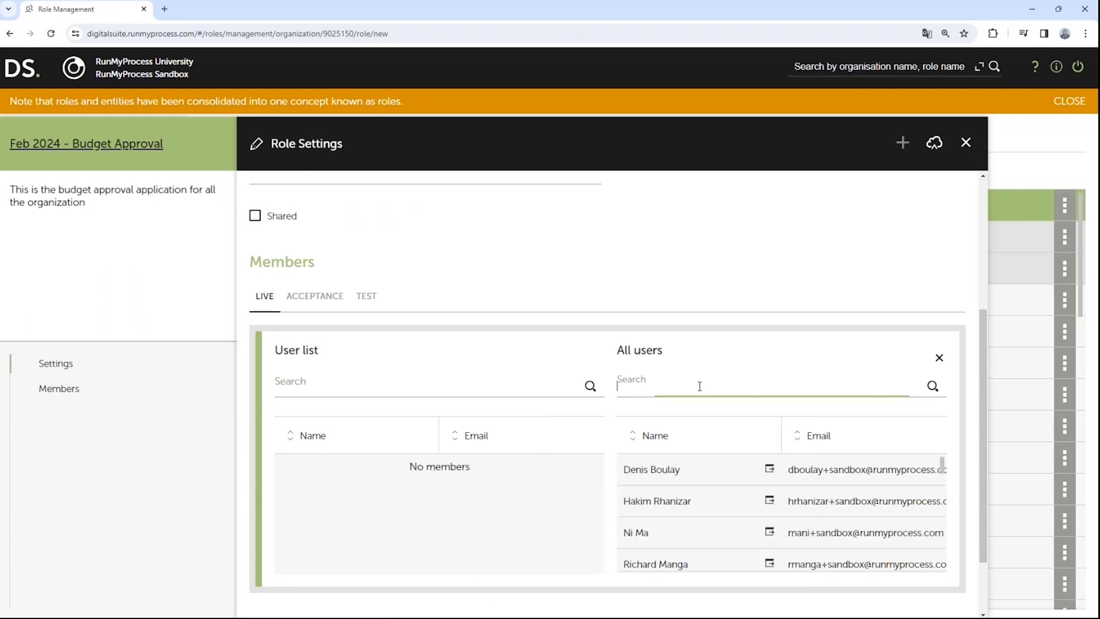
text(university)
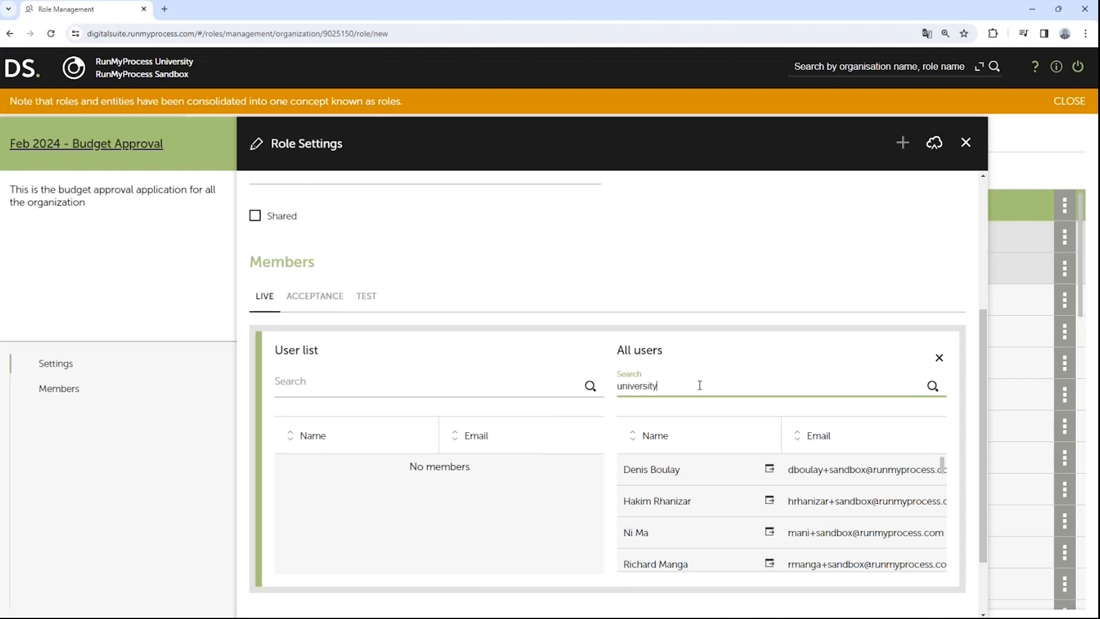
drag(769, 468, 458, 492)
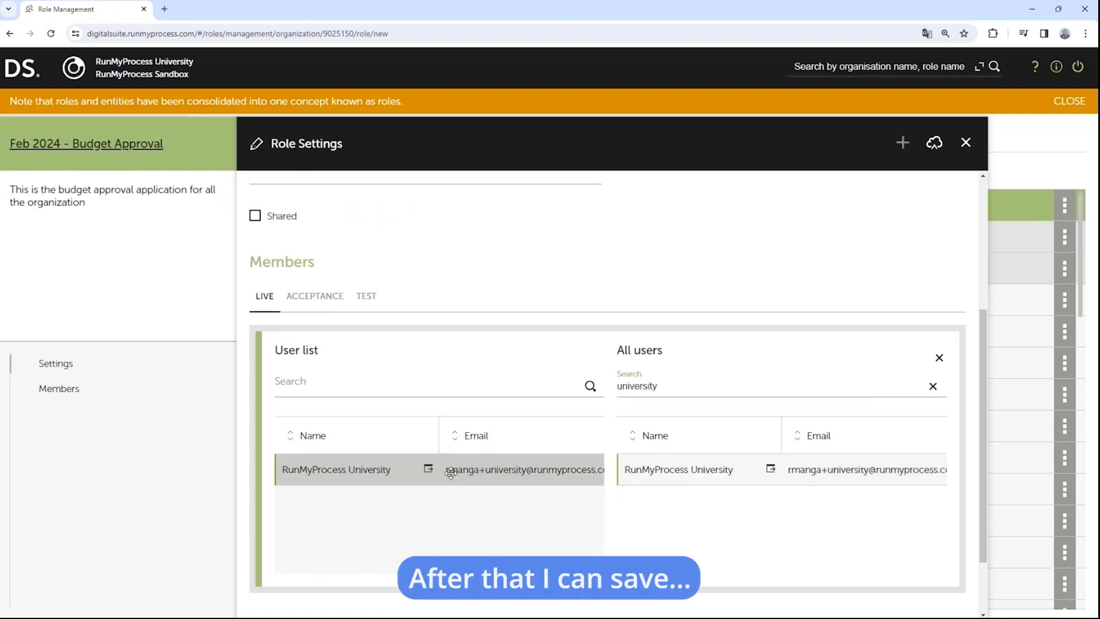
Step: Save the Manager role and open the project's empty Web Interfaces list
click(937, 145)
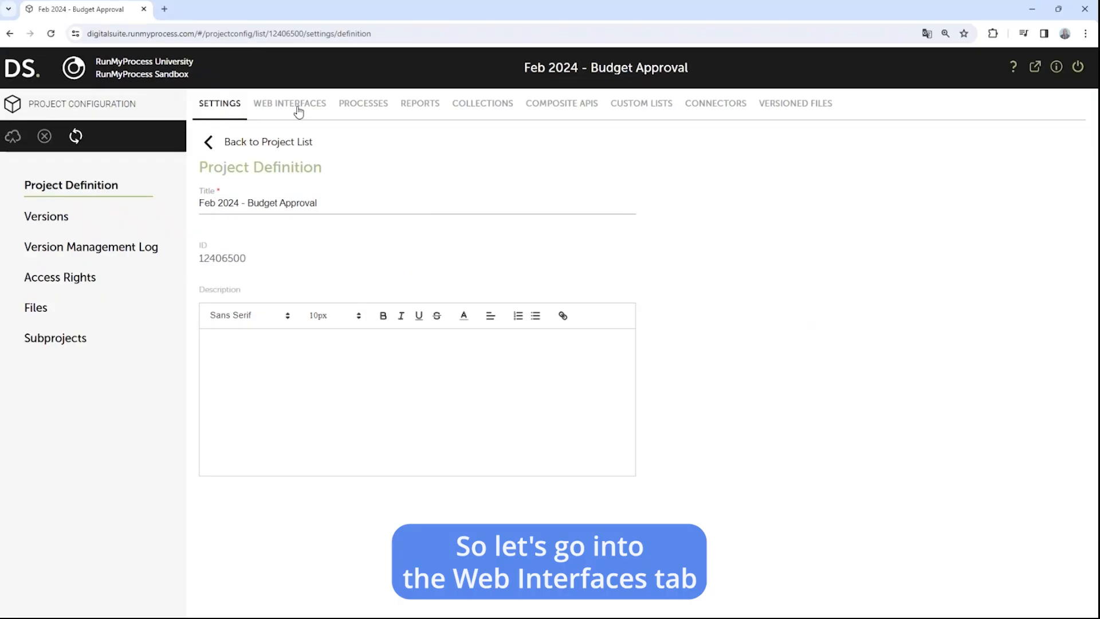
click(298, 108)
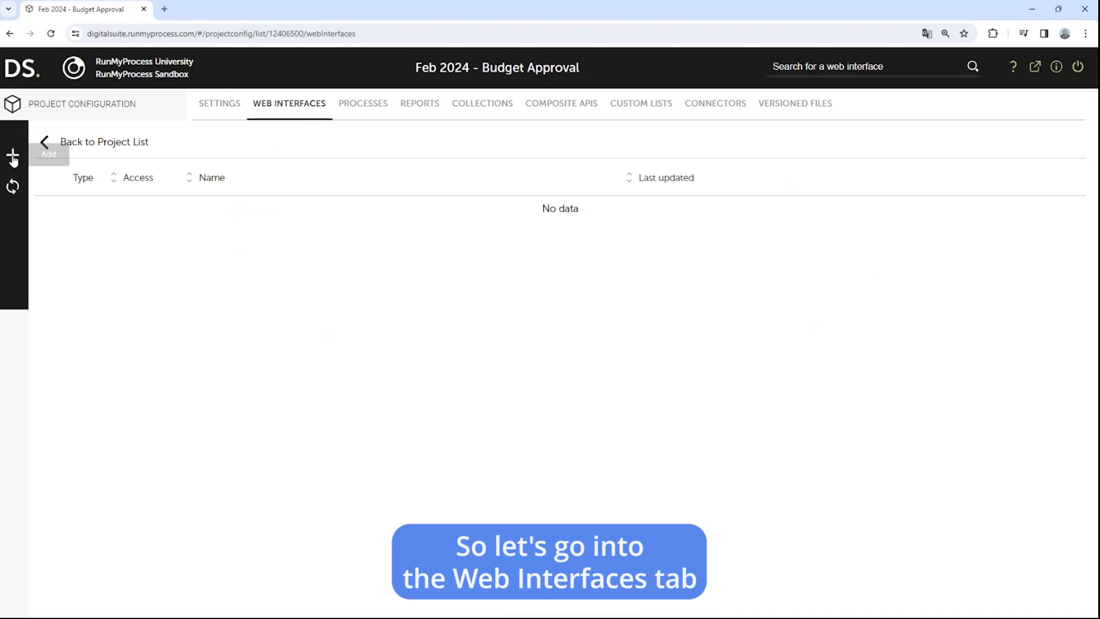
click(13, 155)
Step: Create a WIRE web interface named 'MAIN - Budget Approval Request'
click(335, 354)
drag(338, 353, 236, 353)
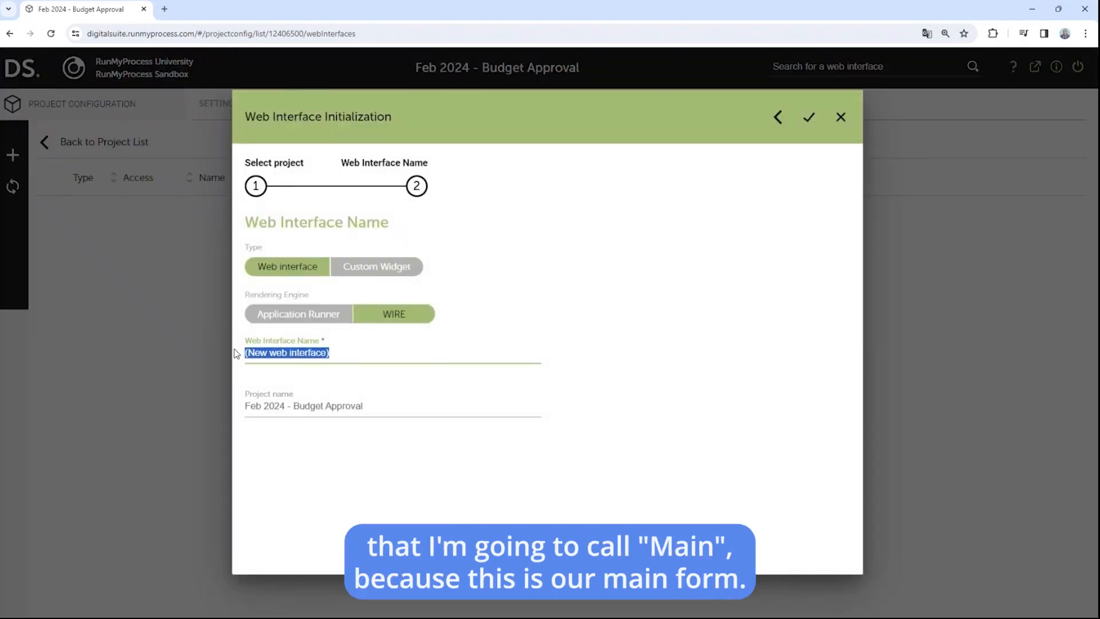
text(MAIN)
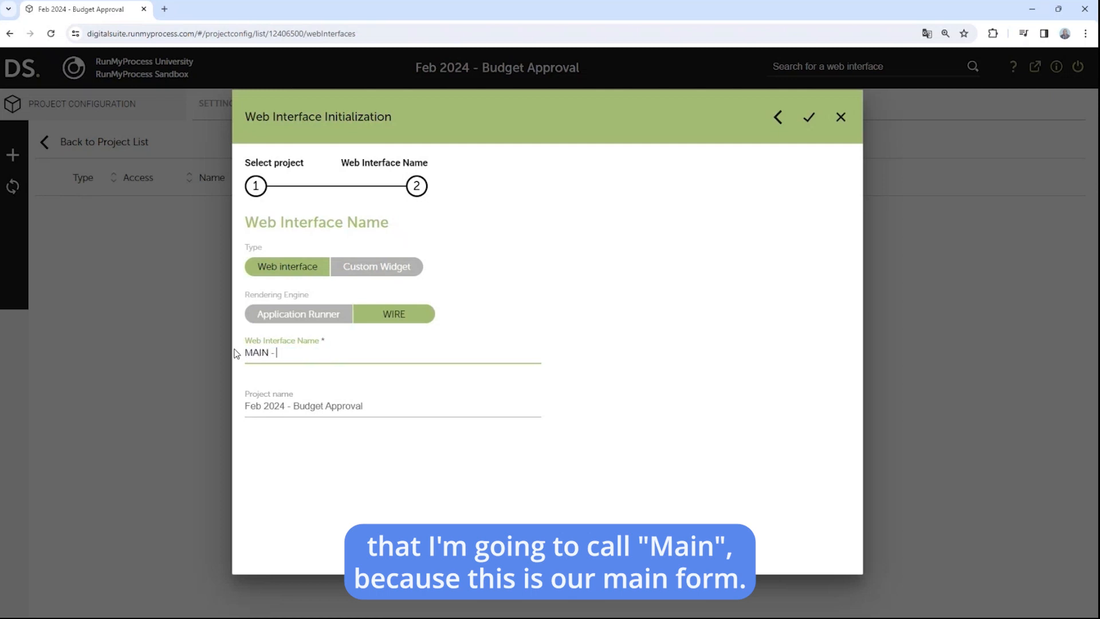
text( - Bu)
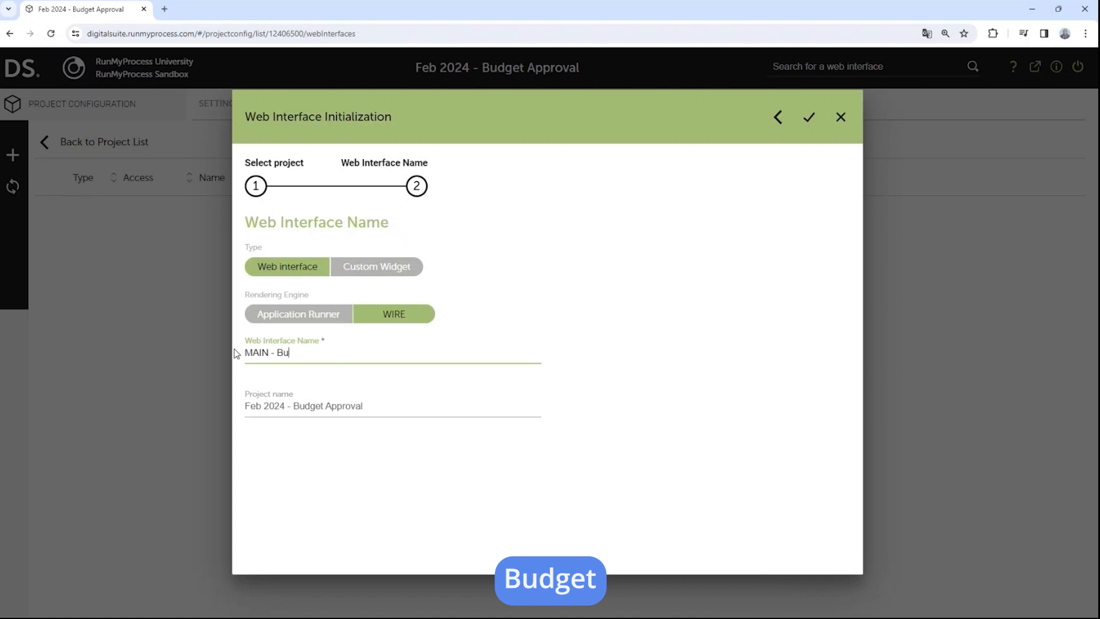
text(dget Appro)
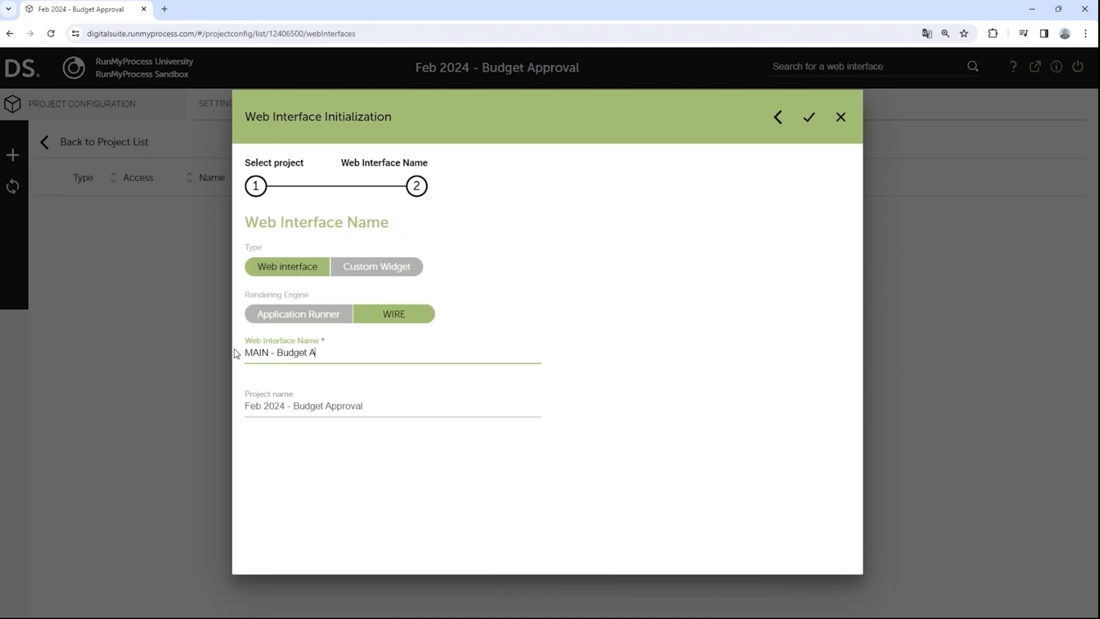
text(val Request)
click(809, 119)
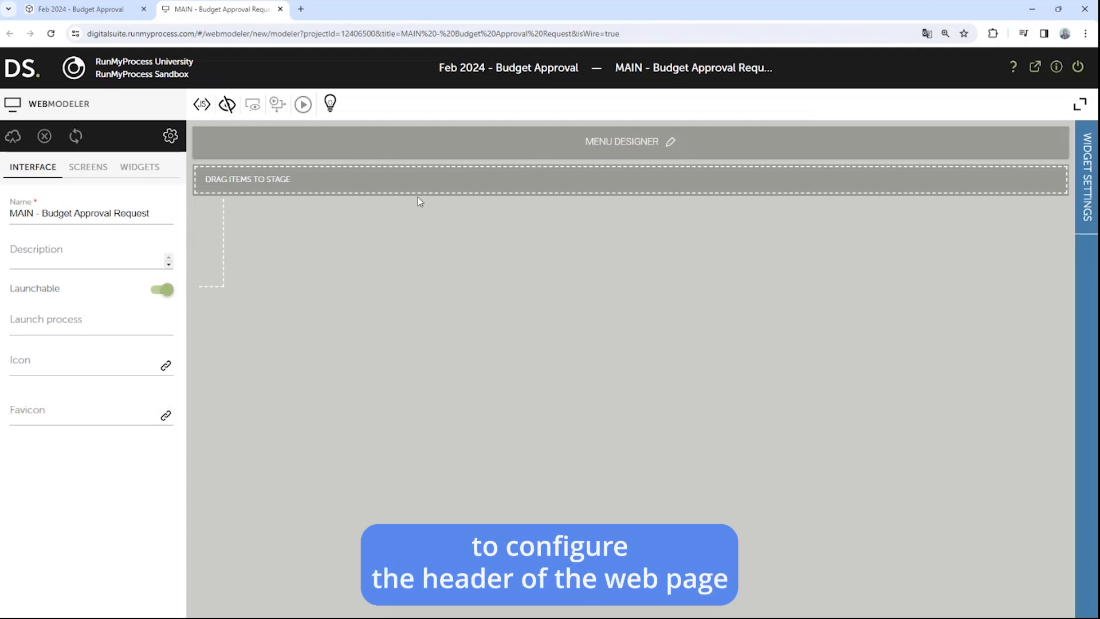
Step: Set the page's menu header title to 'BUDGET REQUEST FORM'
click(670, 141)
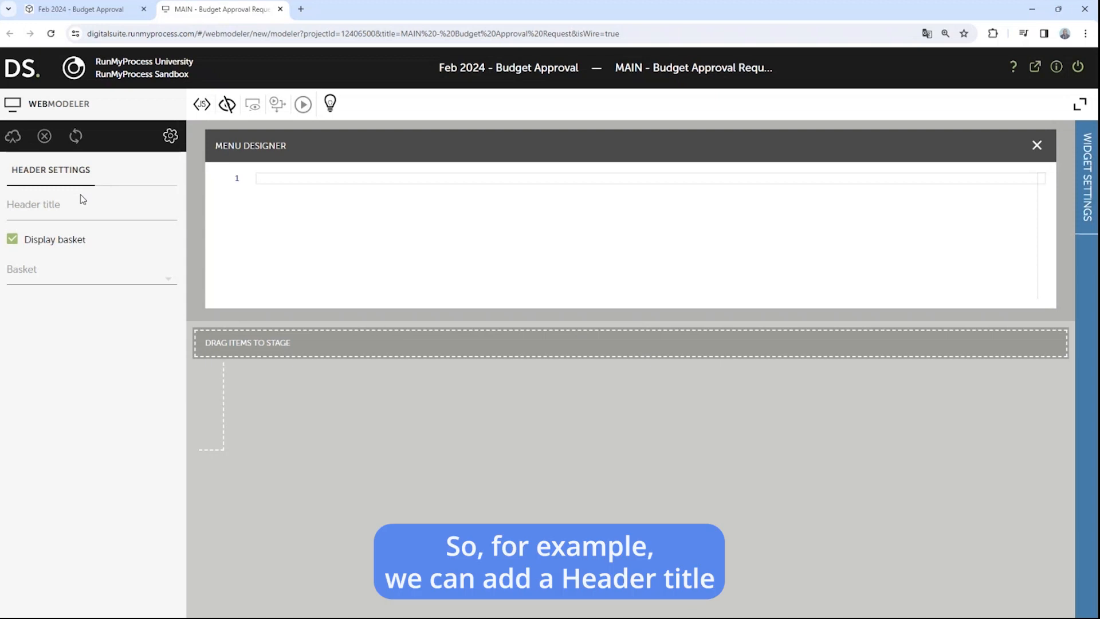
click(61, 204)
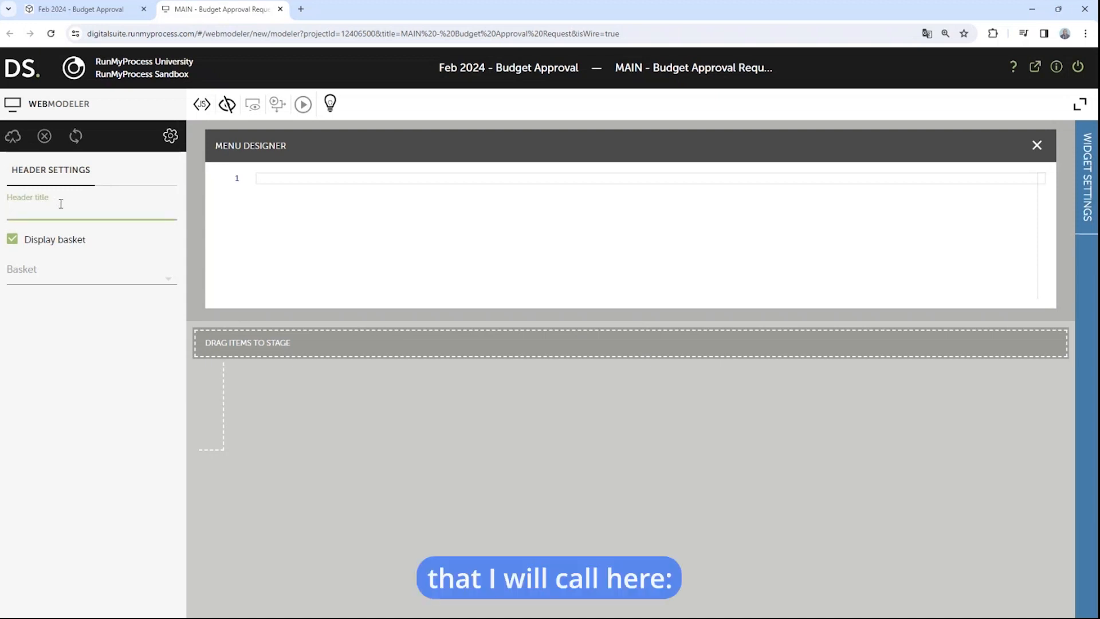
text(BUDGET )
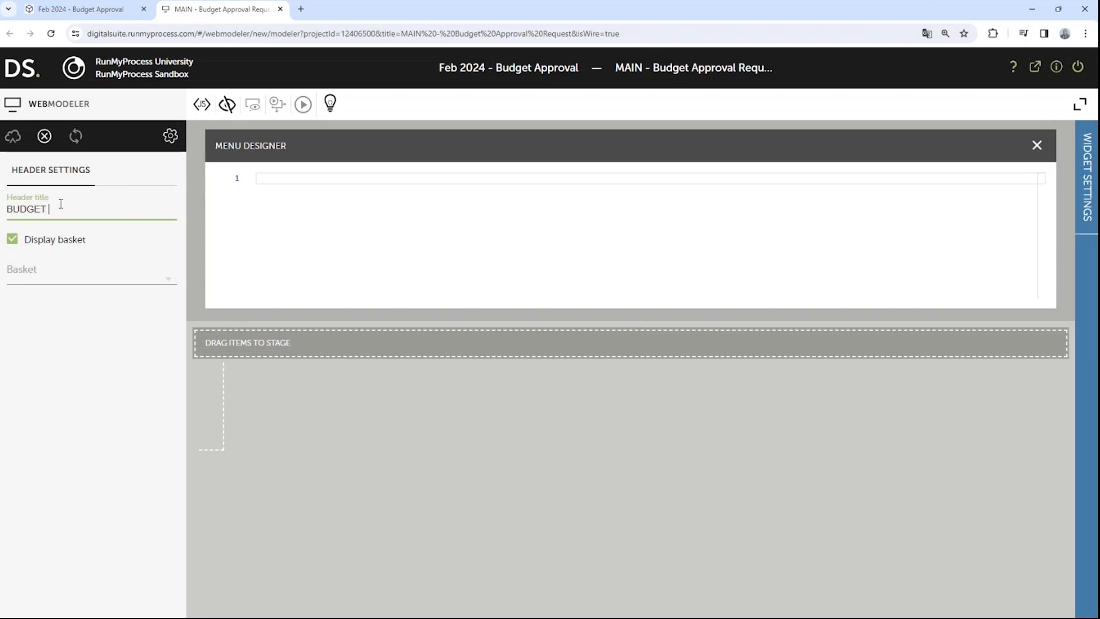
text(REQUE)
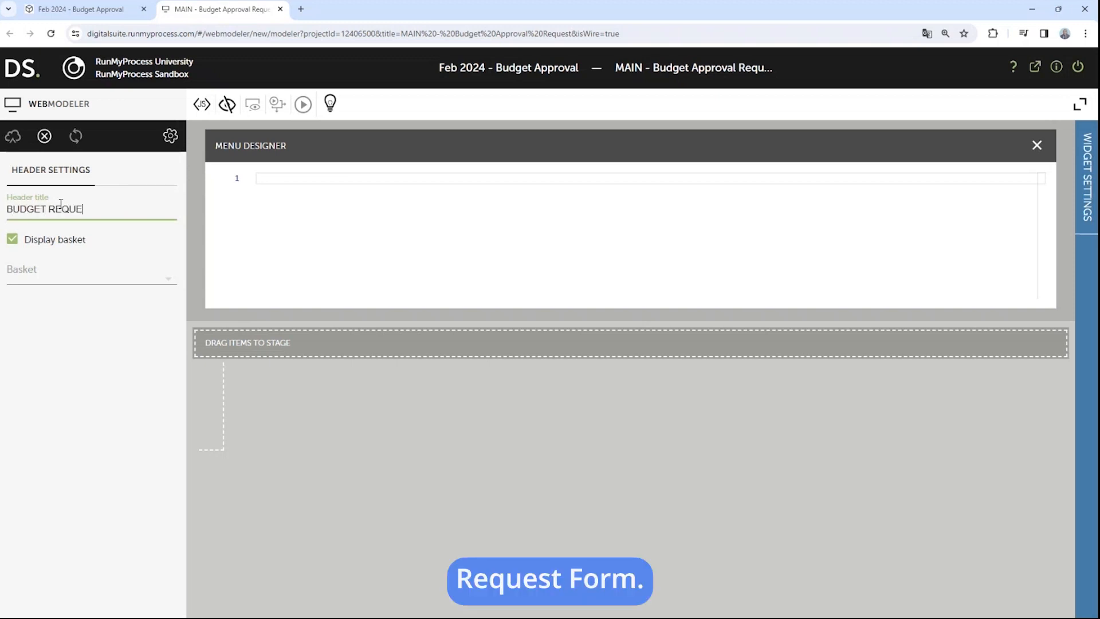
text(ST FORM)
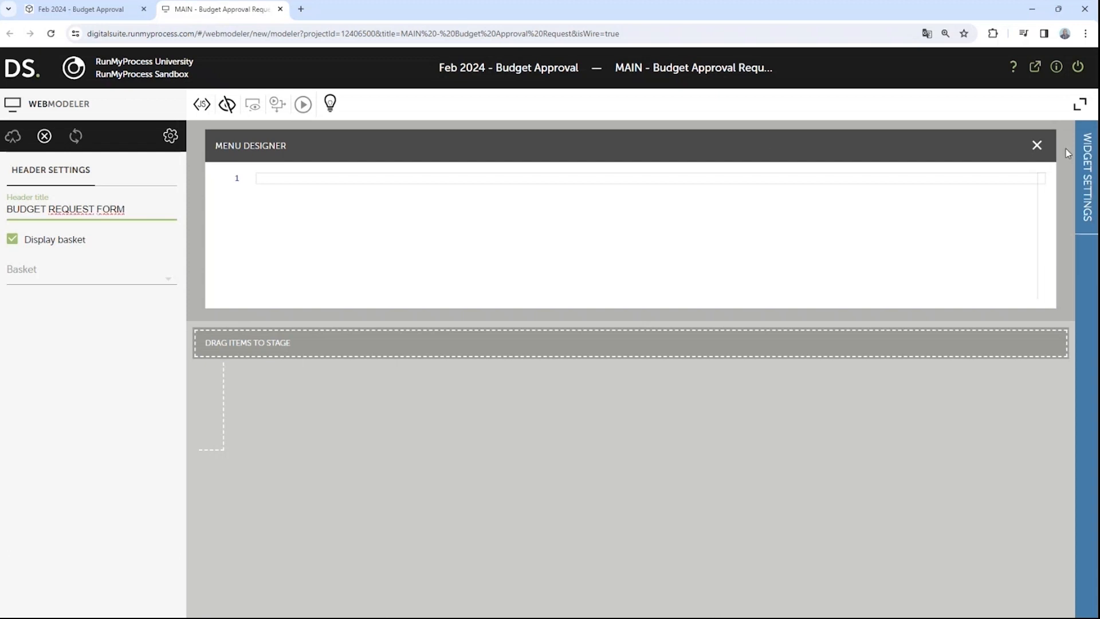
click(1036, 146)
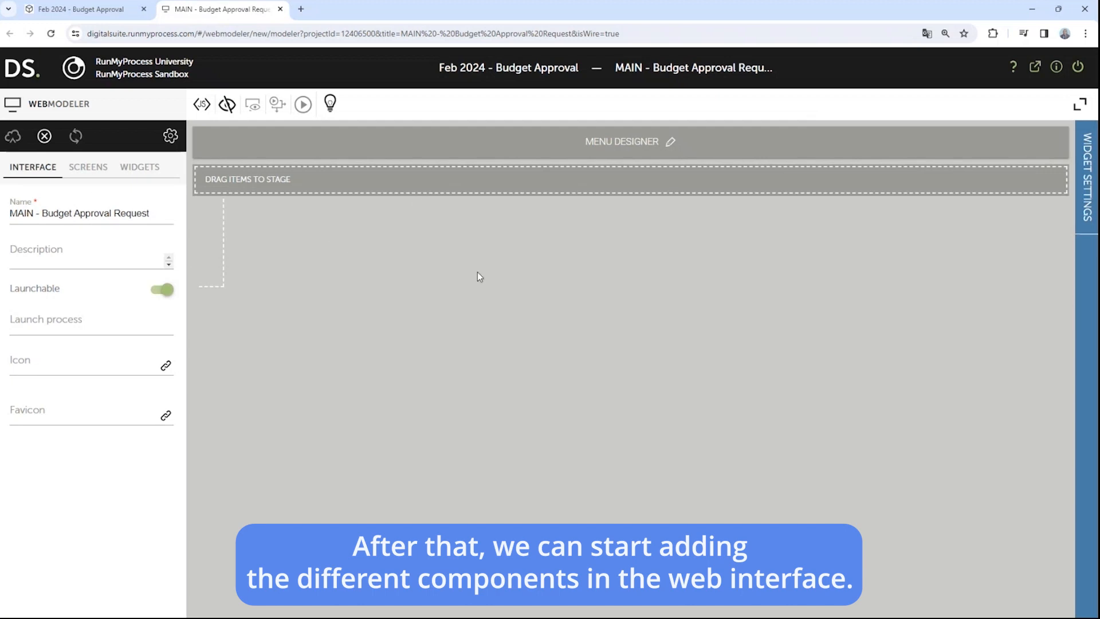
Step: Drop two Section containers on the stage headed 'Employee Information' and 'Budget Information'
click(138, 169)
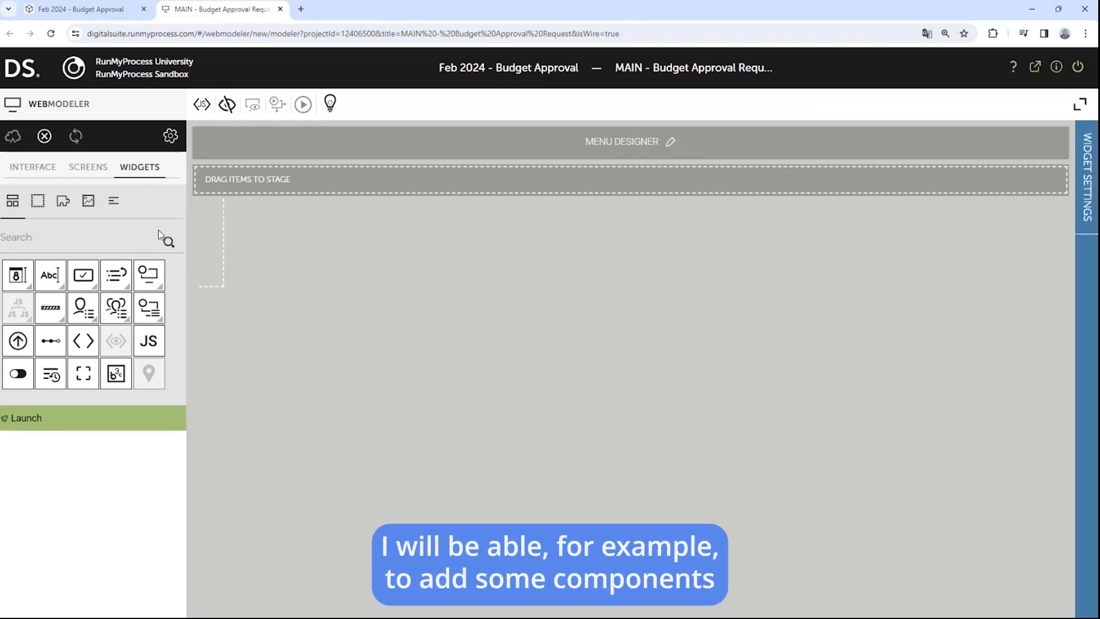
click(38, 200)
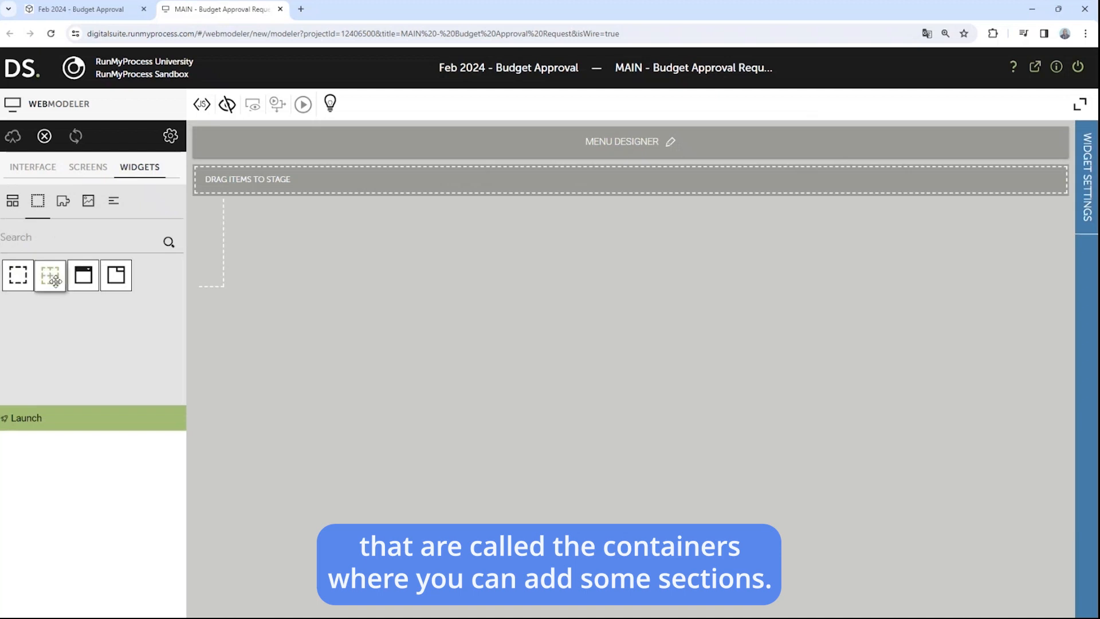
drag(77, 279, 355, 198)
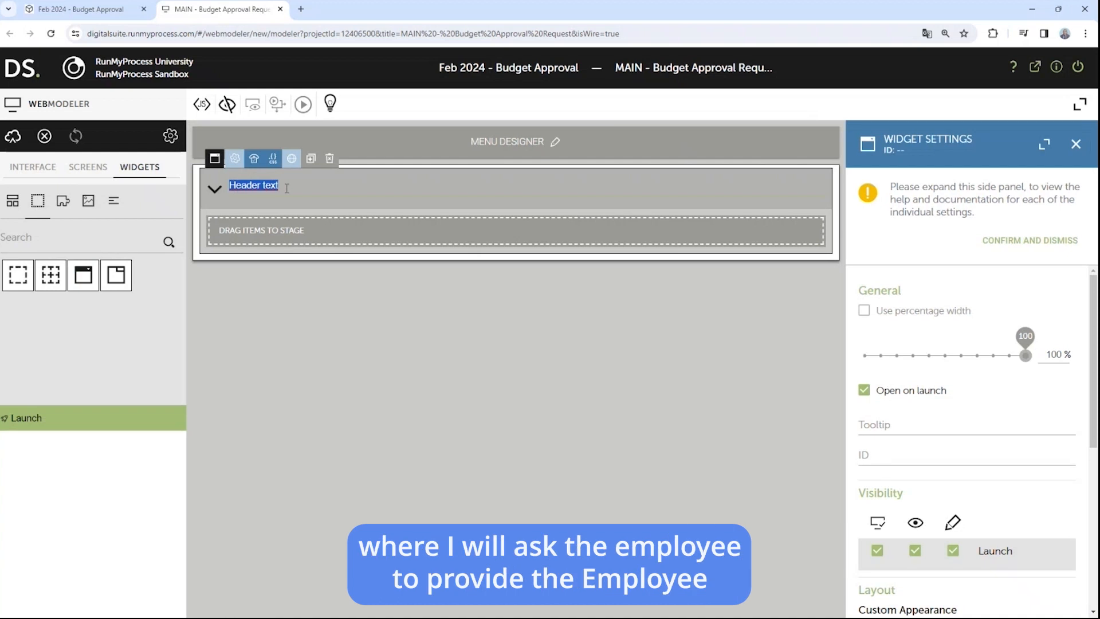
text(Employee)
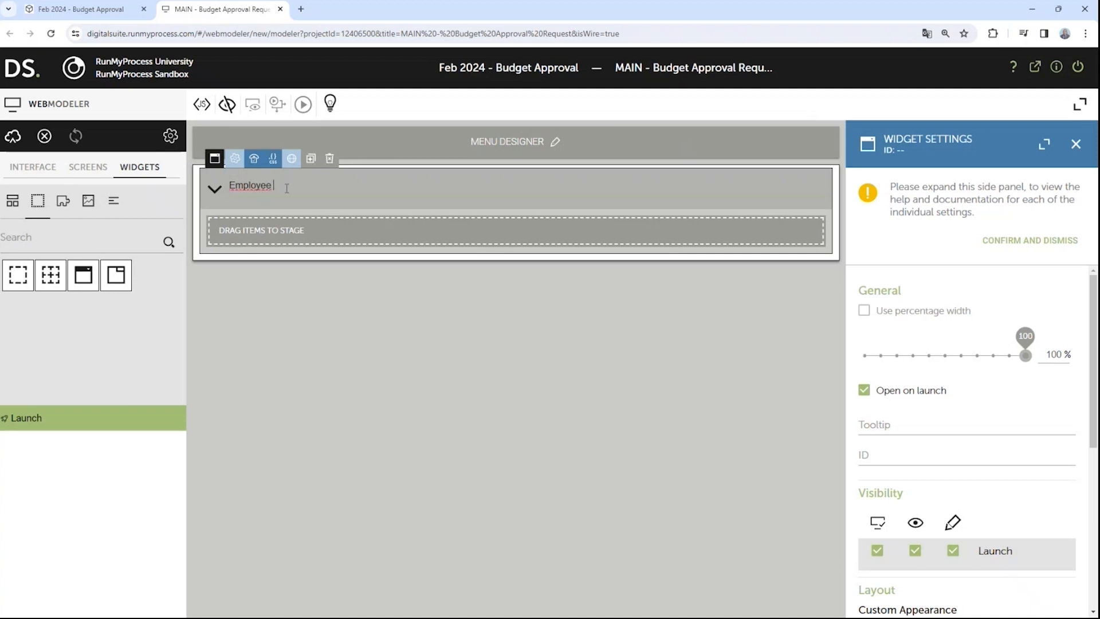
text( Inf)
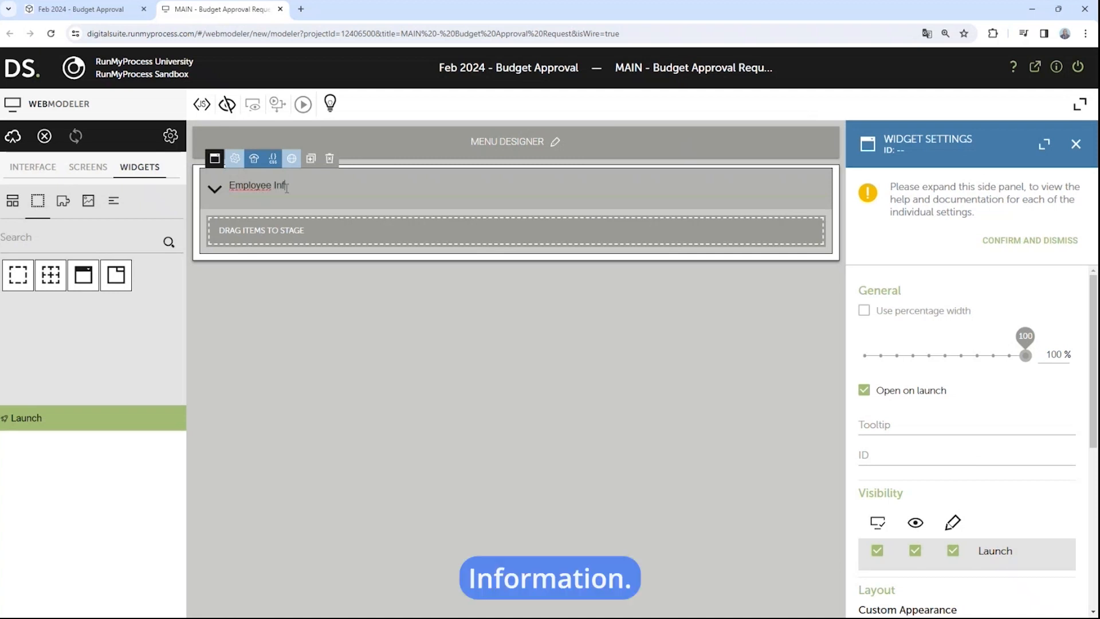
text(ormation)
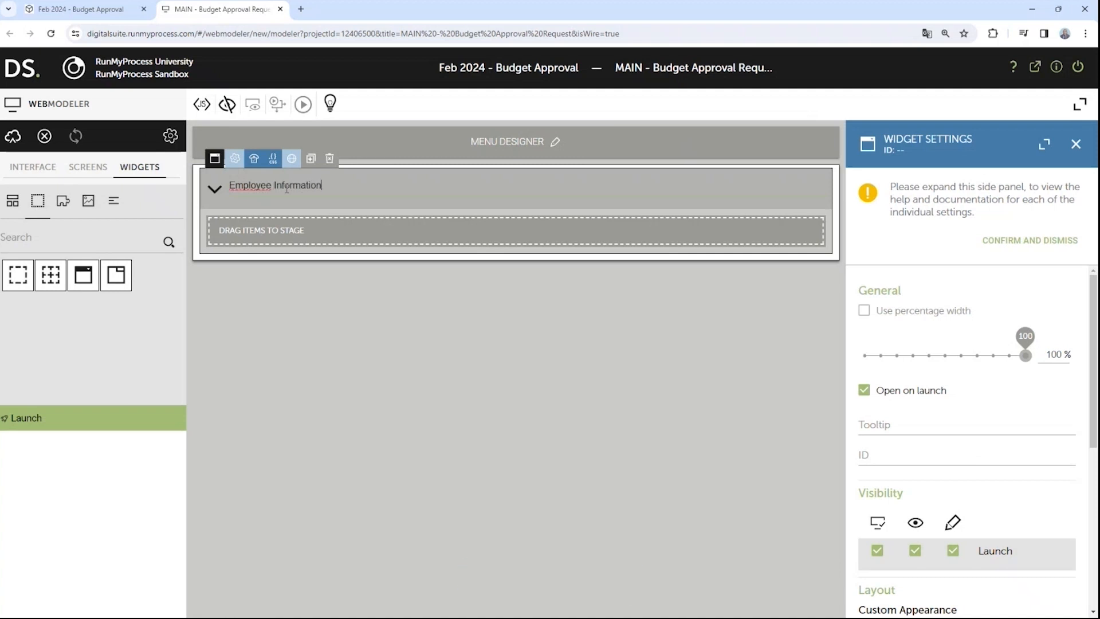
click(239, 271)
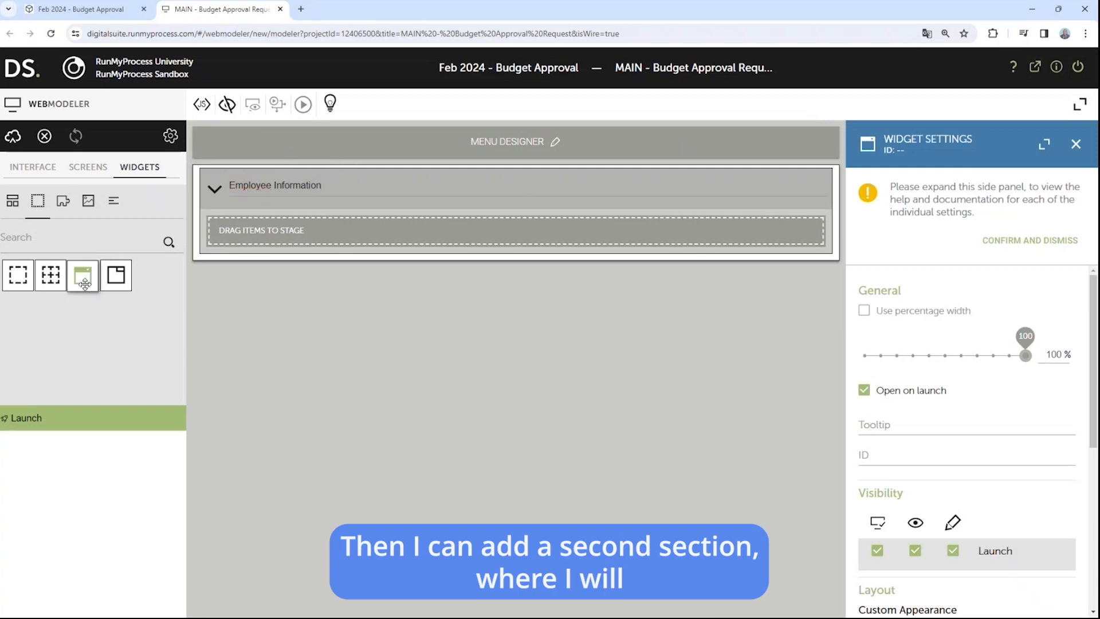
drag(80, 278, 304, 310)
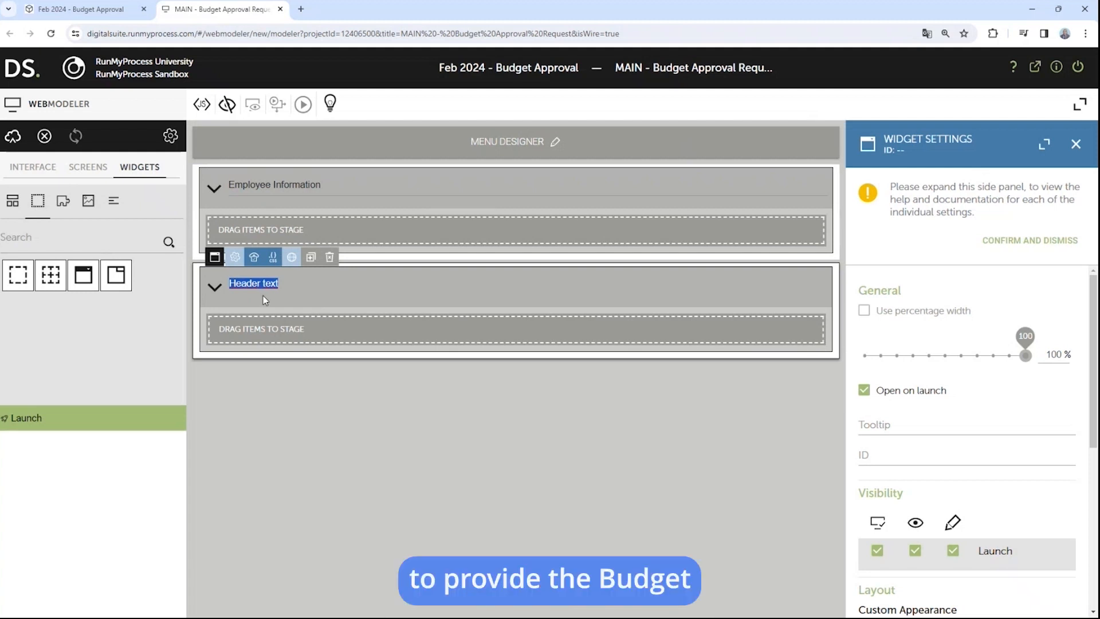
text(Budge)
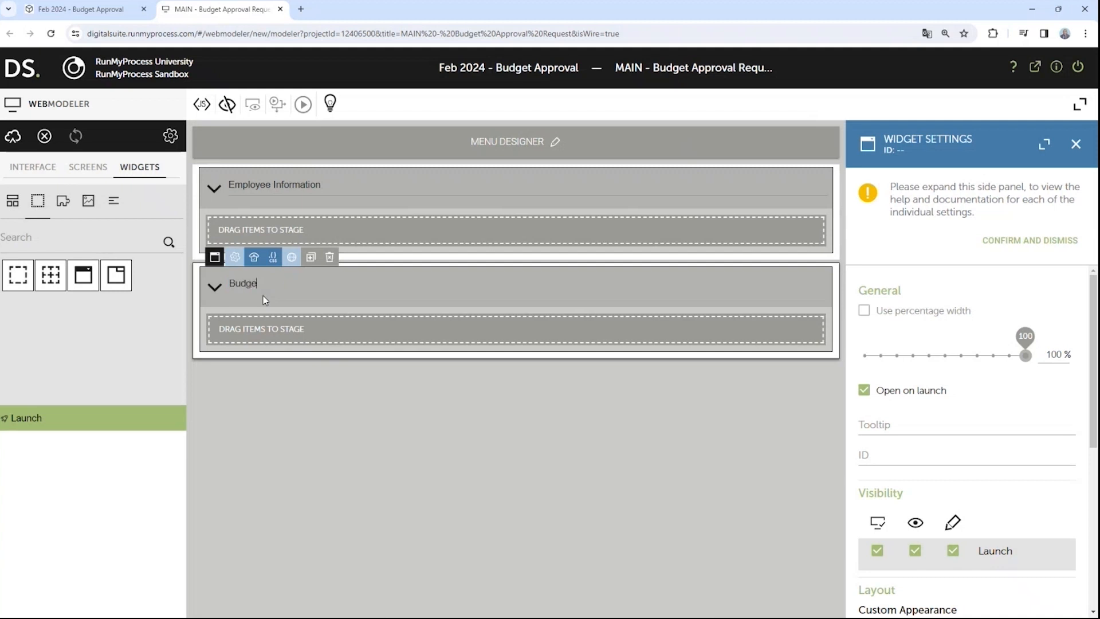
text(t Inf)
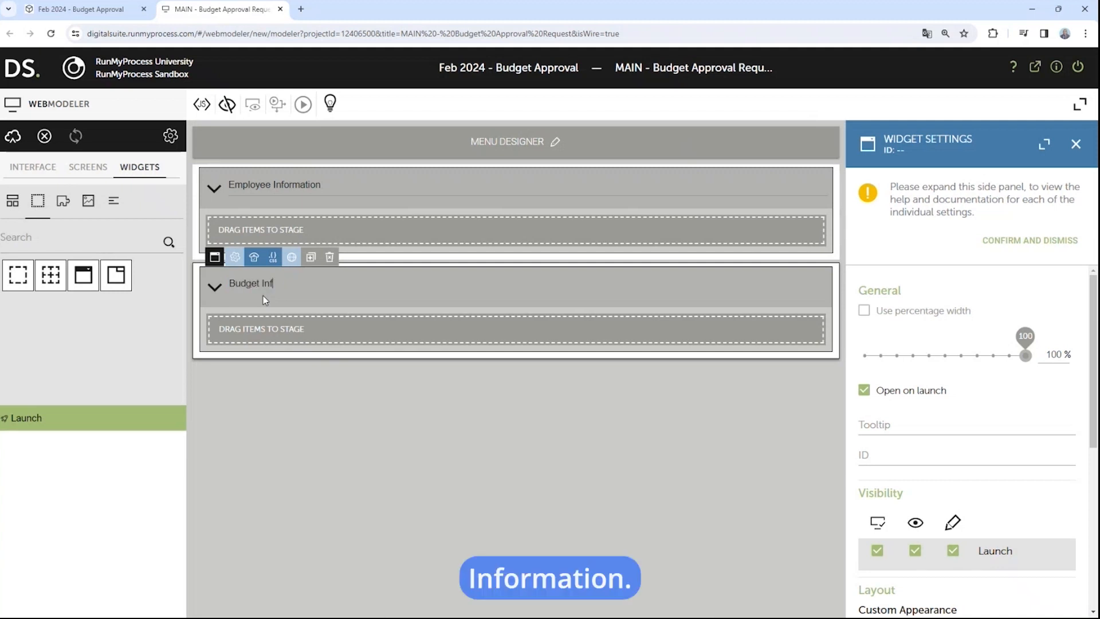
text(ormation)
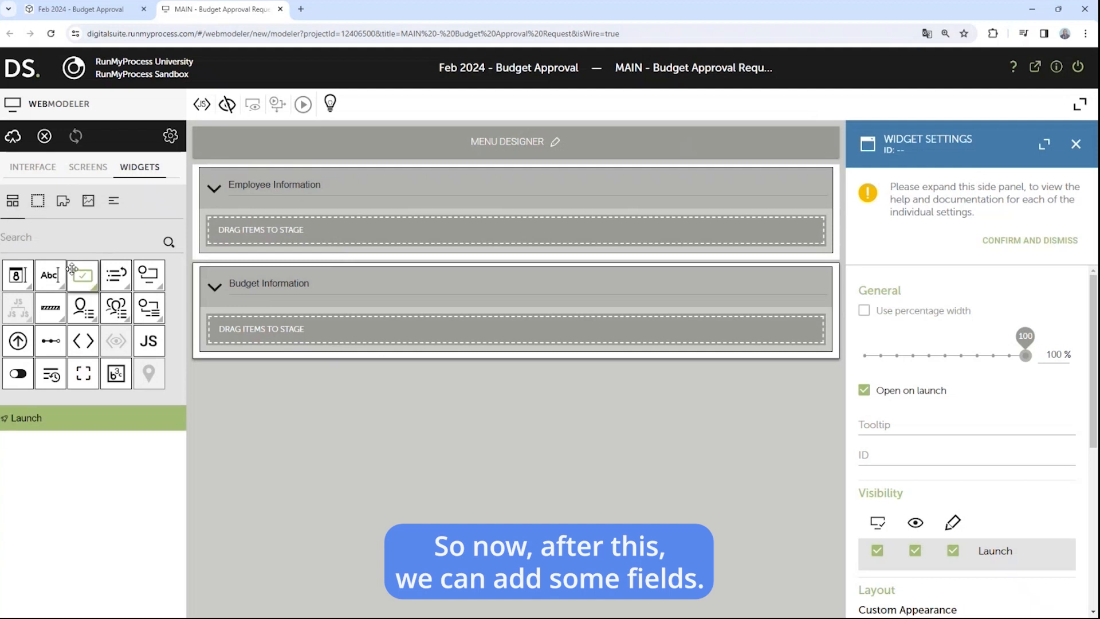
Step: Add a Name text field and an Email field side by side in Employee Information
drag(50, 273, 361, 236)
click(278, 237)
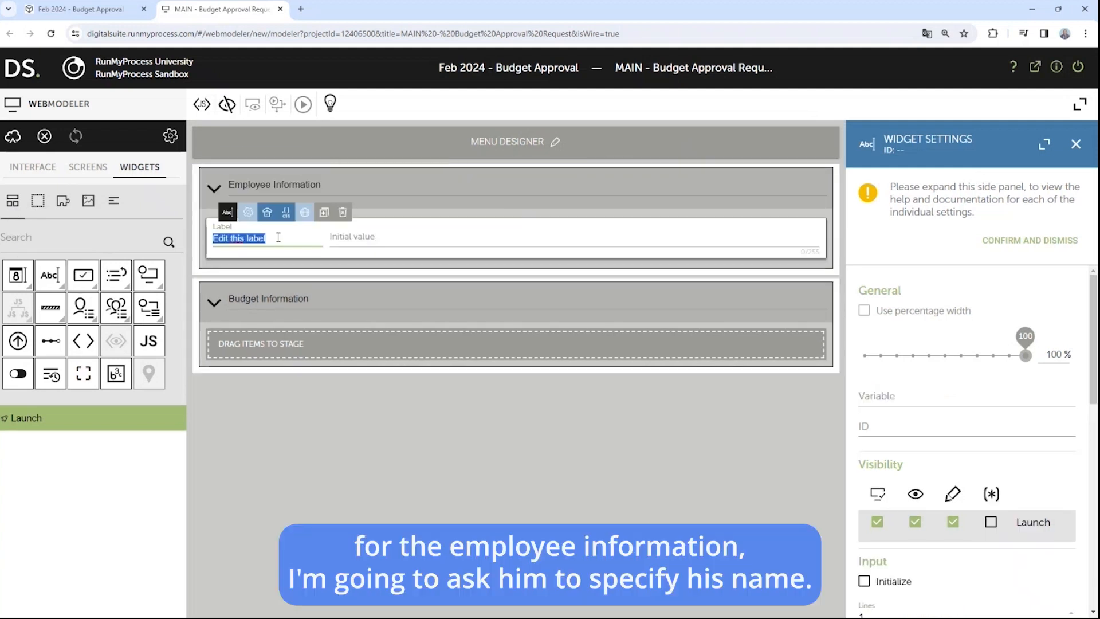
text(Name)
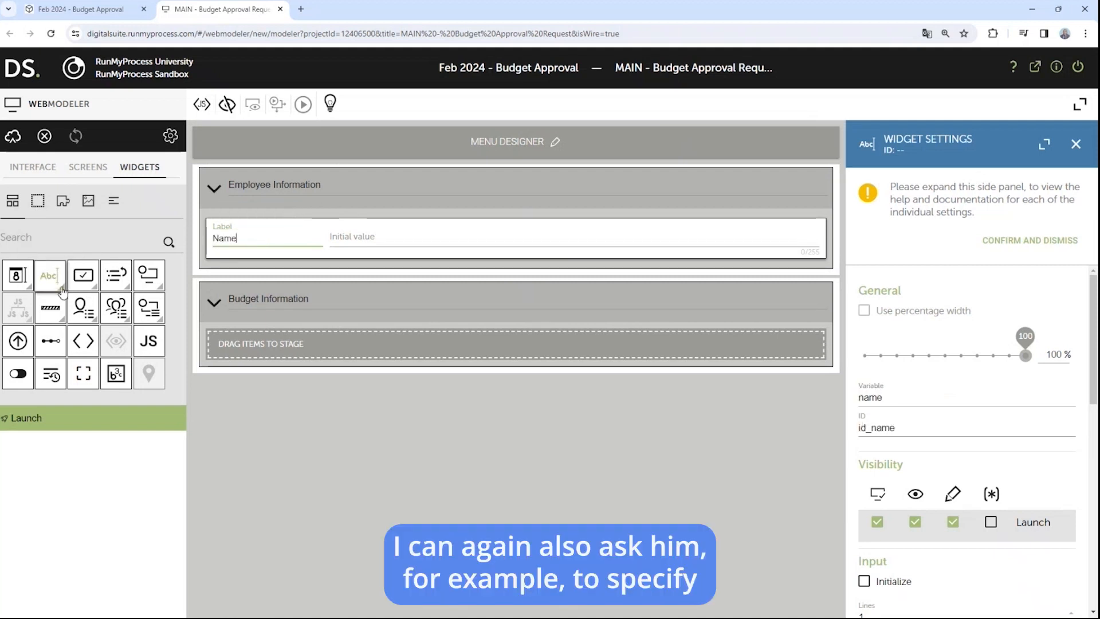
click(31, 293)
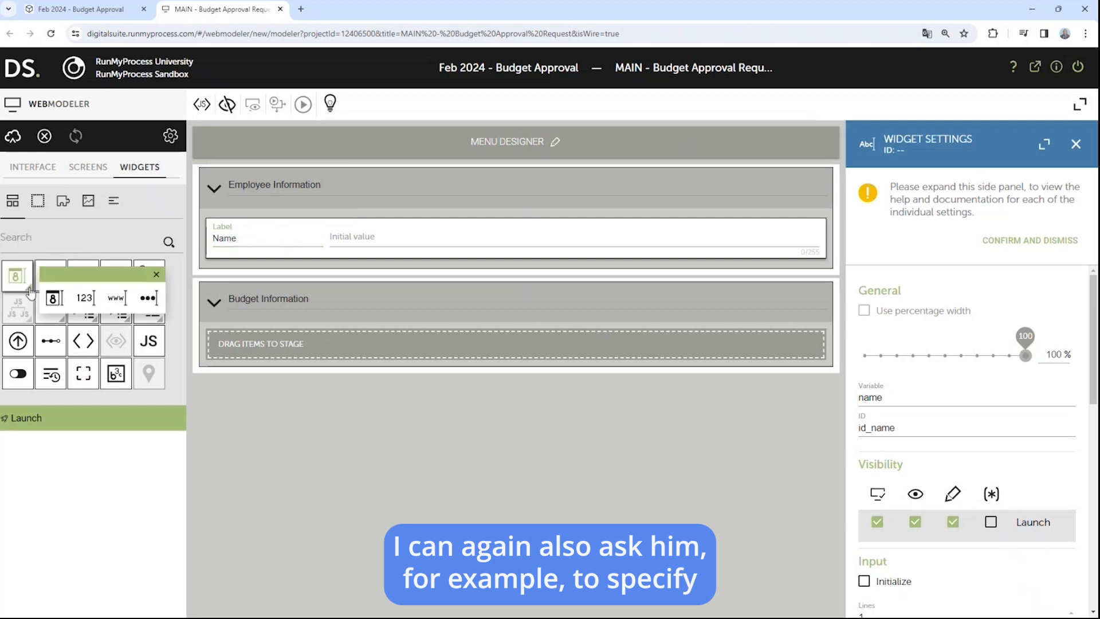
click(60, 268)
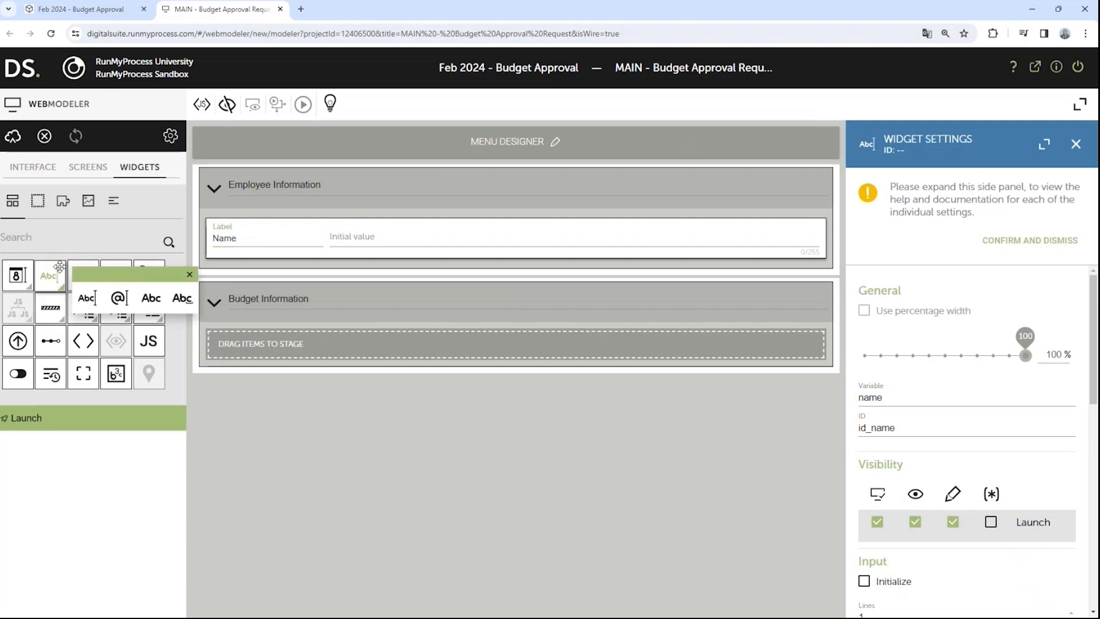
drag(119, 298, 596, 240)
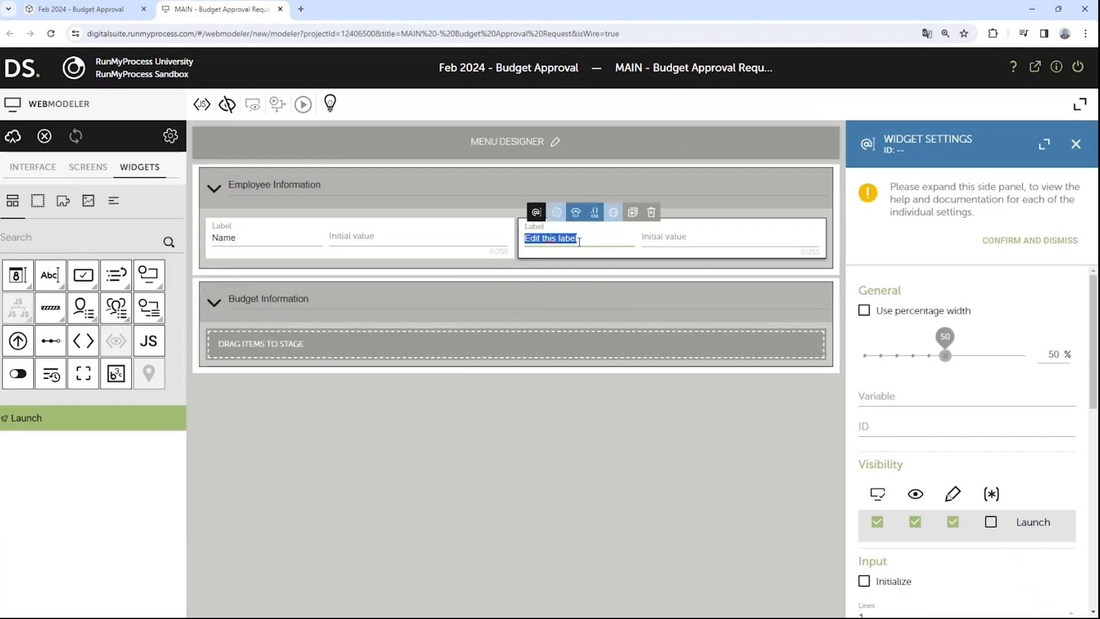
text(Email)
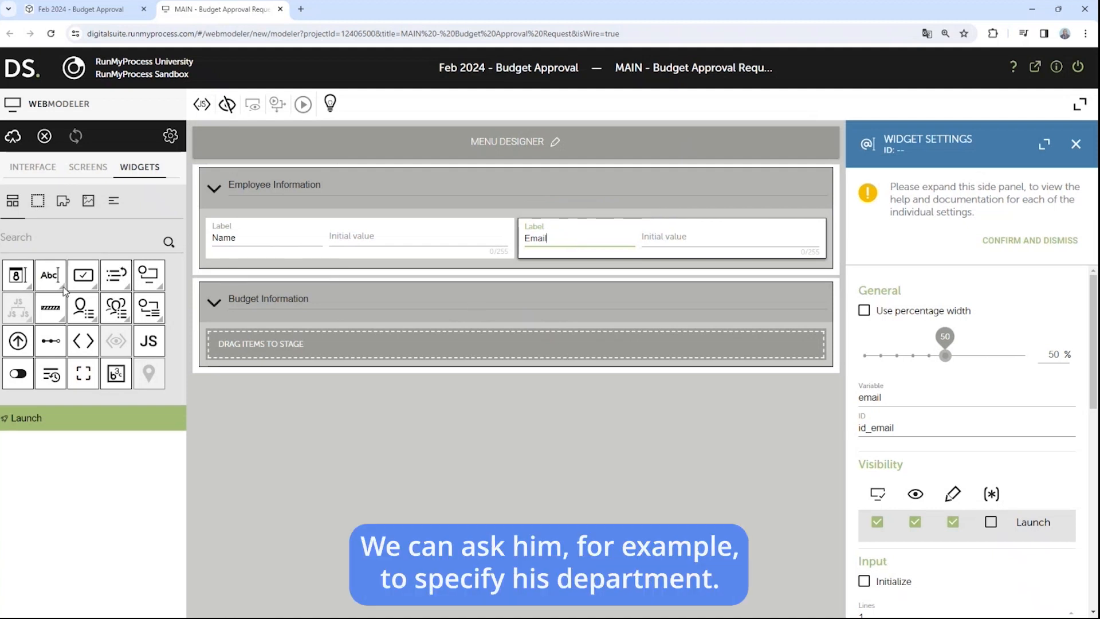
Step: Add a Department text field and a Hire Date date field below them
drag(53, 286, 308, 282)
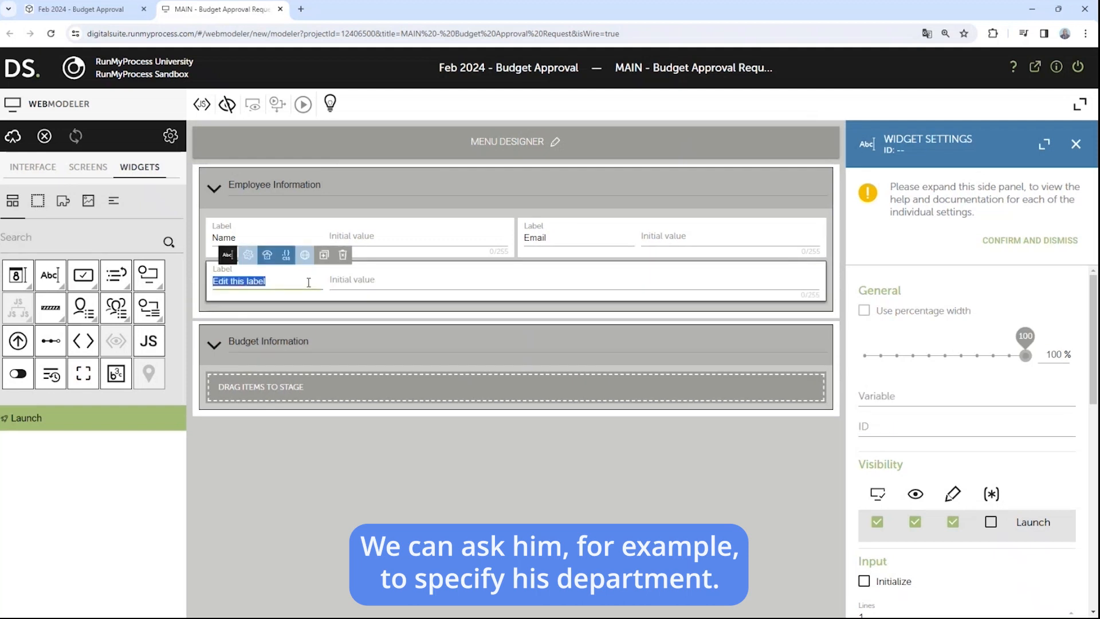
text(Department)
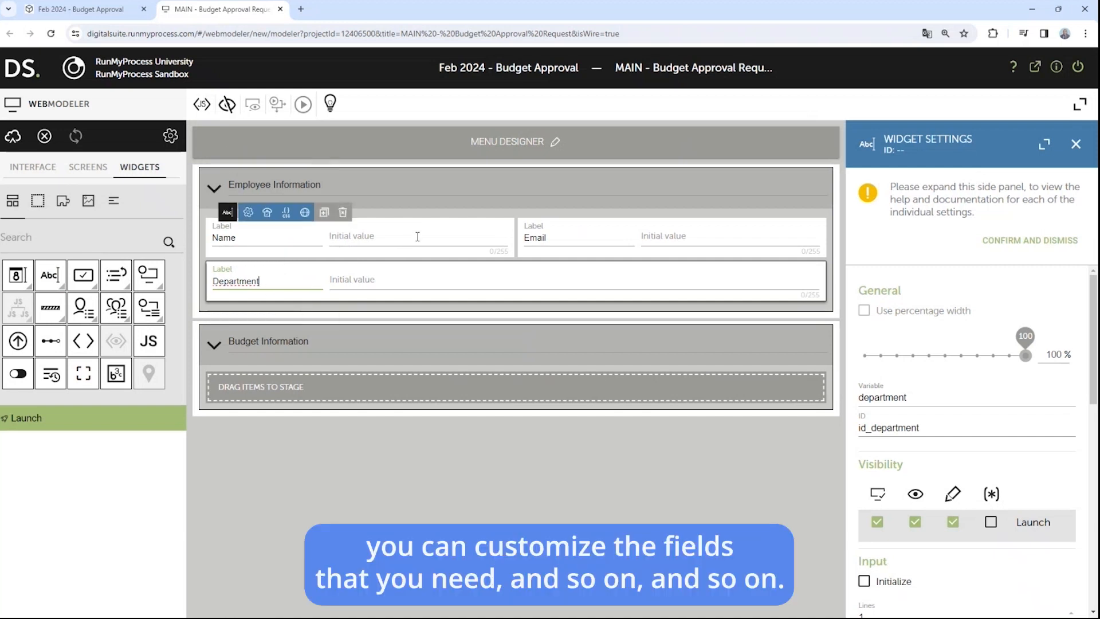
click(325, 466)
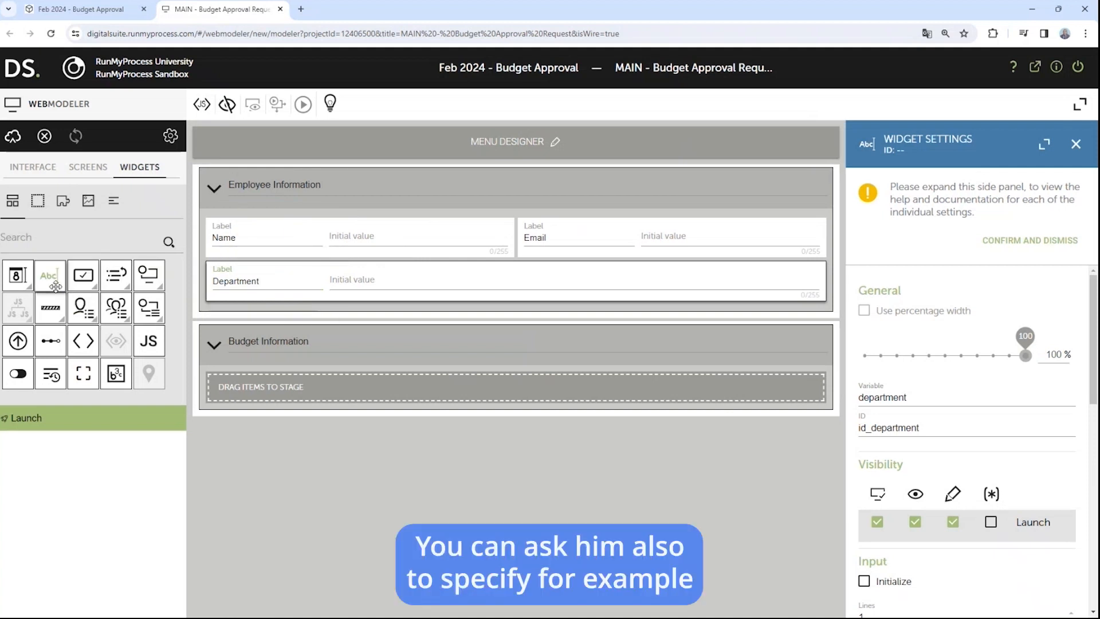
drag(17, 275, 619, 293)
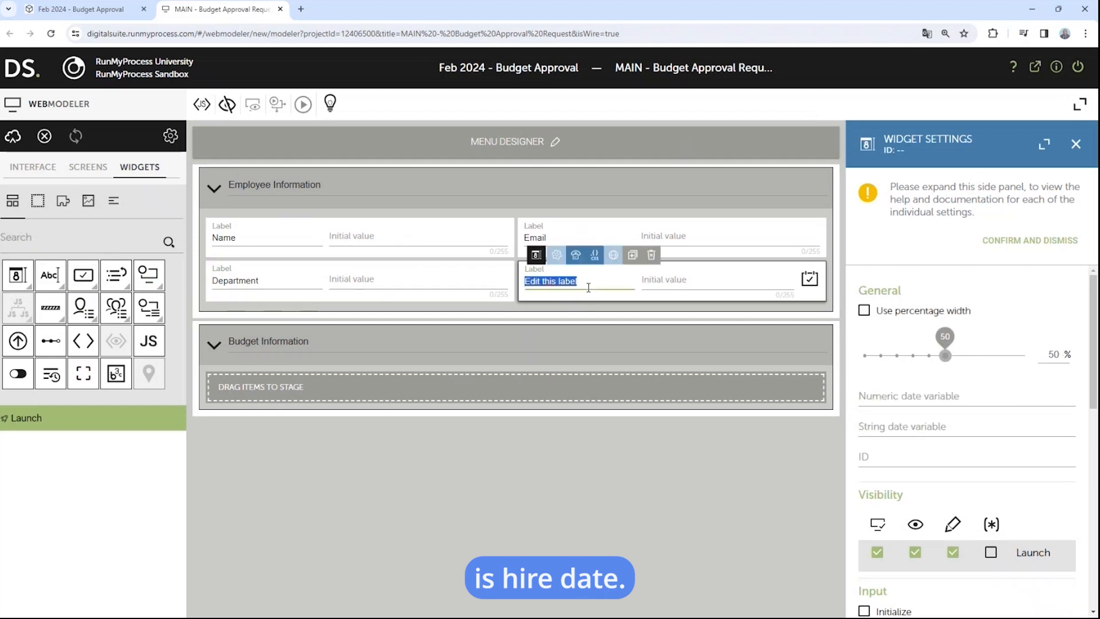
text(Hire Date)
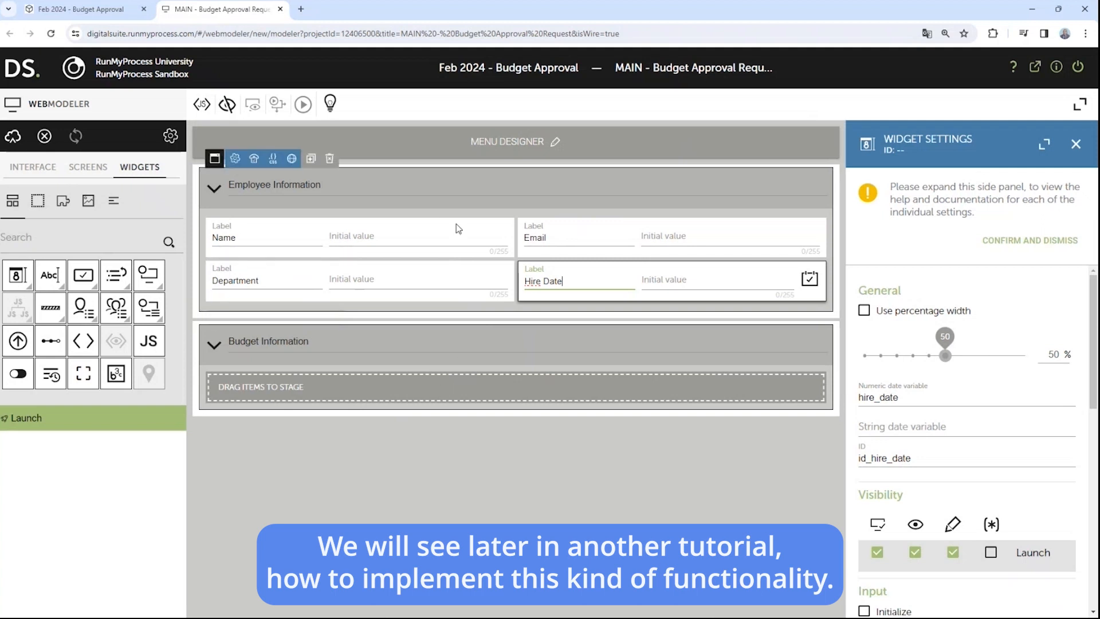
click(378, 432)
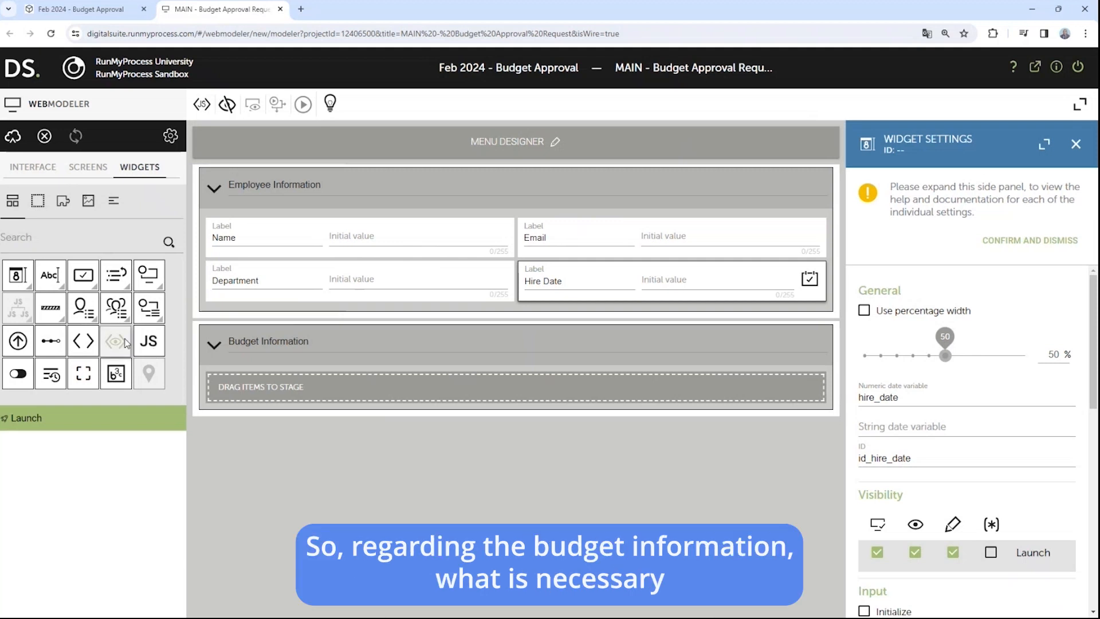
Step: Add a number field labelled 'Amount' to the Budget Information section
click(31, 289)
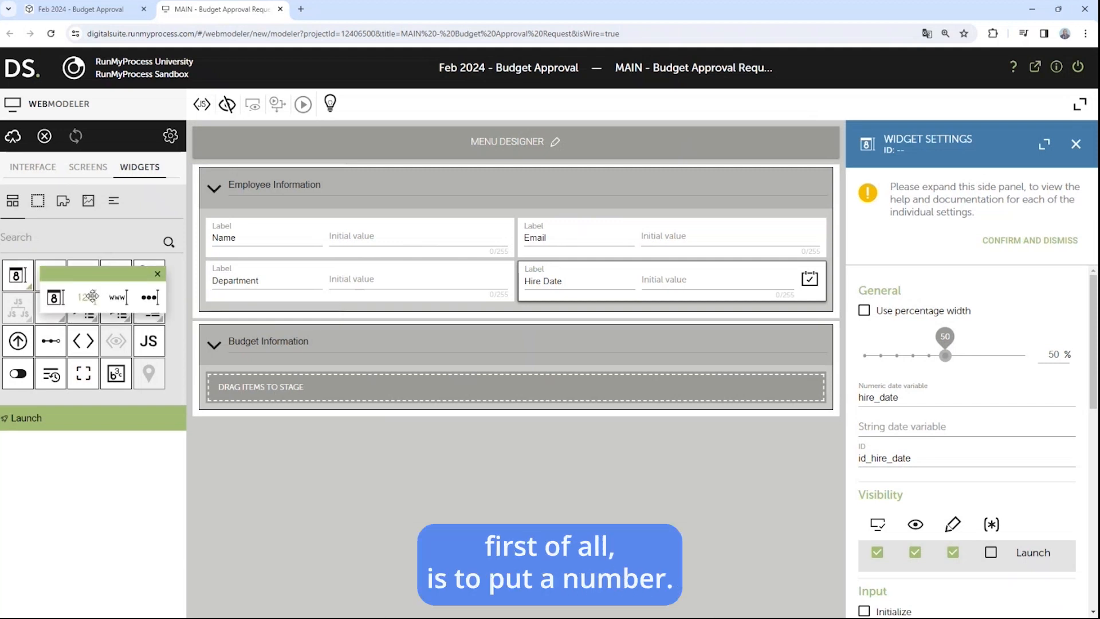
drag(85, 297, 370, 394)
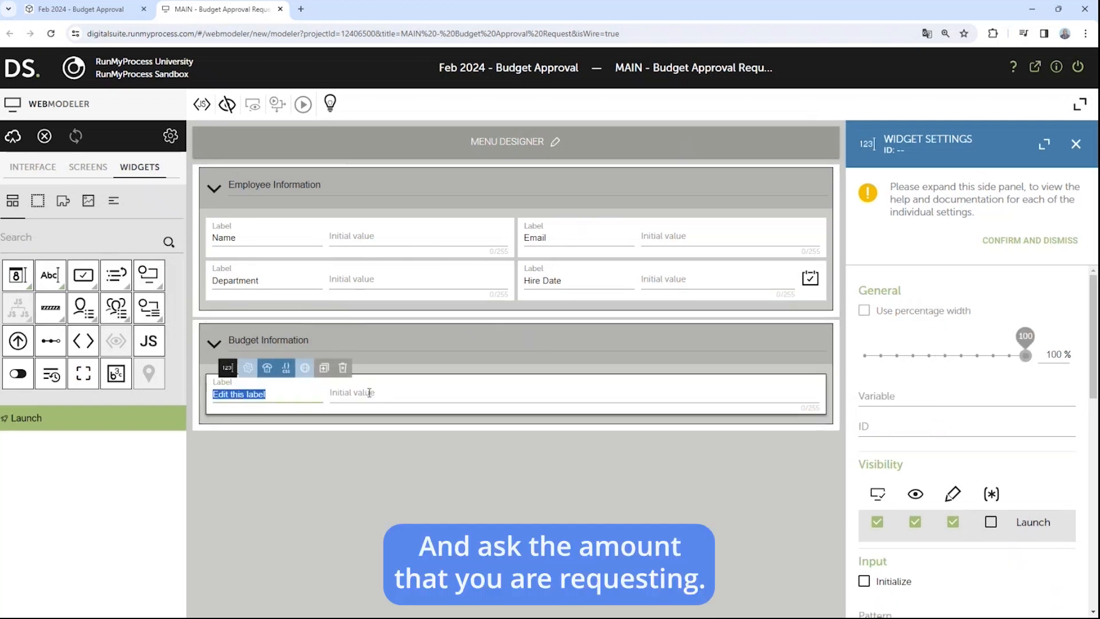
text(Amount)
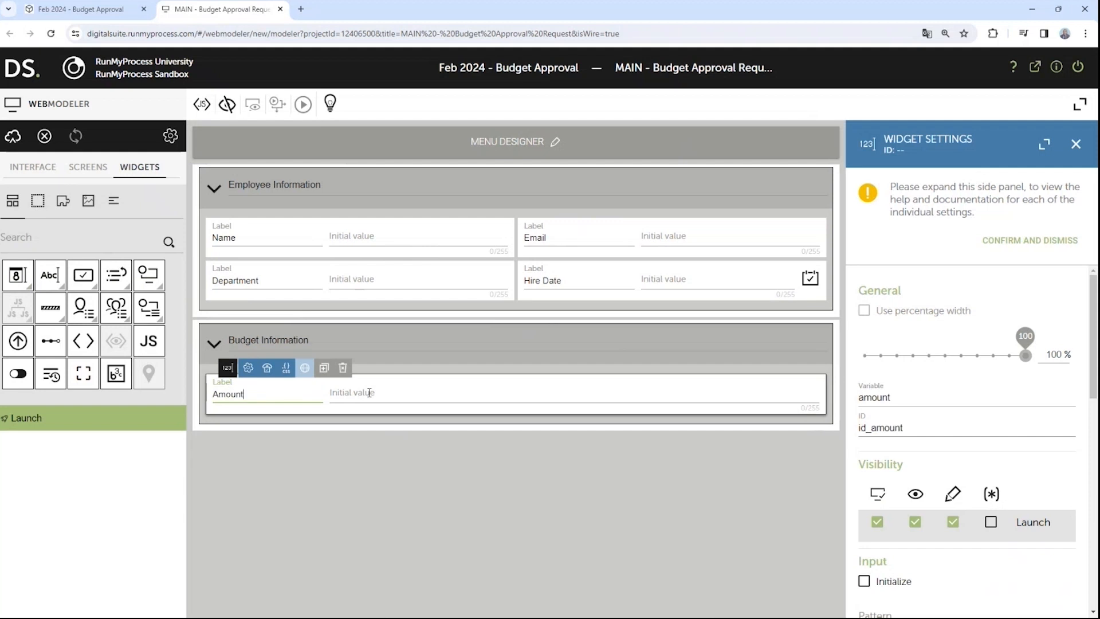
click(375, 446)
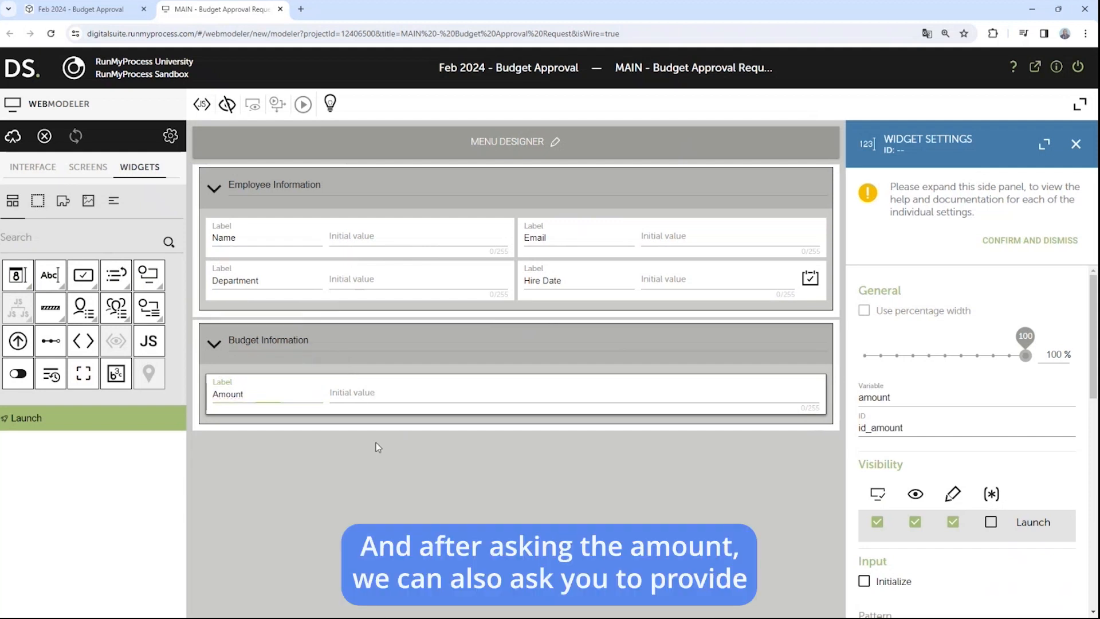
Step: Add a 'Business Justification' text field beside Amount and raise it to four lines
drag(50, 275, 586, 400)
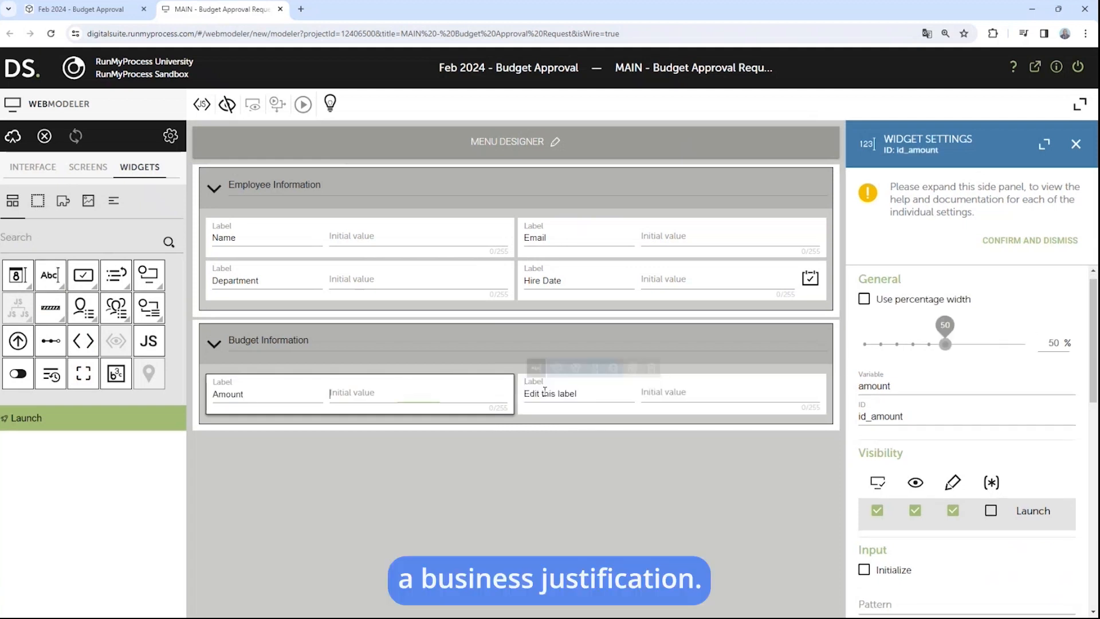
text(B)
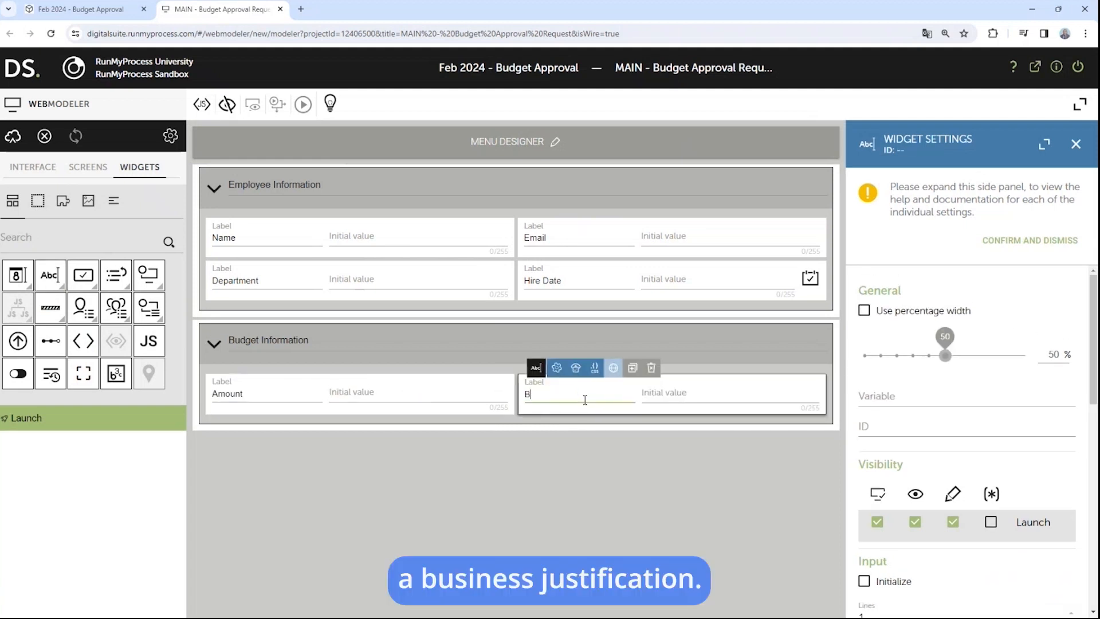
text(usiness)
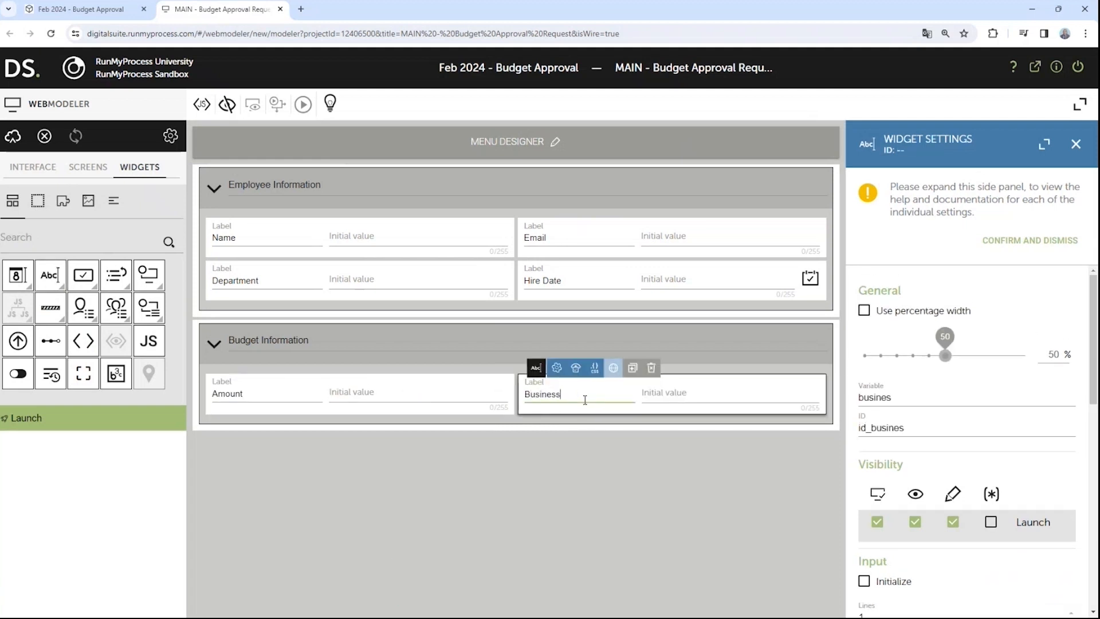
text( Justification)
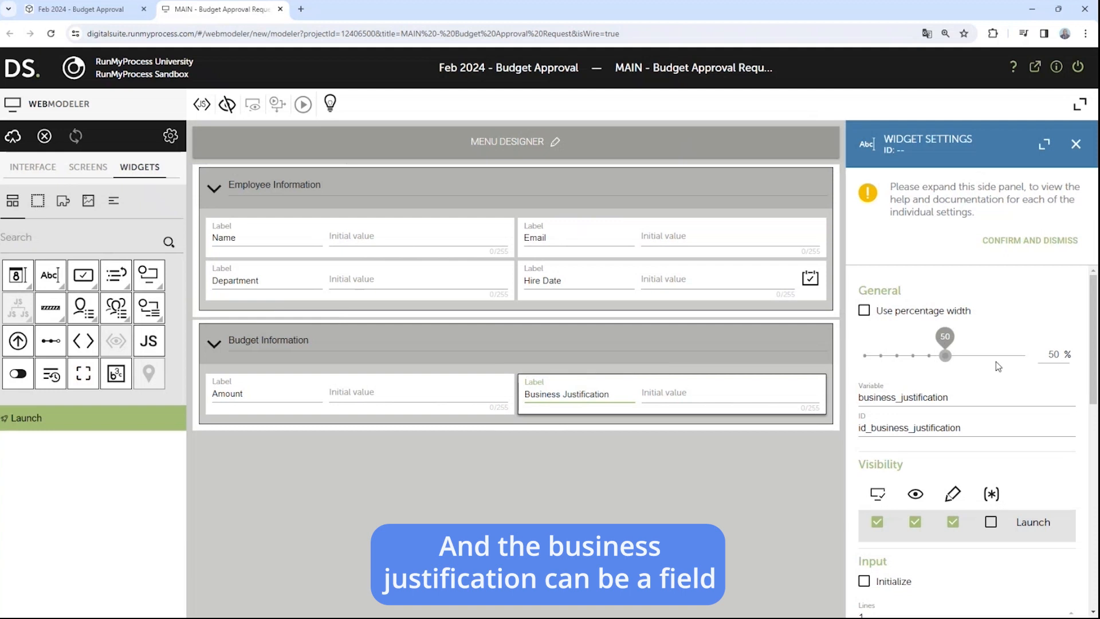
scroll(973, 401, down, 2)
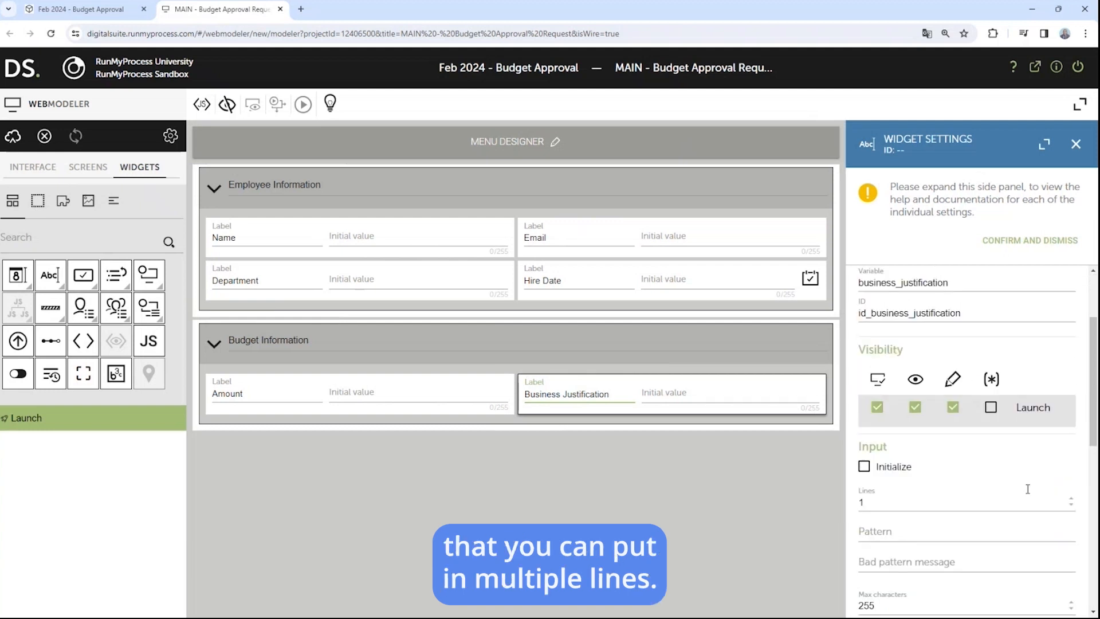
click(1071, 499)
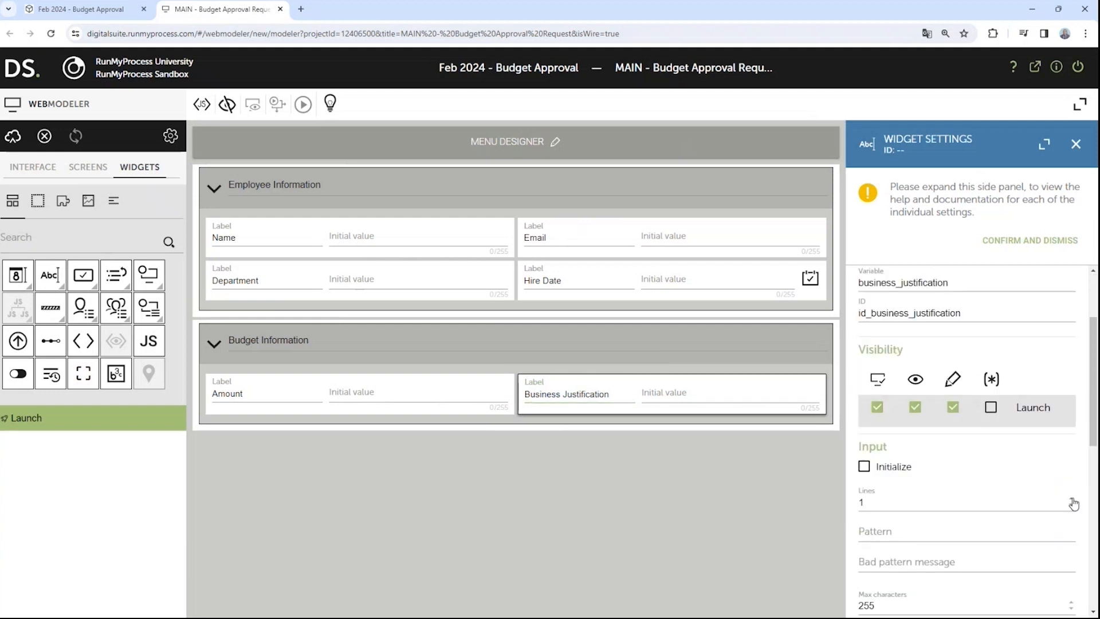
click(1072, 498)
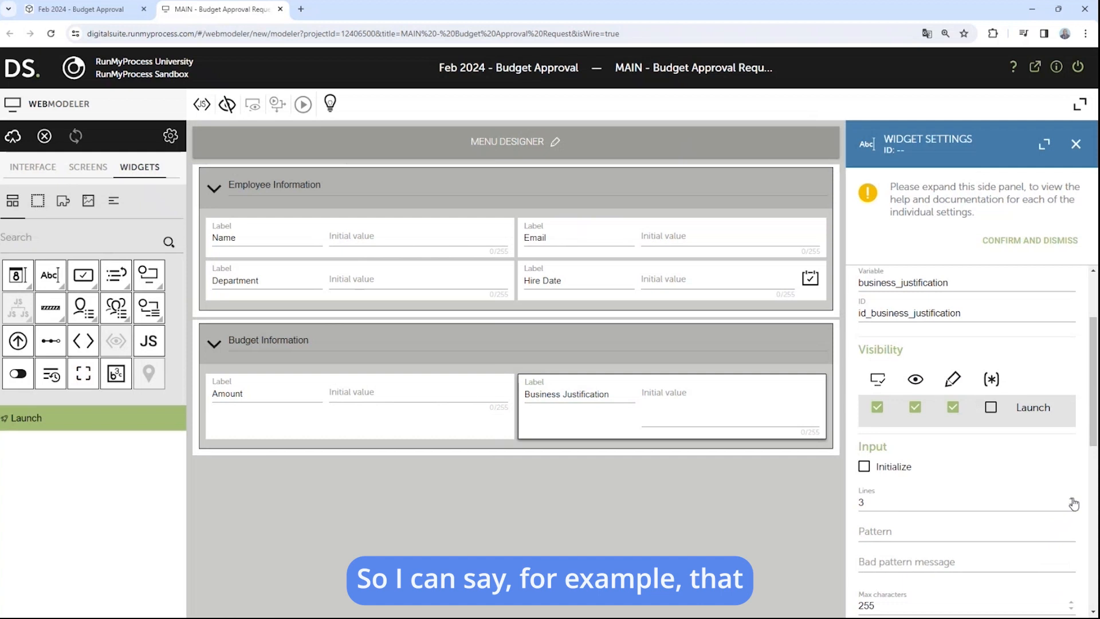
click(1072, 500)
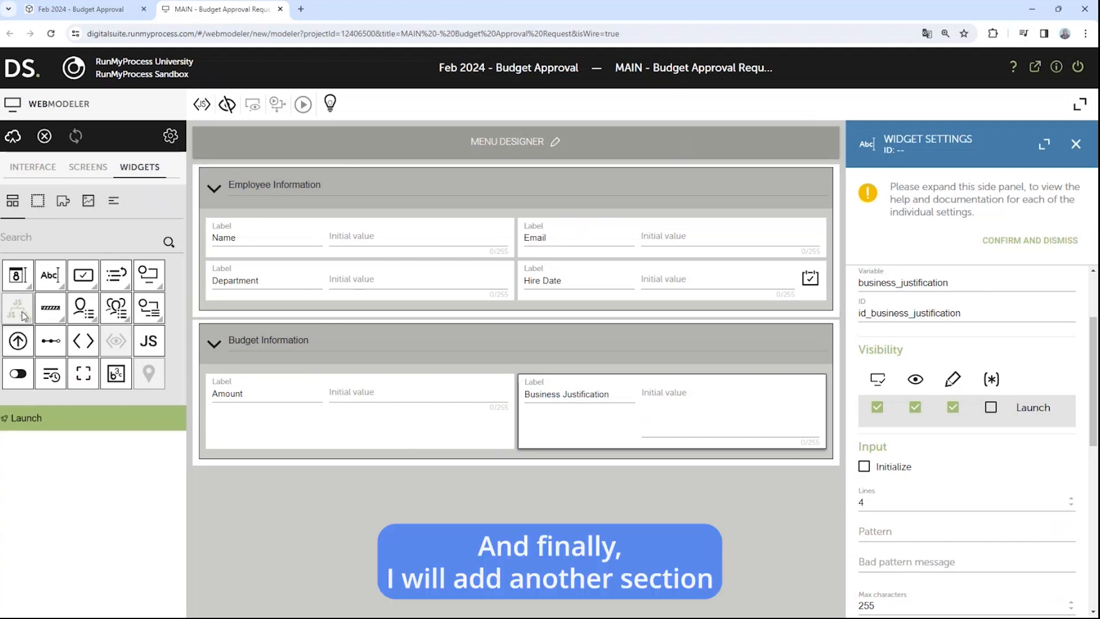
Step: Add a new section titled 'History & Attachment' below Budget Information
click(40, 205)
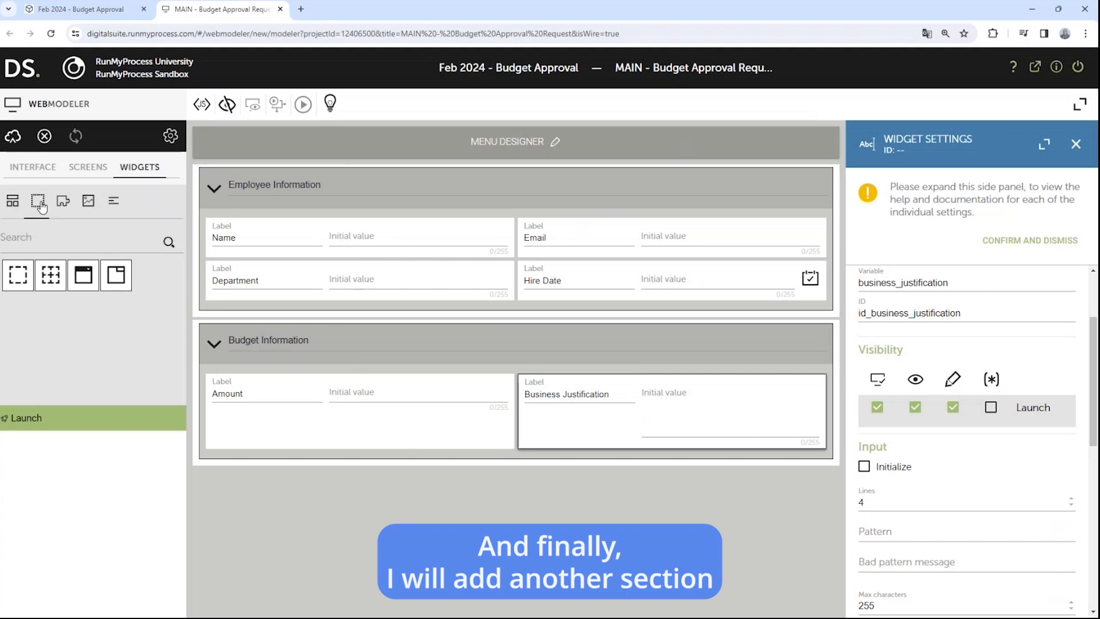
drag(83, 275, 399, 506)
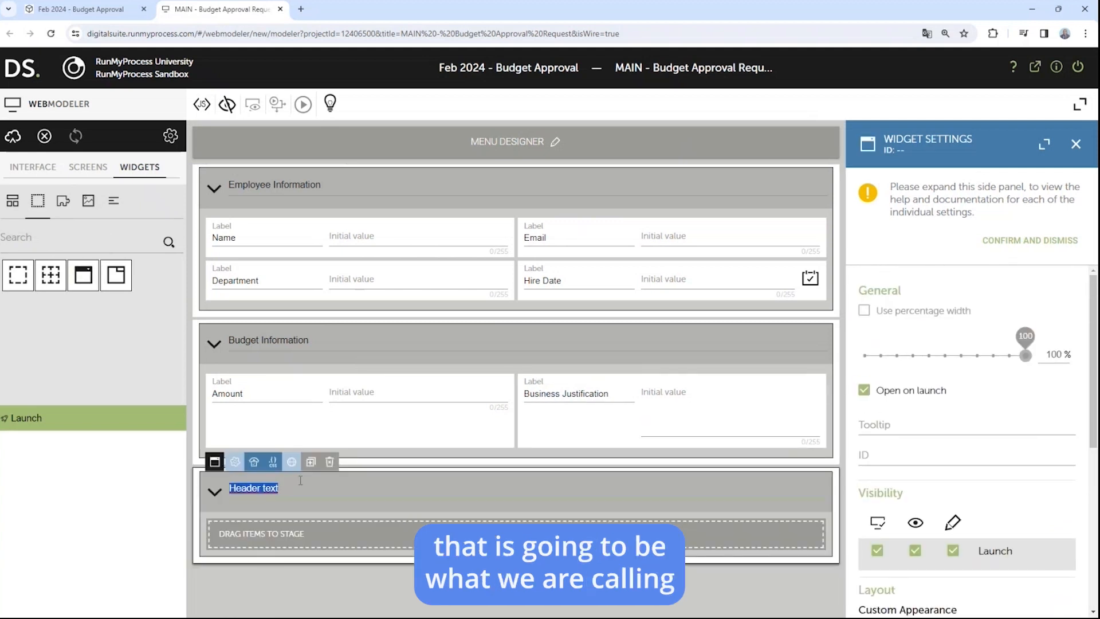
text(Hist)
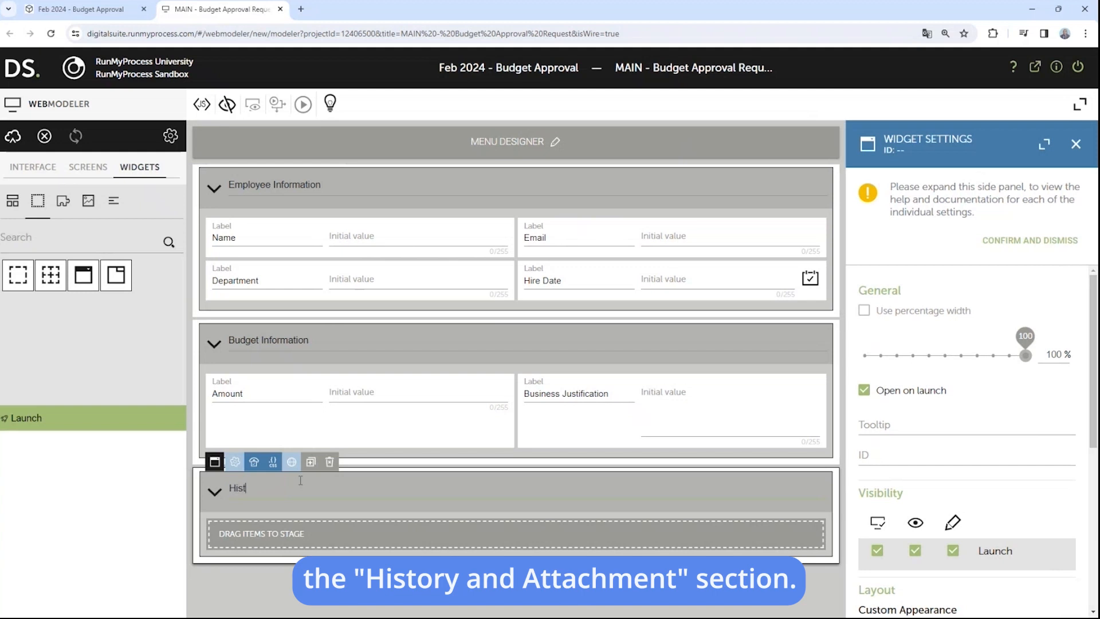
text(ory & Attachment)
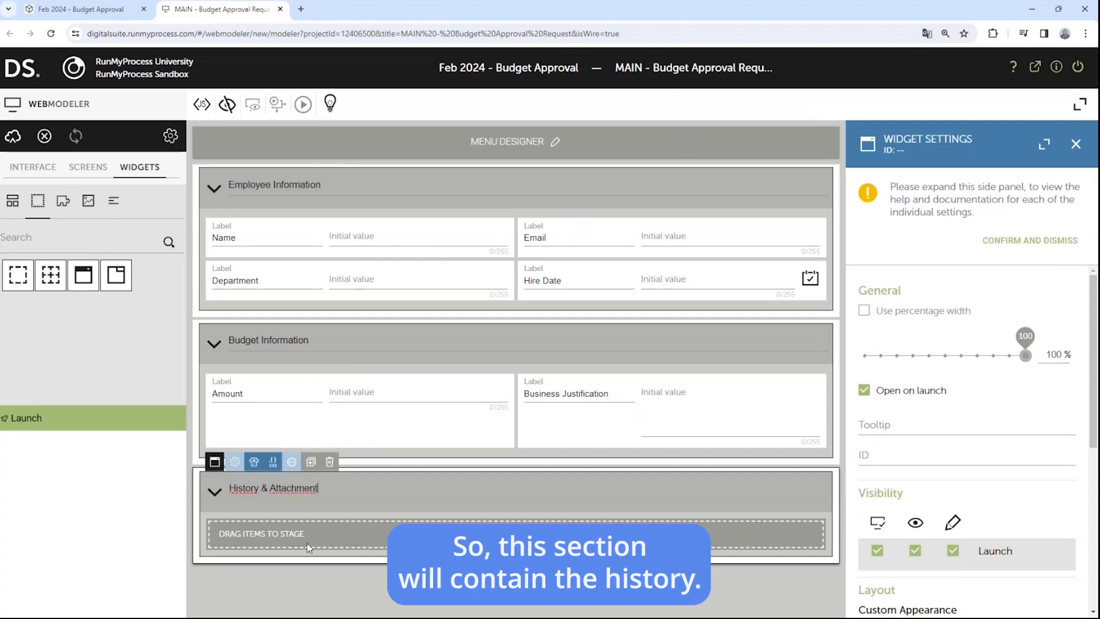
click(296, 573)
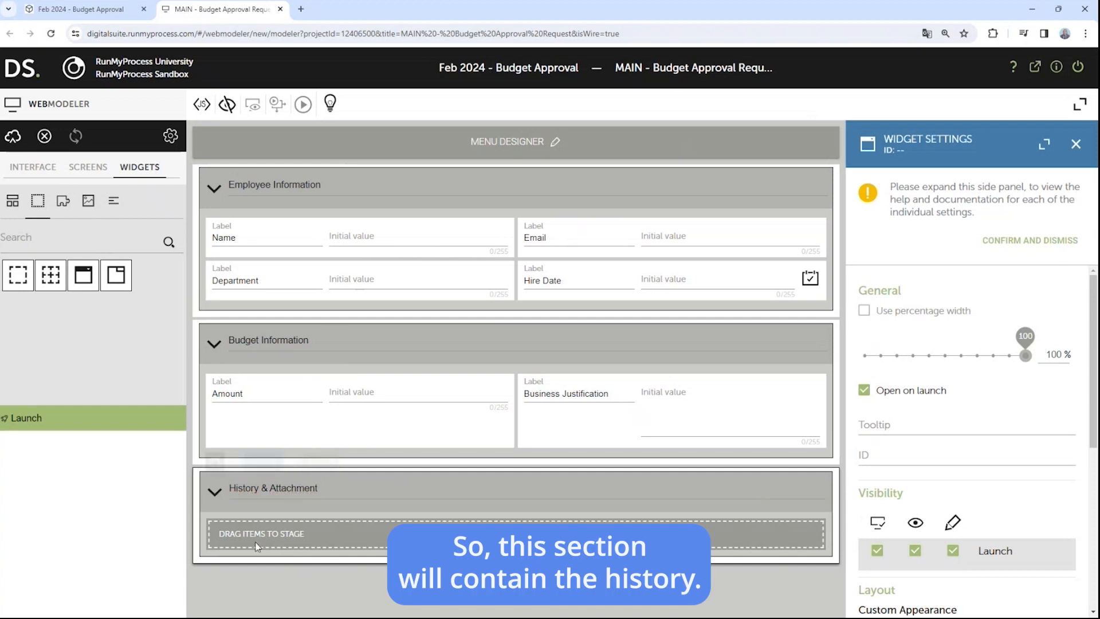
Step: Put an application history table and a Documents upload field in History & Attachment
click(13, 208)
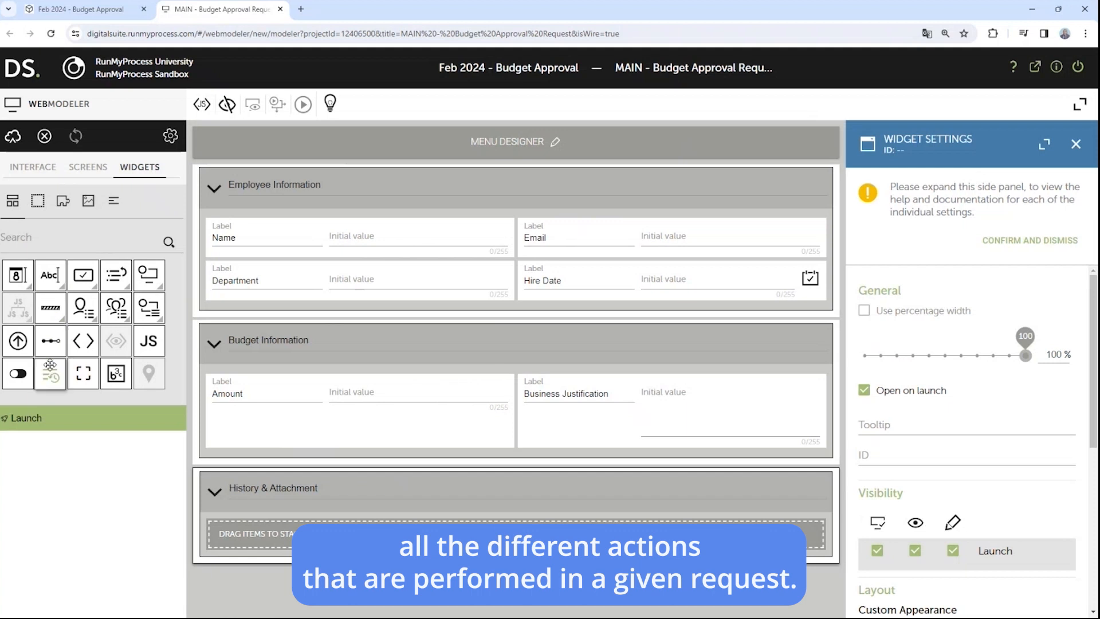
drag(49, 374, 351, 538)
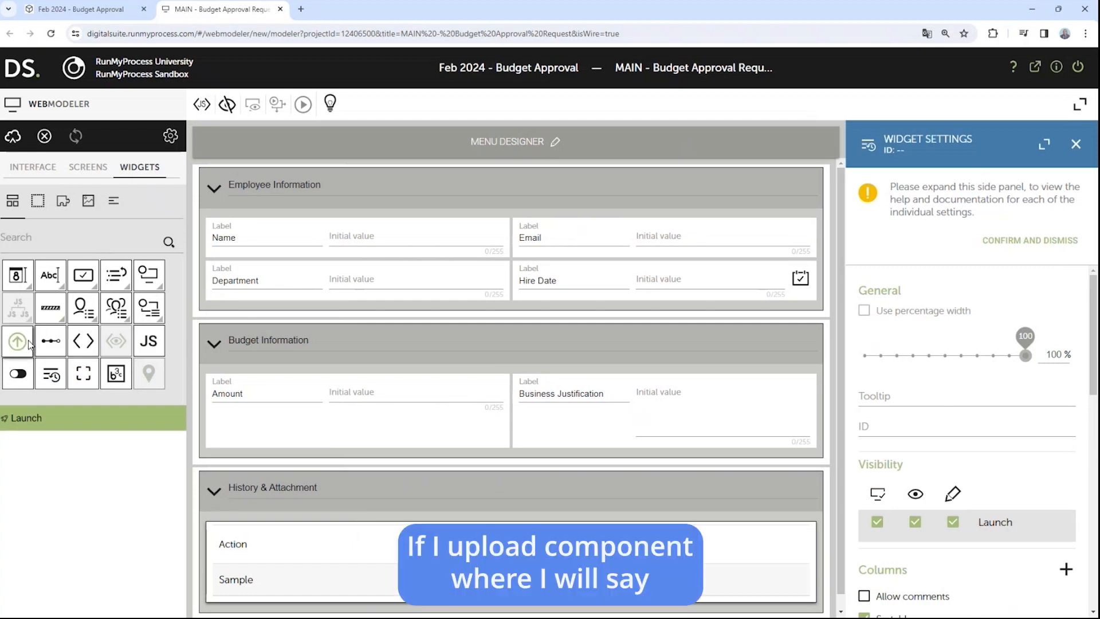
drag(20, 343, 602, 554)
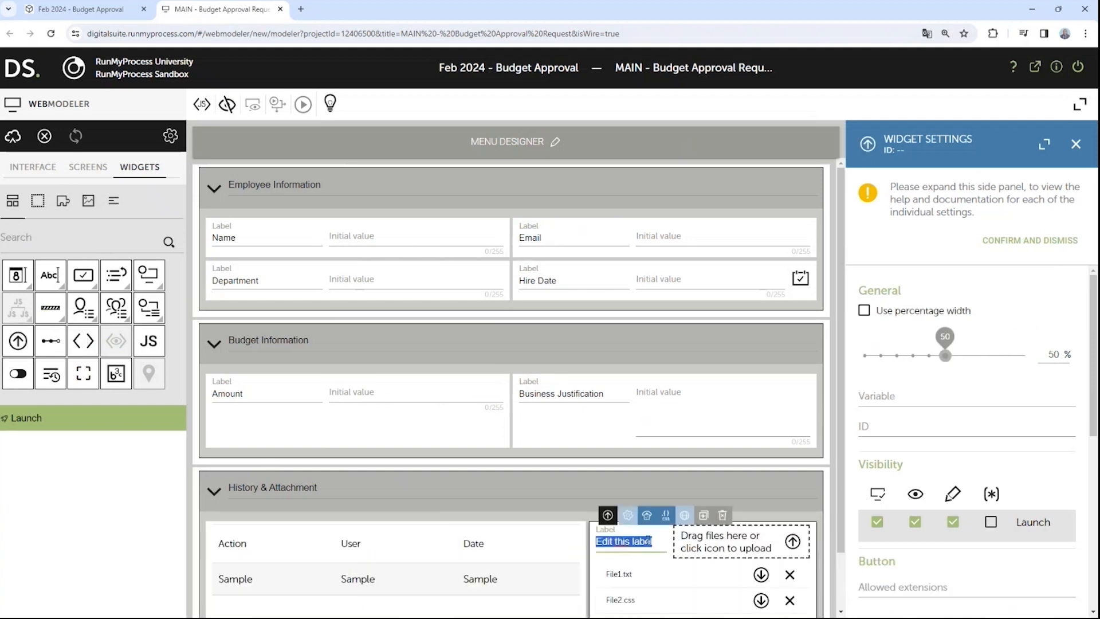
text(Doments)
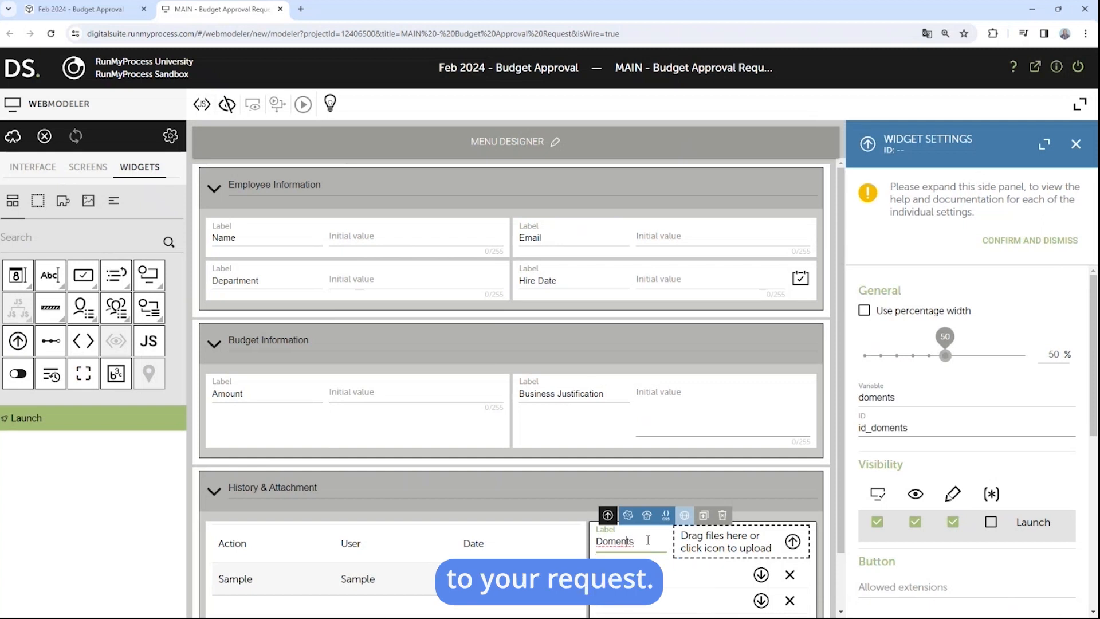
text(cu)
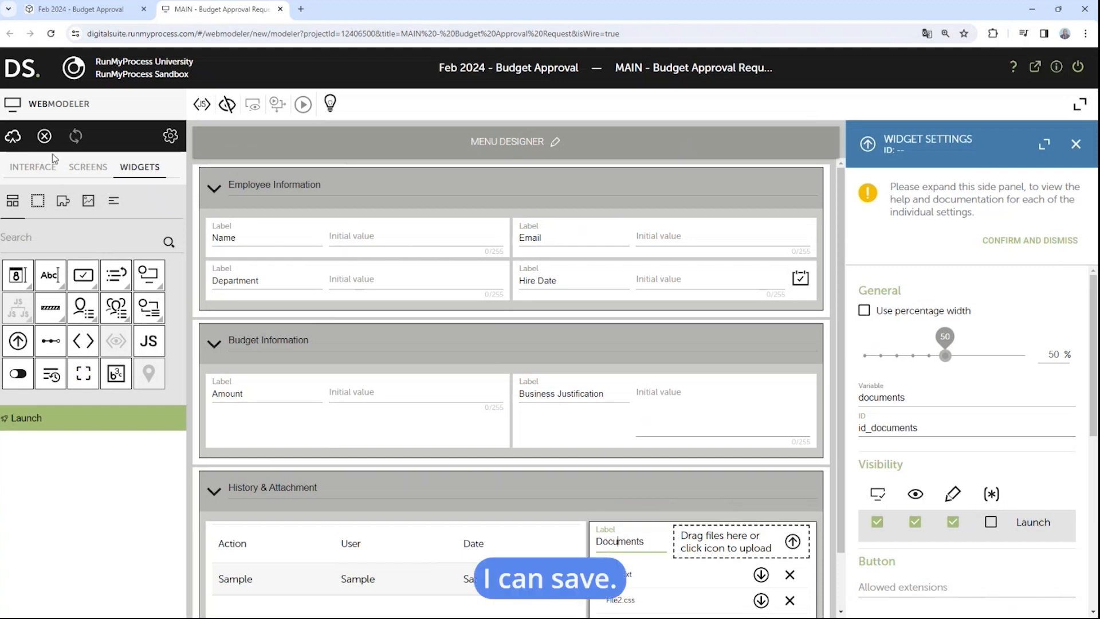
Step: Save the Budget Request form as a new revision and run it in test mode
click(13, 135)
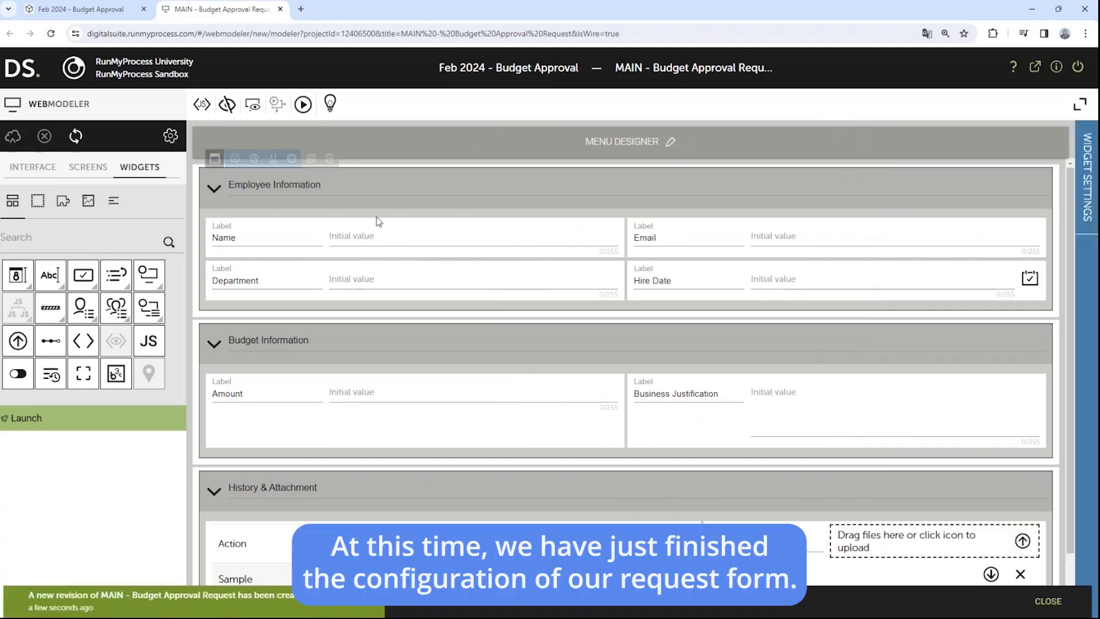
scroll(434, 424, down, 1)
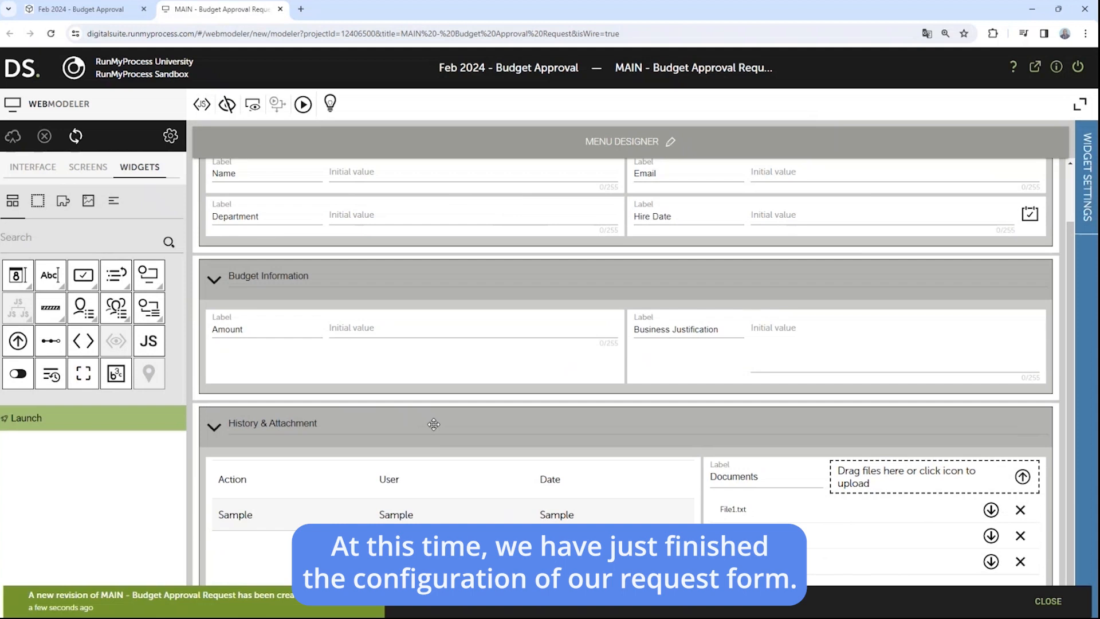
scroll(434, 424, up, 1)
mouse_move(336, 331)
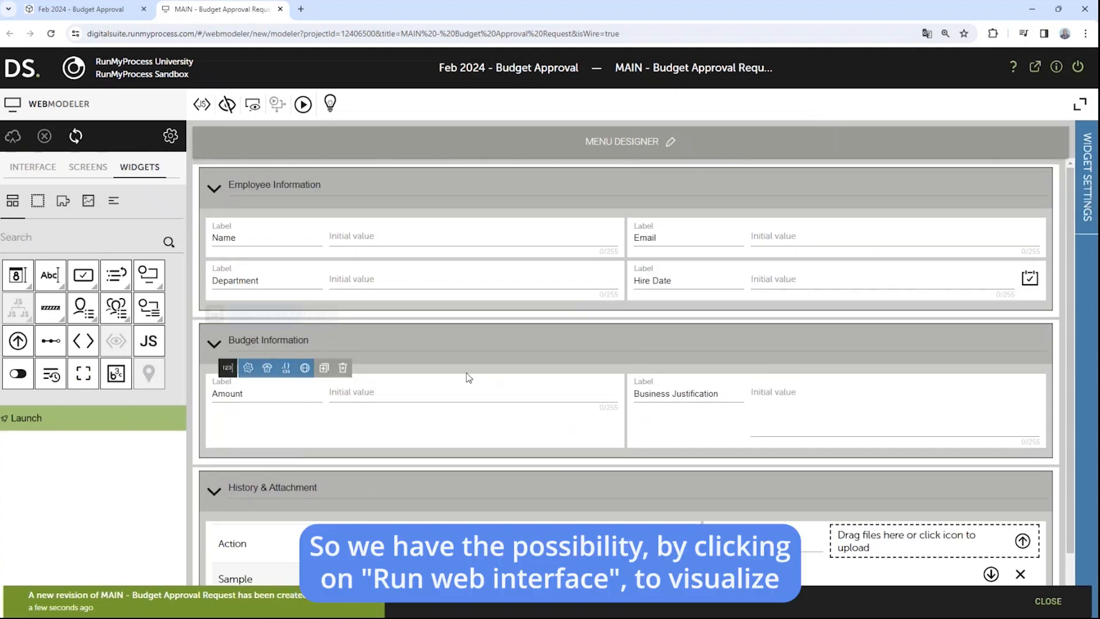
click(303, 105)
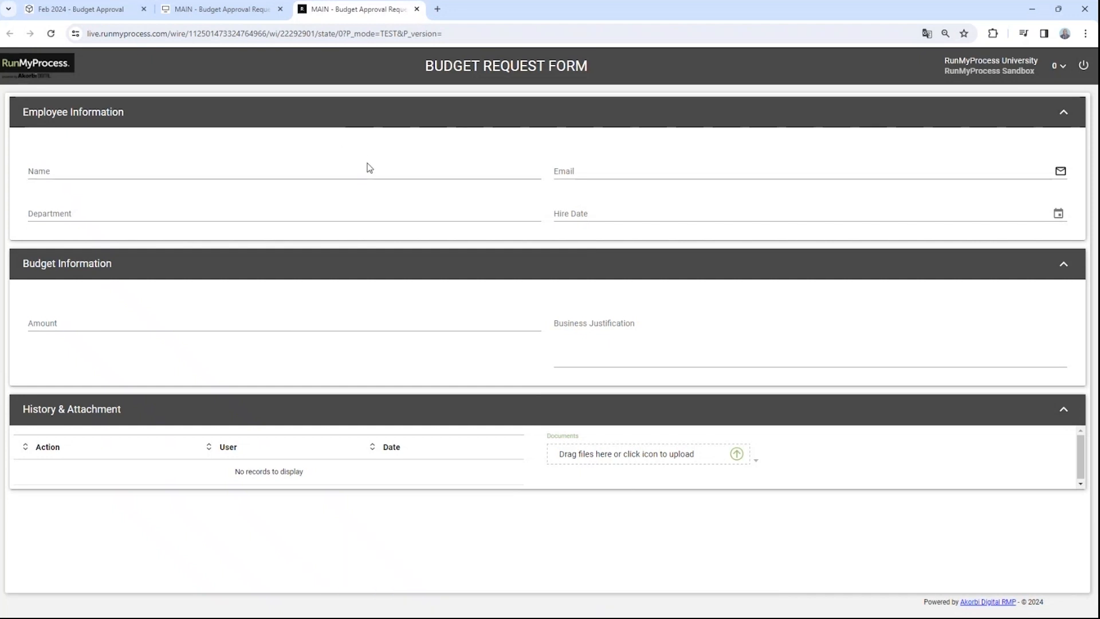
Step: Leave the test-mode preview and return to the WebModeler form editor
click(227, 16)
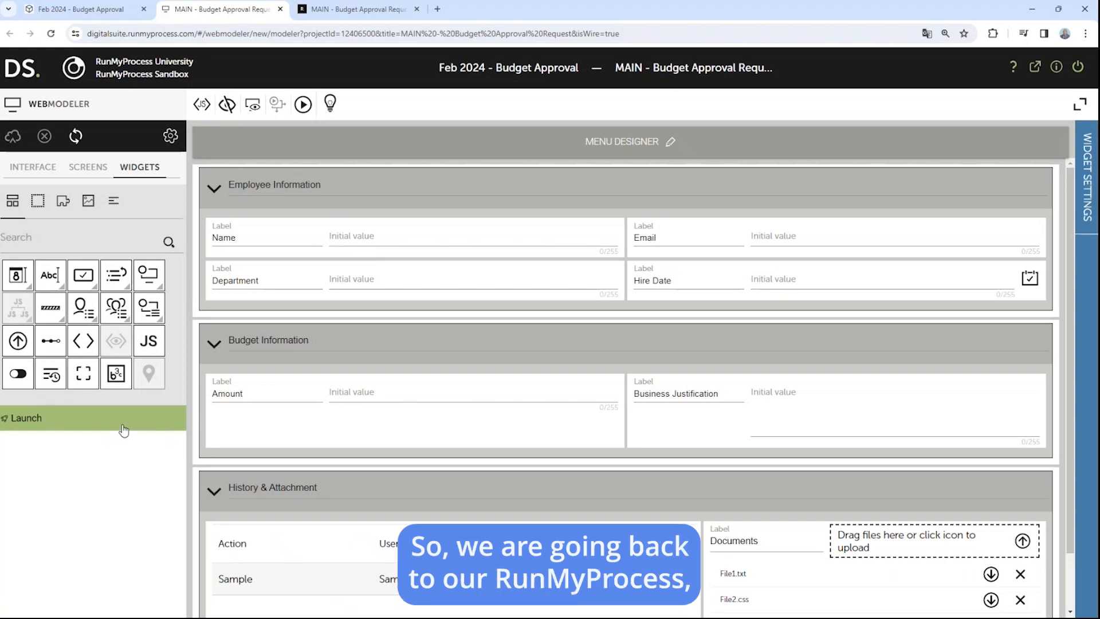
Step: Create a second form screen named 'Manager' next to the Launch screen
drag(83, 341, 595, 369)
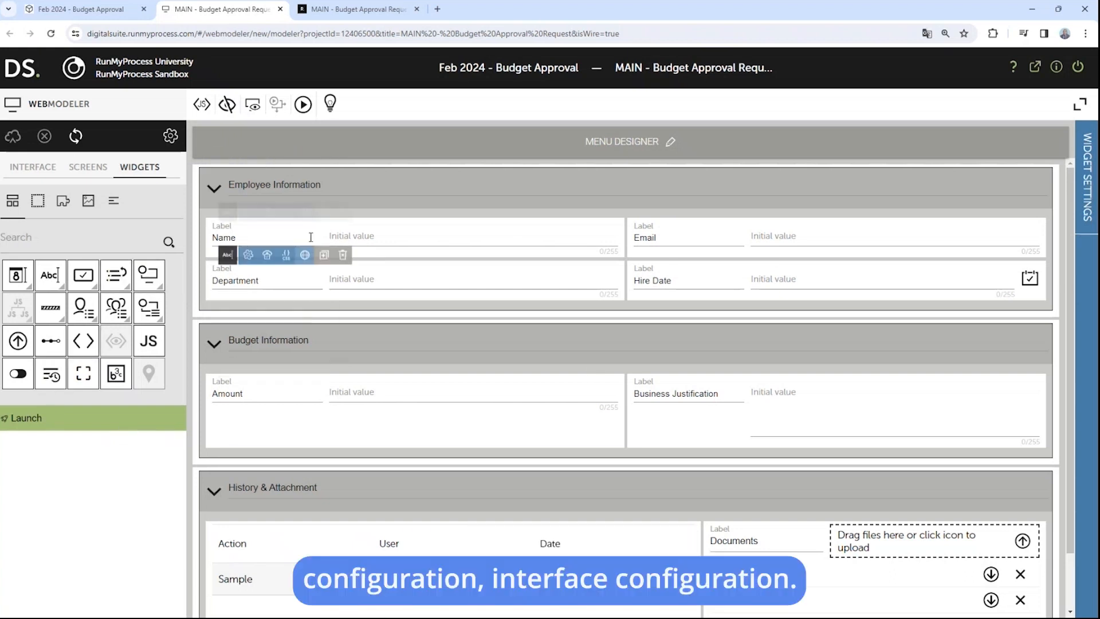
click(86, 170)
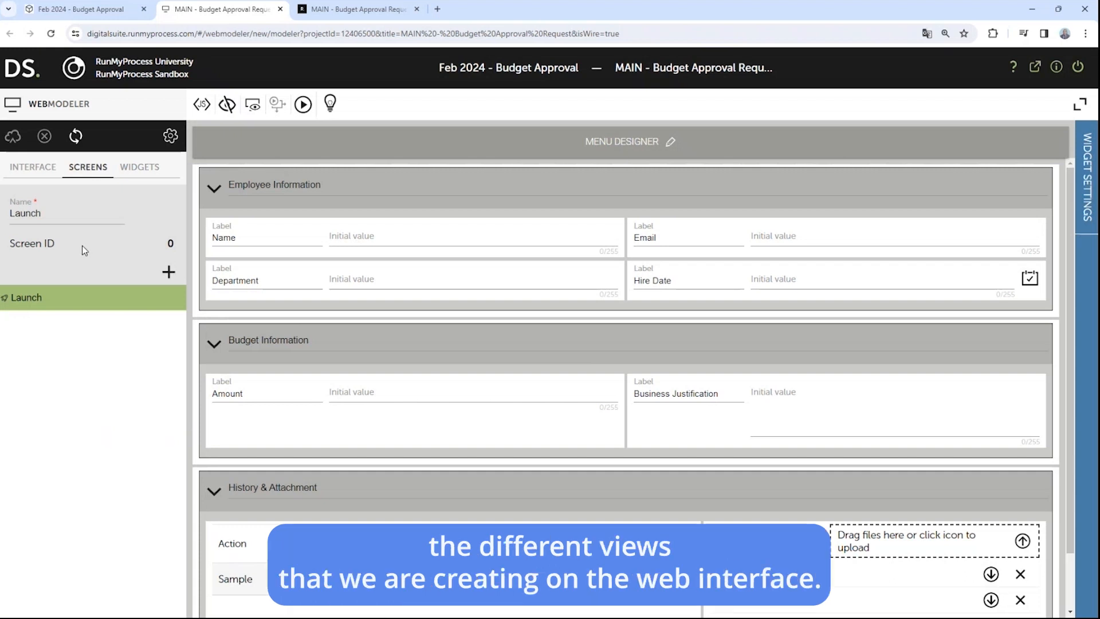
click(168, 273)
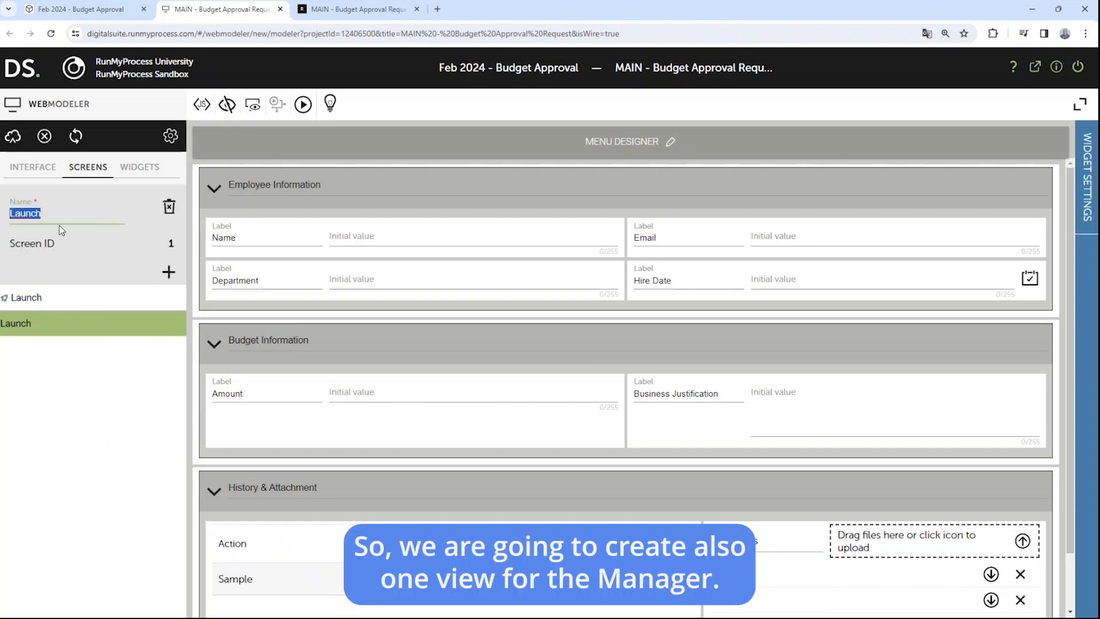
text(Manager)
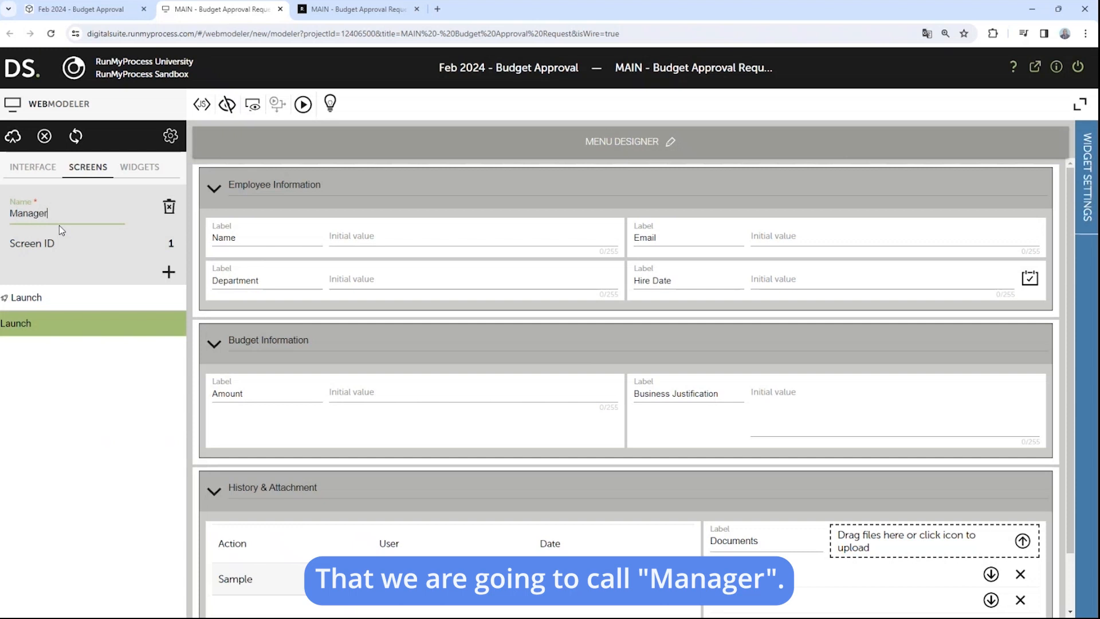
key(Return)
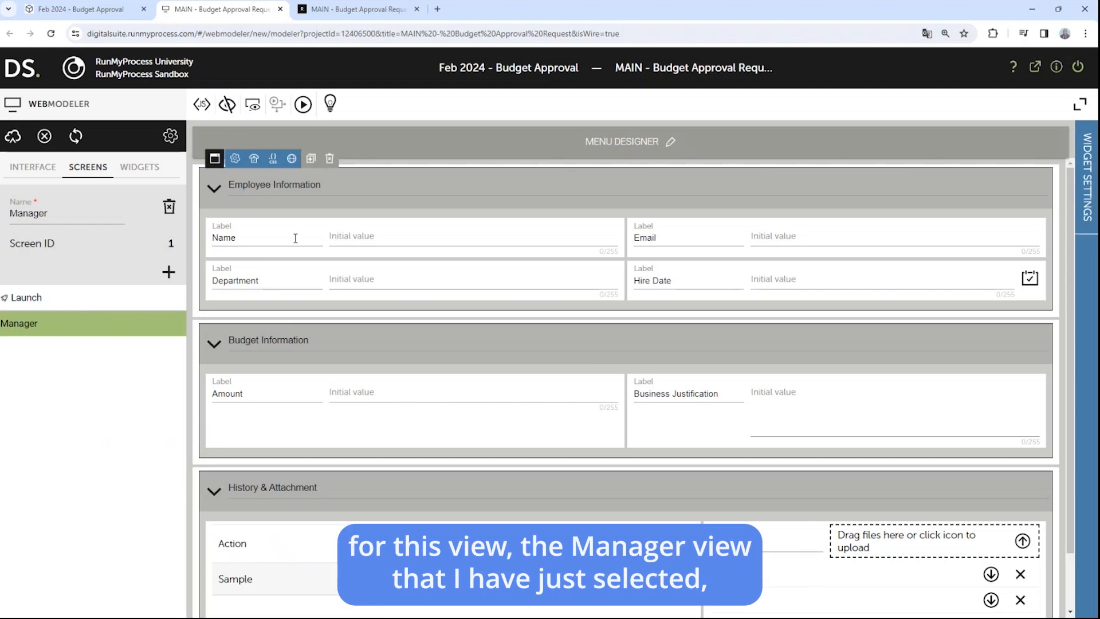
Step: Make Employee Information and Budget Information read-only on both Launch and Manager screens
click(443, 179)
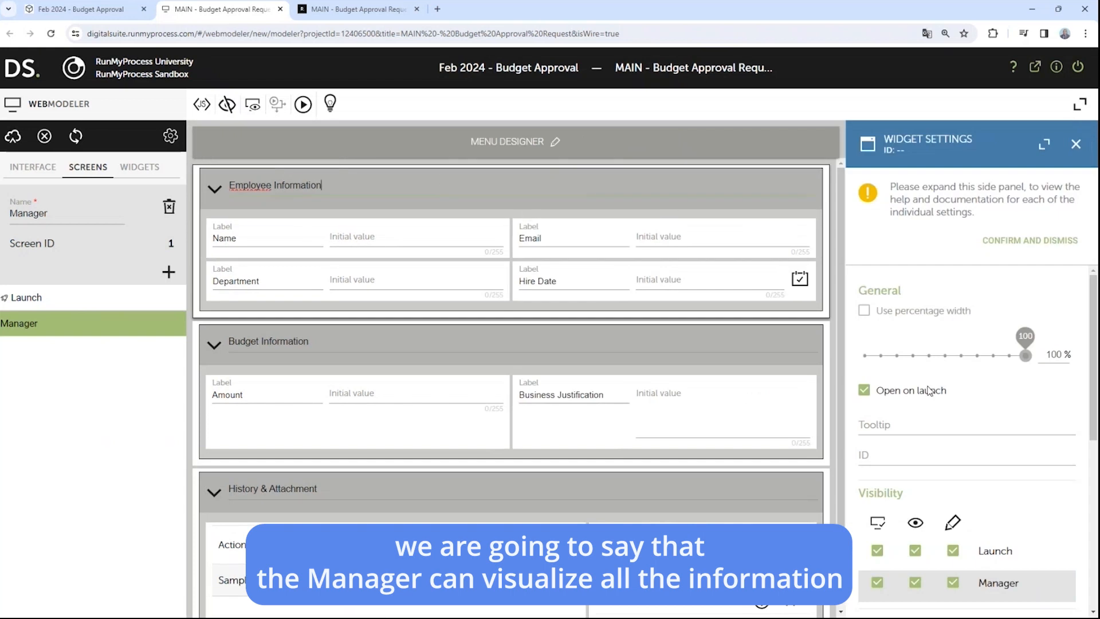
scroll(931, 389, down, 2)
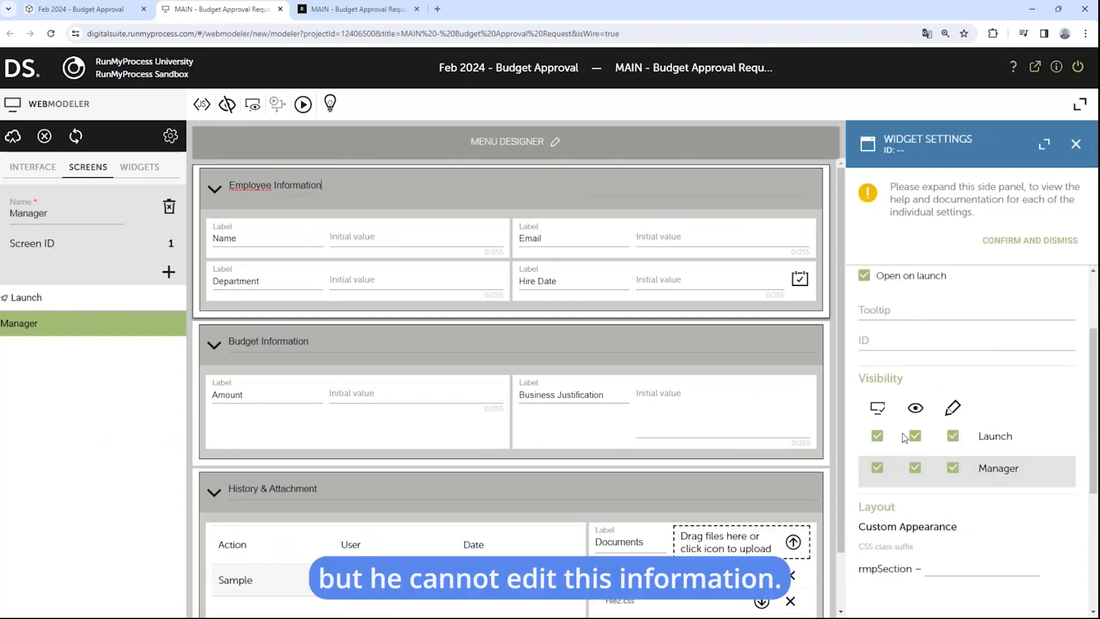
click(452, 190)
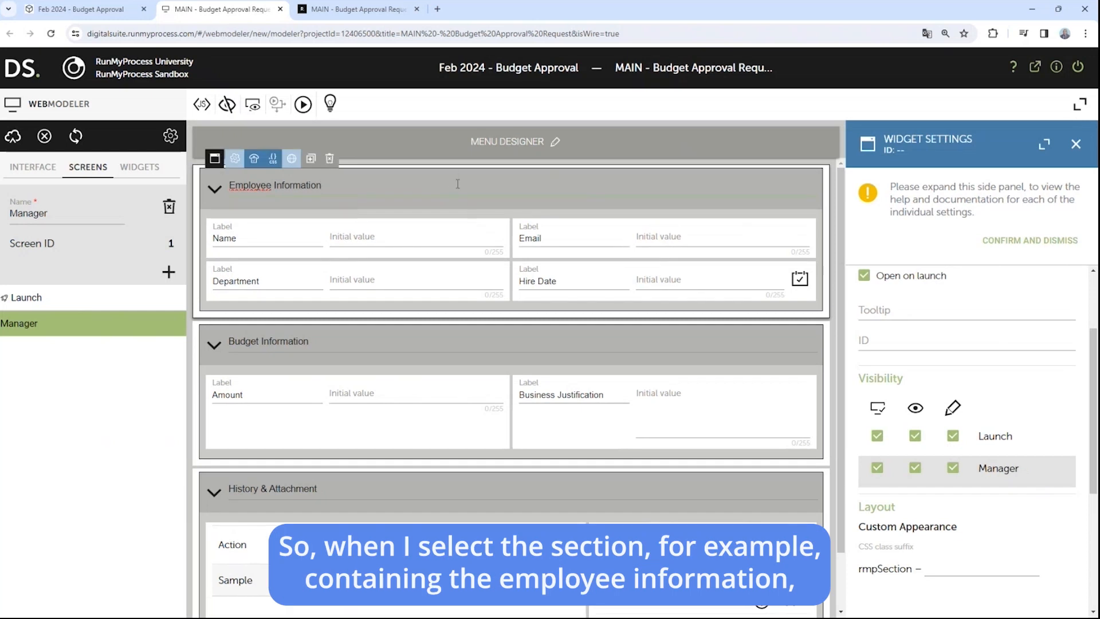
click(953, 436)
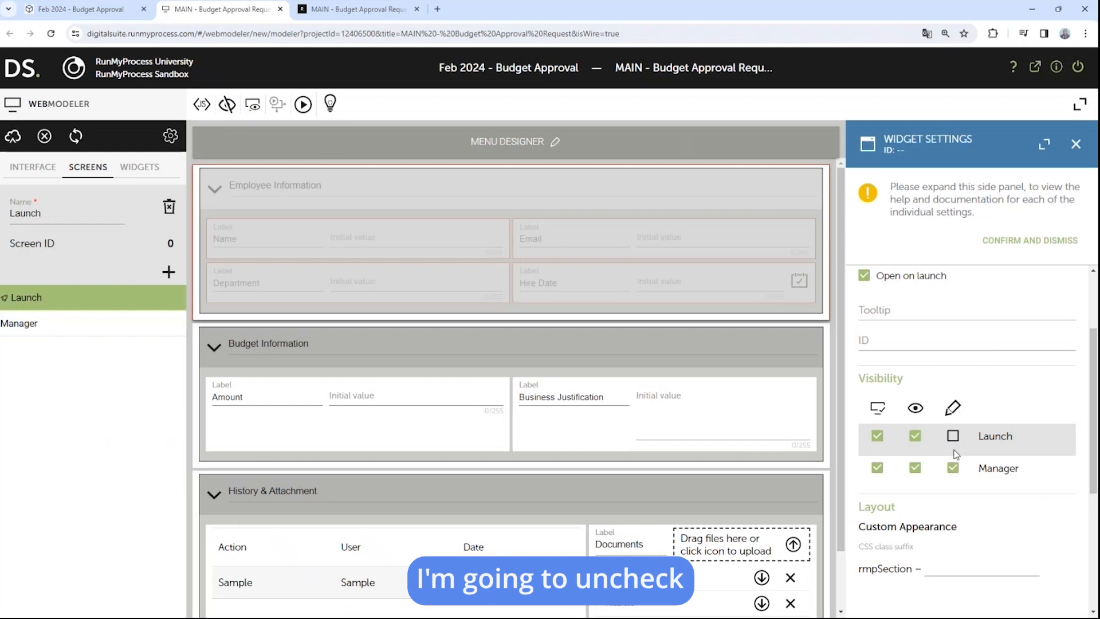
click(952, 468)
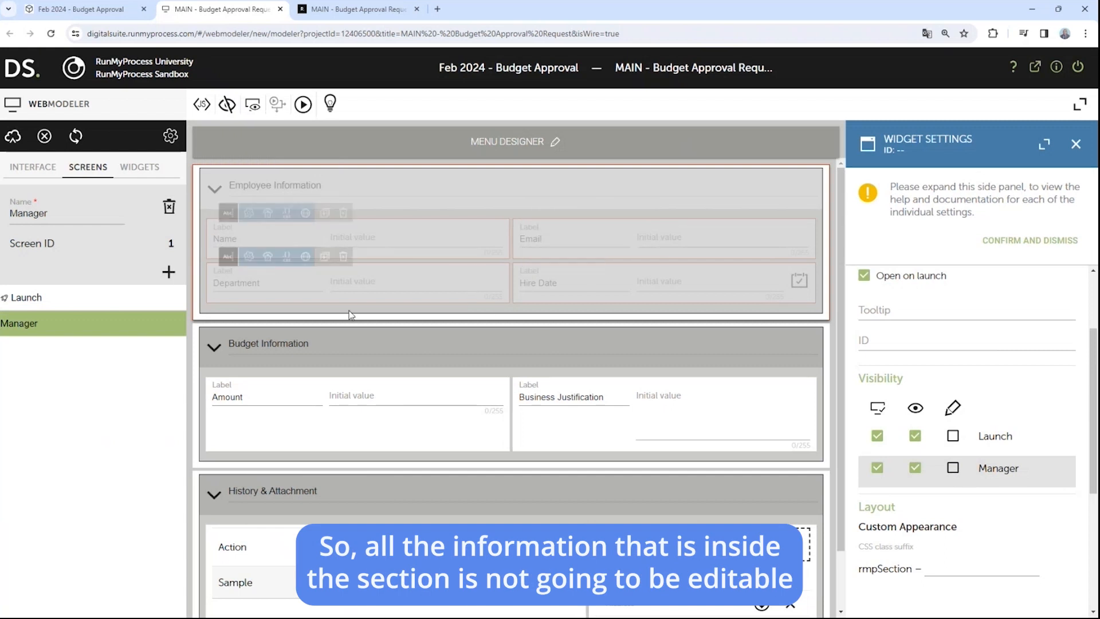
click(411, 330)
scroll(934, 449, down, 2)
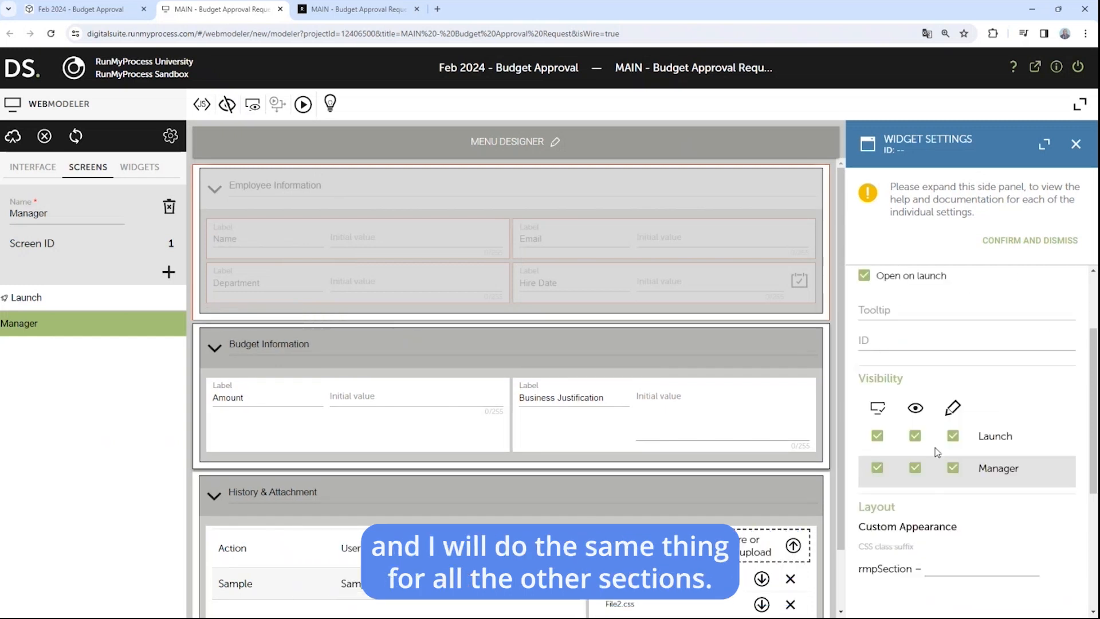
click(952, 437)
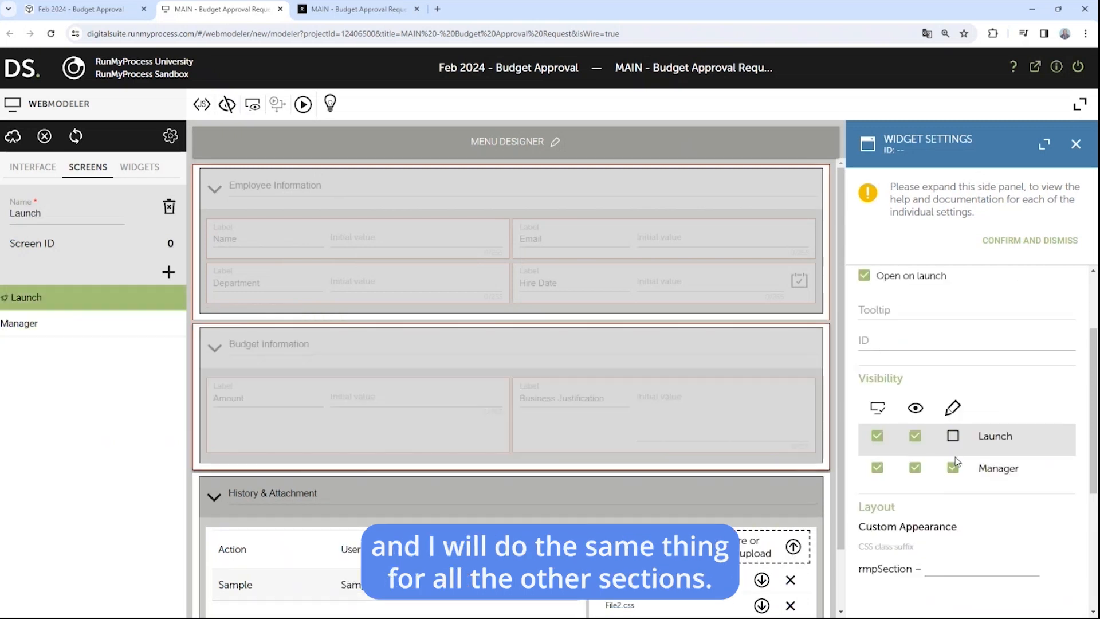
click(953, 468)
Step: Make History & Attachment read-only on both Launch and Manager screens
scroll(576, 392, down, 2)
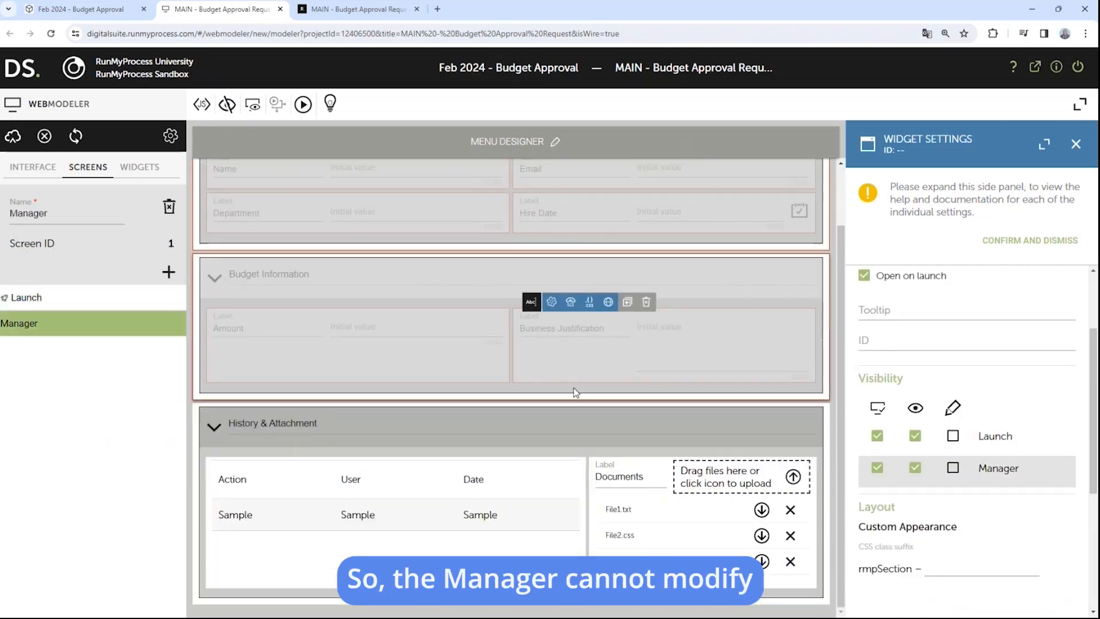
click(527, 412)
scroll(968, 459, up, 1)
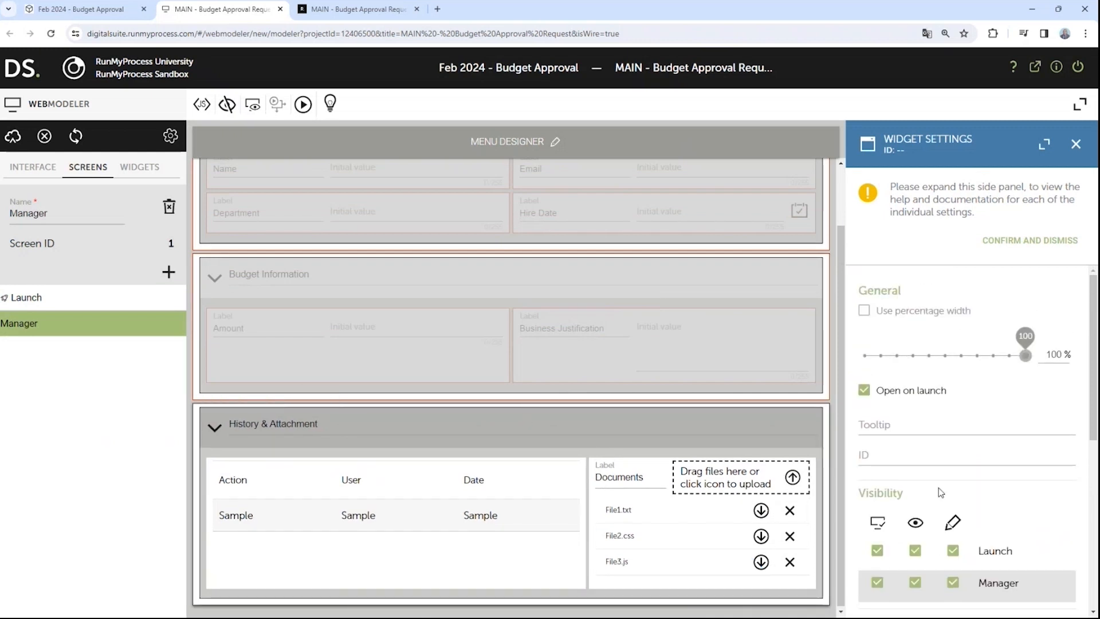
click(953, 551)
click(952, 582)
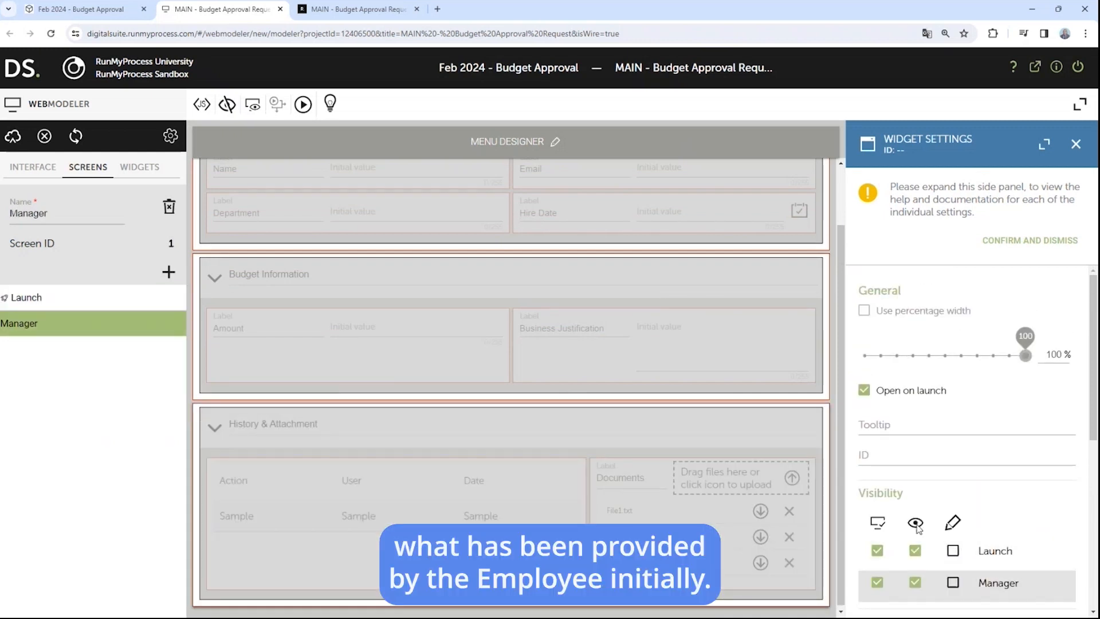
Step: Save the web interface and check the Manager and Launch screen previews
click(12, 136)
scroll(802, 339, down, 1)
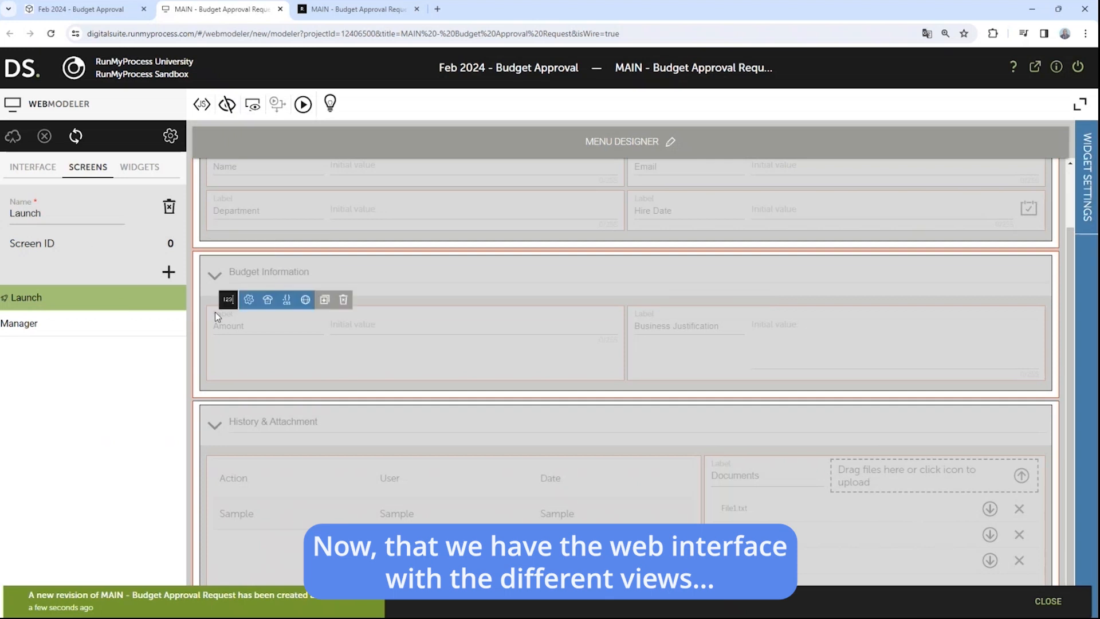
click(35, 321)
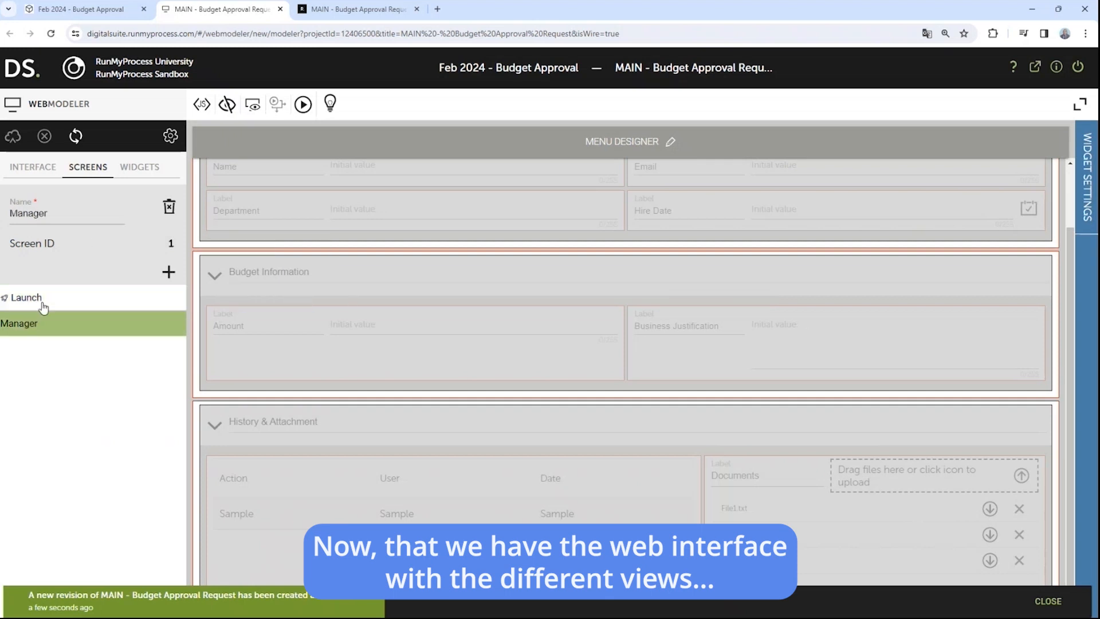
click(40, 302)
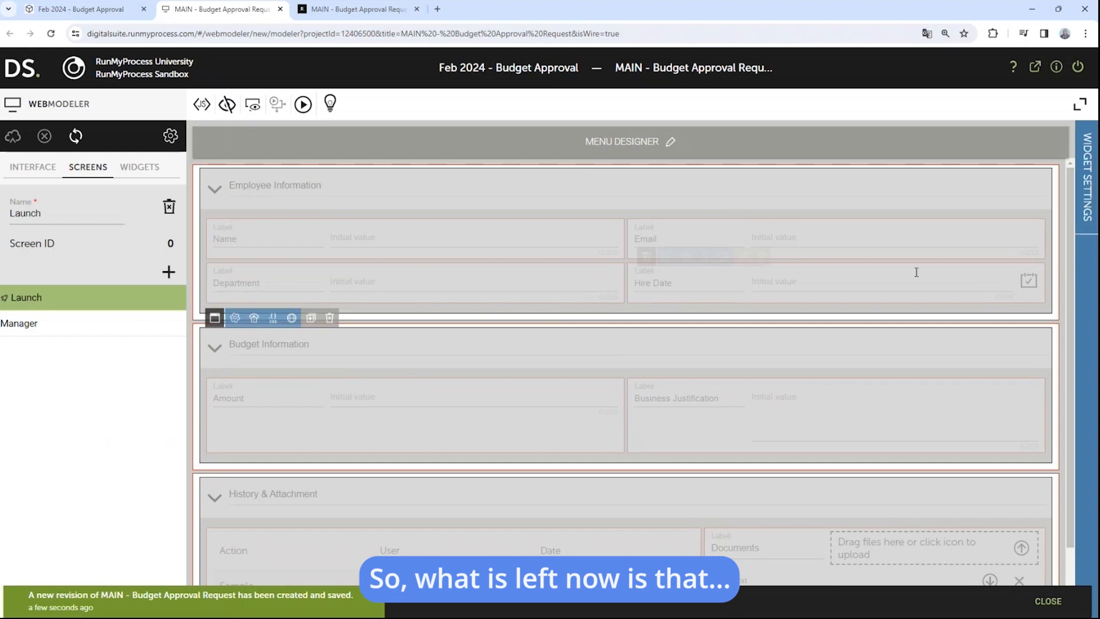
Step: Re-enable Launch-screen editing for all three sections, then save the interface
click(1083, 185)
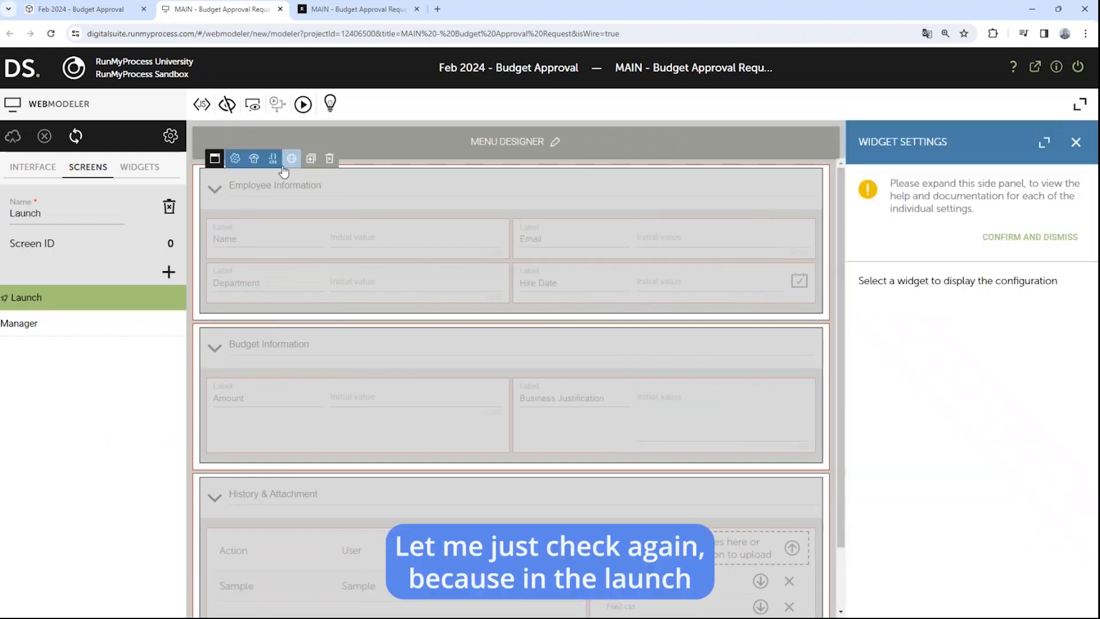
click(349, 178)
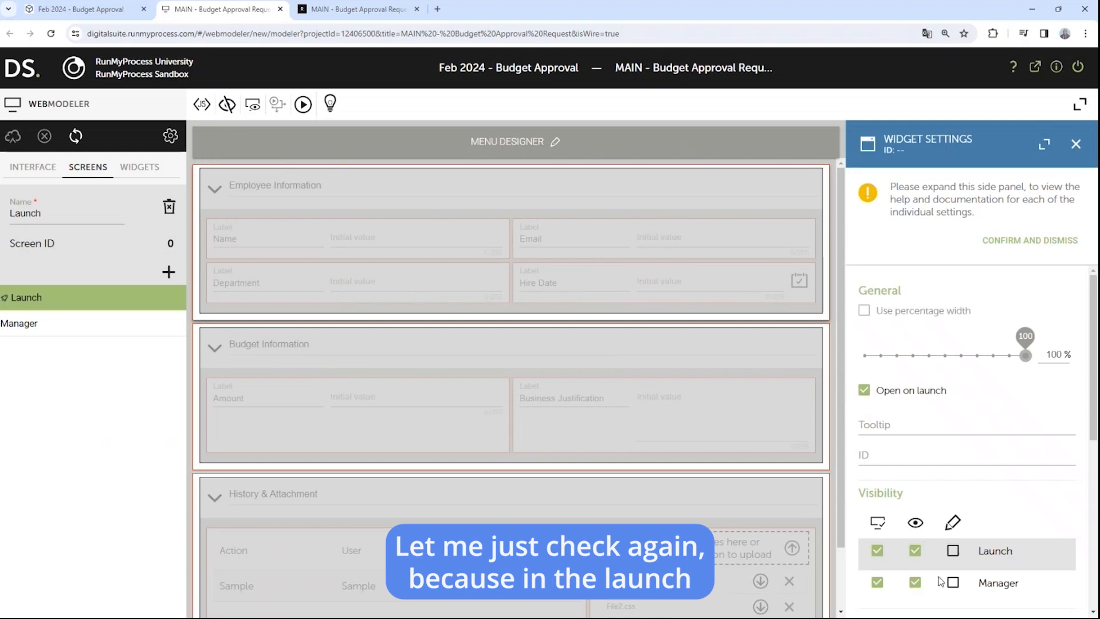
click(953, 550)
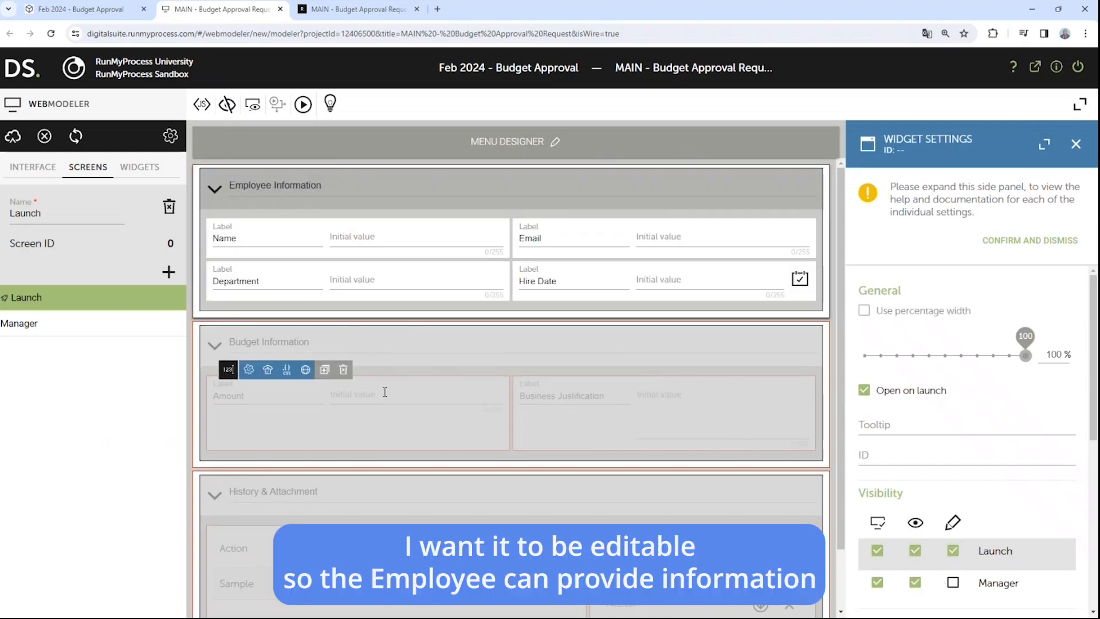
click(407, 329)
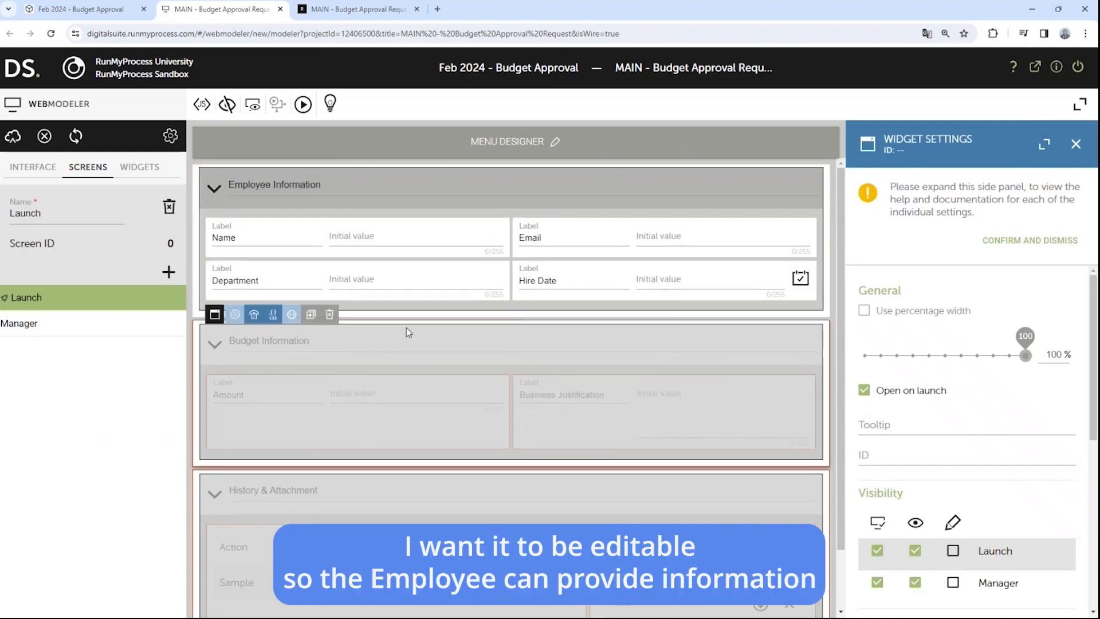
click(953, 550)
scroll(478, 410, down, 1)
click(478, 408)
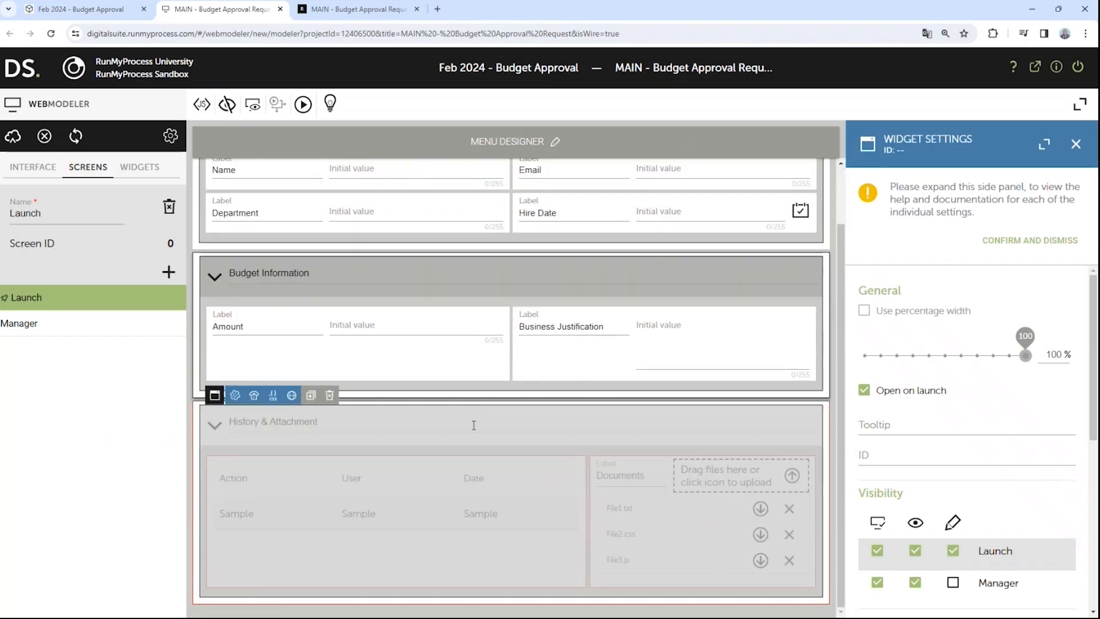
click(952, 551)
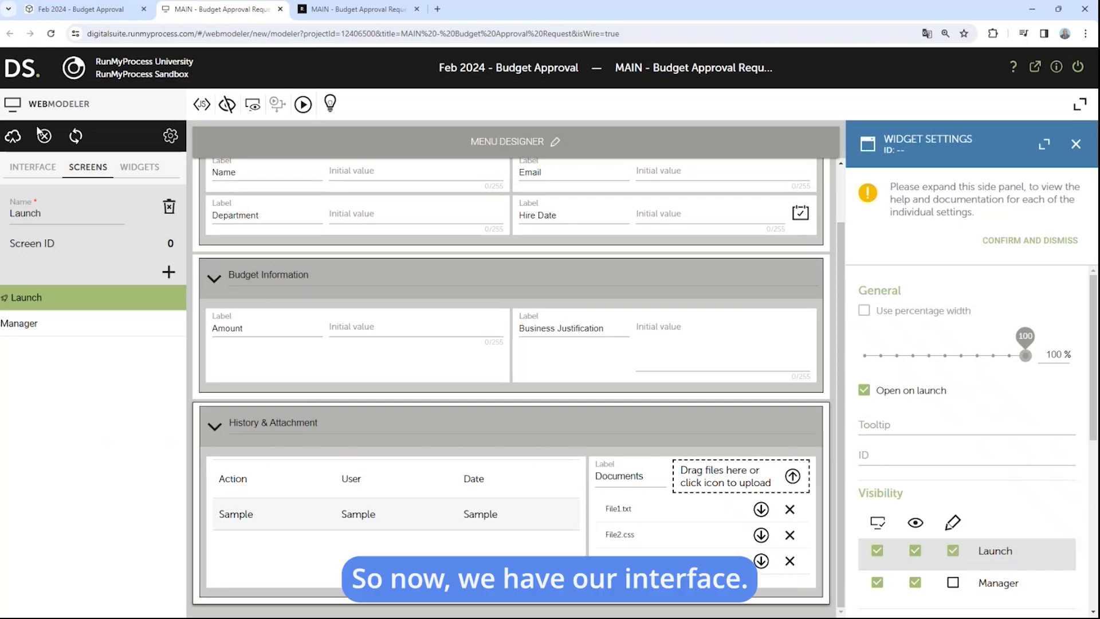
click(13, 138)
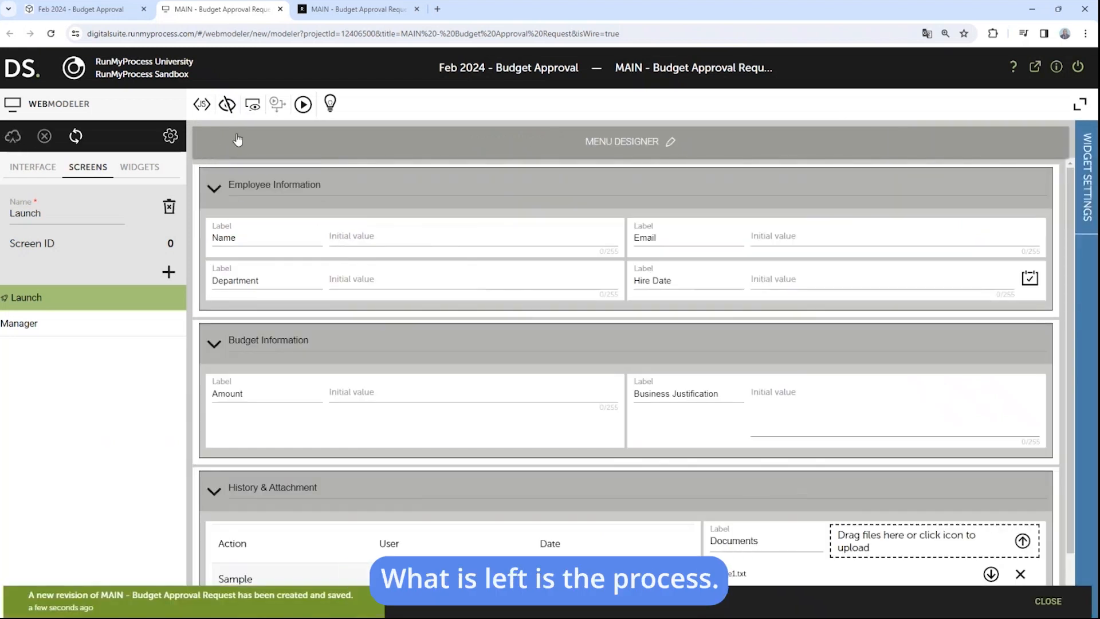
click(85, 11)
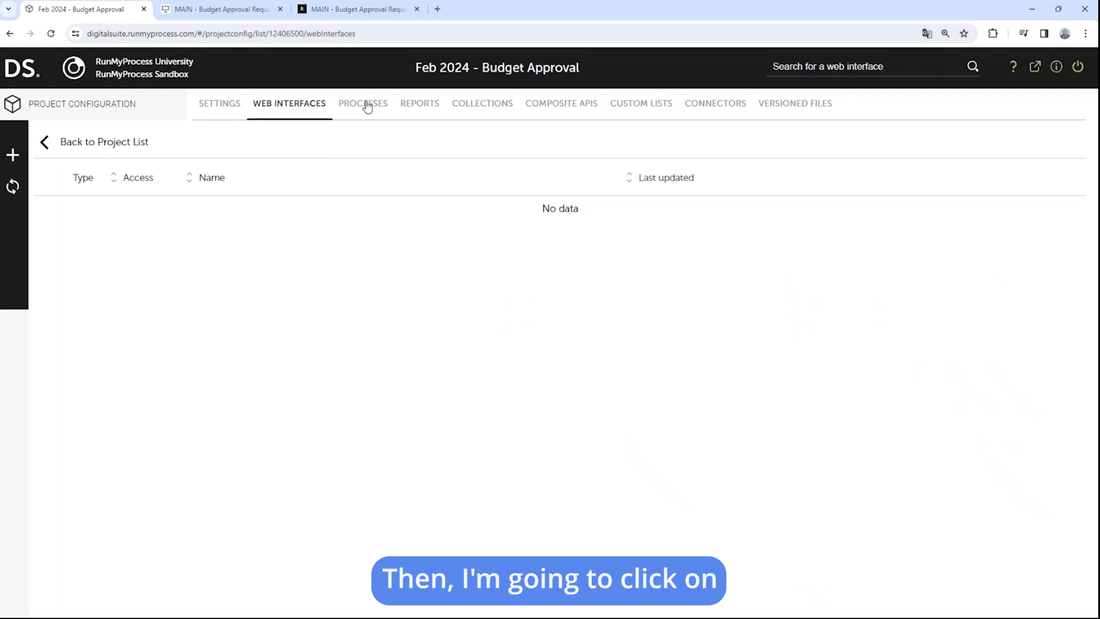
Step: Start a new process in the project and name it 'MAIN - Budget Approval'
click(365, 105)
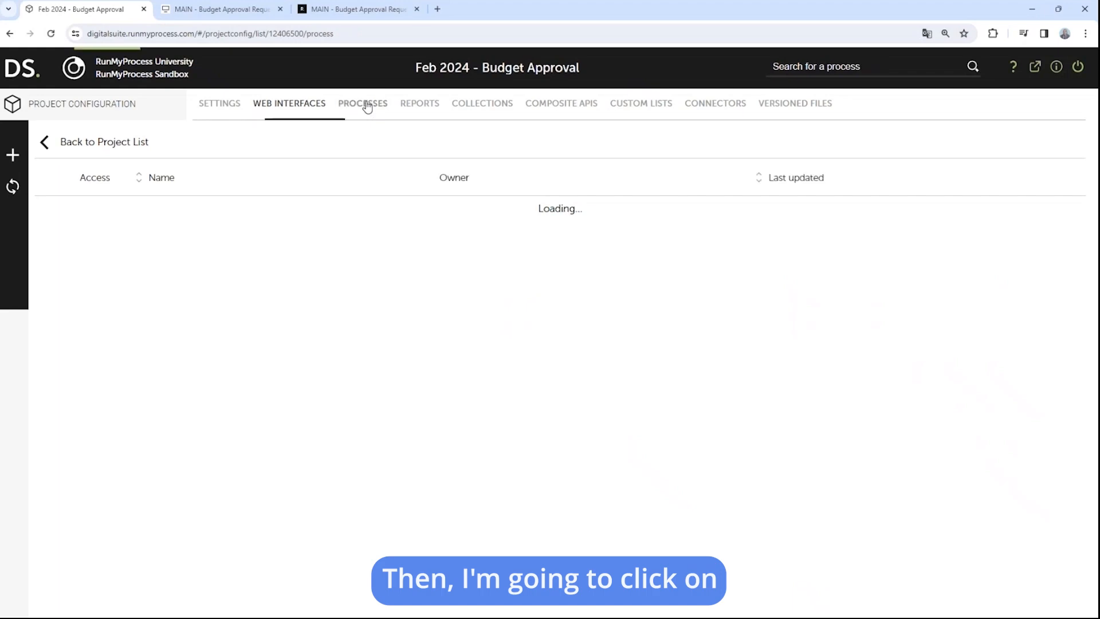
click(13, 155)
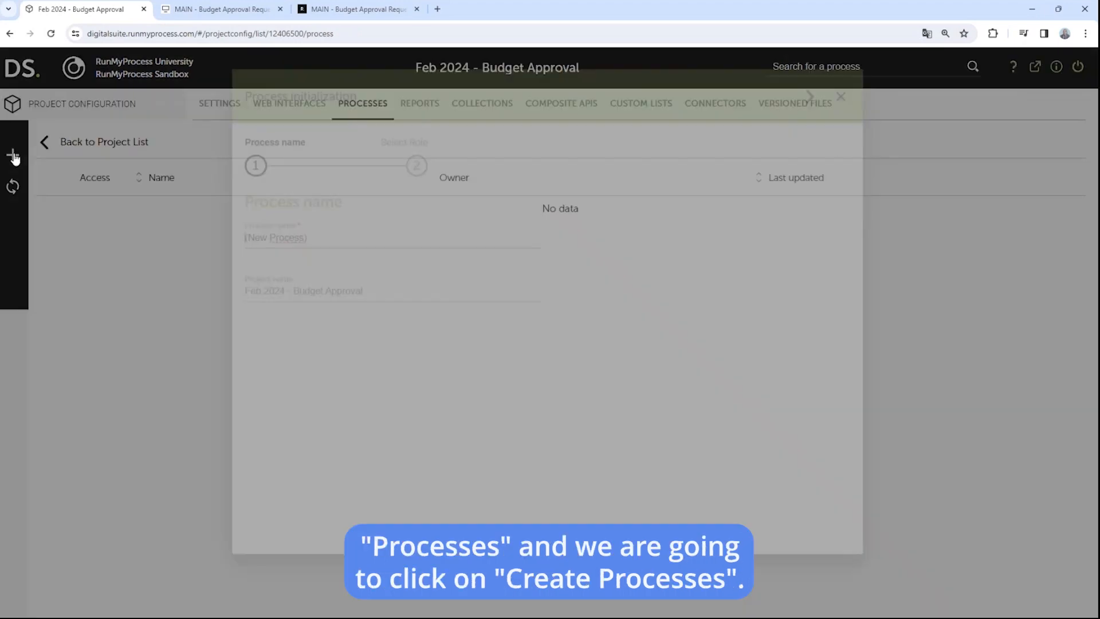
drag(329, 255, 241, 254)
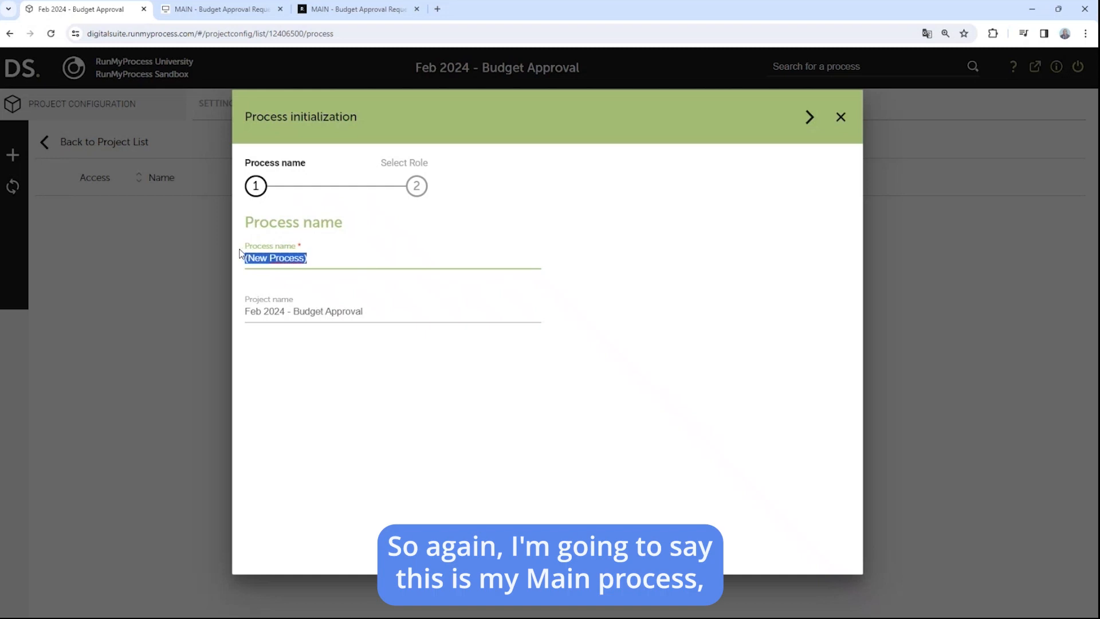
text(MAIN)
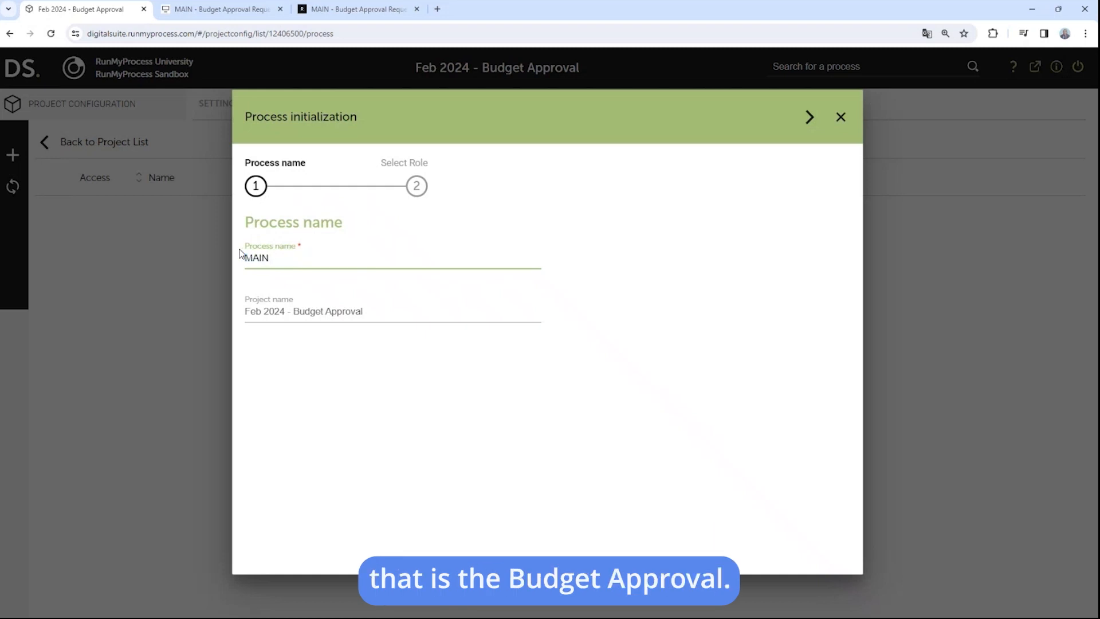
text( - Budget Approval)
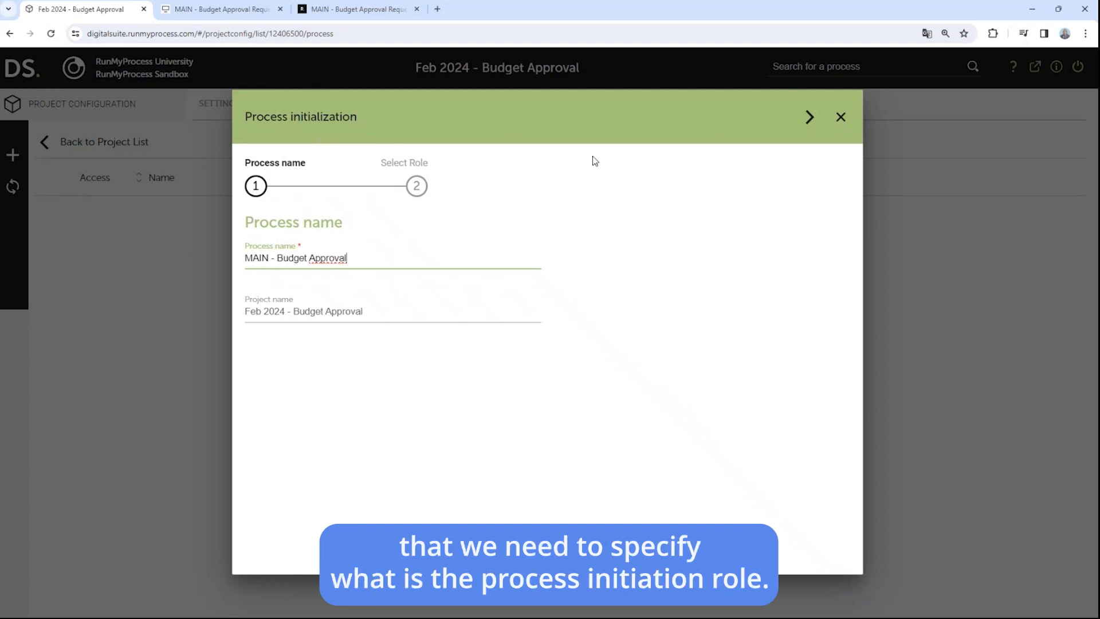
click(809, 117)
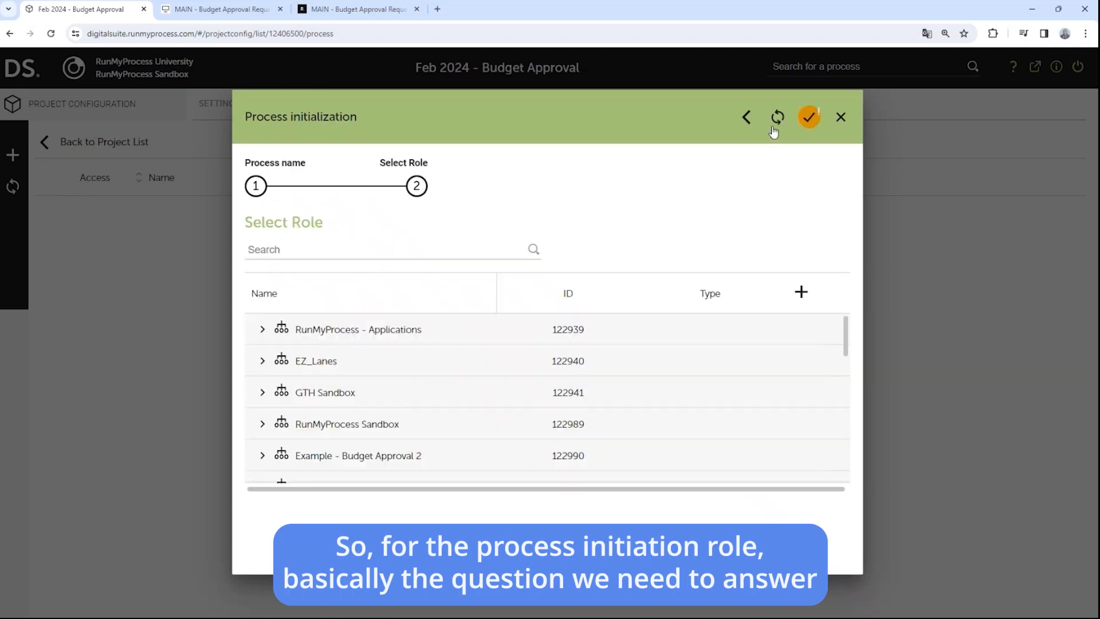
Step: Set Employee from the Feb 2024 - Budget Approval organization as initiating role and create it
click(344, 253)
click(309, 280)
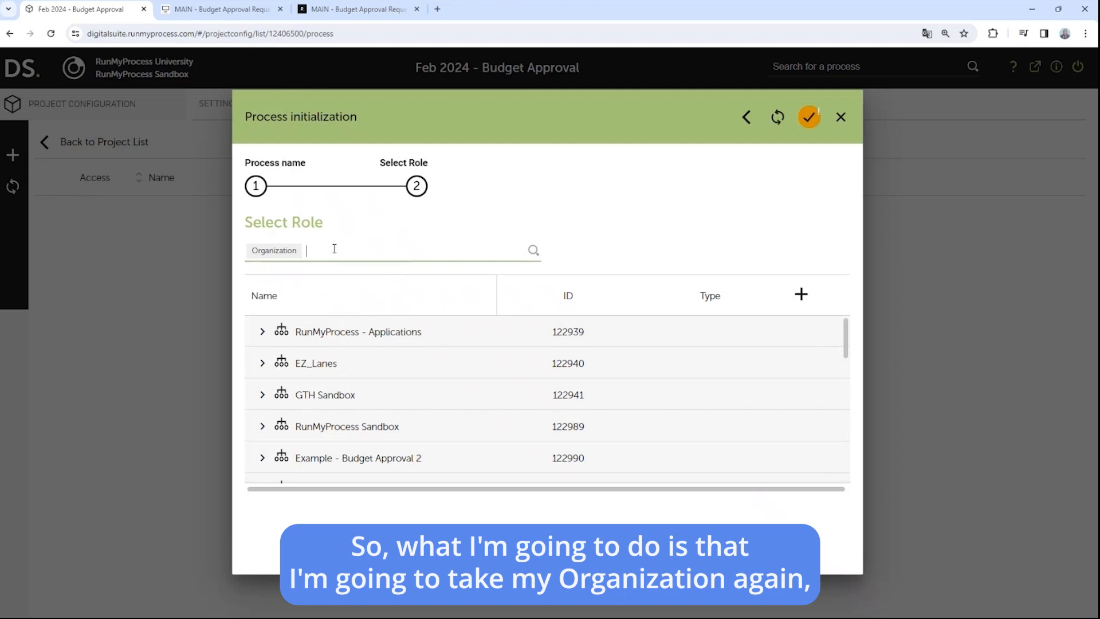
text(2024)
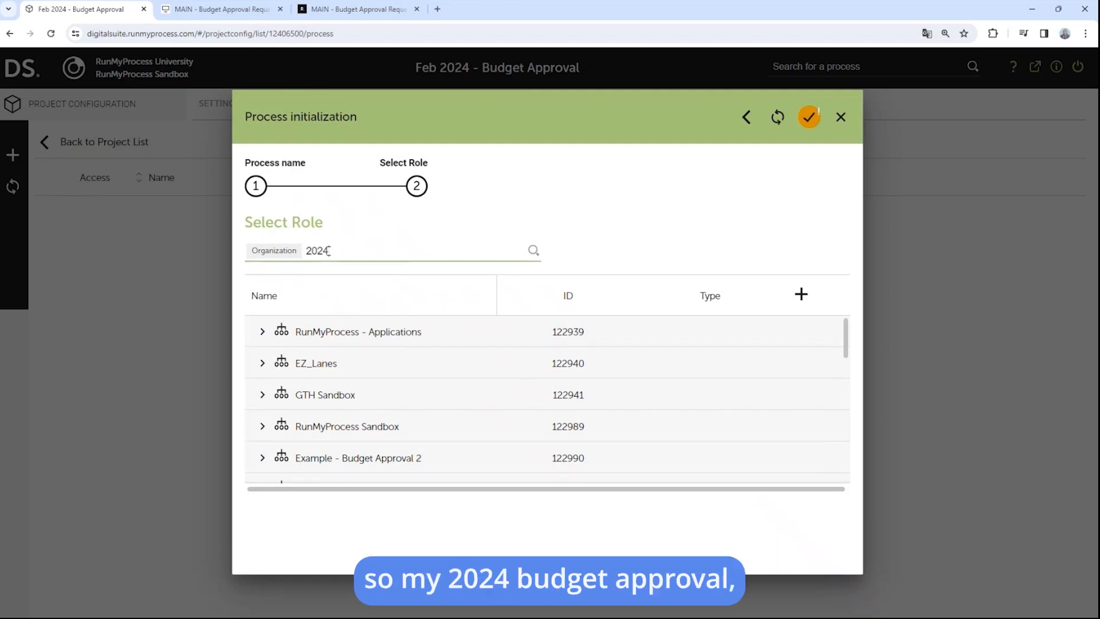
key(Return)
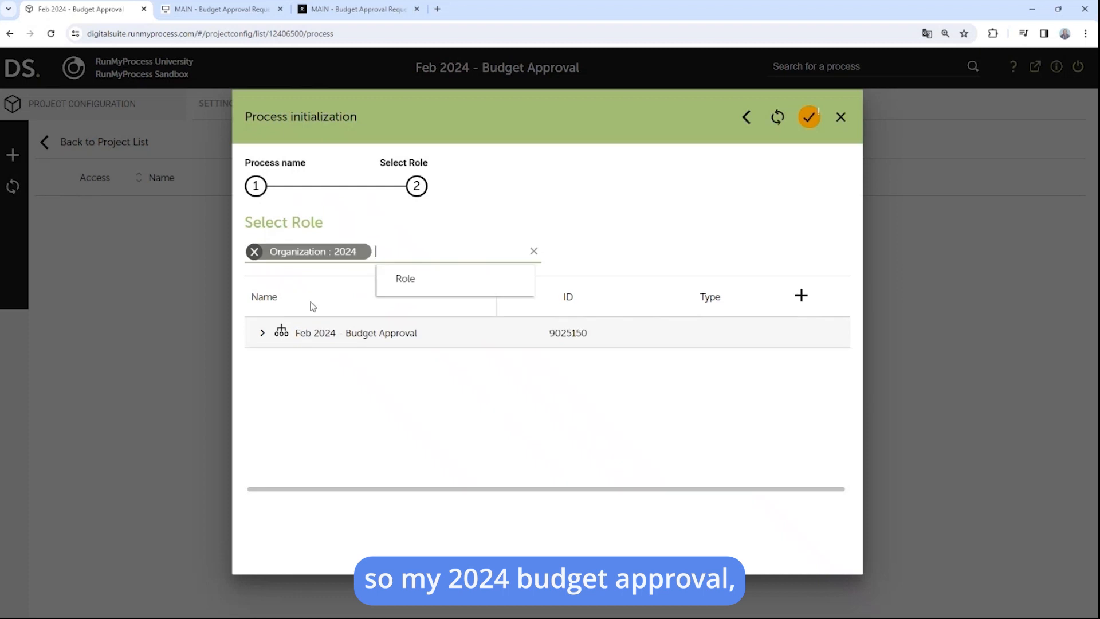
click(263, 333)
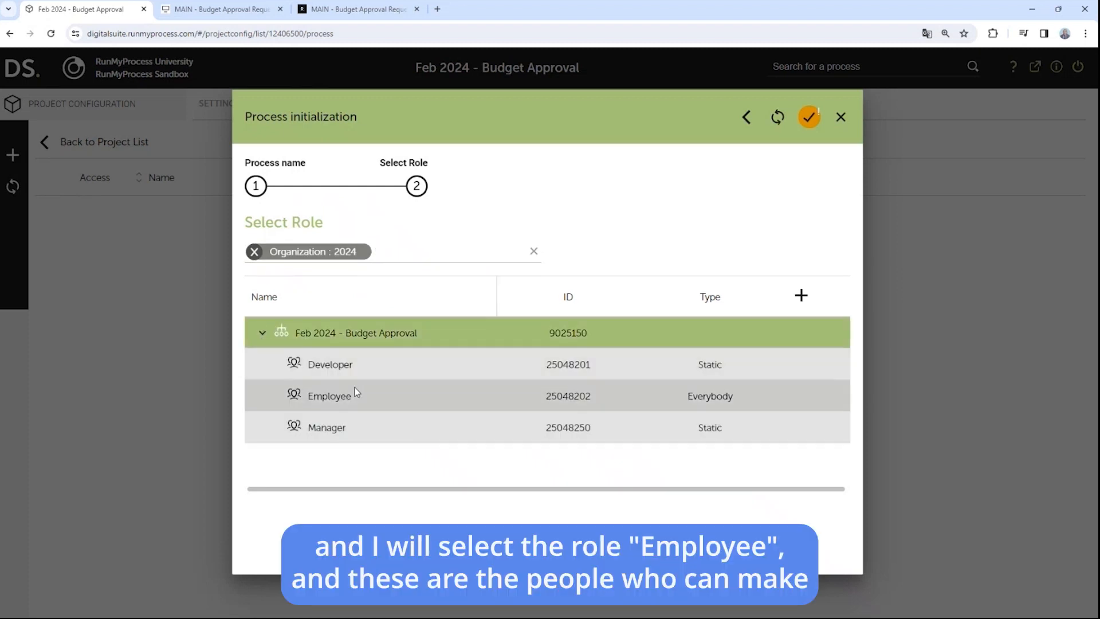
click(354, 404)
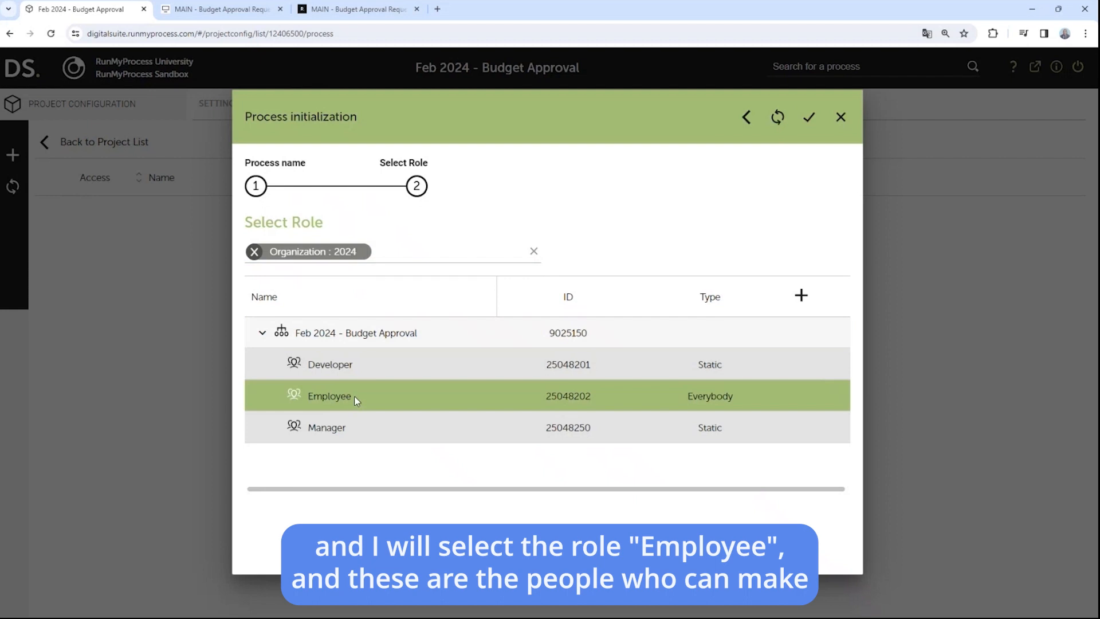
click(807, 118)
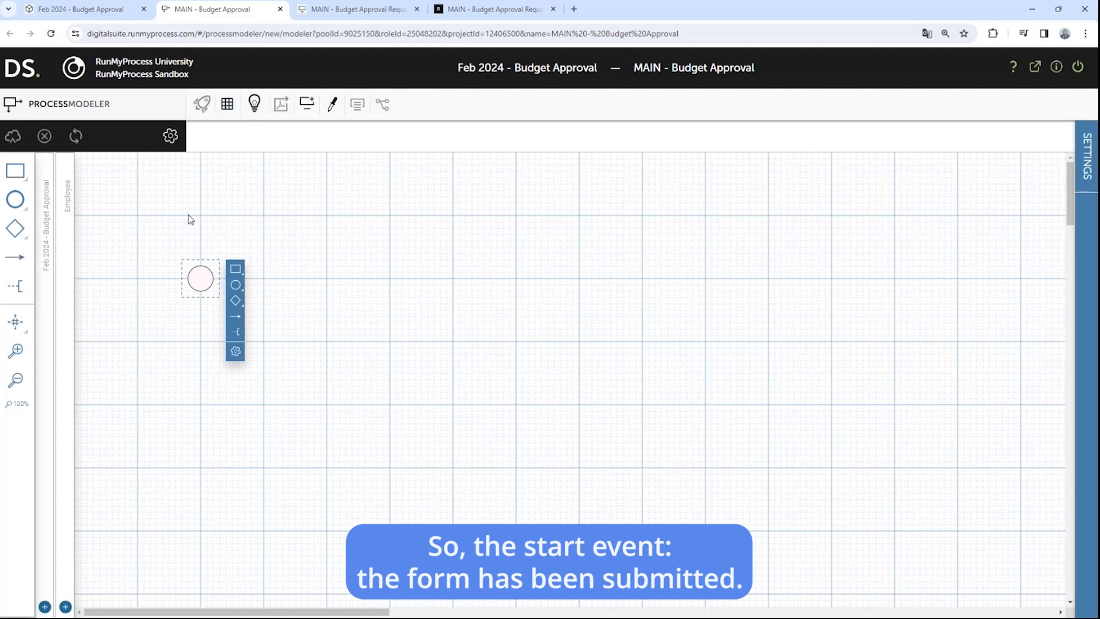
Step: Add a Manager role lane and place a new task in it after the start event
click(66, 607)
click(476, 241)
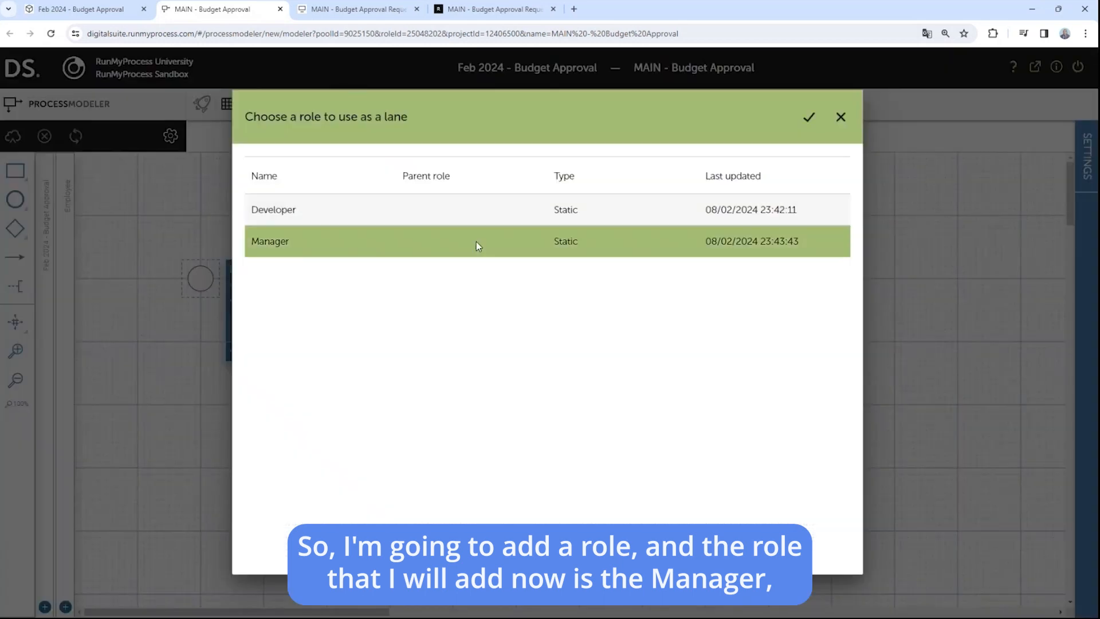
click(809, 117)
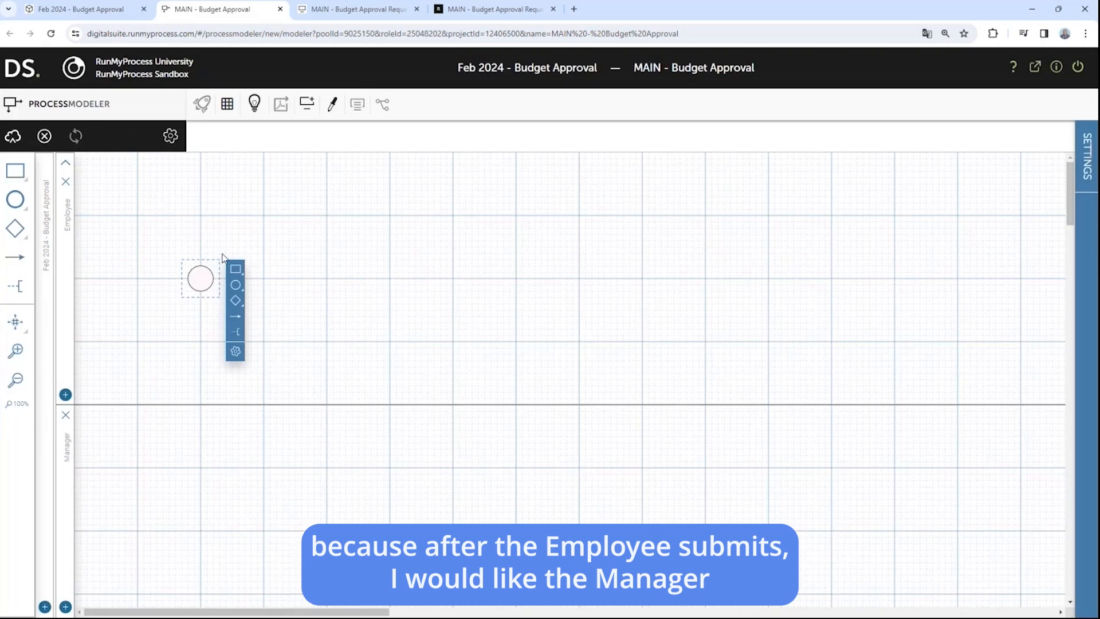
drag(235, 269, 370, 469)
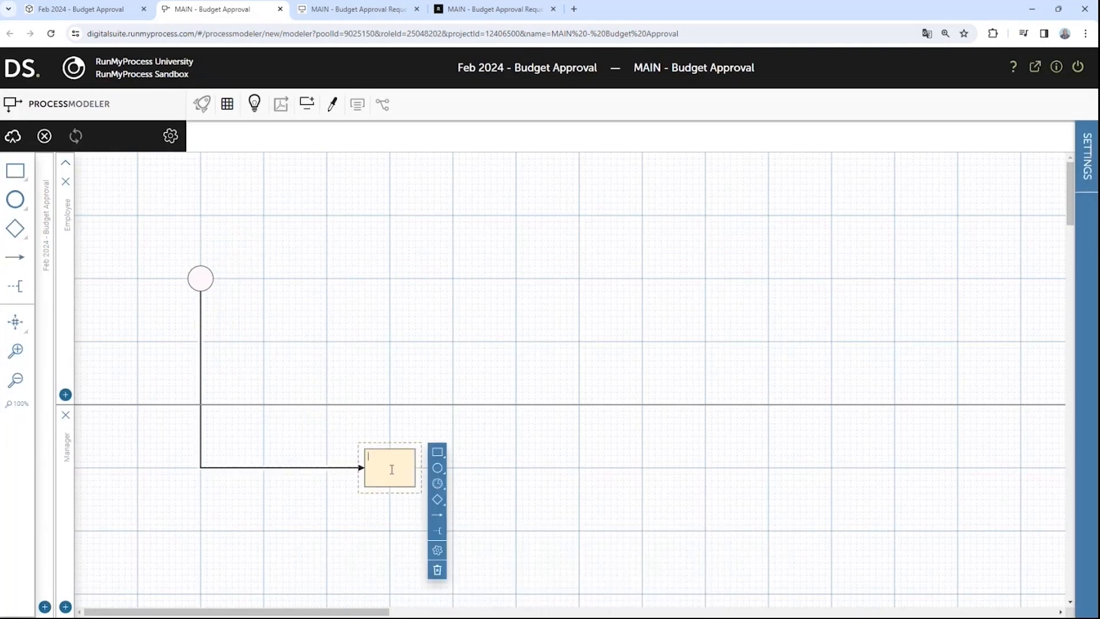
Step: Label the Manager lane task 'Approve/reject Budget Request' and reselect it to show its shape options
text(Approve/r)
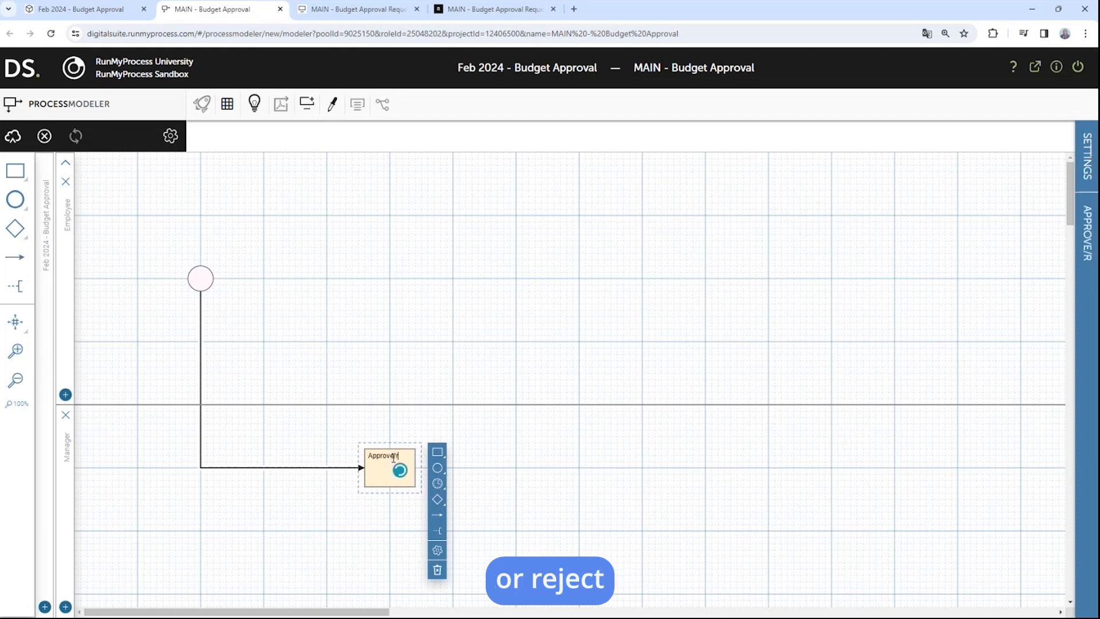
text(eject)
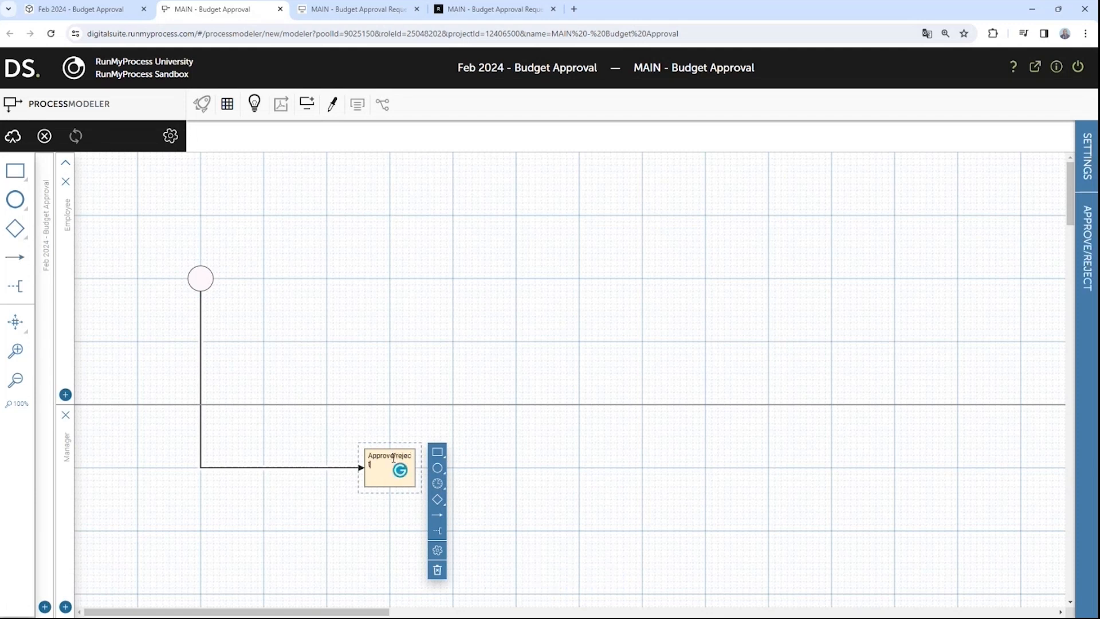
text( Budget Request)
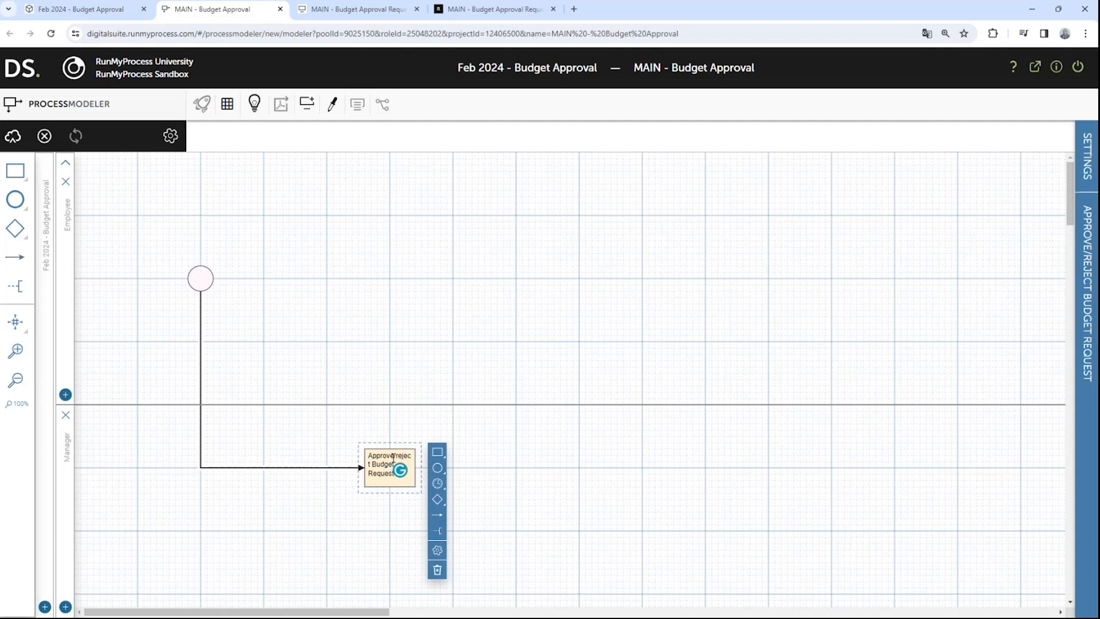
click(521, 465)
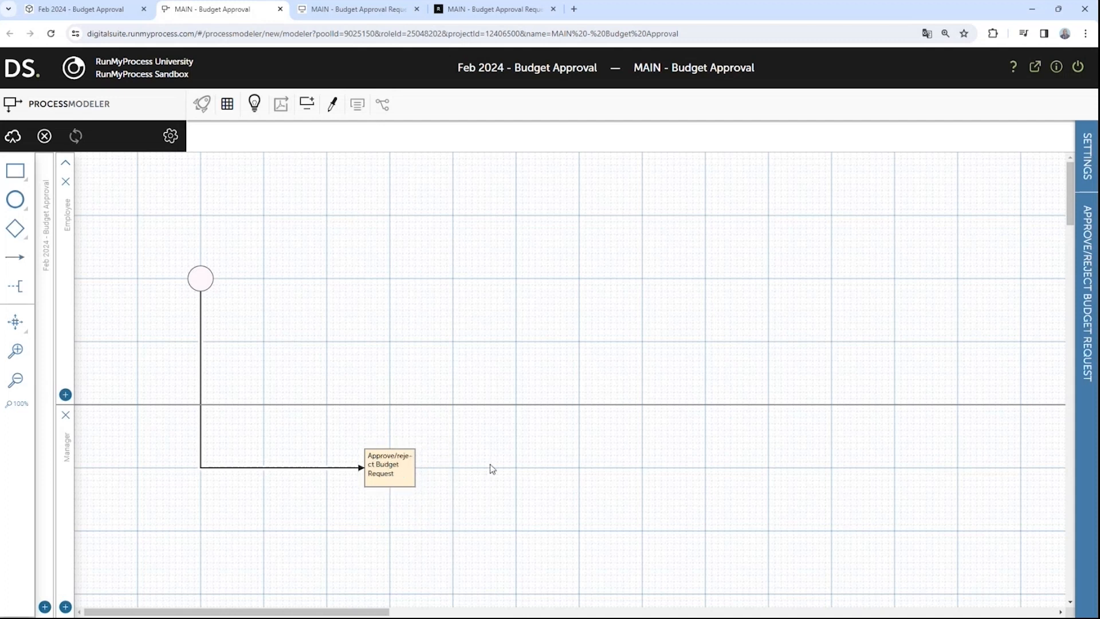
click(401, 464)
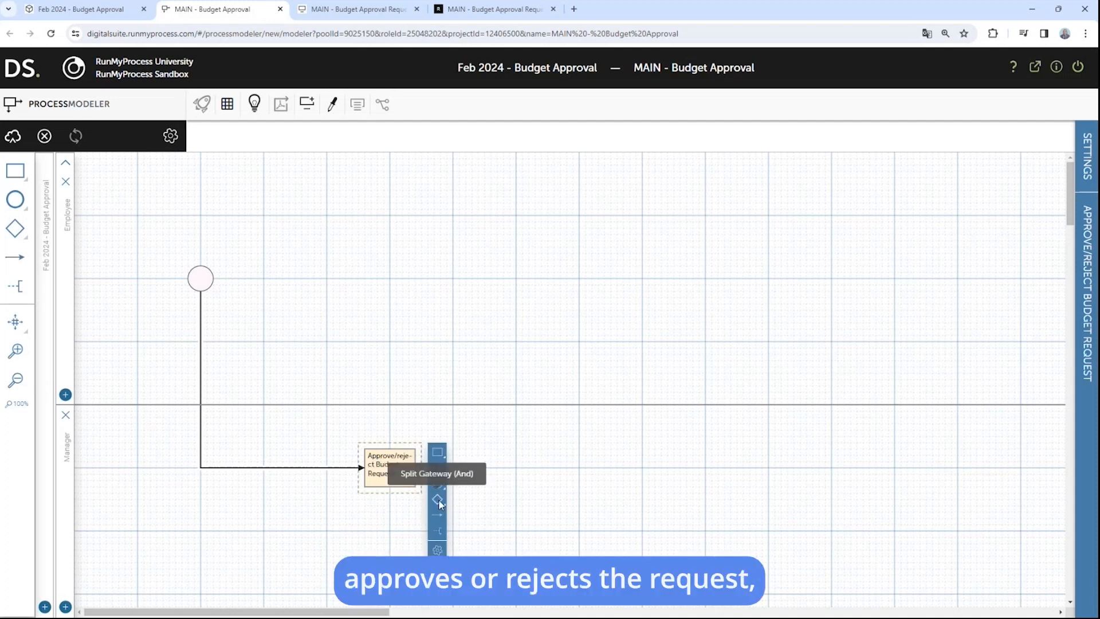
Step: Replace the wrong gateway after Approve/reject Budget Request with an exclusive split gateway leading to a new task
drag(439, 503, 518, 476)
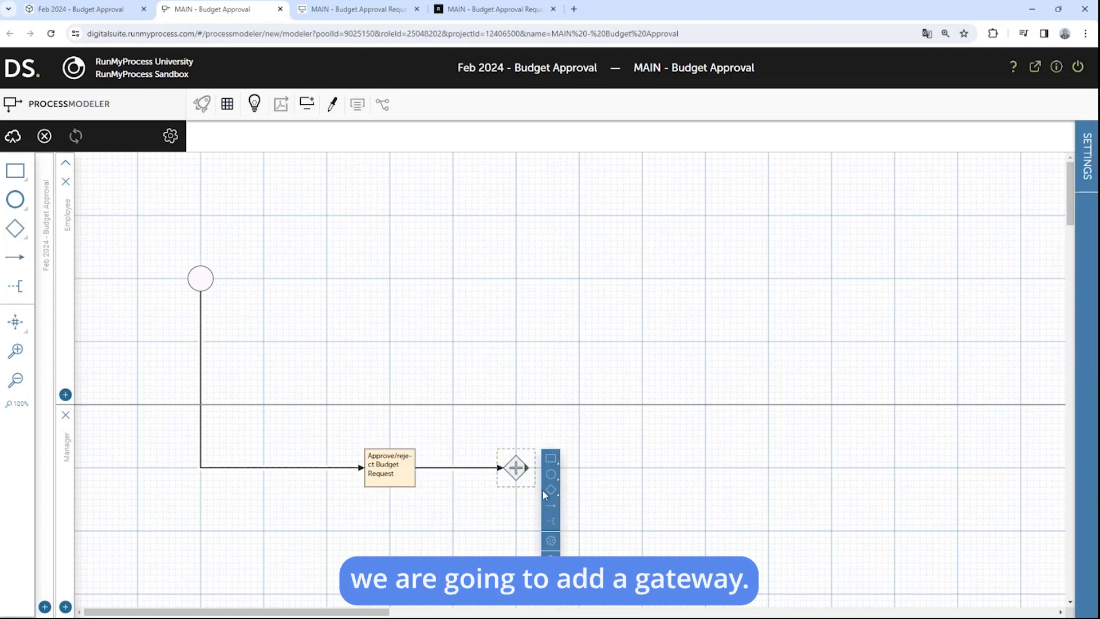
click(516, 474)
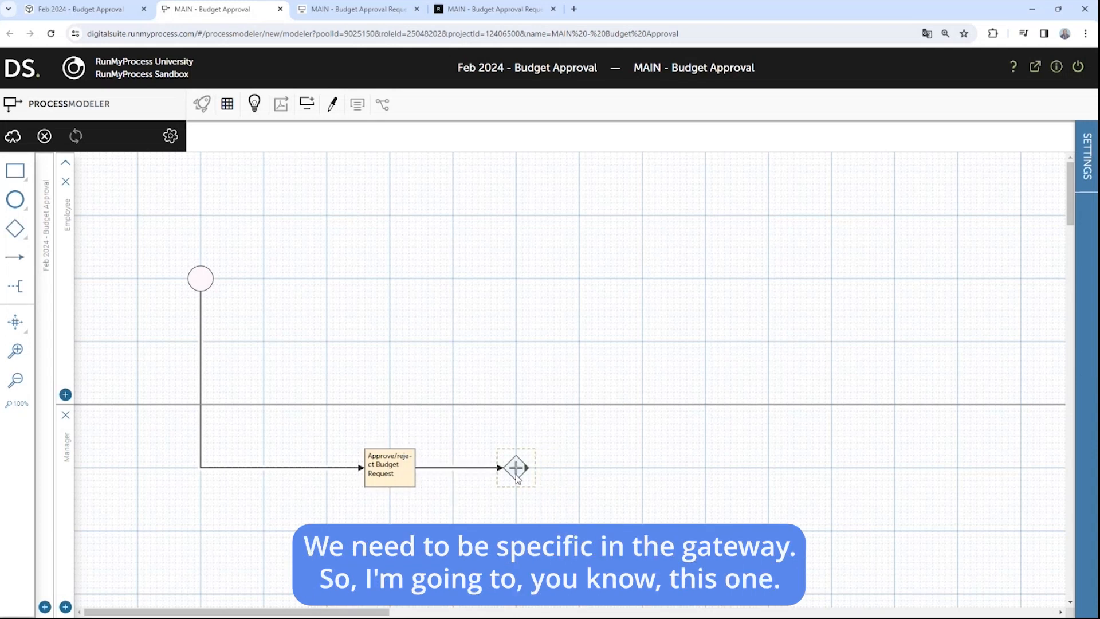
click(513, 467)
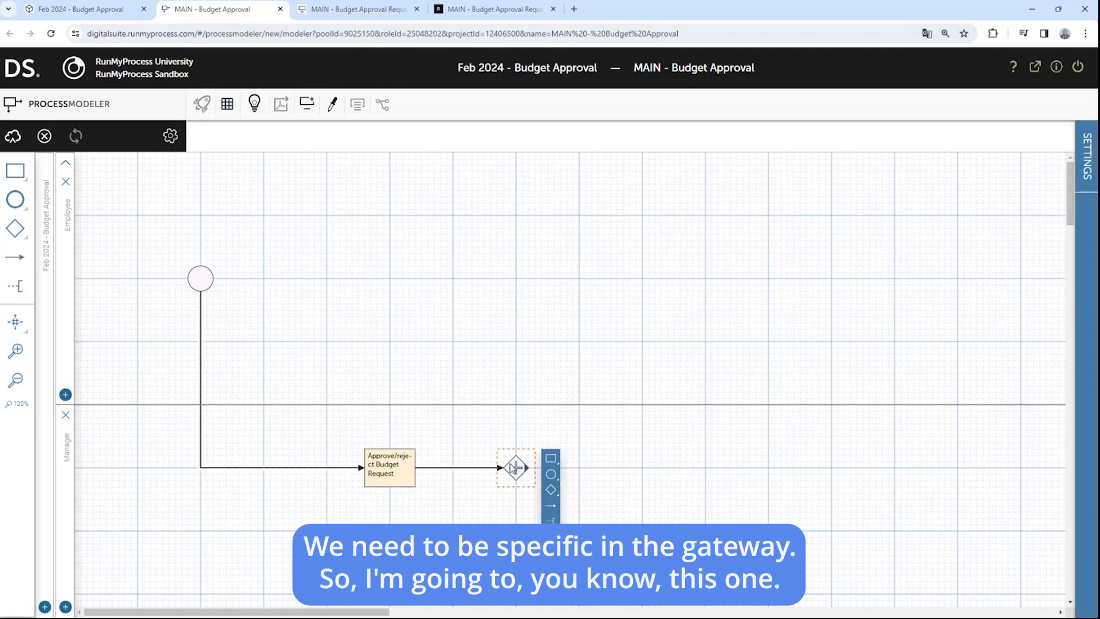
key(Delete)
click(396, 473)
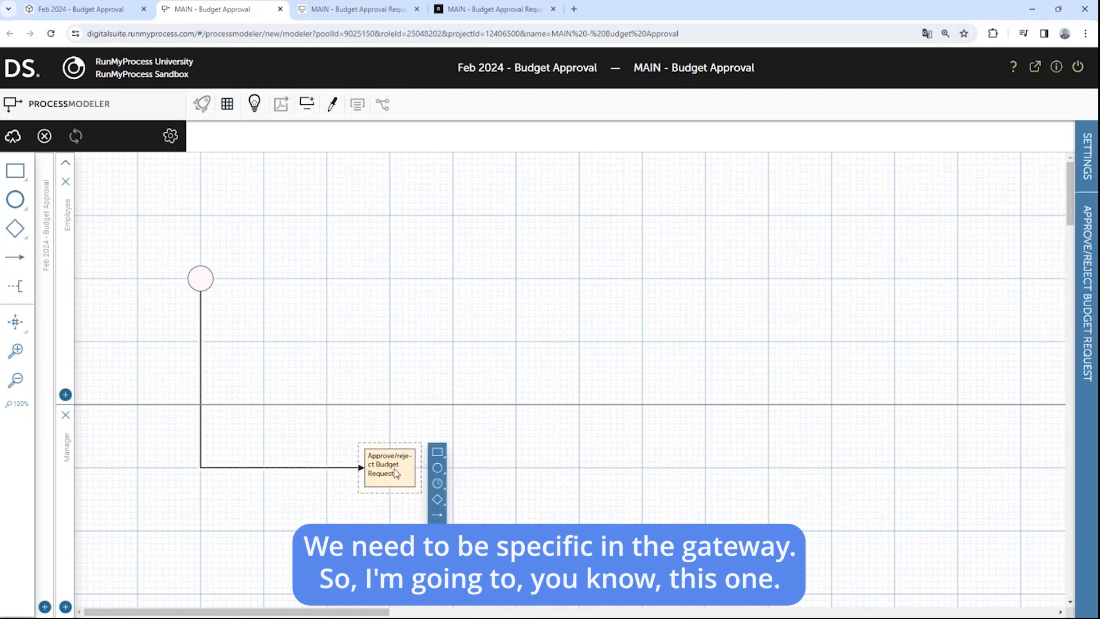
click(439, 500)
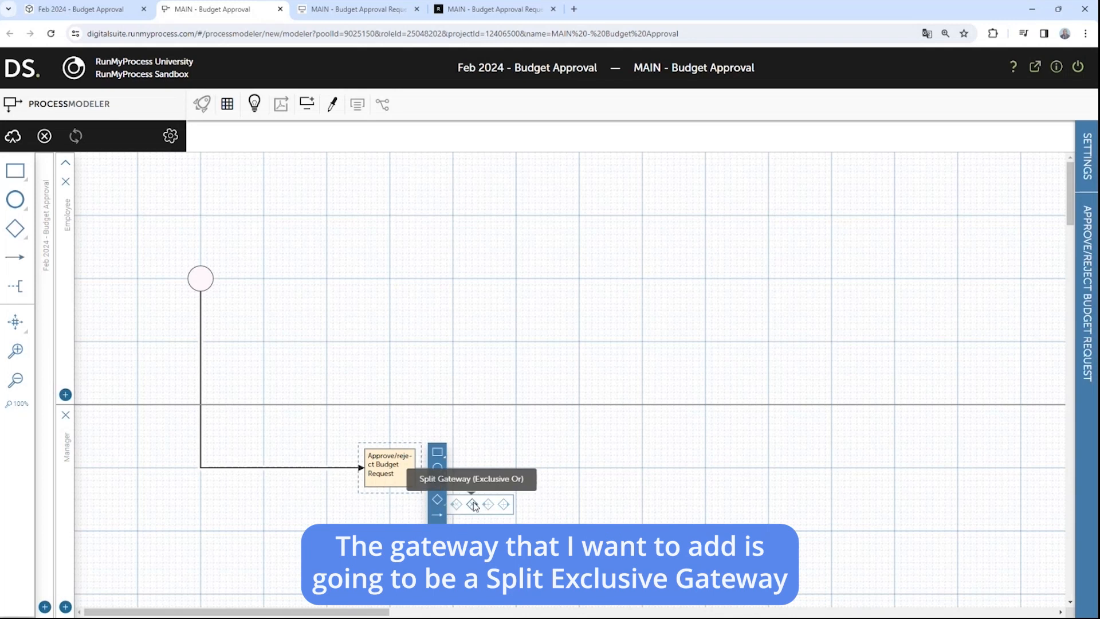
drag(473, 505, 577, 467)
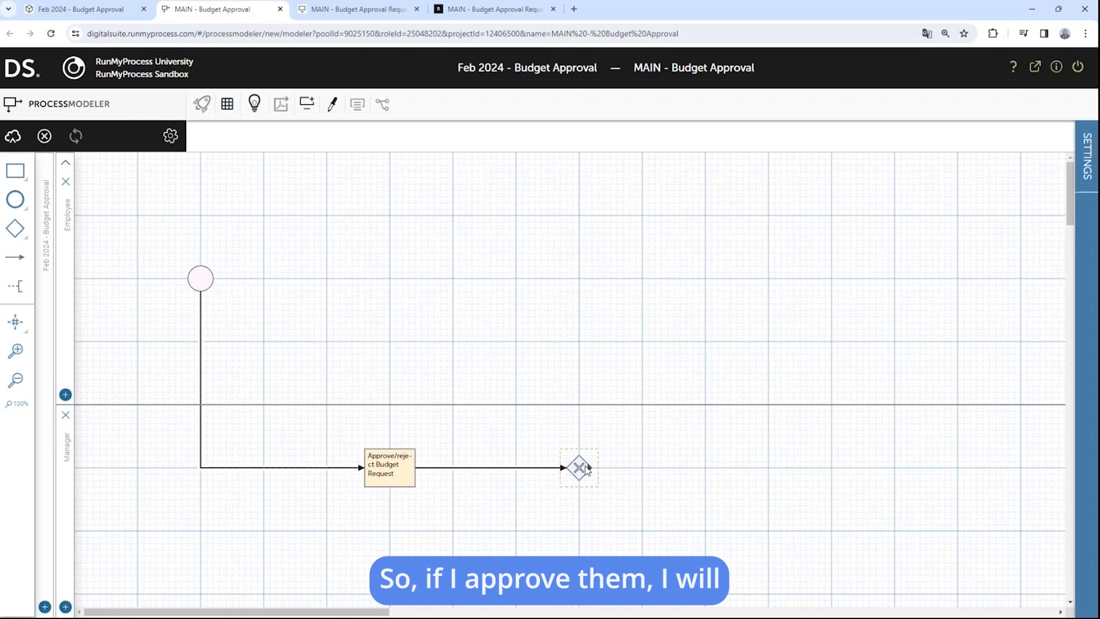
drag(611, 459, 763, 474)
Step: Name the first branch task Notify Approval and add a second gateway branch task named Notify Rejection
double_click(762, 473)
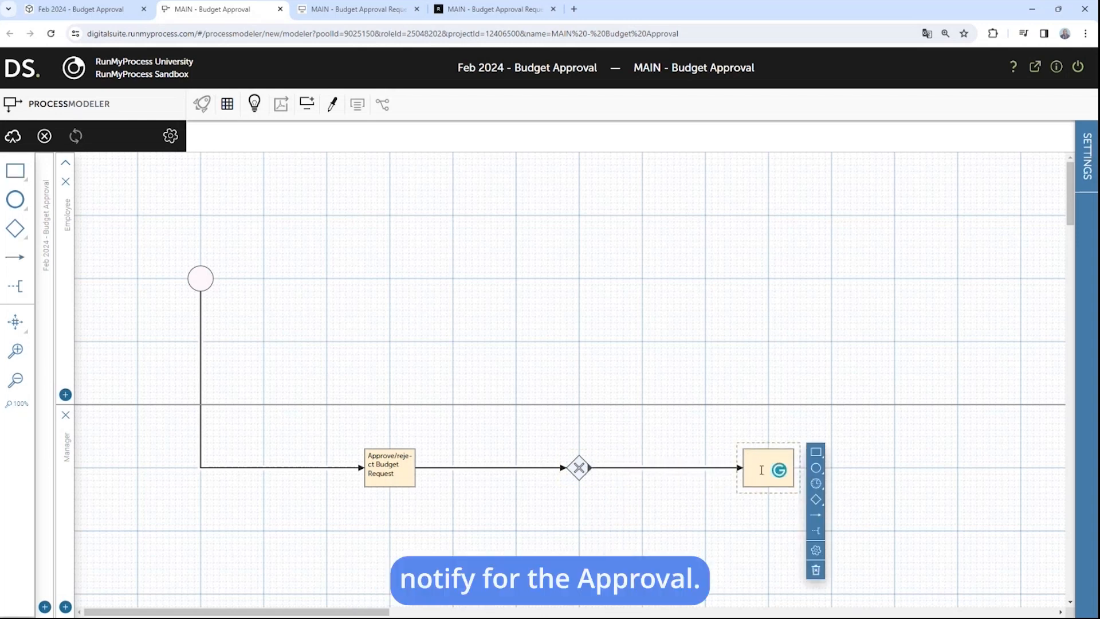
text(Notif)
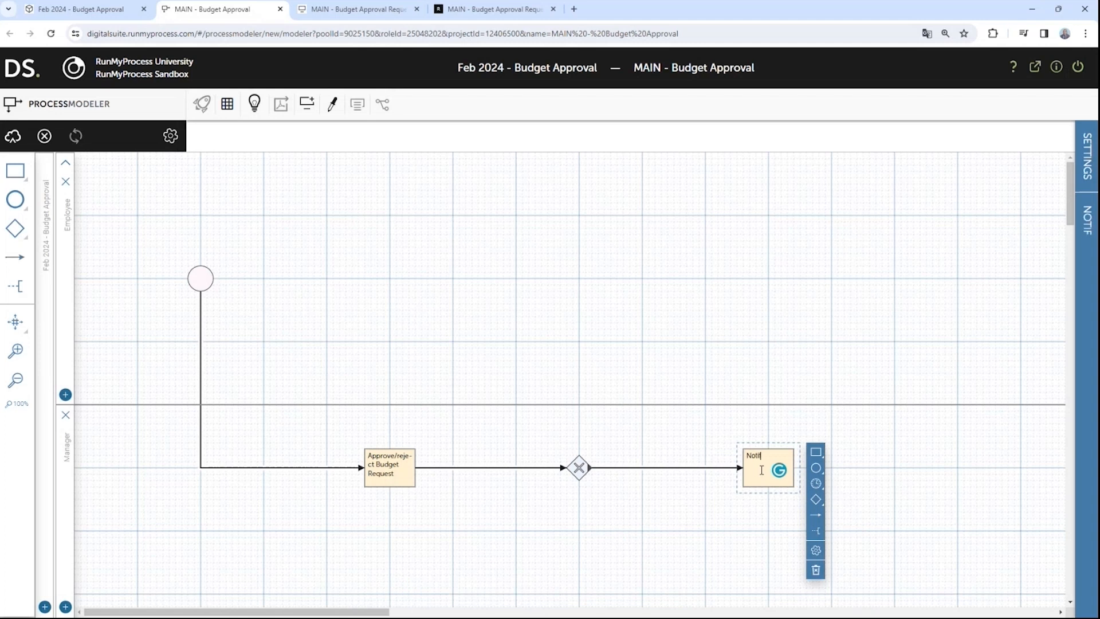
text(y Approval)
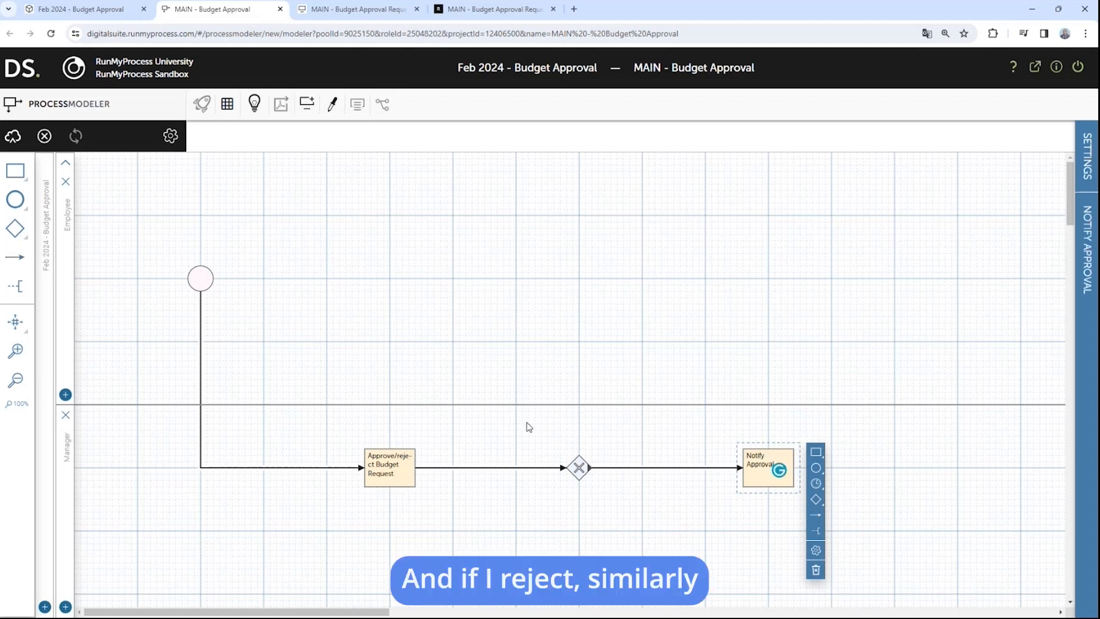
click(580, 469)
drag(613, 458, 787, 563)
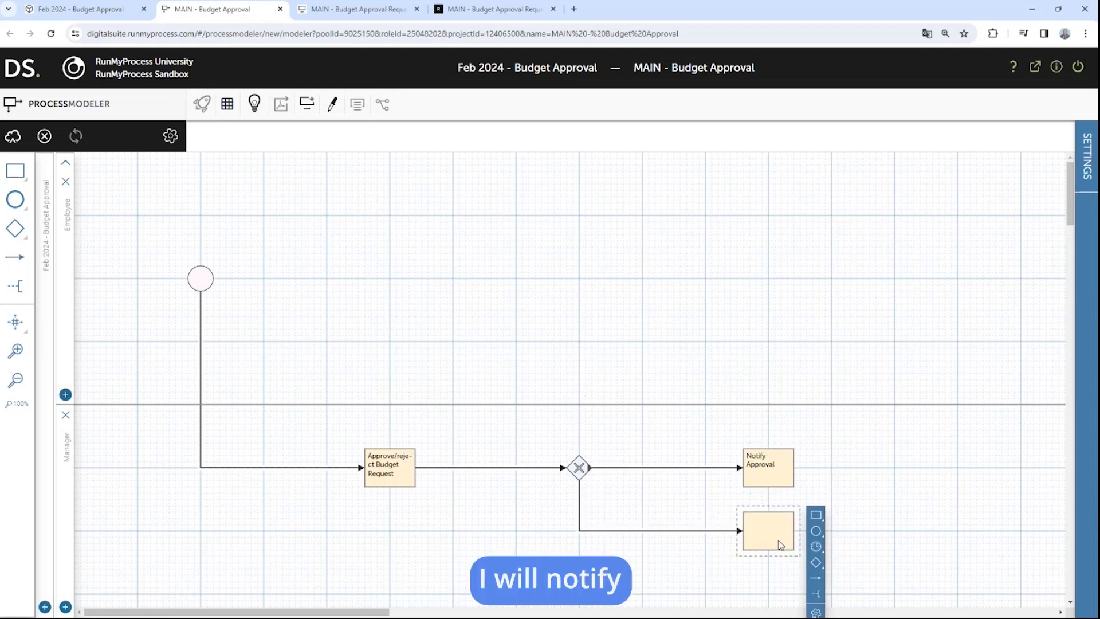
double_click(770, 540)
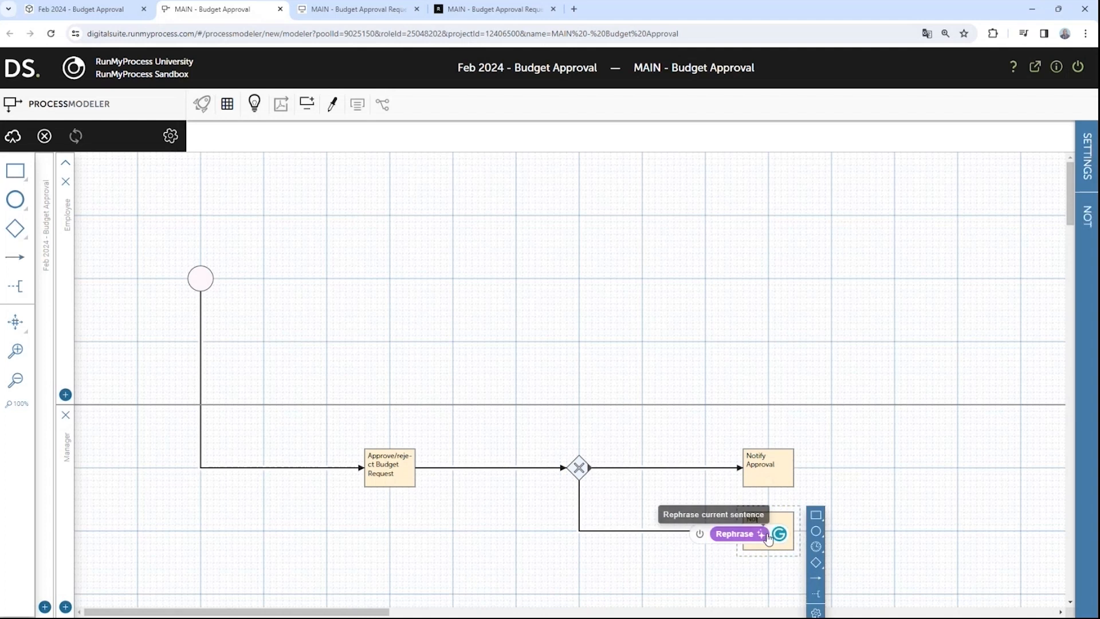
text(Notify Rejection)
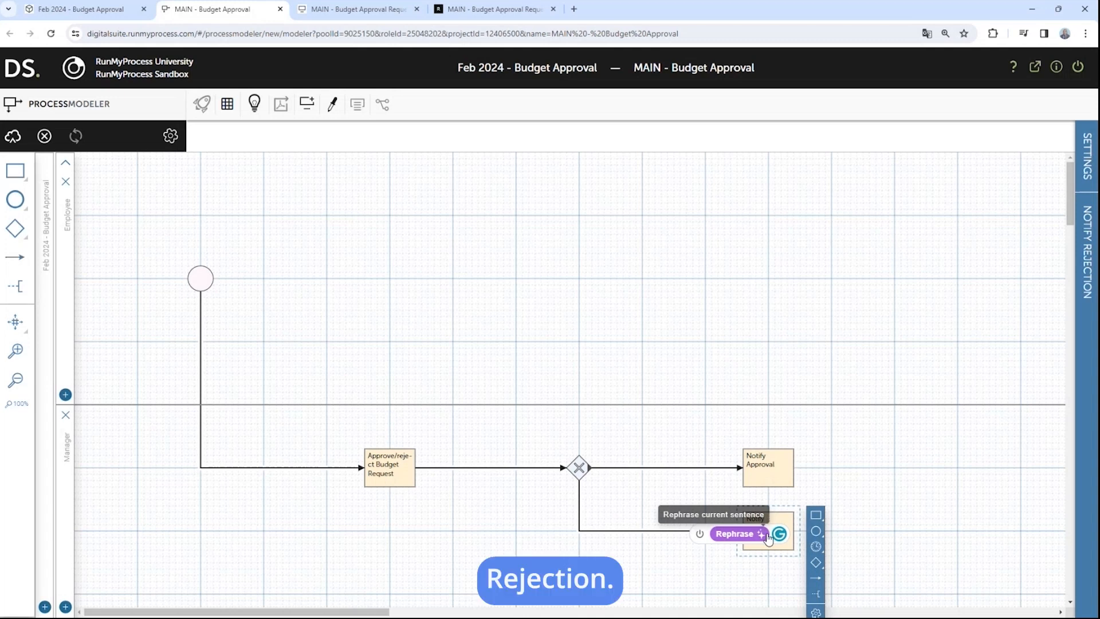
key(Return)
click(830, 461)
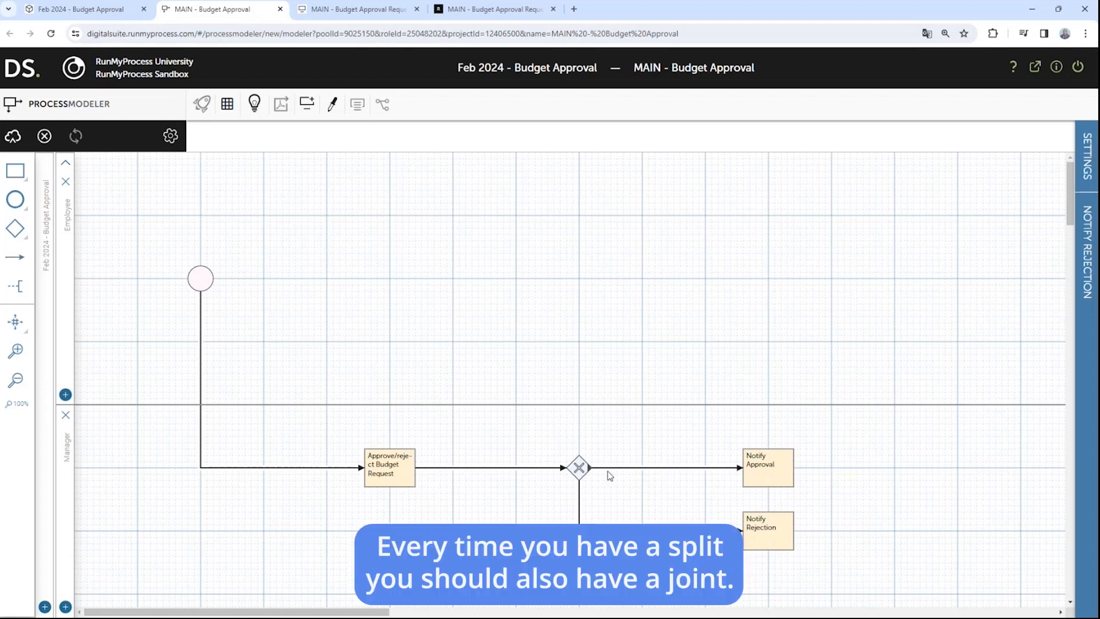
Step: Add an exclusive join gateway after Notify Approval and connect Notify Rejection into it
click(782, 469)
mouse_move(824, 507)
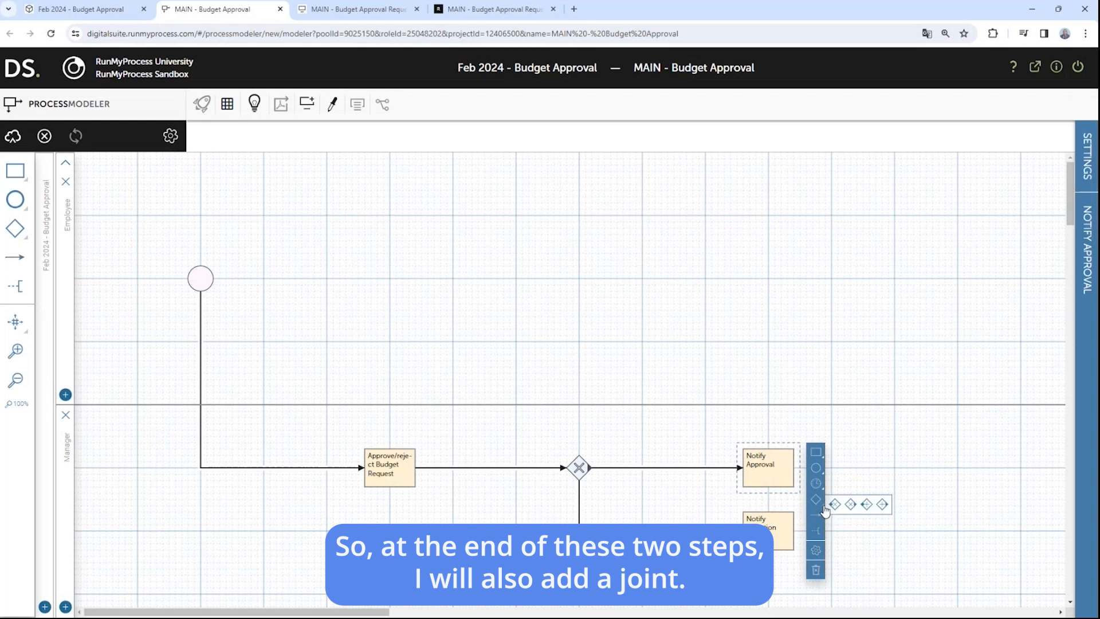
click(883, 503)
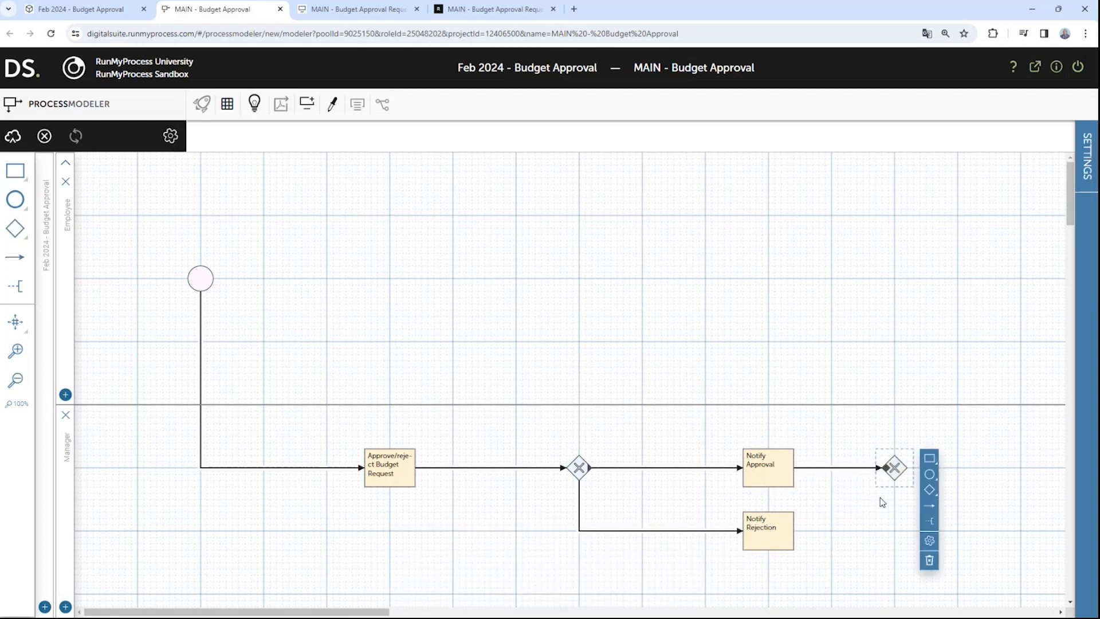
click(789, 537)
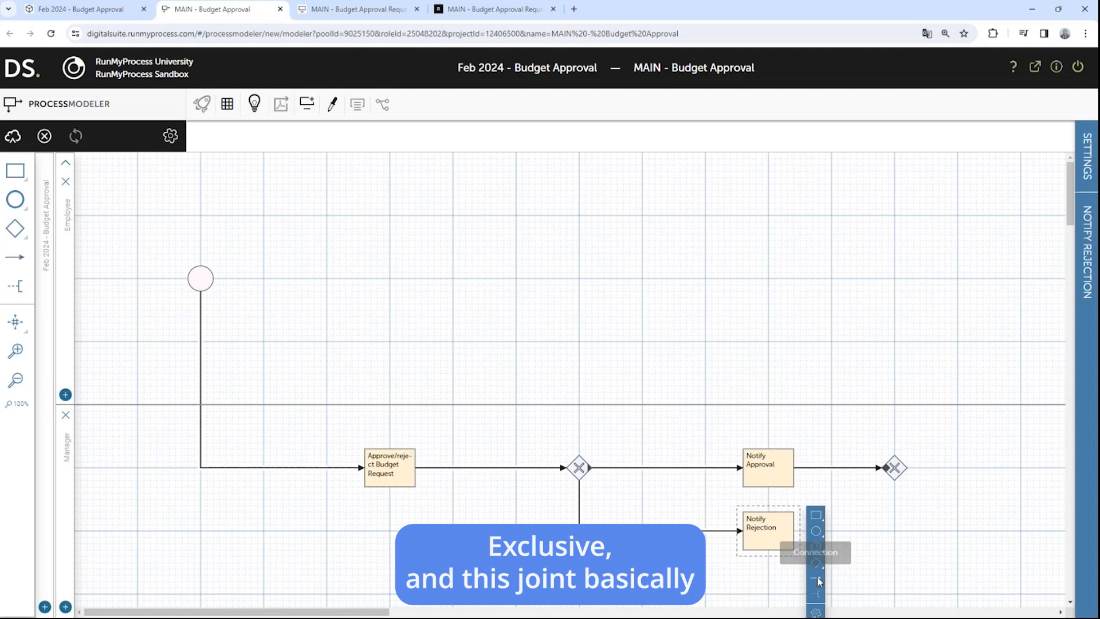
drag(887, 487, 893, 470)
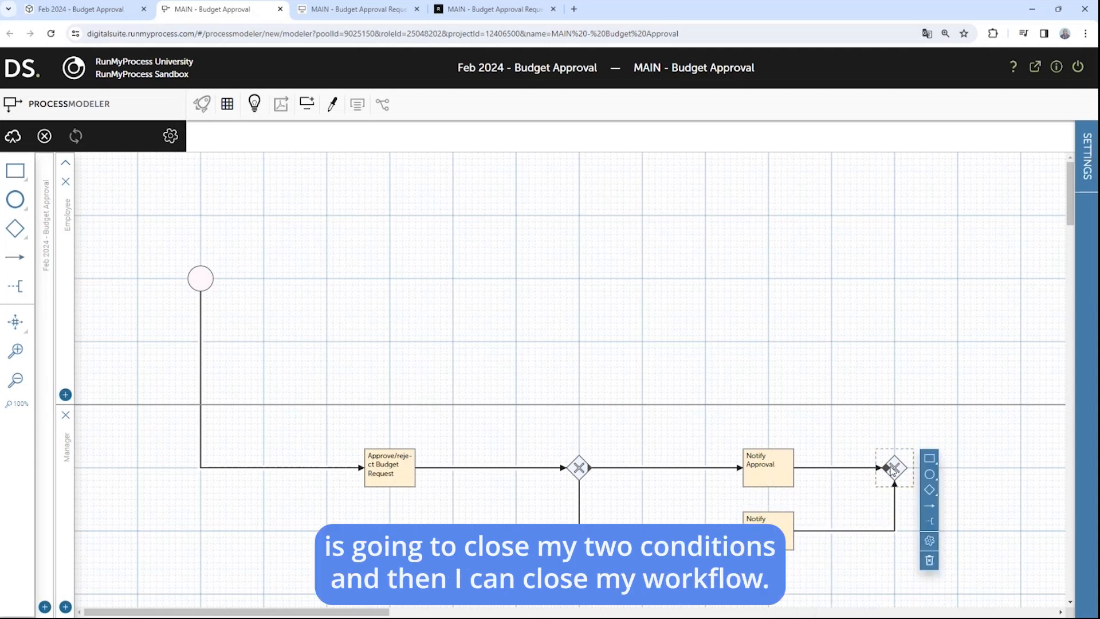
Step: Finish the flow with an end event after the join gateway and save a new process revision
click(930, 476)
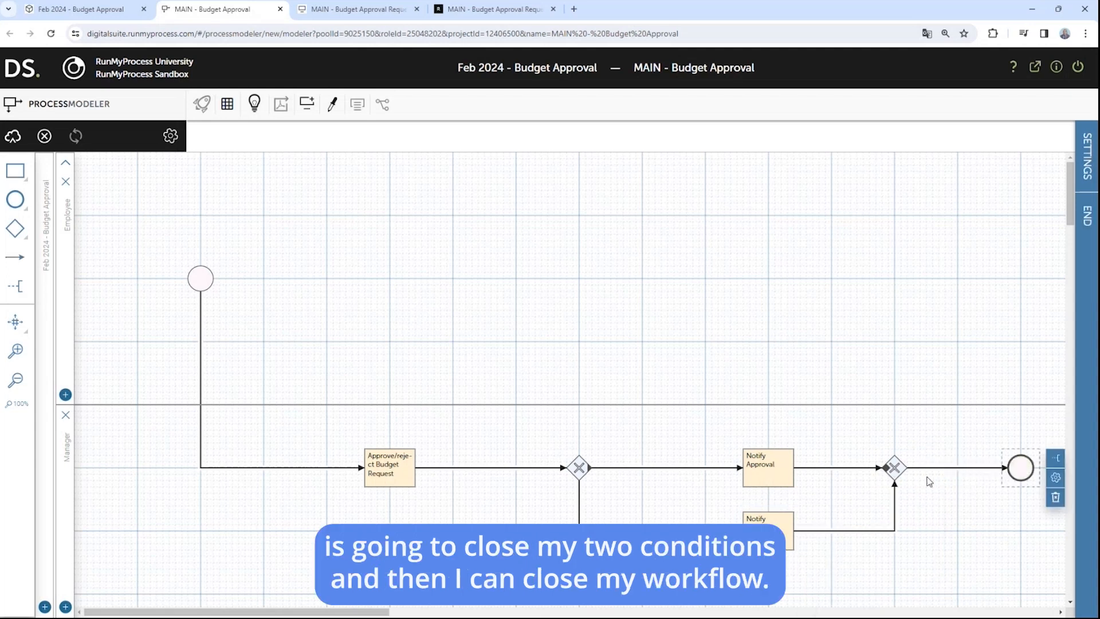
click(14, 137)
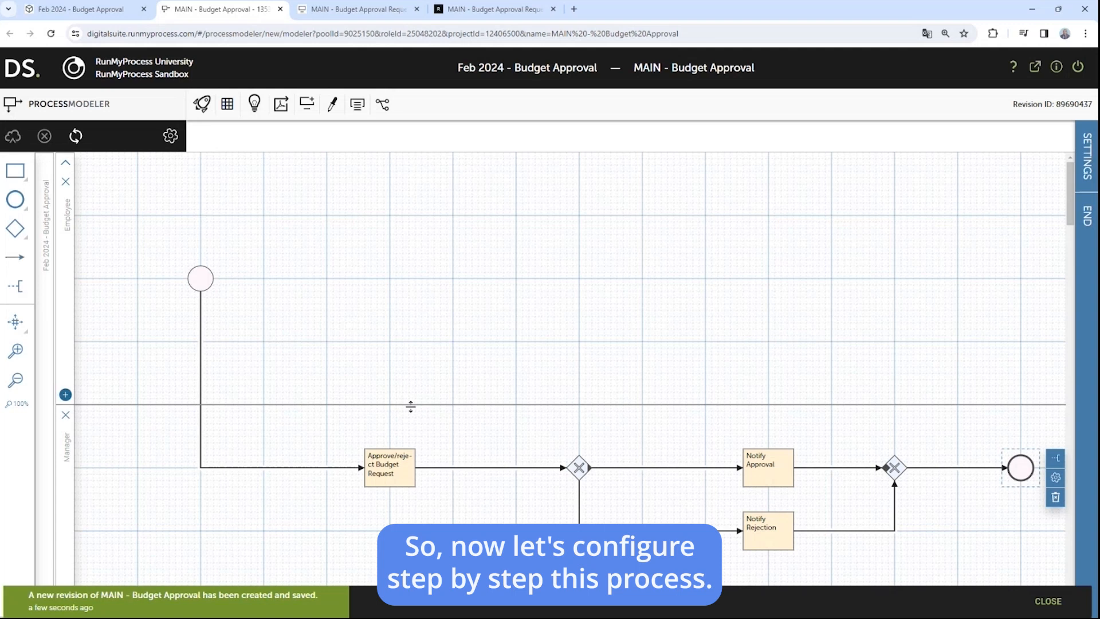
click(403, 463)
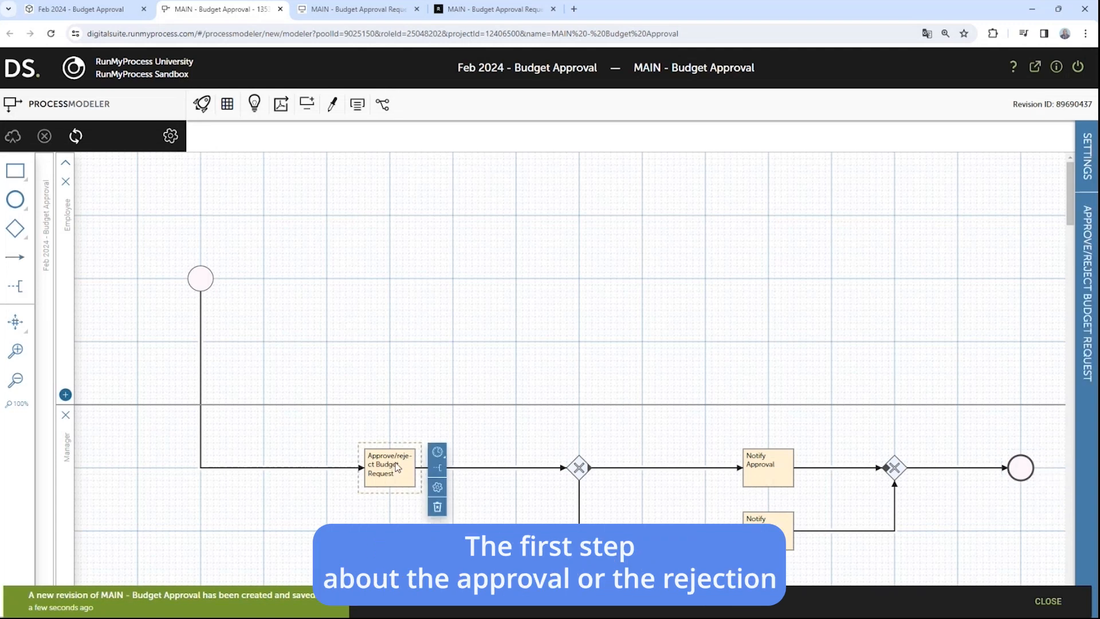
Step: Make Approve/reject Budget Request a manual task using the MAIN - Budget Approval Request Manager screen, and save
click(437, 487)
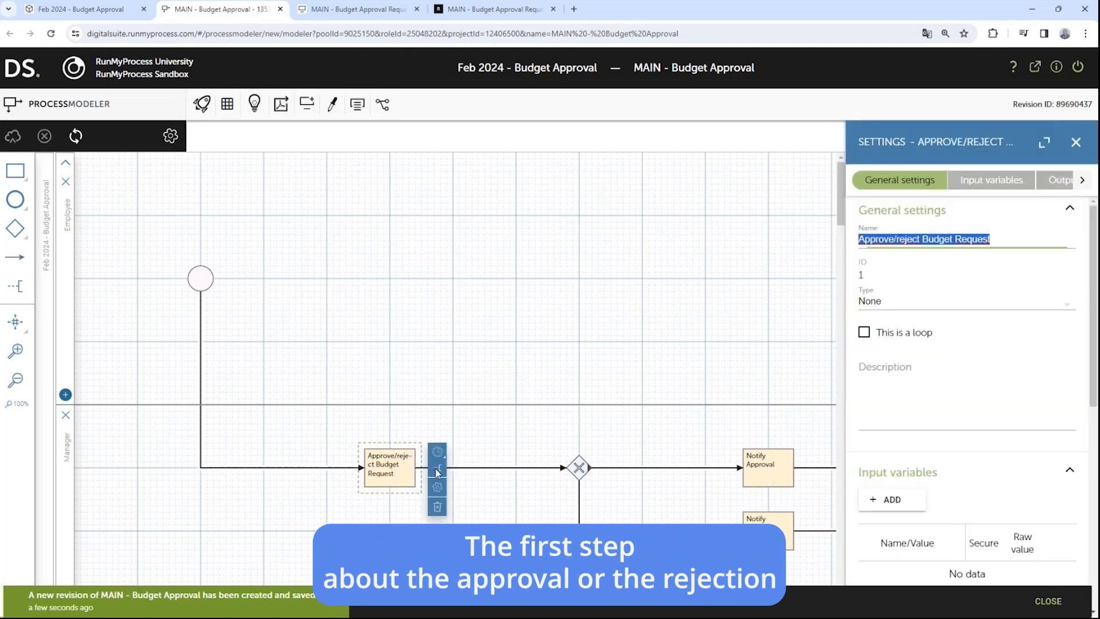
click(925, 303)
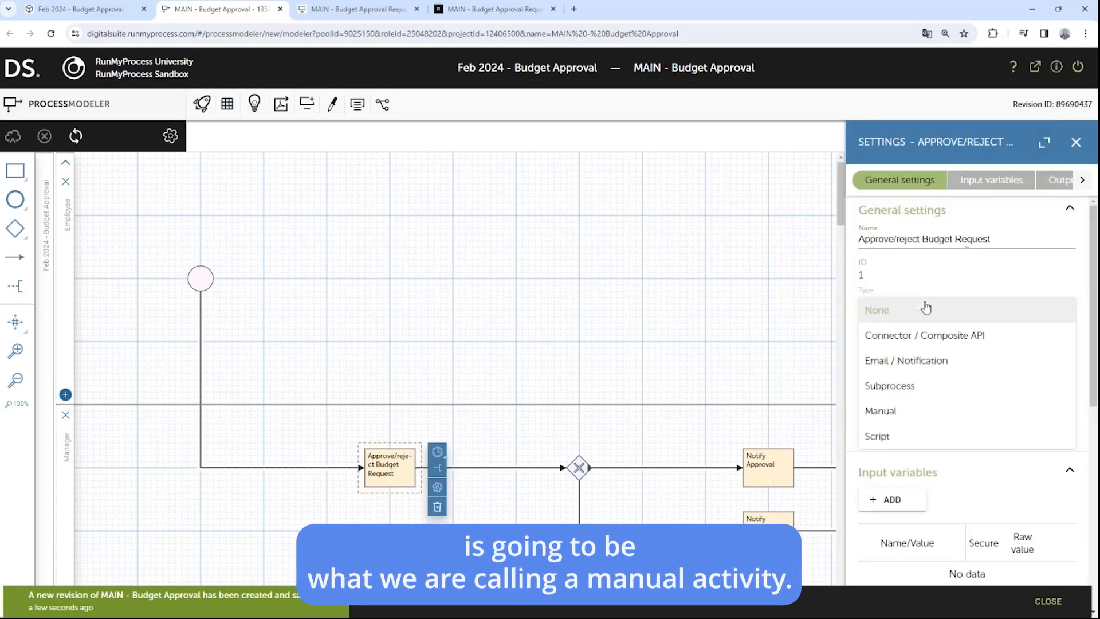
click(887, 418)
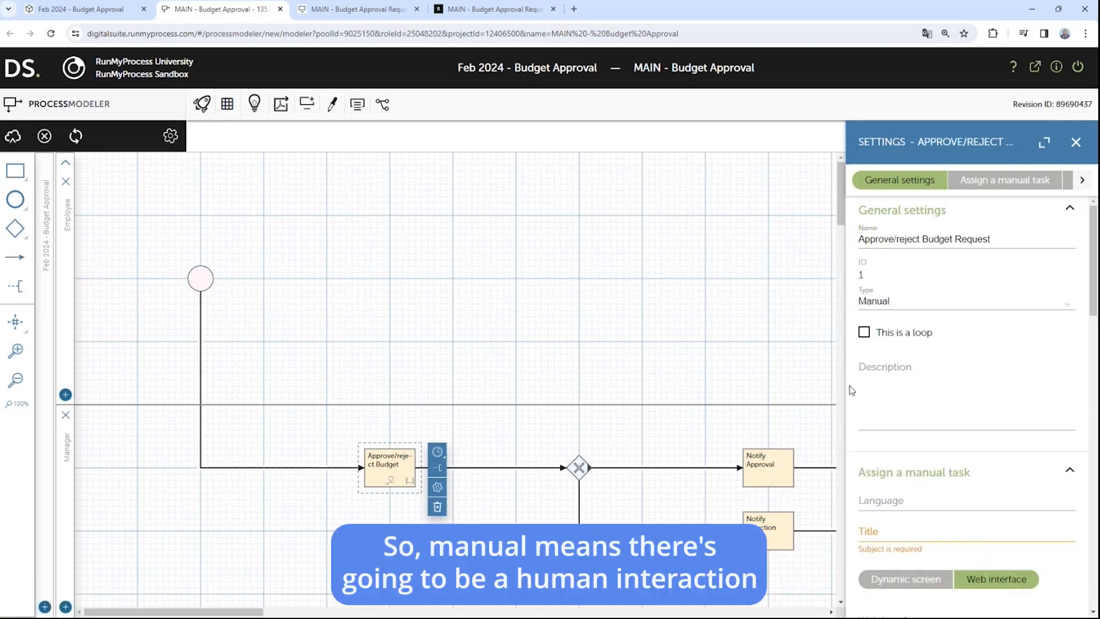
scroll(963, 439, down, 3)
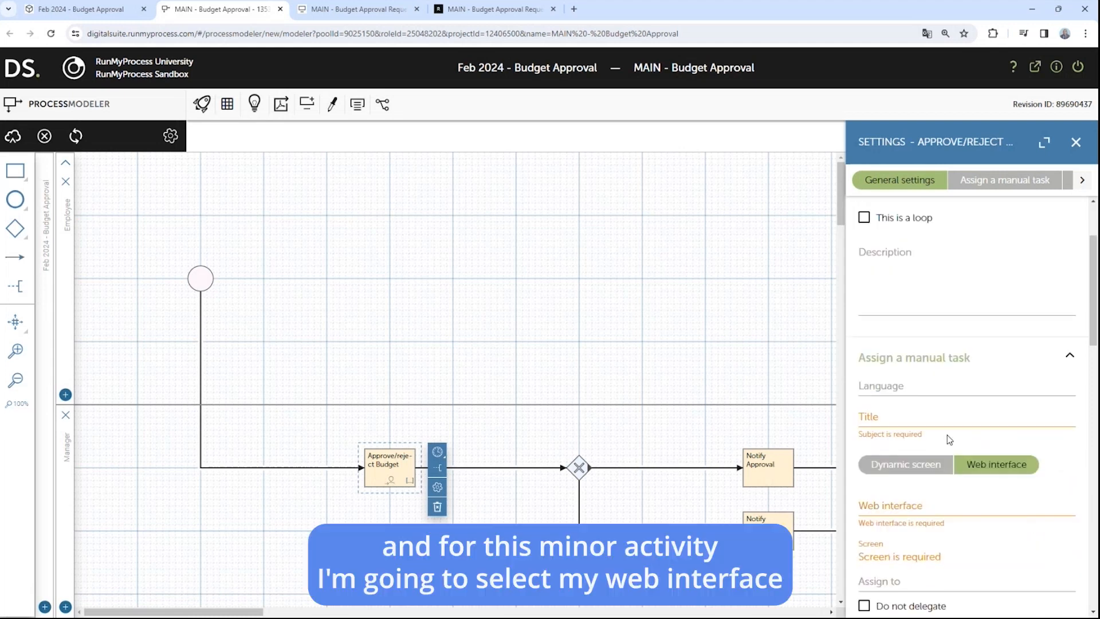
click(897, 452)
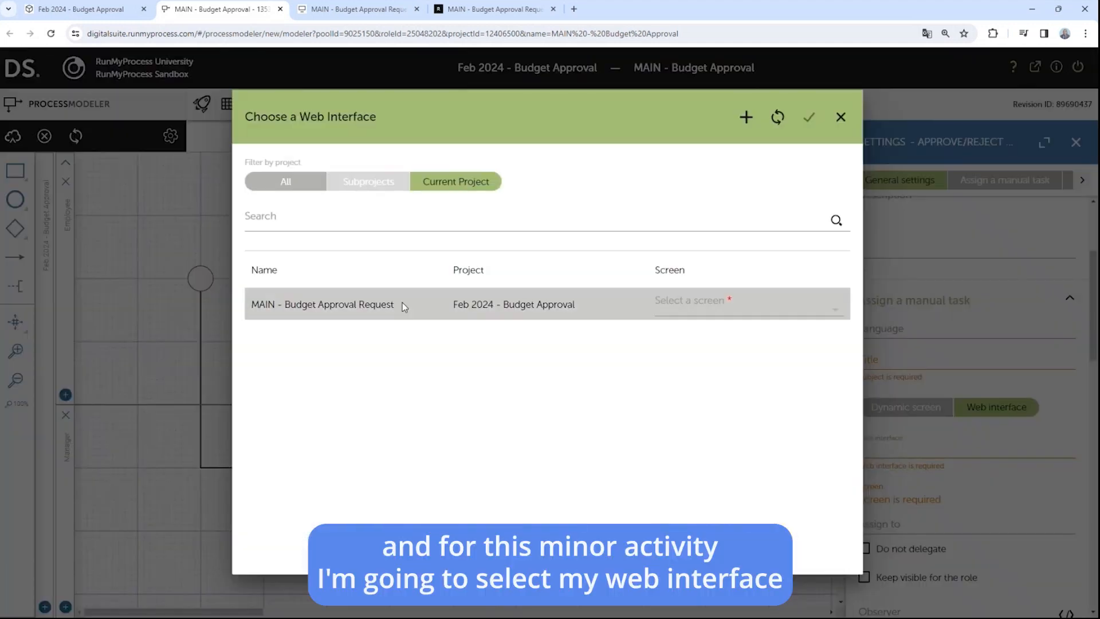
click(320, 304)
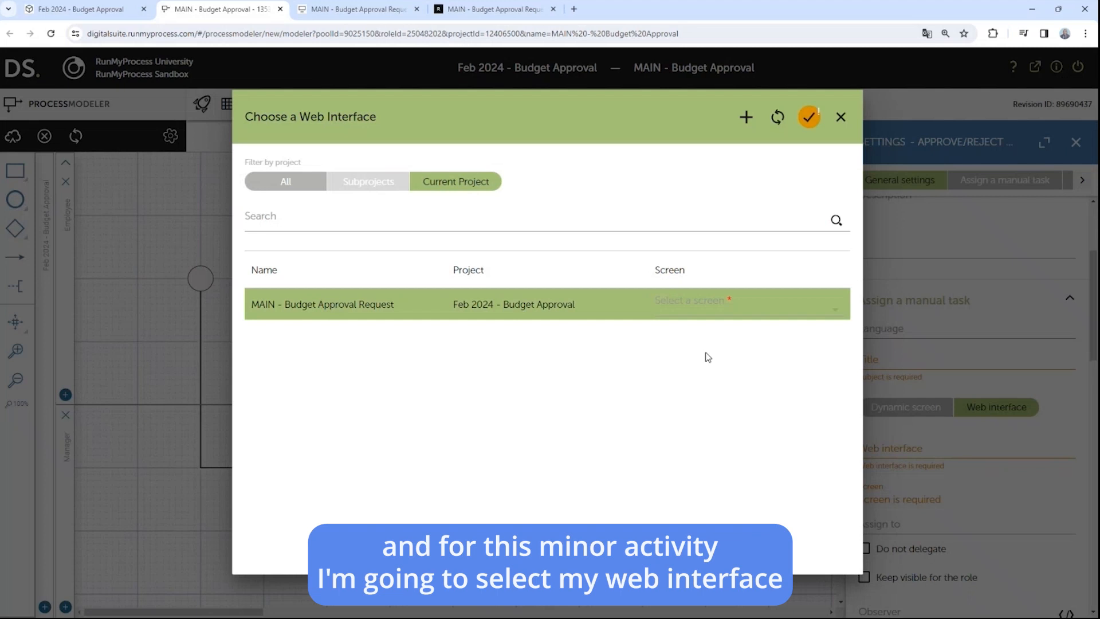
click(761, 314)
click(697, 321)
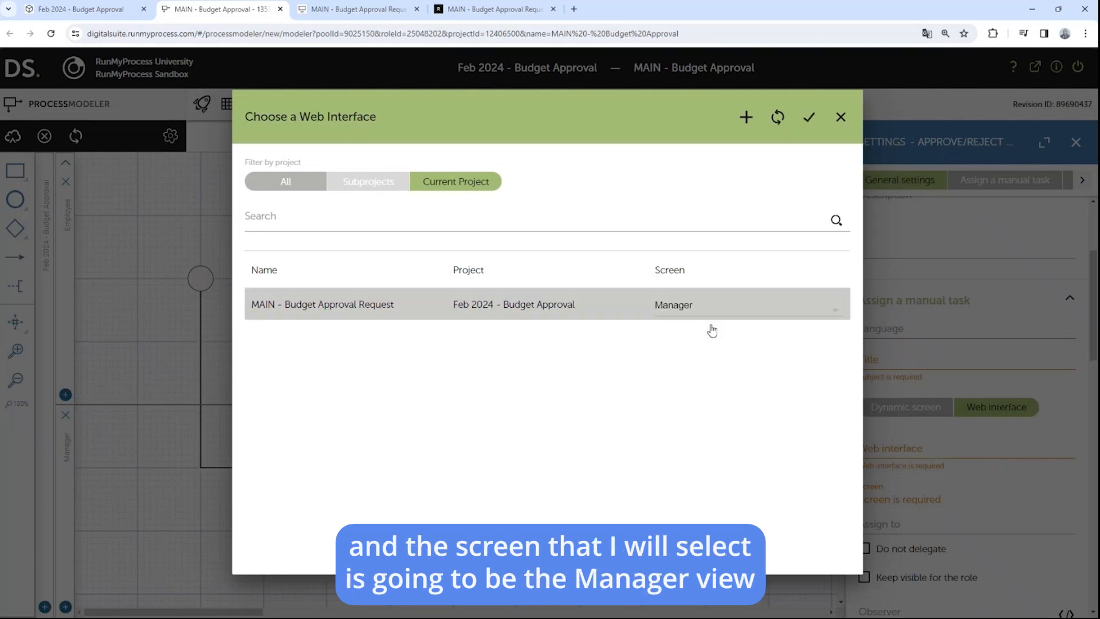
click(809, 118)
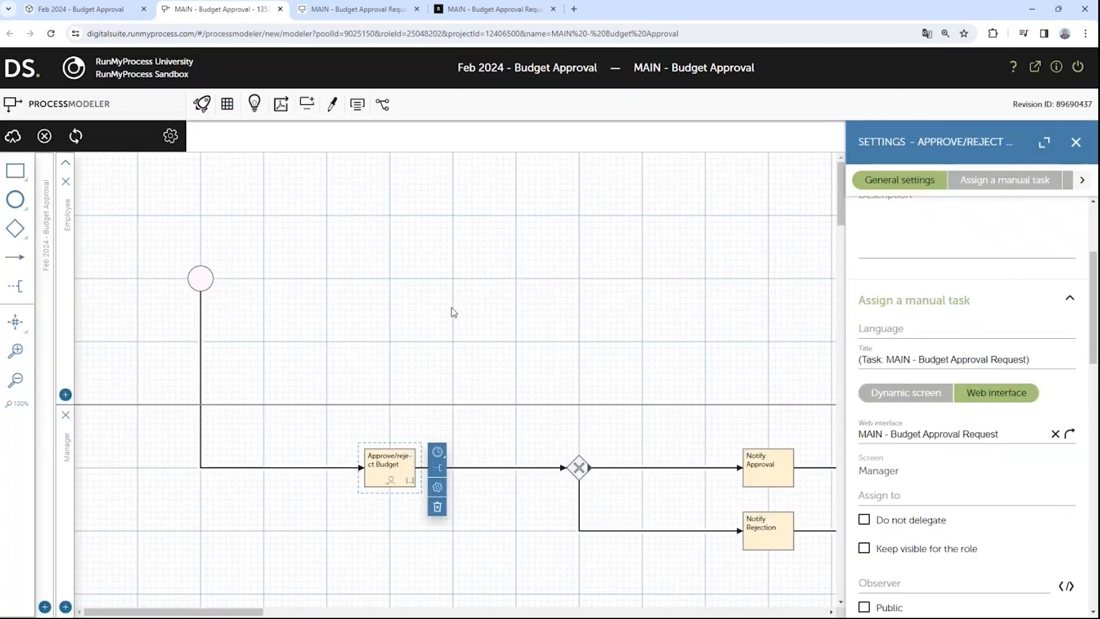
click(13, 135)
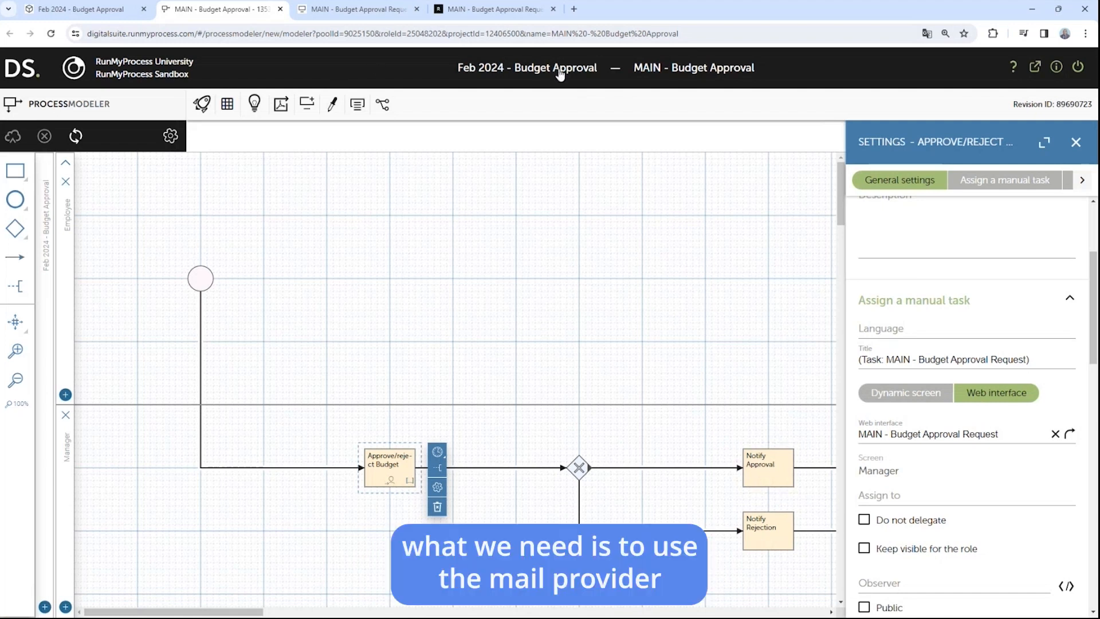
Step: Add the Mail provider project, found by searching 'mail', under Feb 2024 - Budget Approval's Subprojects
click(105, 13)
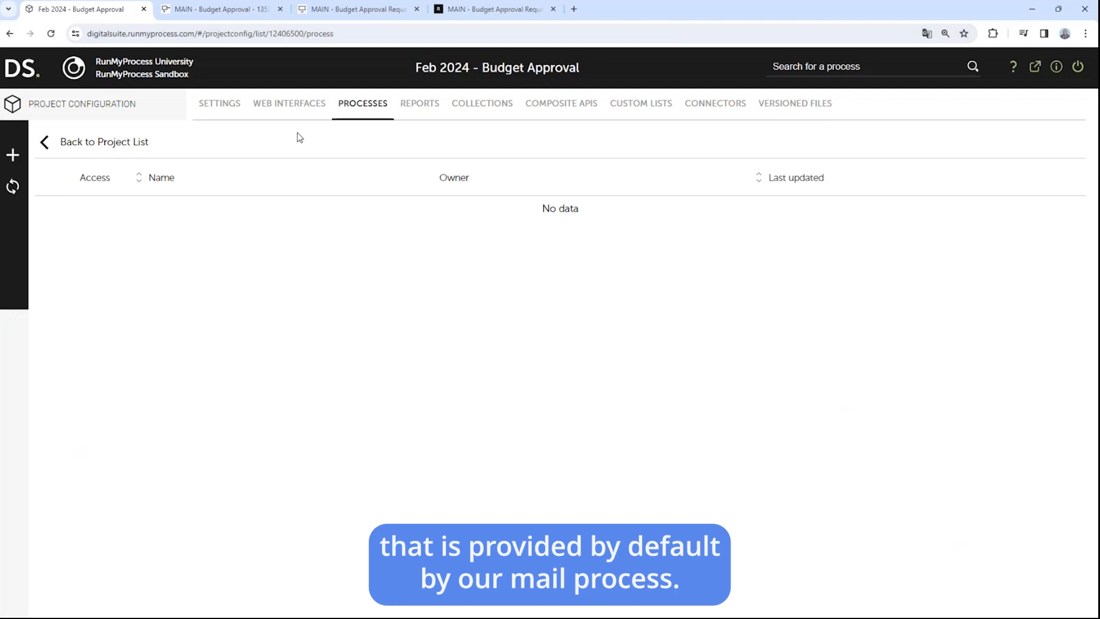
click(224, 106)
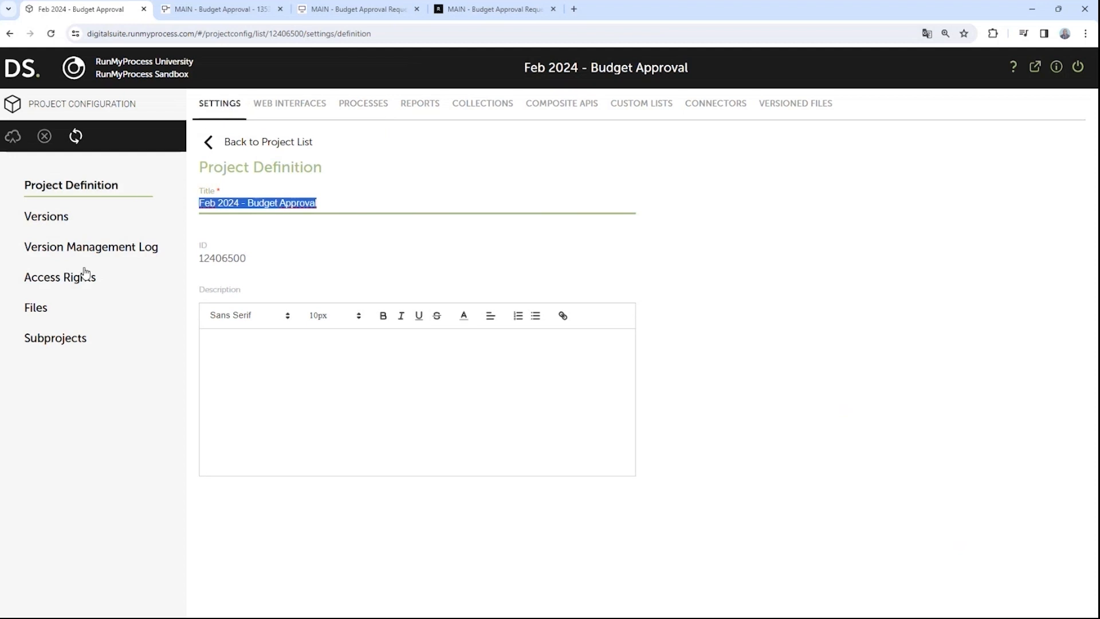
click(64, 342)
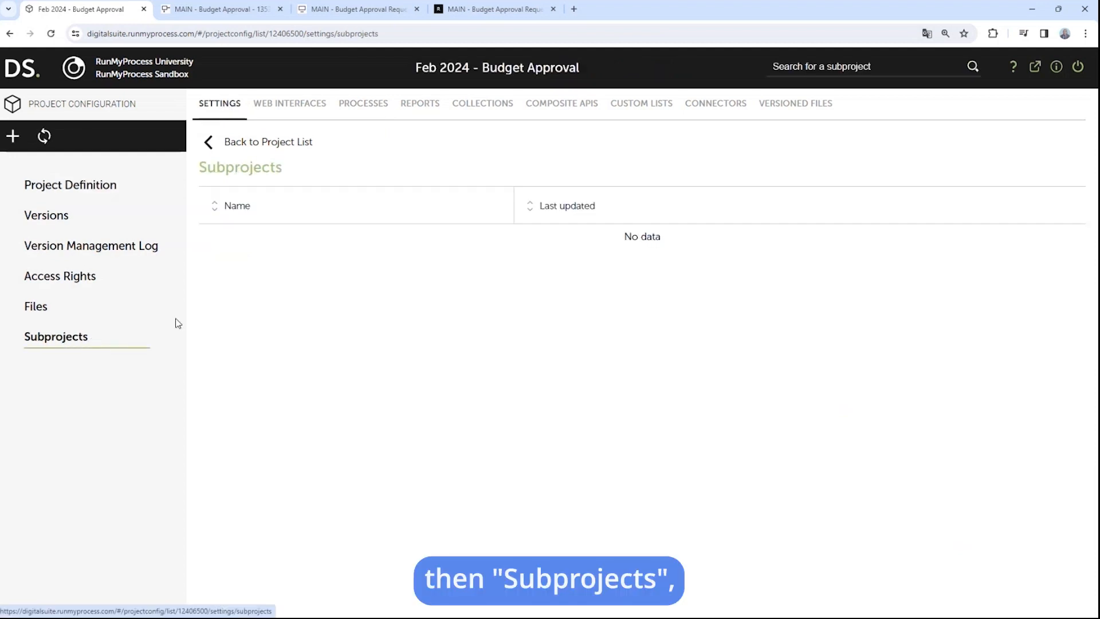
click(13, 136)
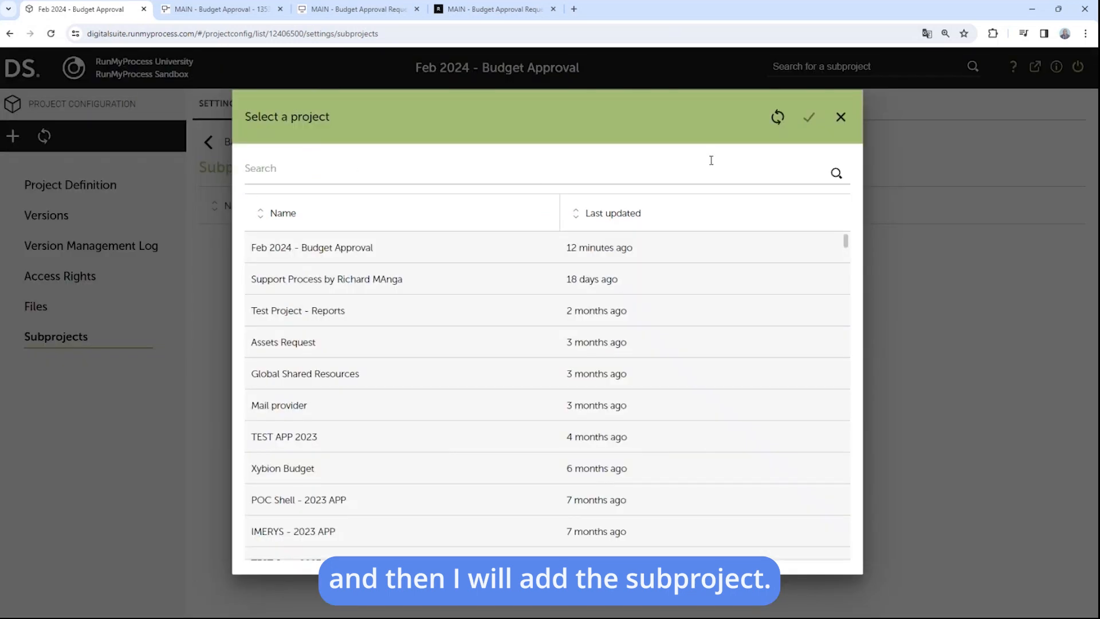
click(364, 170)
text(mail)
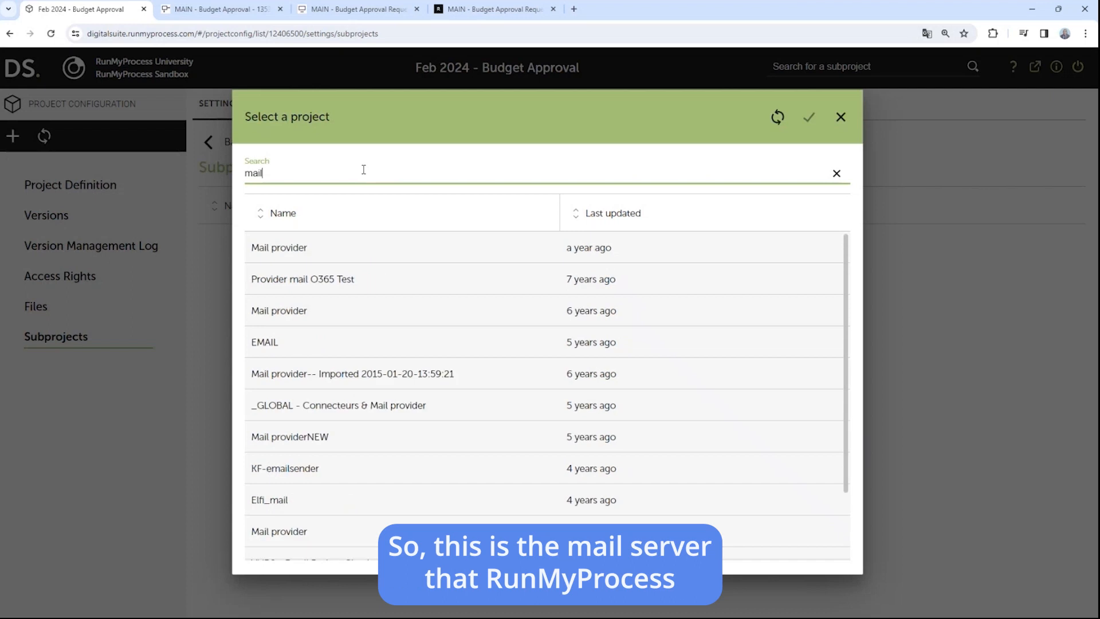
click(432, 249)
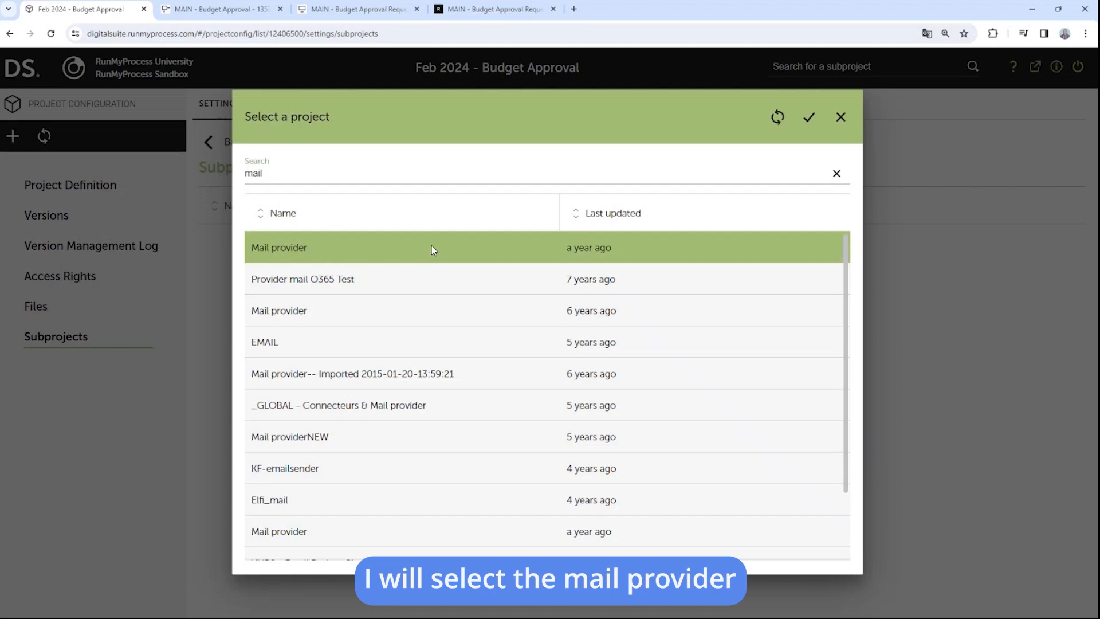
click(807, 119)
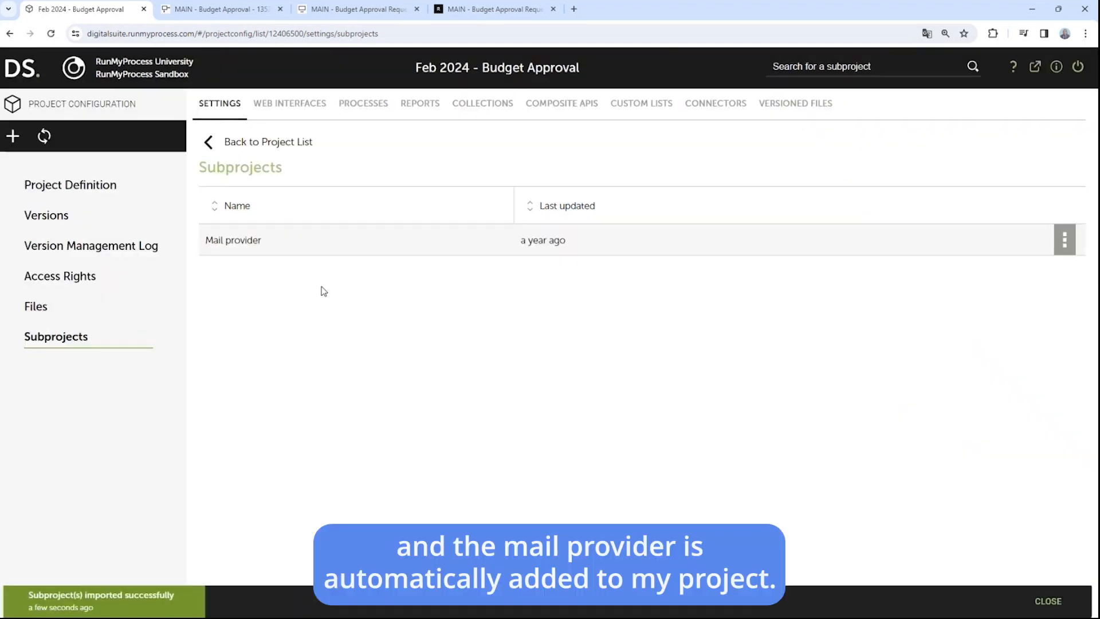
click(218, 11)
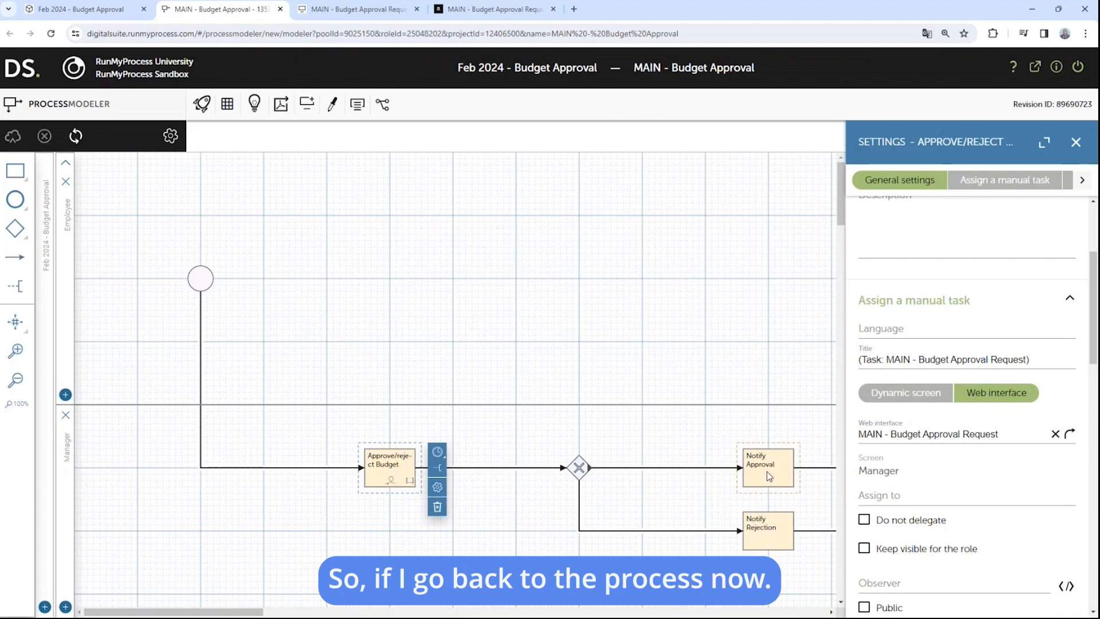
Step: Make Notify Approval an Email / Notification task to ${P_initiator.login} with subject Budget Approved
click(783, 478)
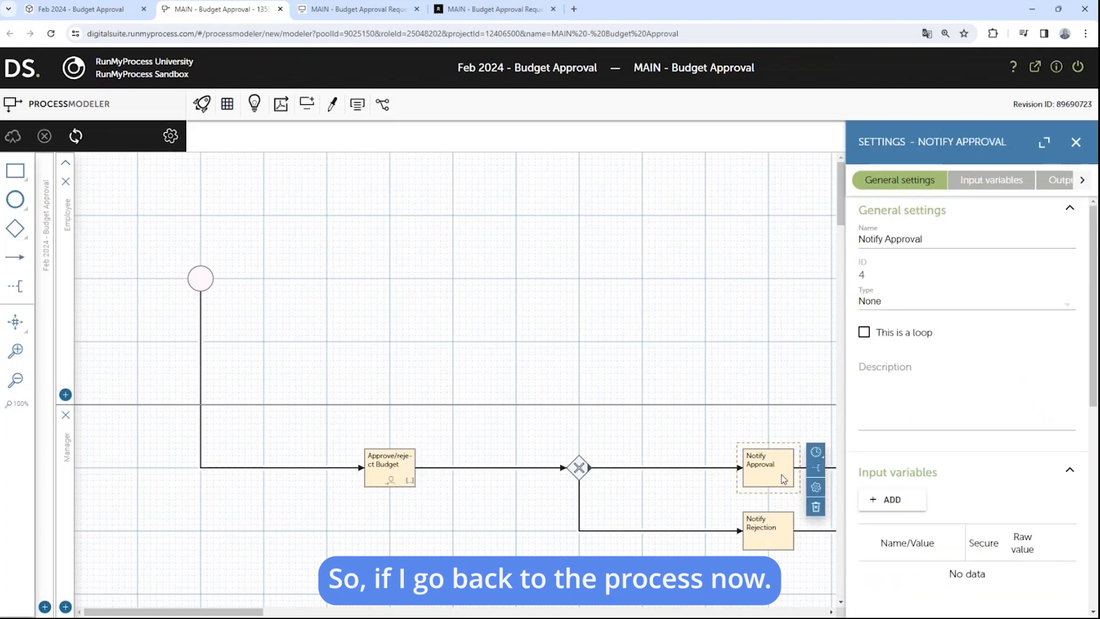
click(948, 304)
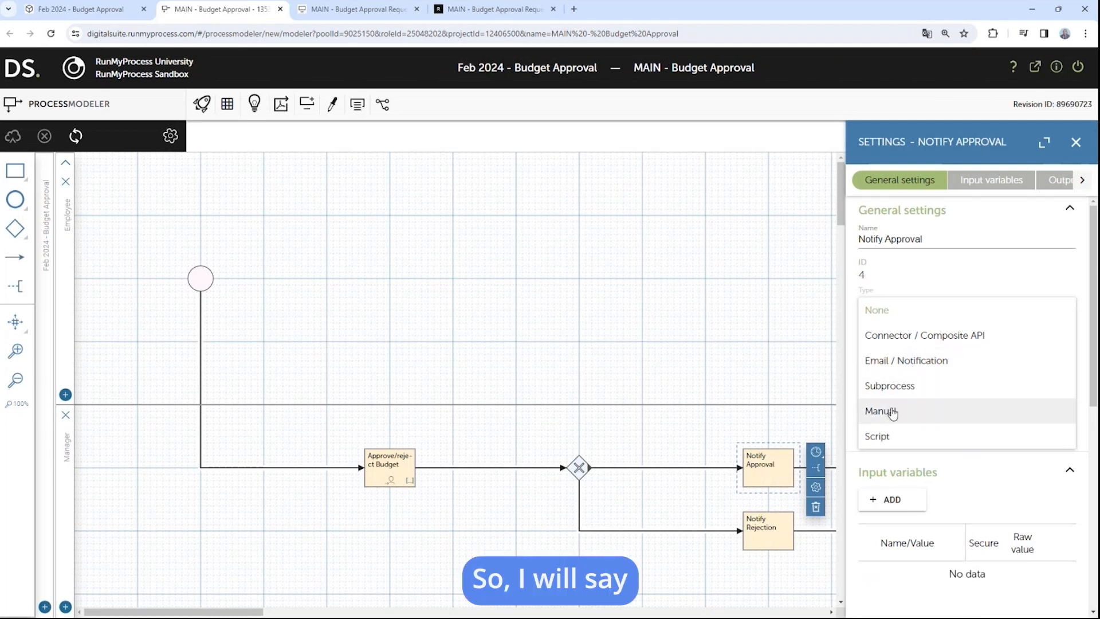
click(915, 361)
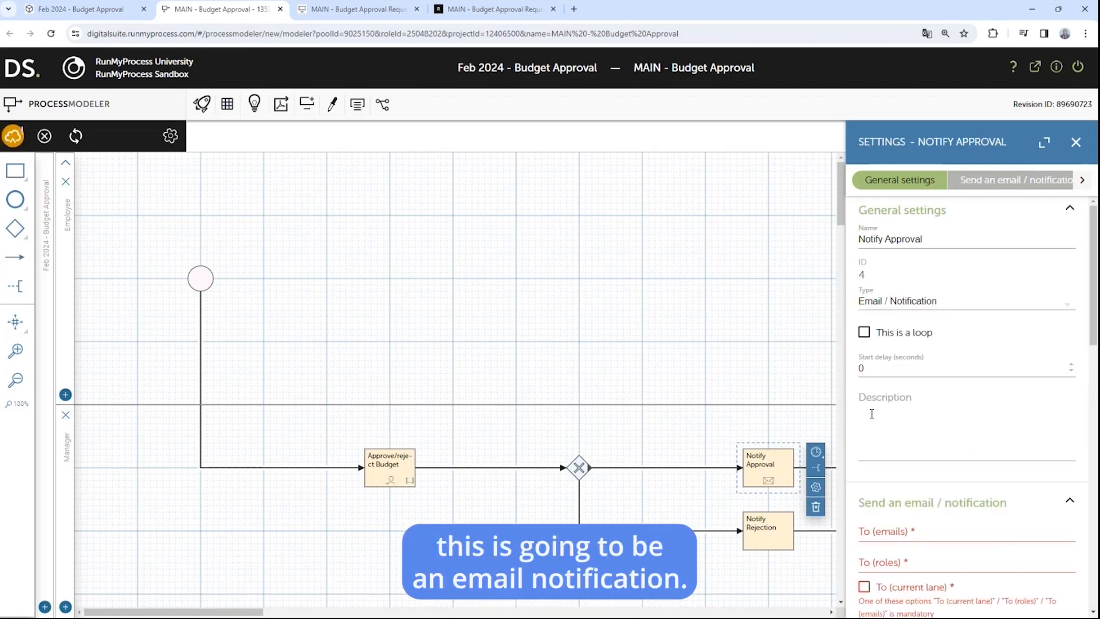
scroll(930, 420, down, 3)
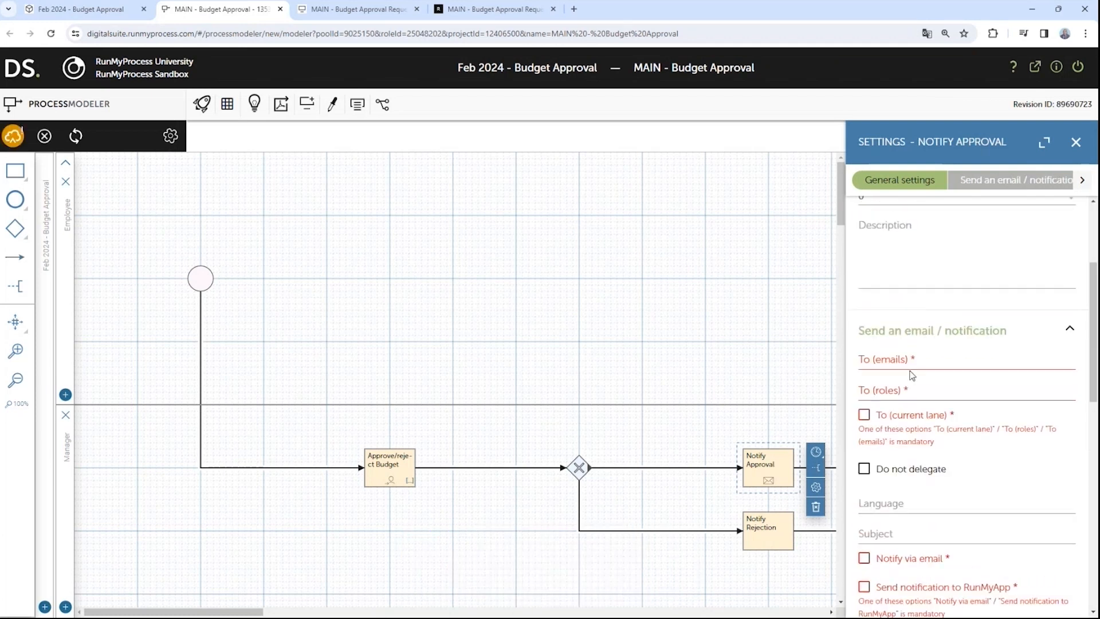
click(910, 358)
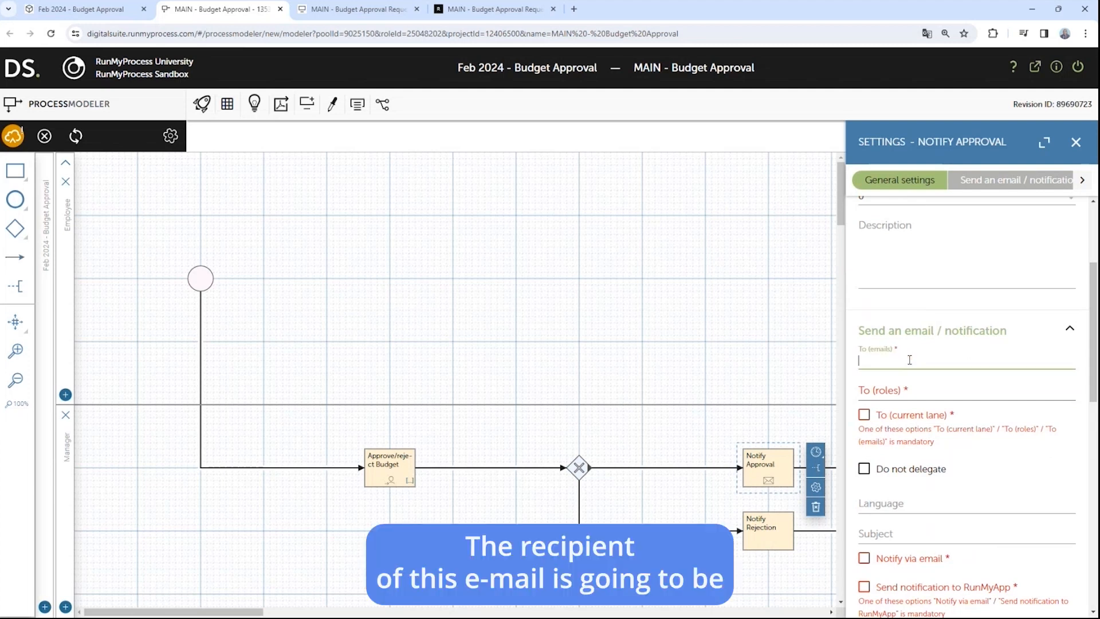
text(${})
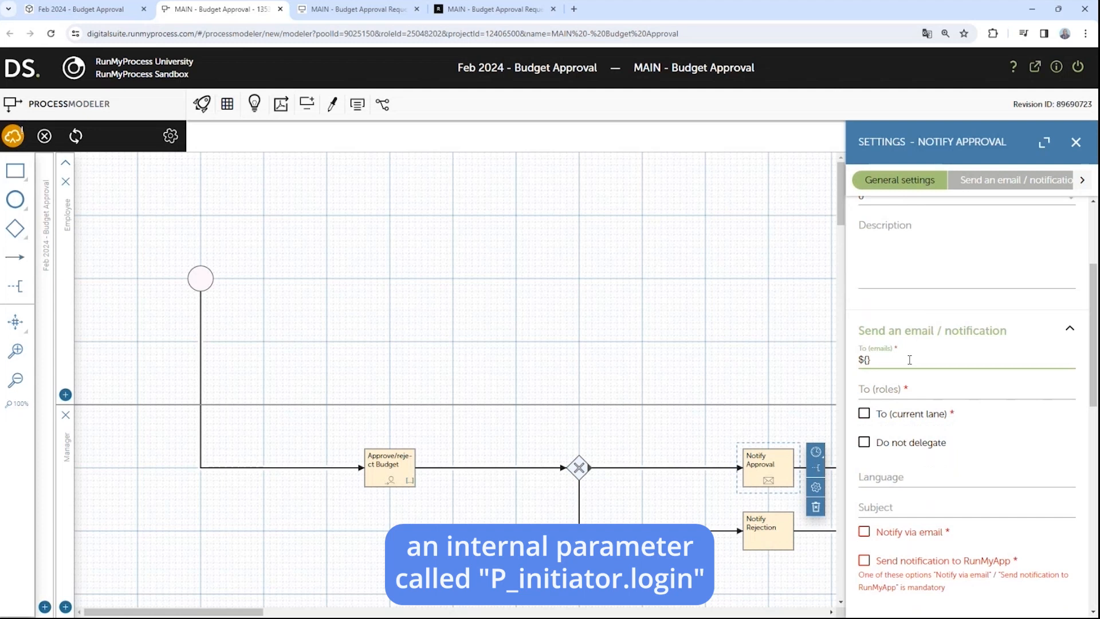
text(P_initiator.login)
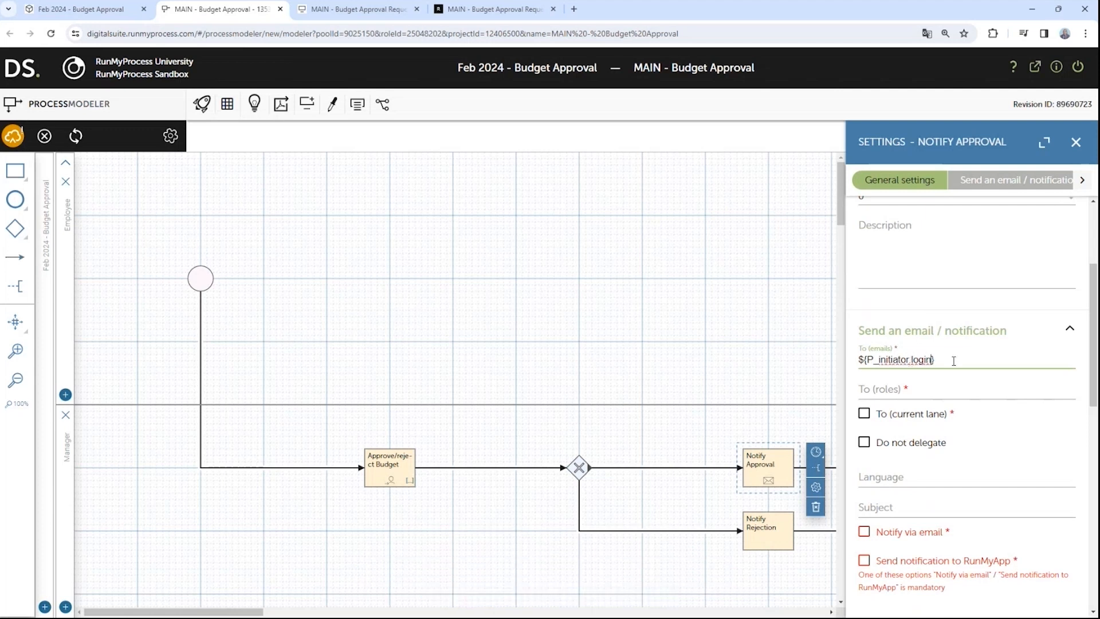
scroll(922, 493, down, 1)
click(908, 456)
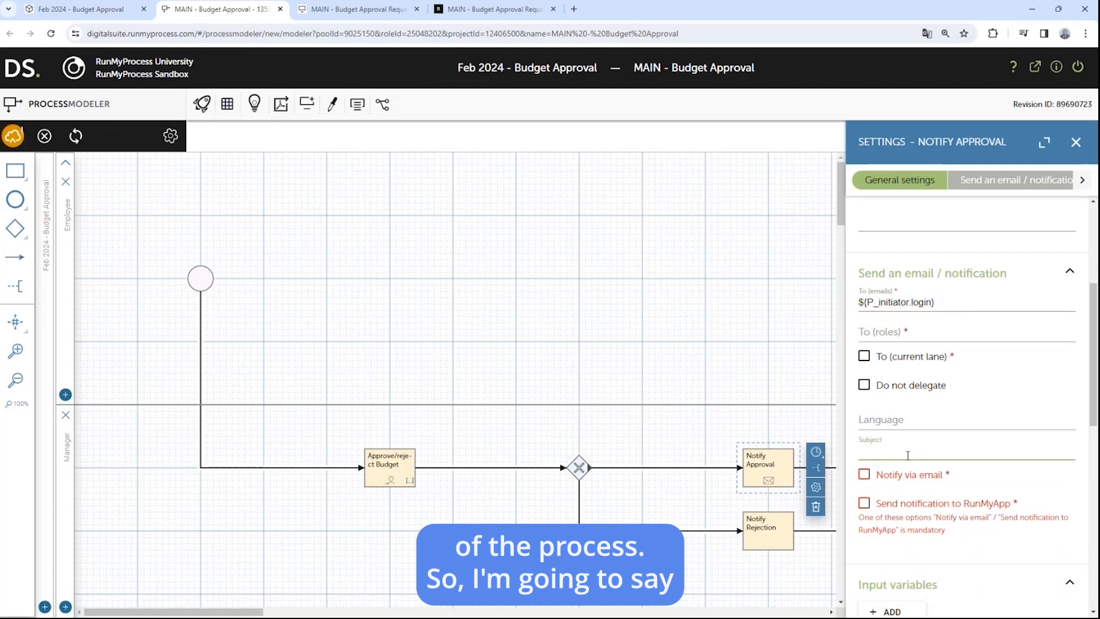
text(B)
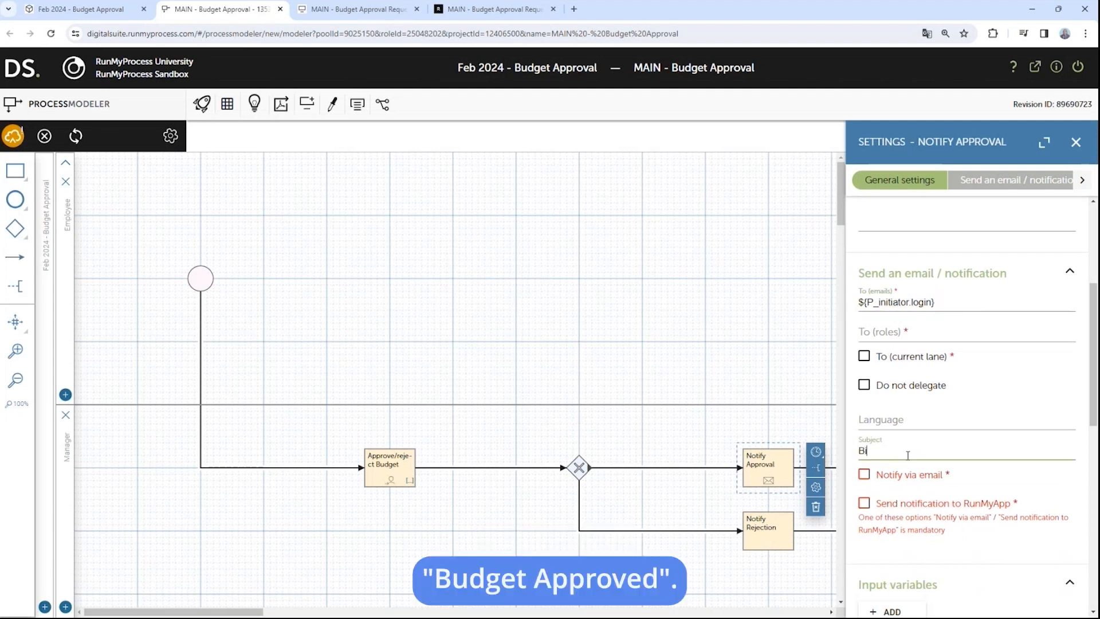
text(udget Approved)
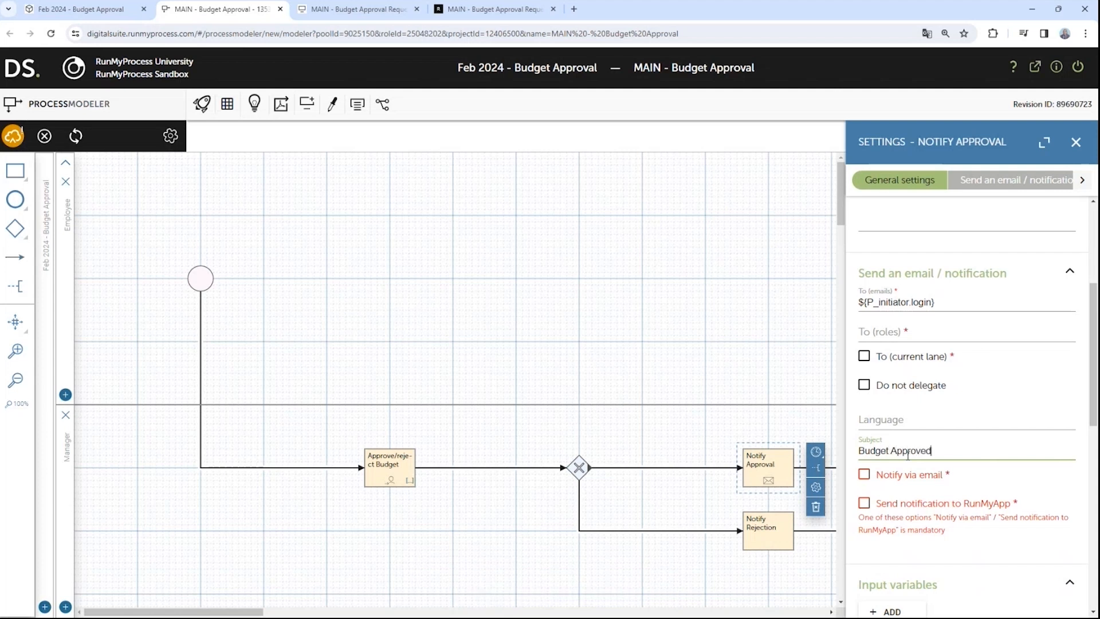
Step: Turn on Notify via email and set the subproject's Default mail server as the provider
click(893, 474)
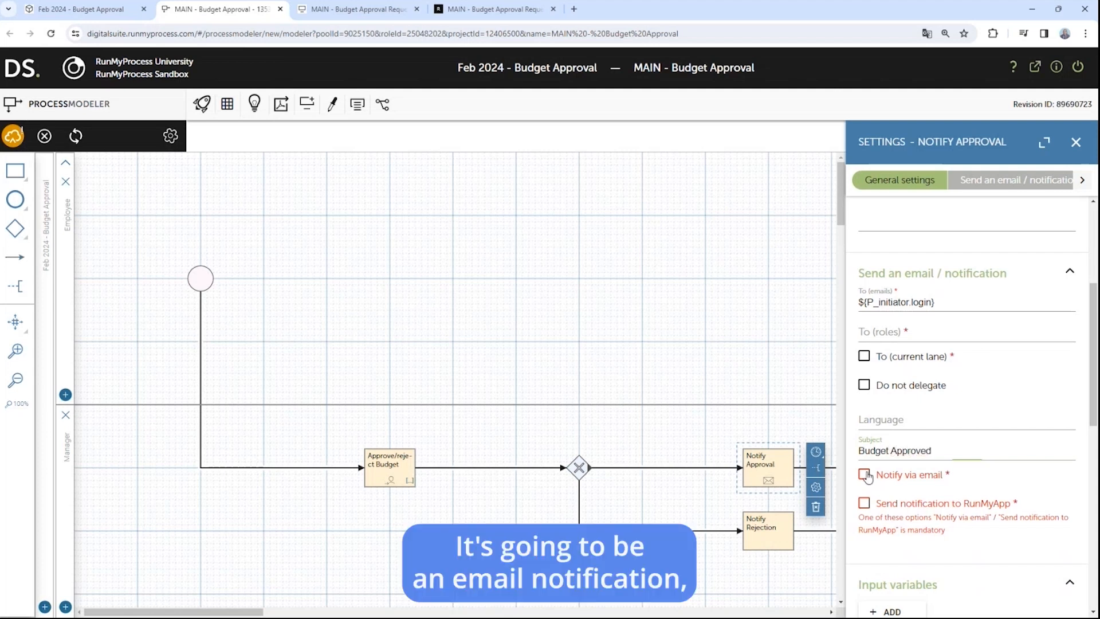
scroll(900, 409, down, 2)
click(903, 396)
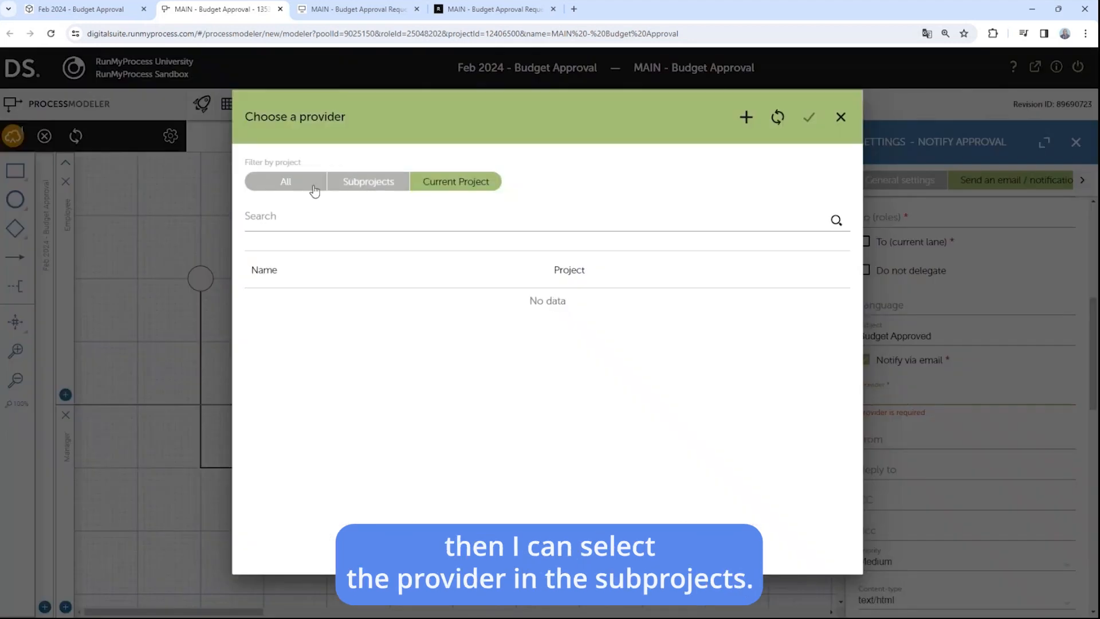
click(378, 187)
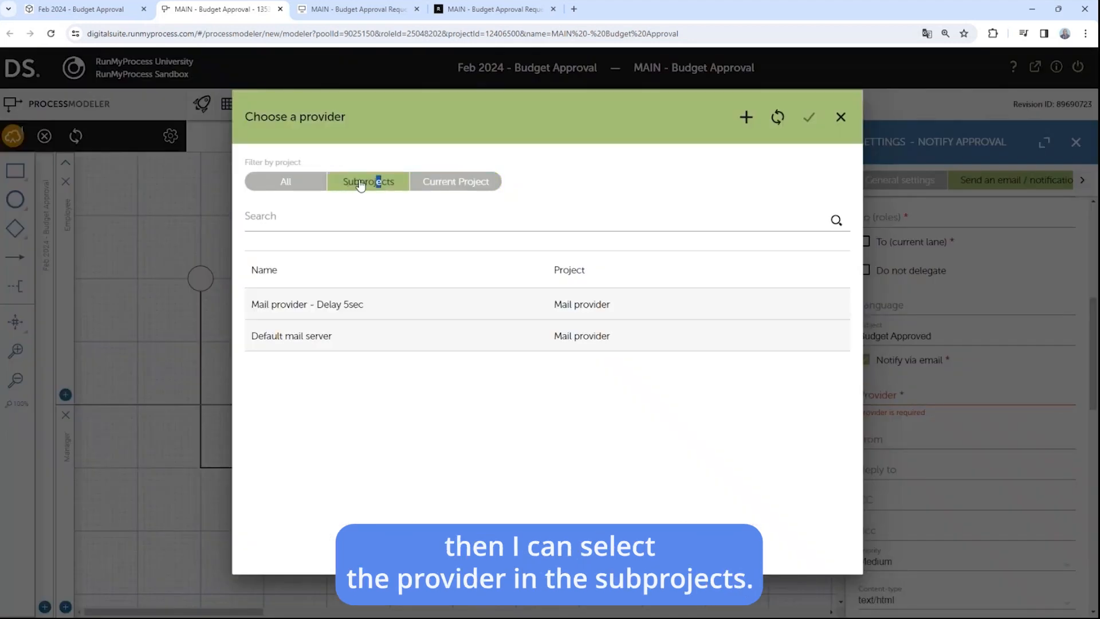
click(298, 338)
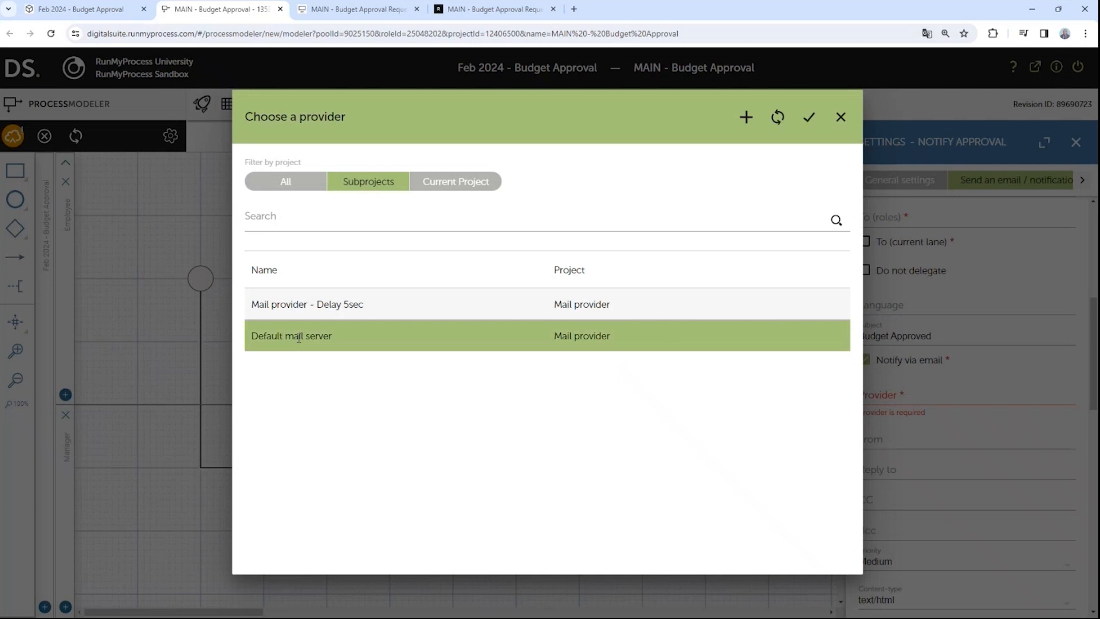
click(810, 119)
scroll(916, 305, down, 3)
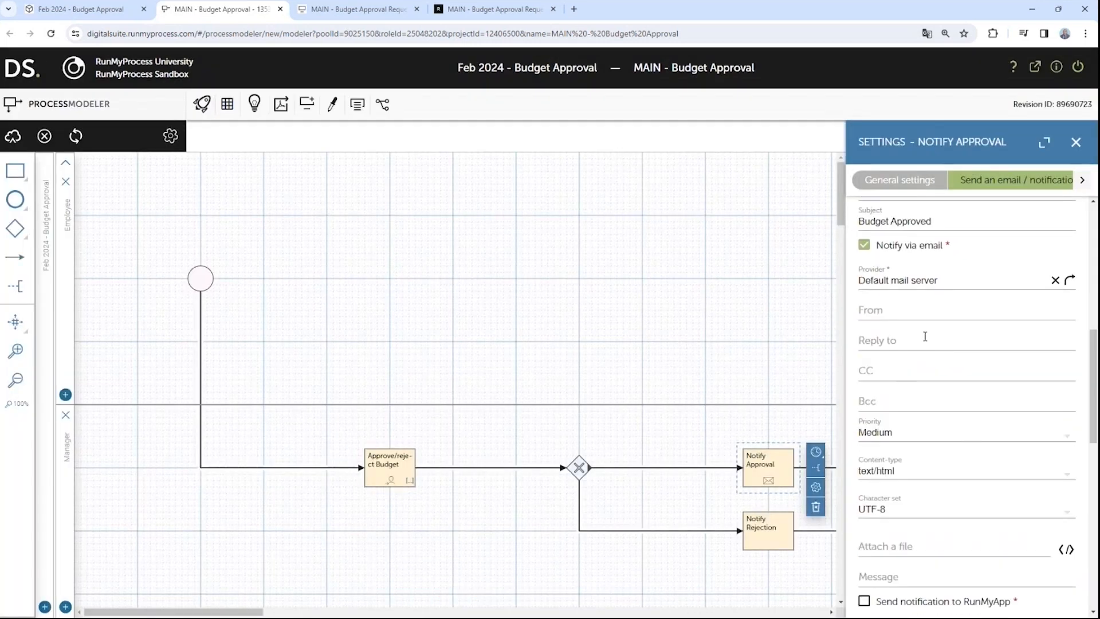
scroll(917, 343, down, 1)
scroll(917, 355, down, 4)
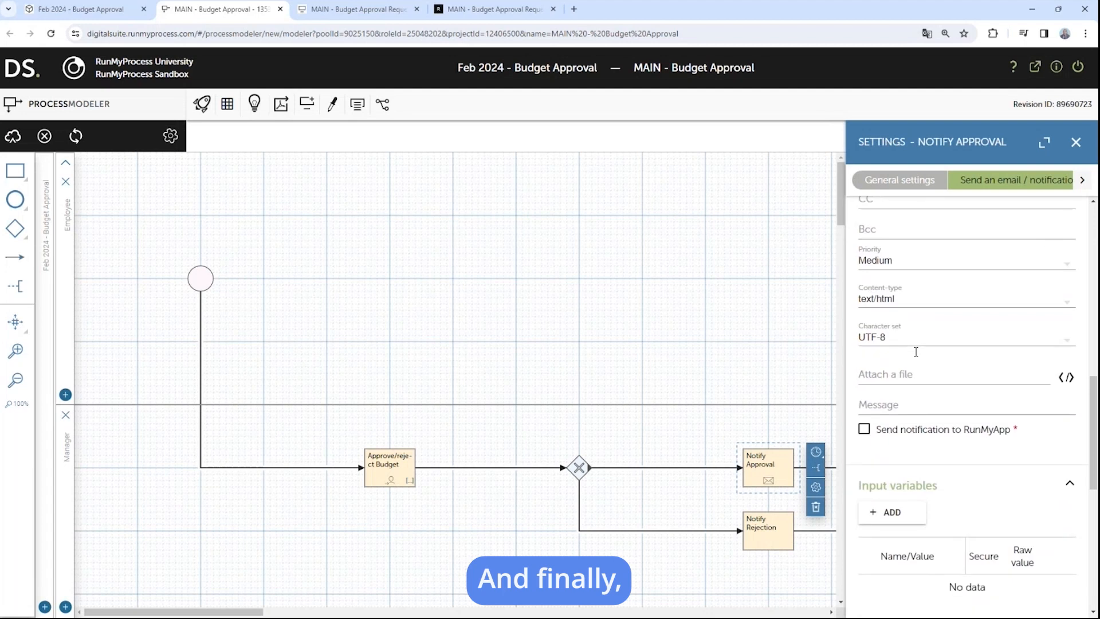
scroll(917, 355, up, 1)
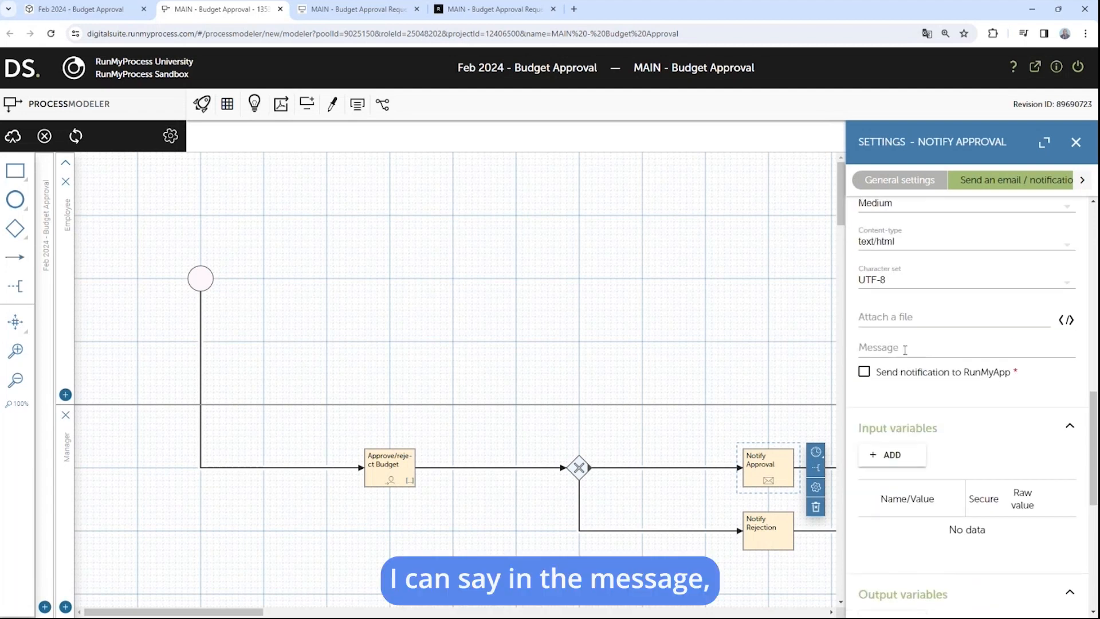
Step: Set the approval message to 'Good morning, Your Budget Request has been approved.' with 'Regards,' on a new line
click(905, 350)
click(400, 288)
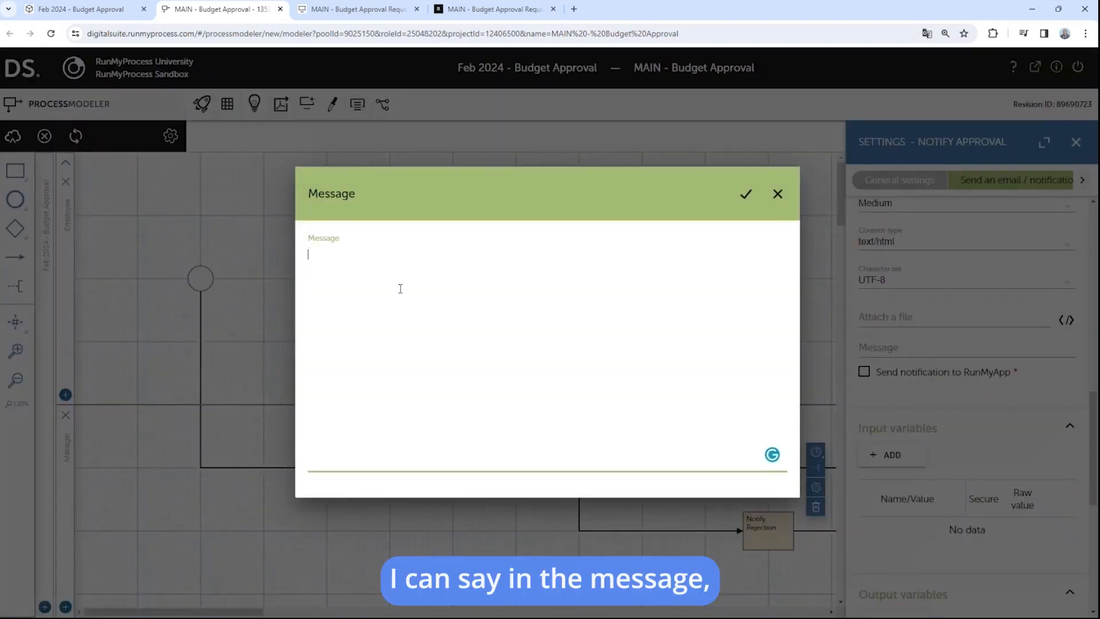
text(Good m)
text(orning, )
text(Your Budget)
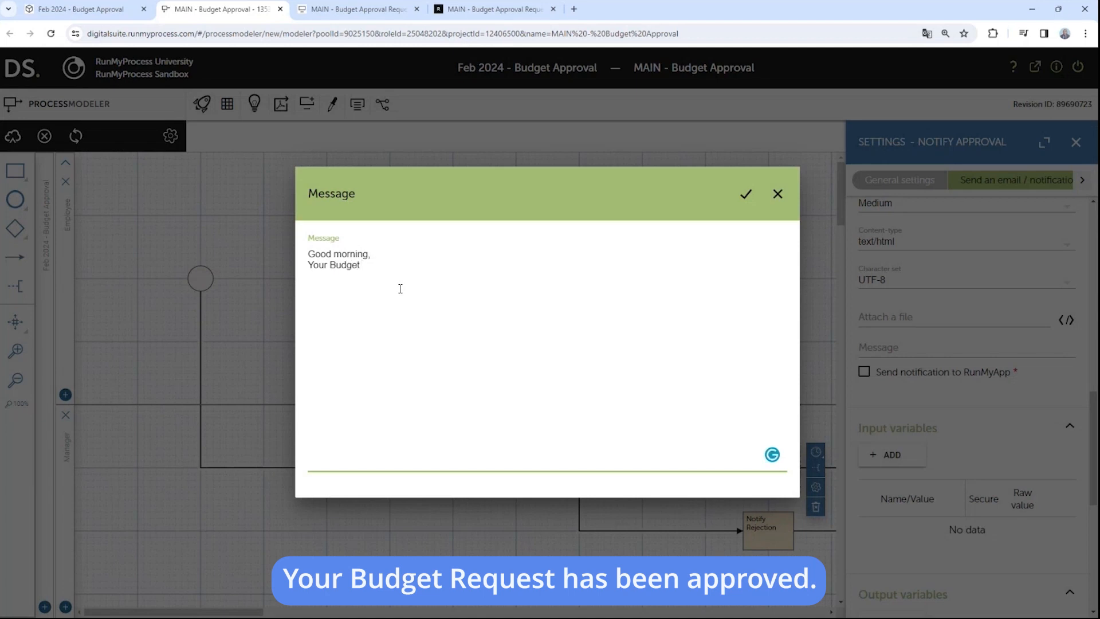
text( Request has been appr)
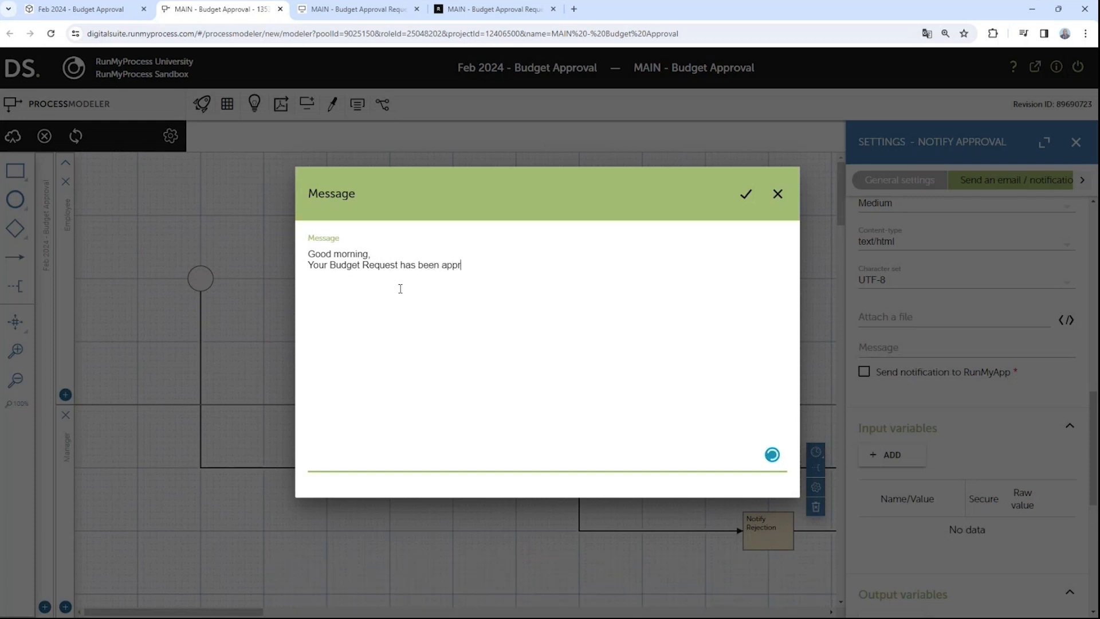
text(oved.)
key(Return)
text(Regards)
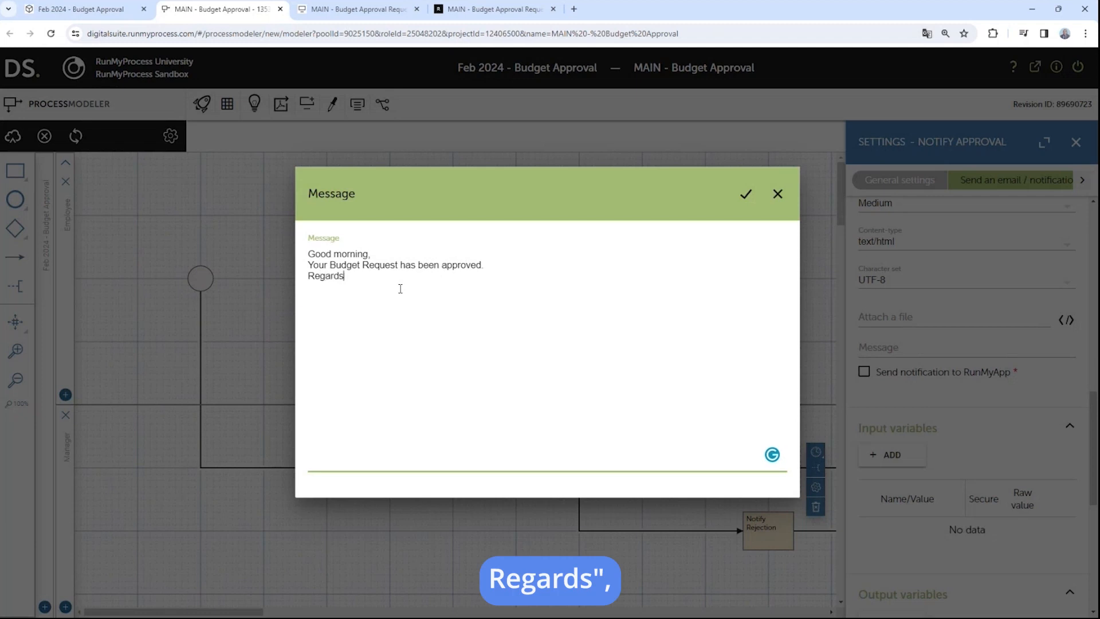
text(,)
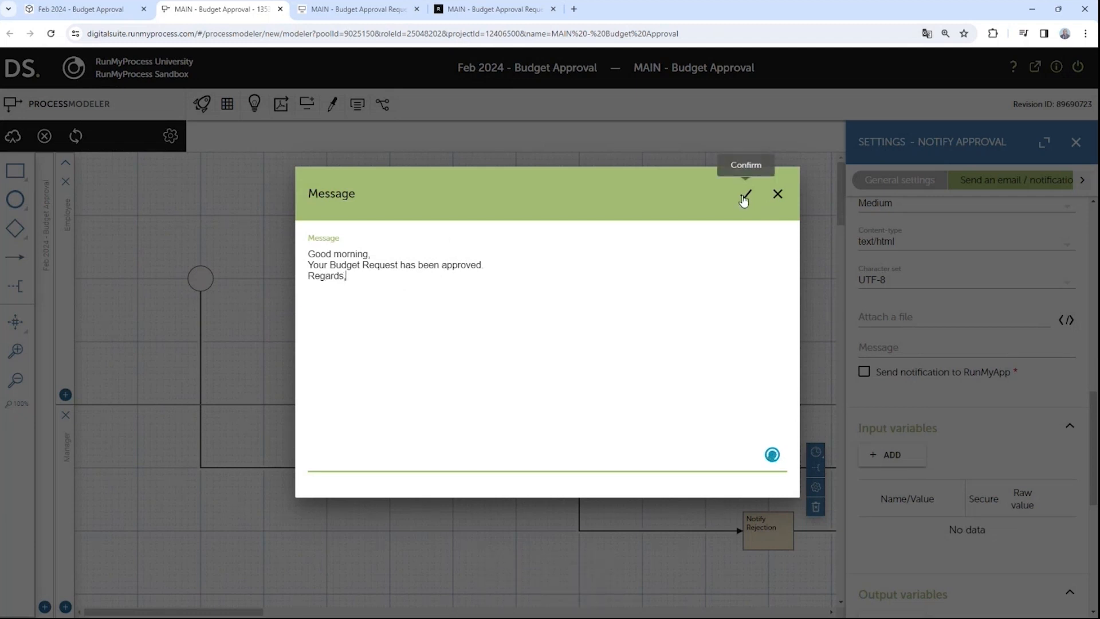
click(744, 197)
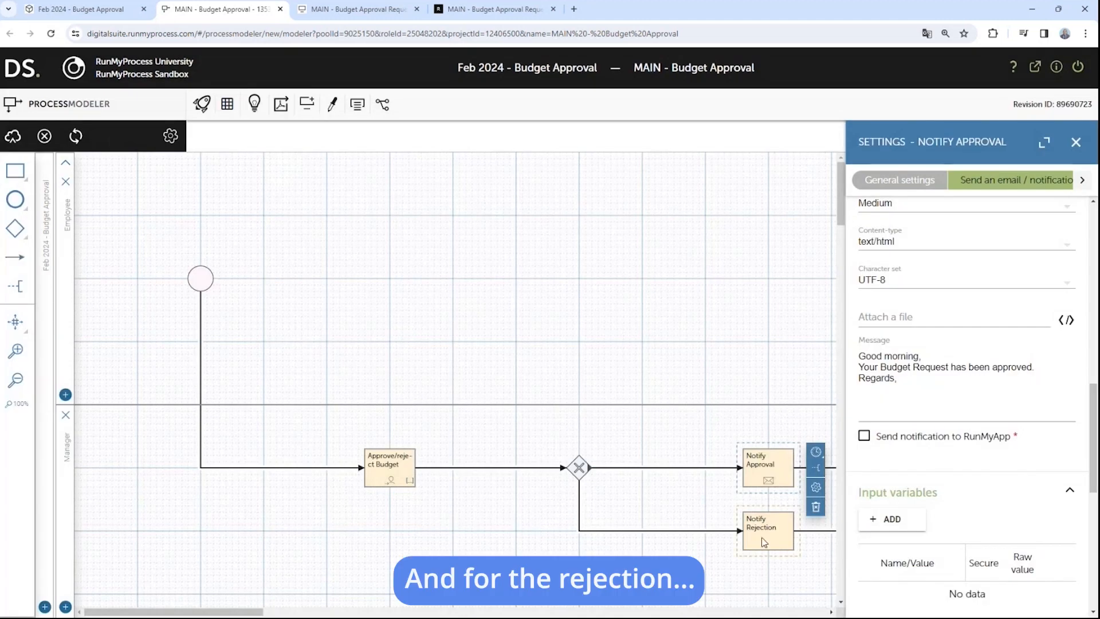
Step: Label the flow to Notify Approval 'Approved' and the flow to Notify Rejection 'Rejected'
double_click(669, 471)
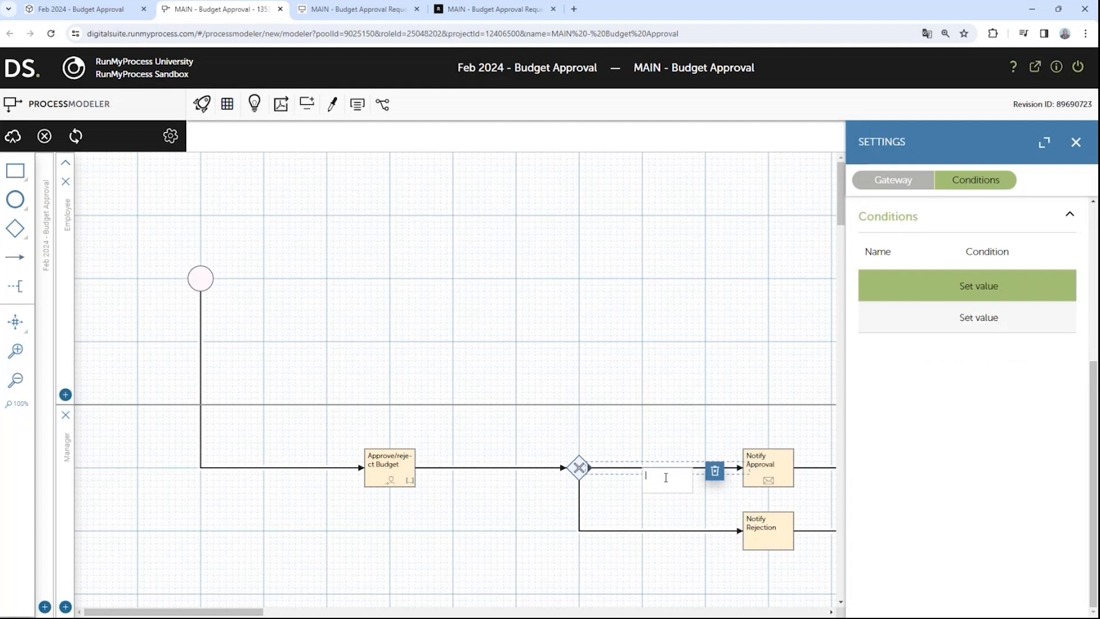
text(Appro)
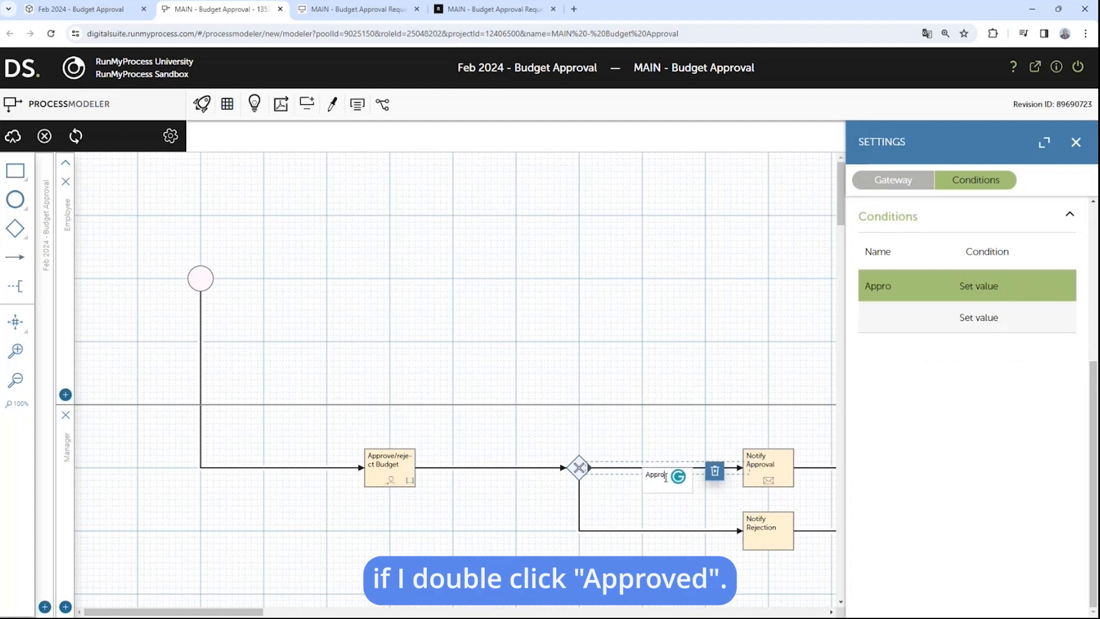
text(ved)
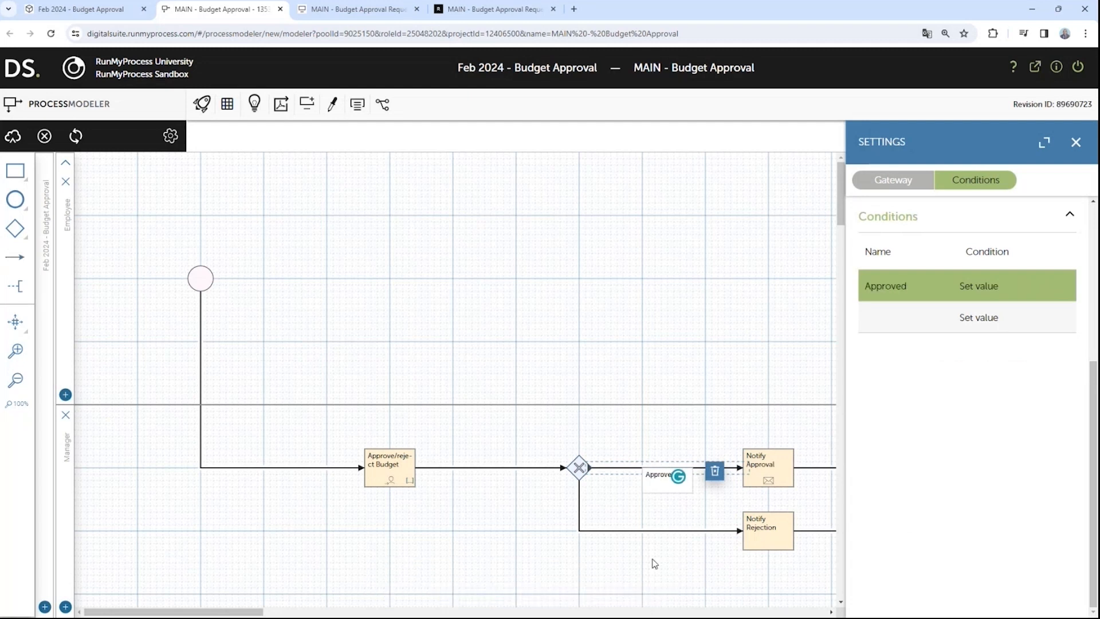
click(664, 533)
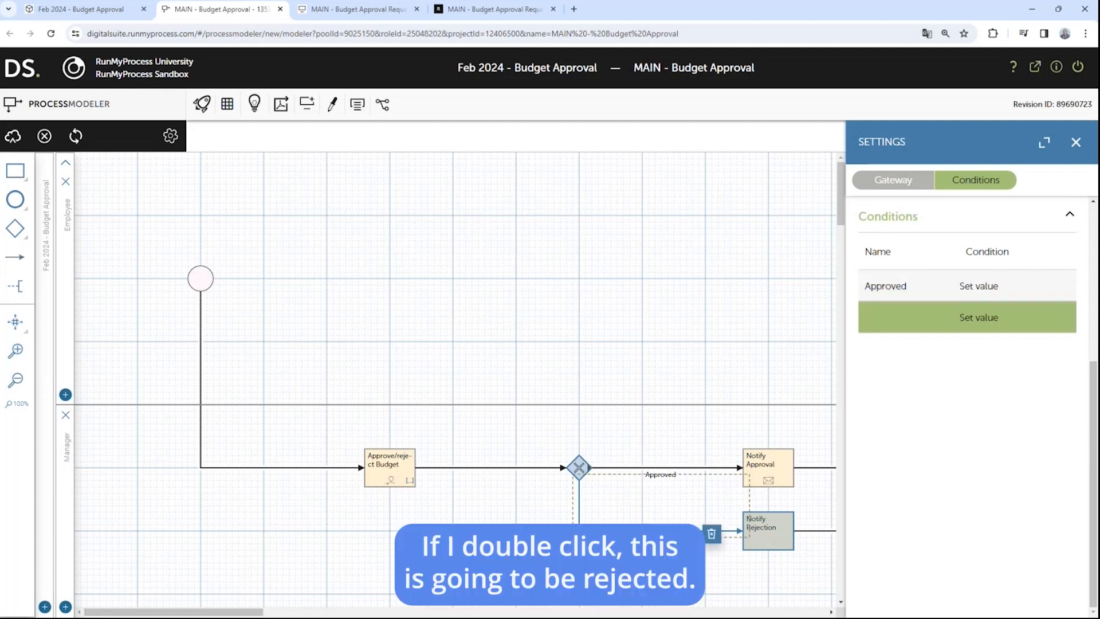
double_click(662, 535)
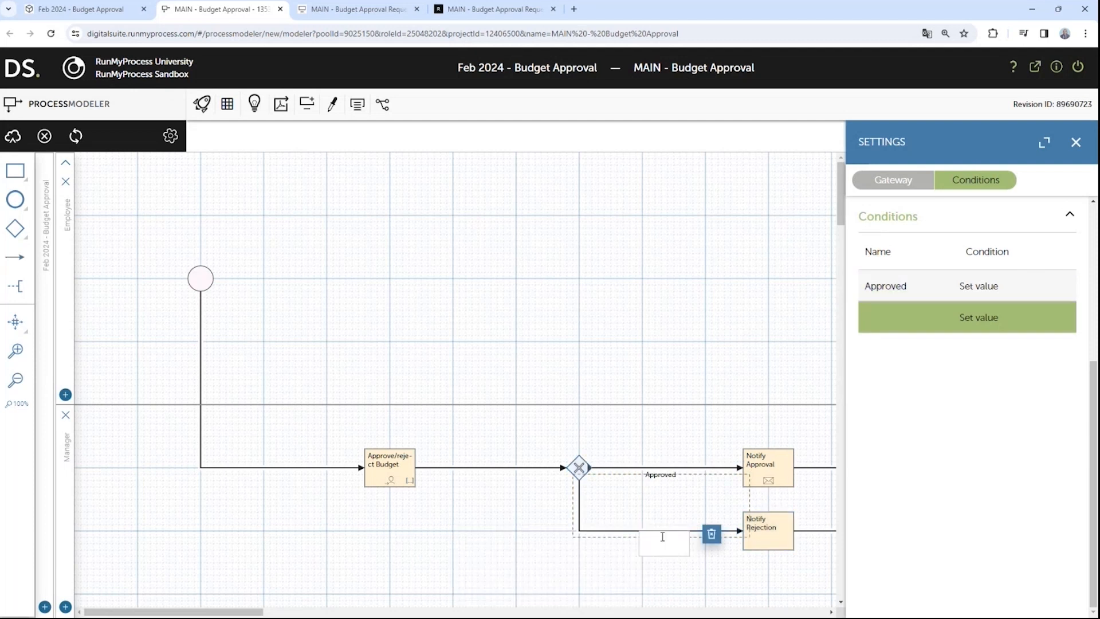
text(Rejected)
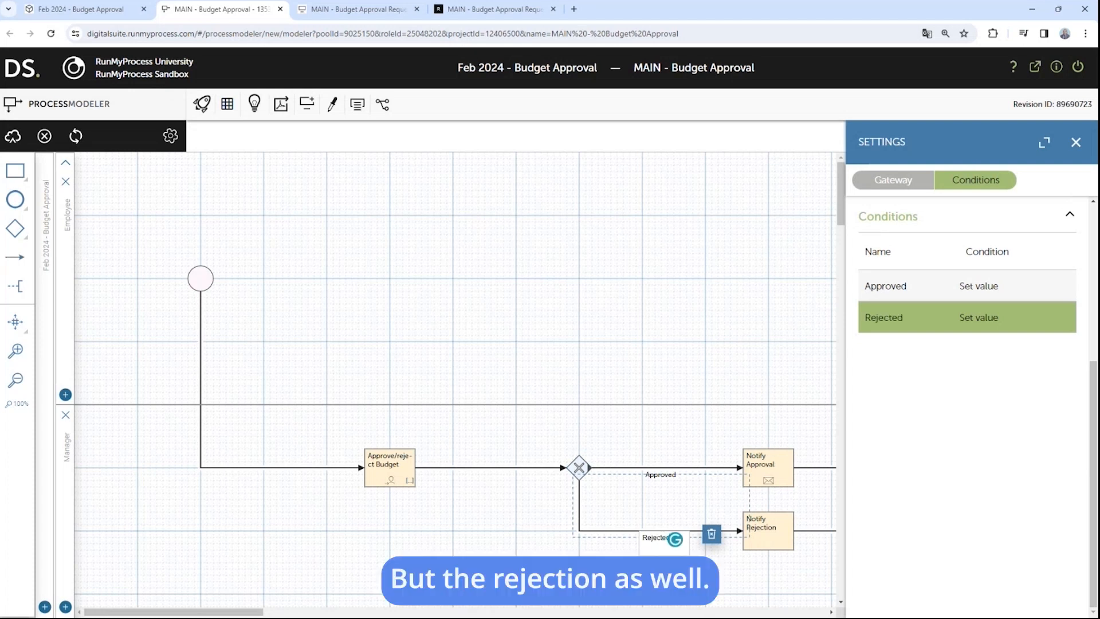
key(Return)
click(765, 533)
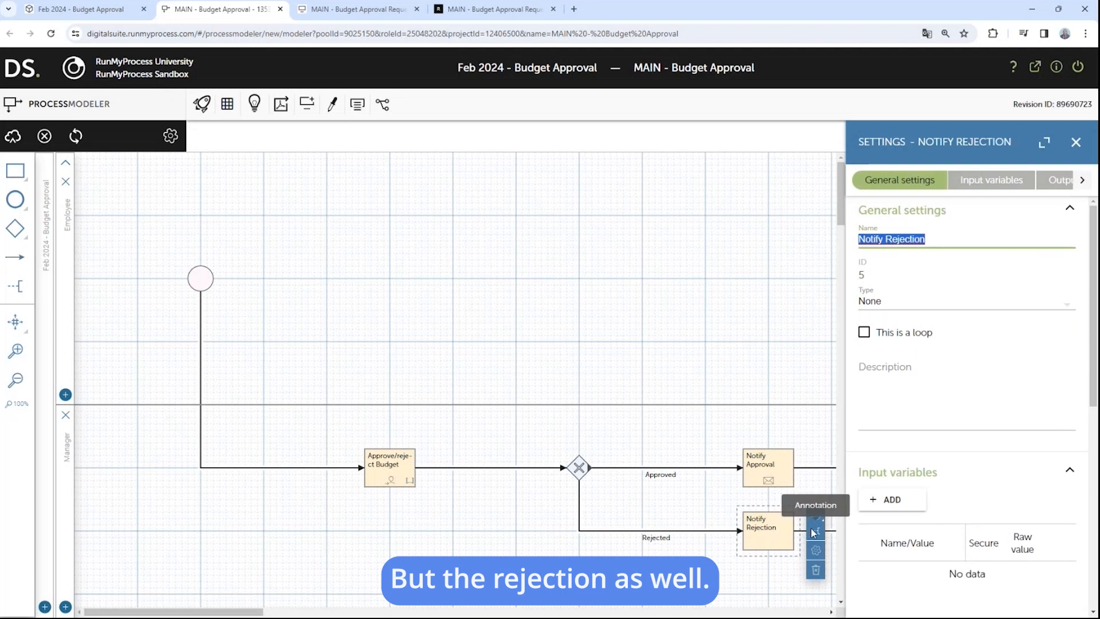
Step: Make Notify Rejection an Email / Notification to ${P_initiator.login} with subject Budget Request Rejected
click(966, 314)
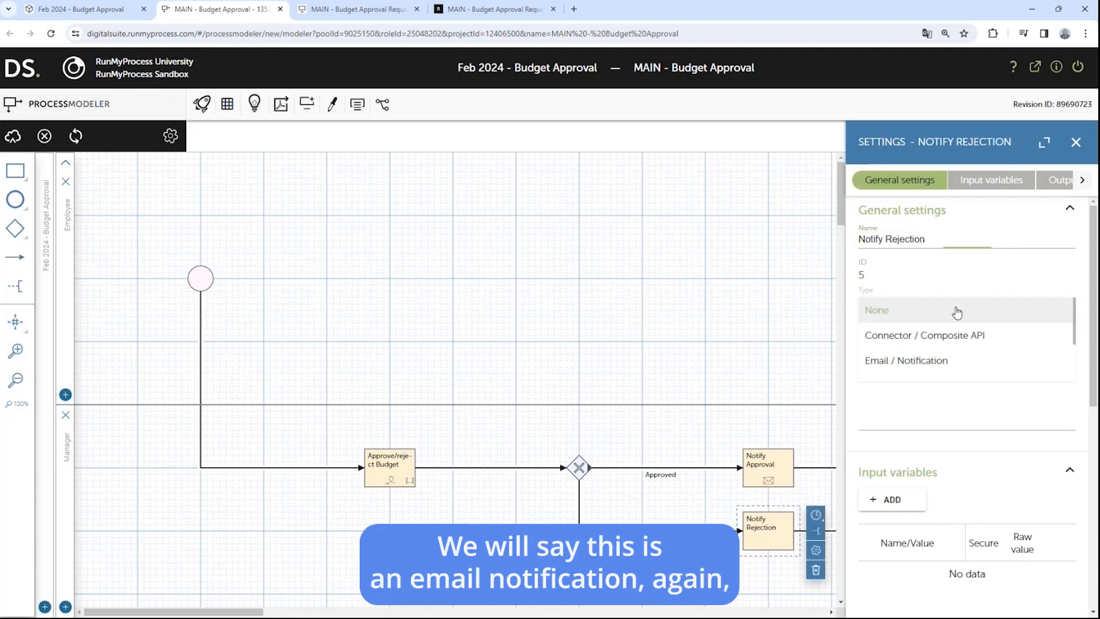
click(910, 362)
scroll(917, 378, down, 2)
click(903, 419)
text($)
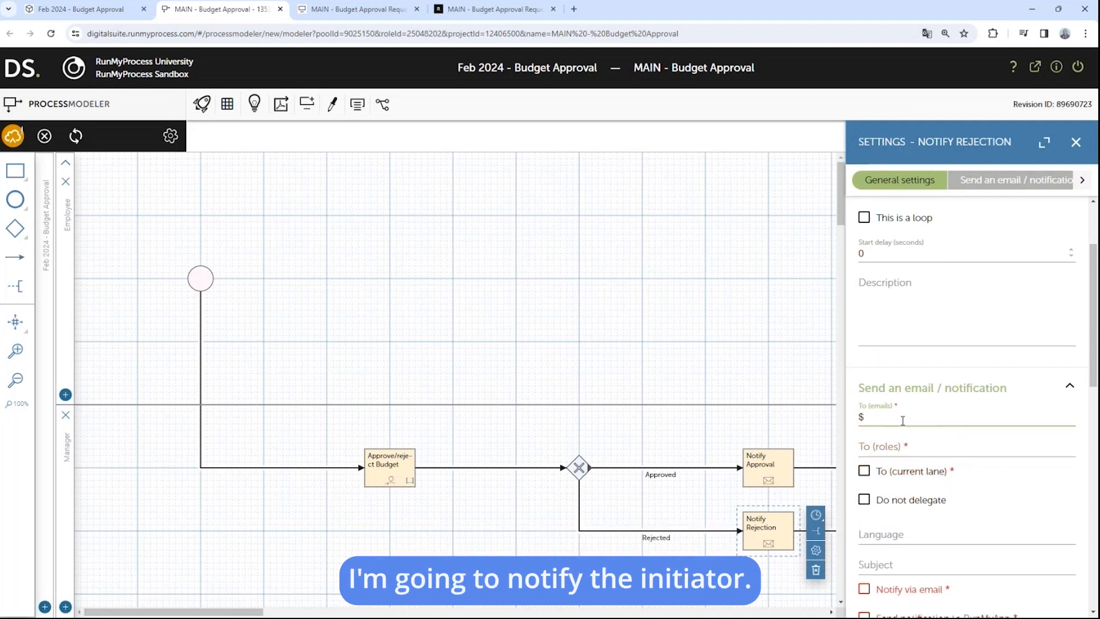
text({P_initiator)
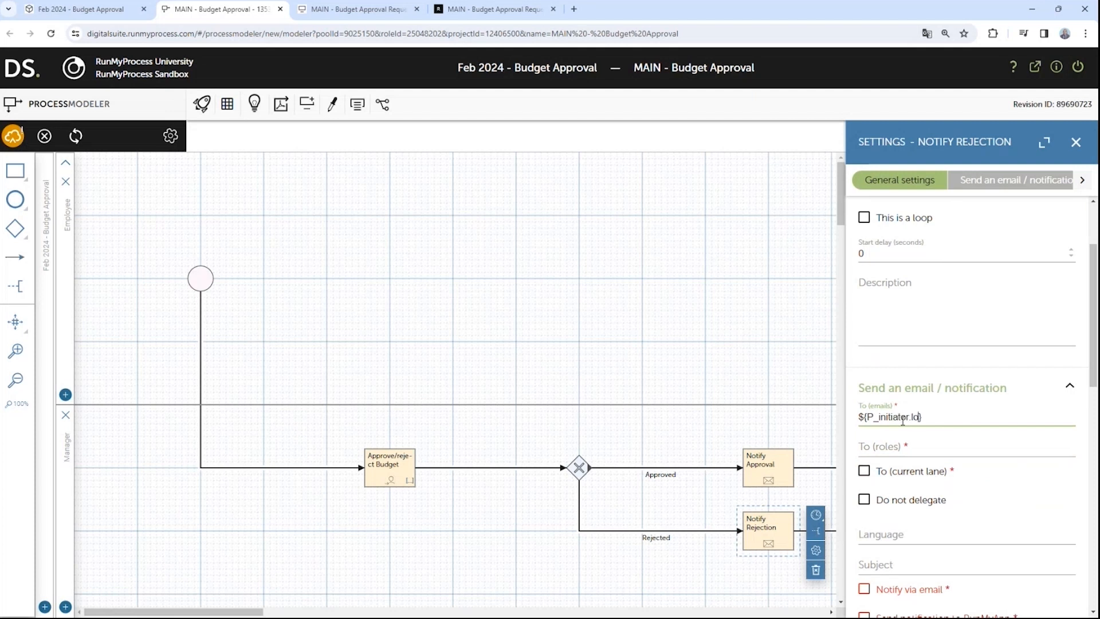
text(.login)
scroll(911, 458, down, 3)
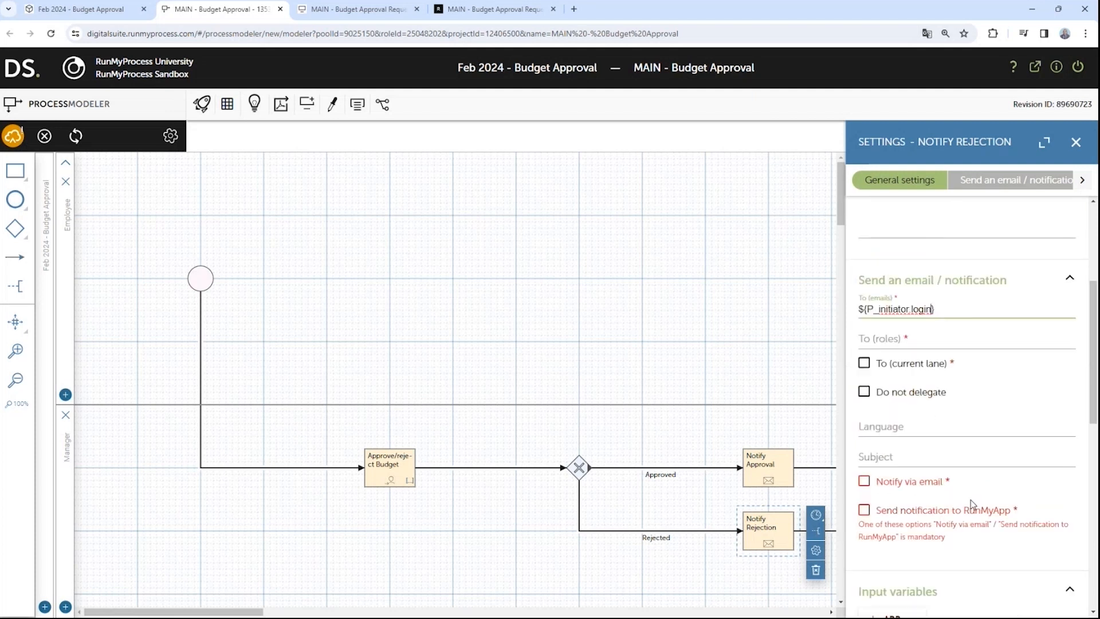
click(915, 398)
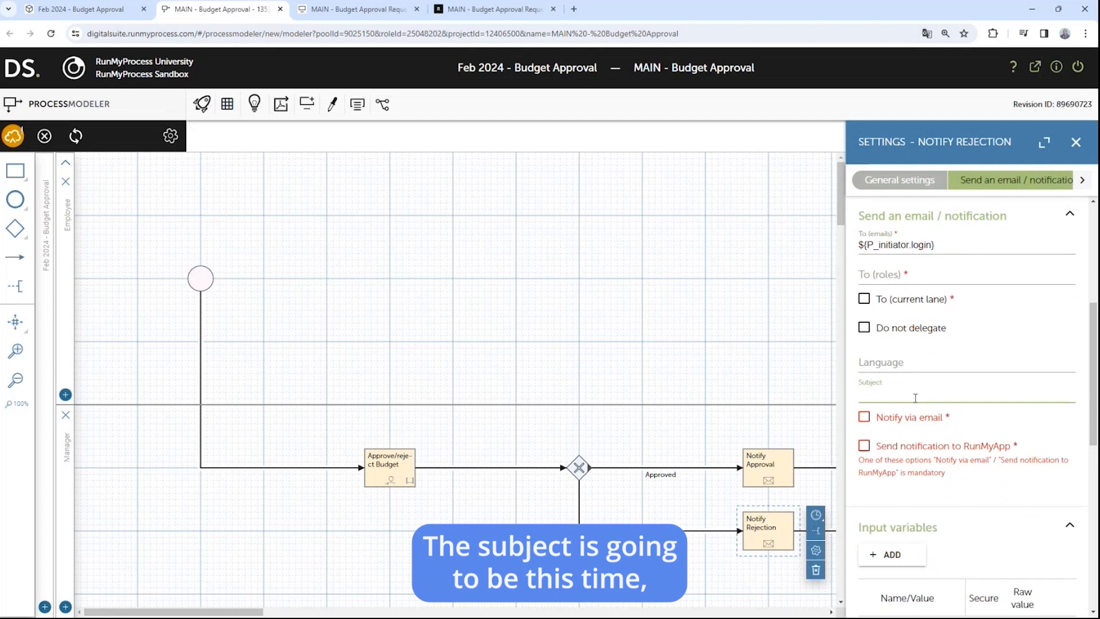
text(Budget Request R)
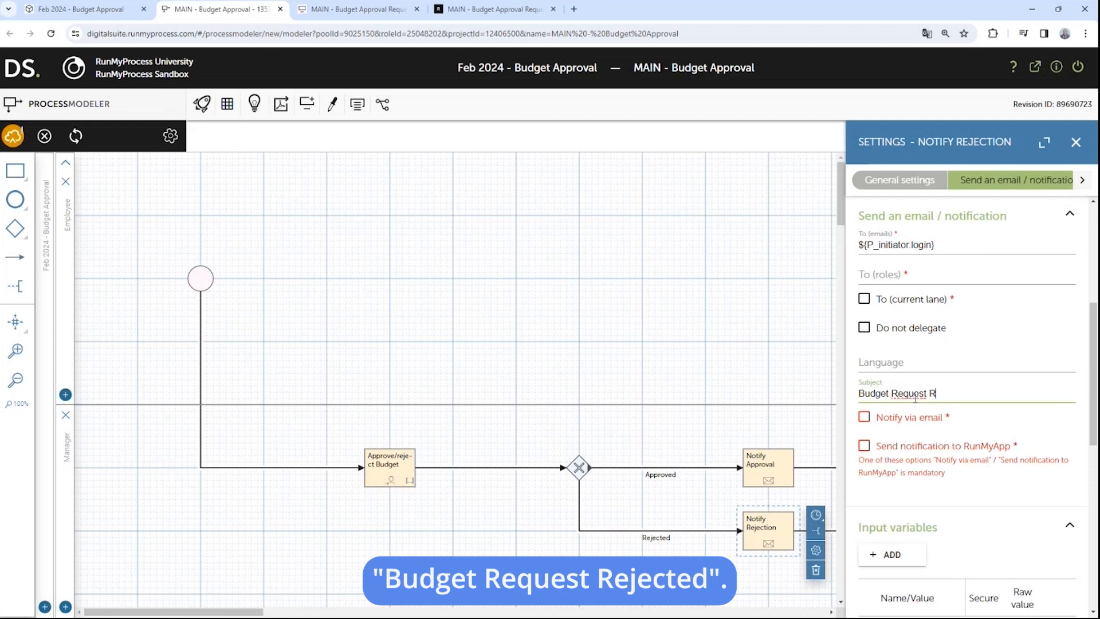
text(ejected)
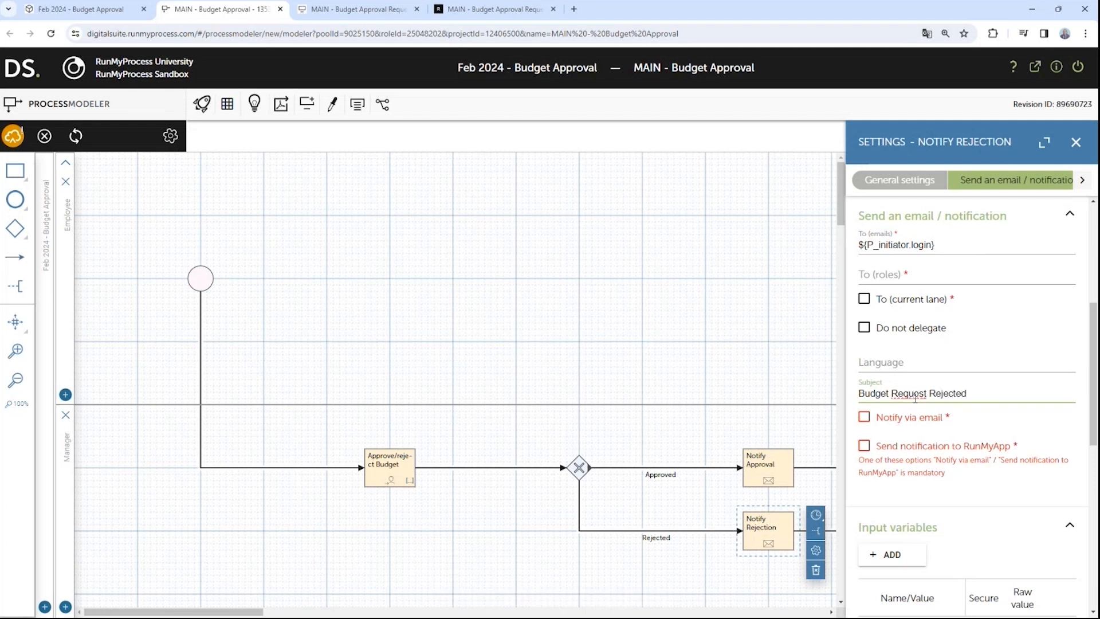
click(863, 422)
Step: Enable Notify via email and choose the subproject's Default mail server as the provider
click(864, 422)
scroll(906, 384, down, 1)
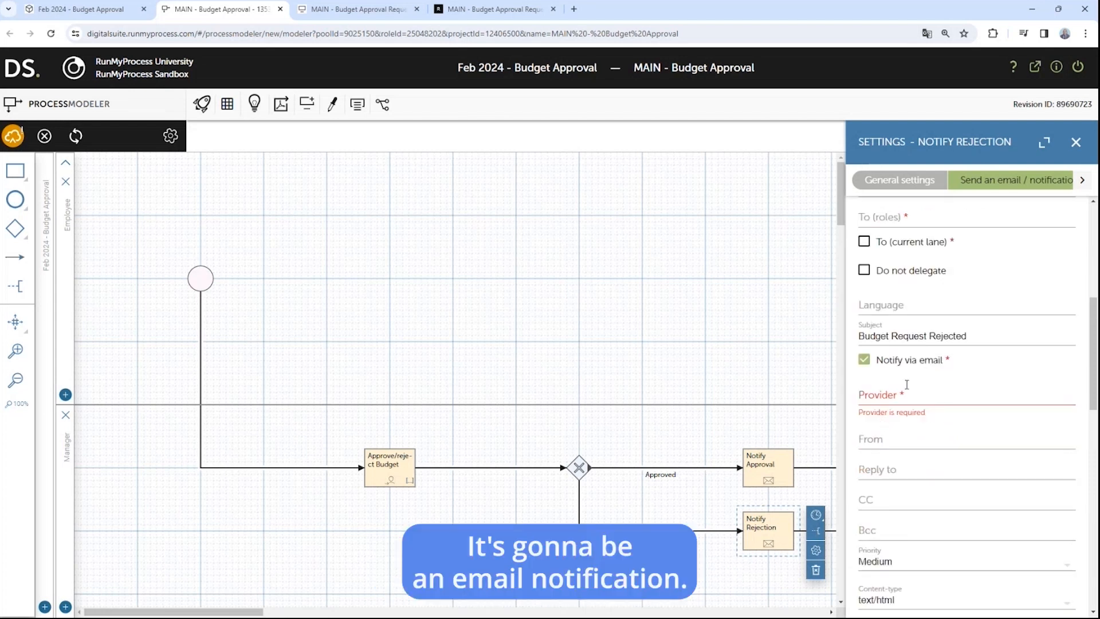
click(902, 396)
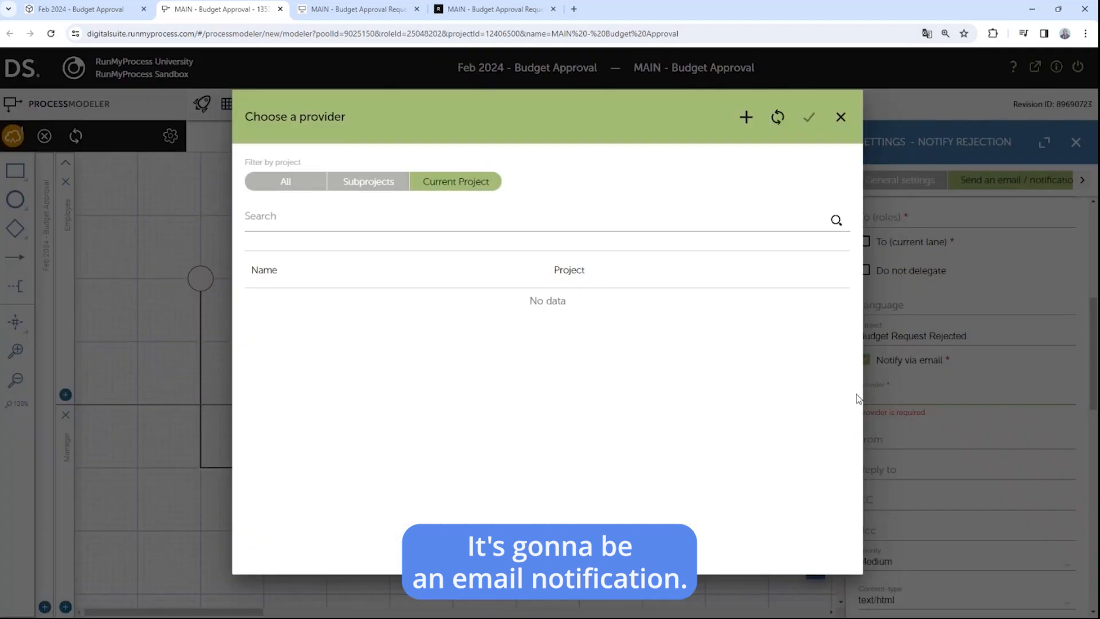
click(364, 189)
click(329, 334)
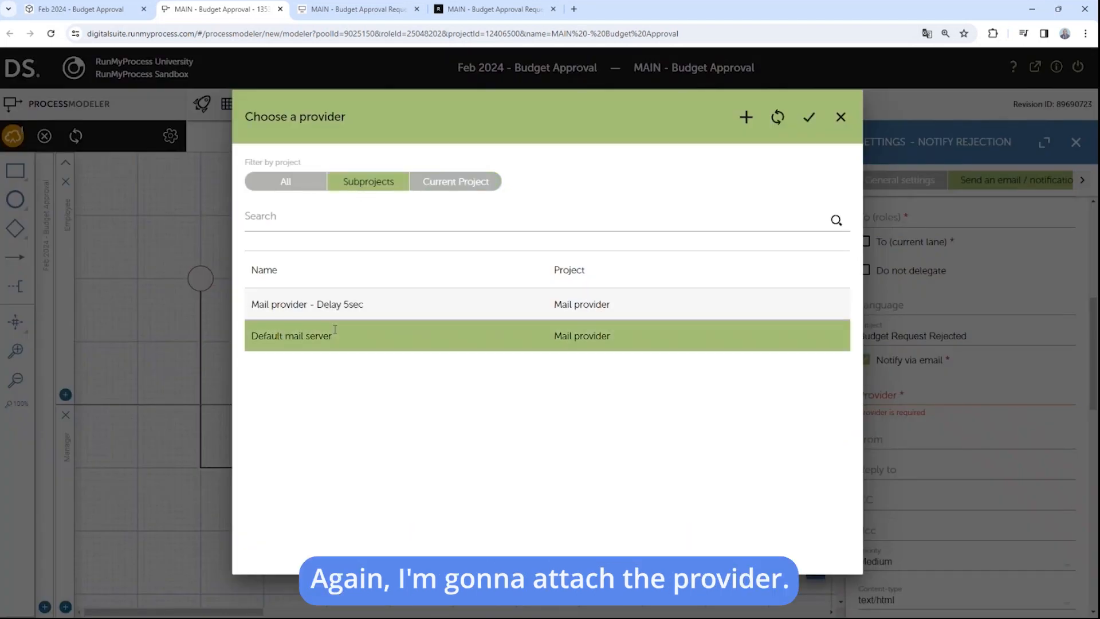
click(809, 119)
scroll(899, 408, down, 5)
Step: Set the message to 'Good morning, Your budget request has been rejected. Regards,' and save a new revision
click(900, 408)
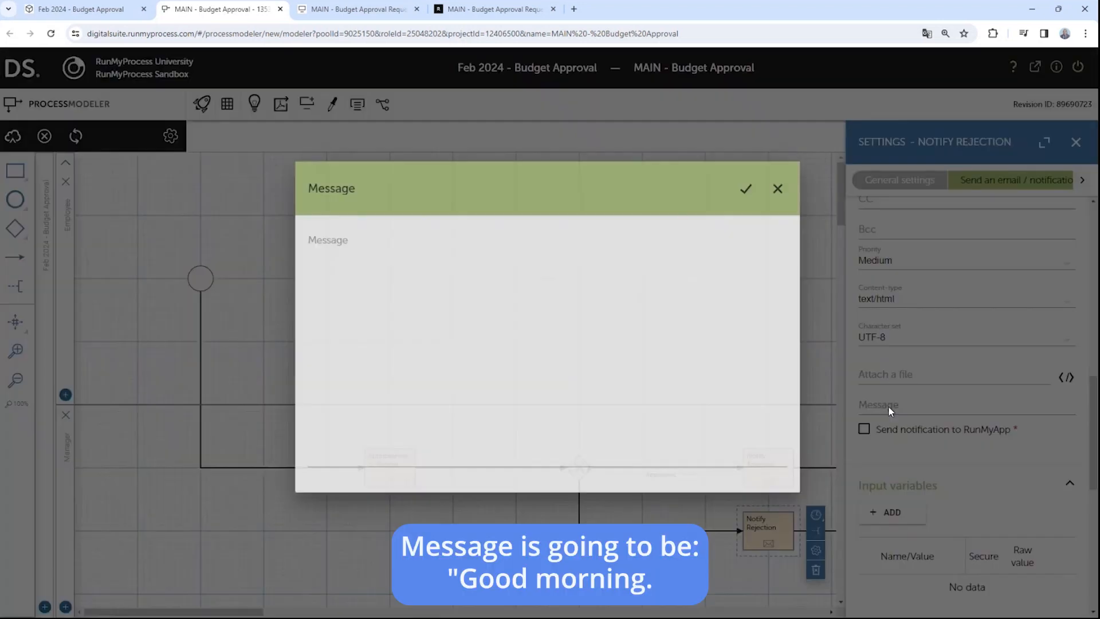
text(Goo)
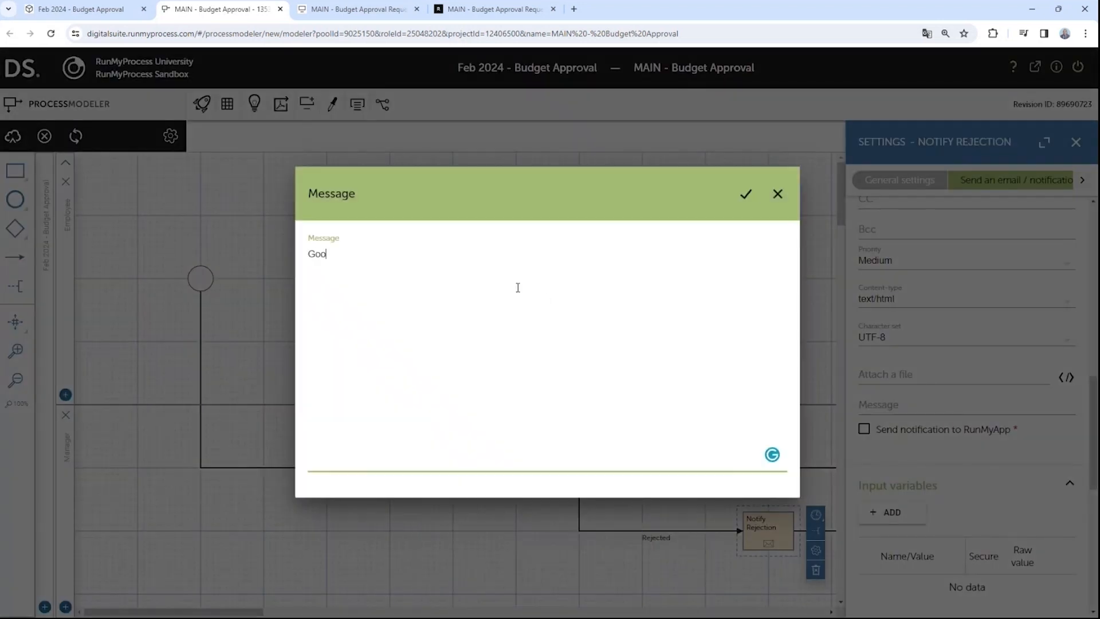
text(d morning, )
text(You)
text(r bud)
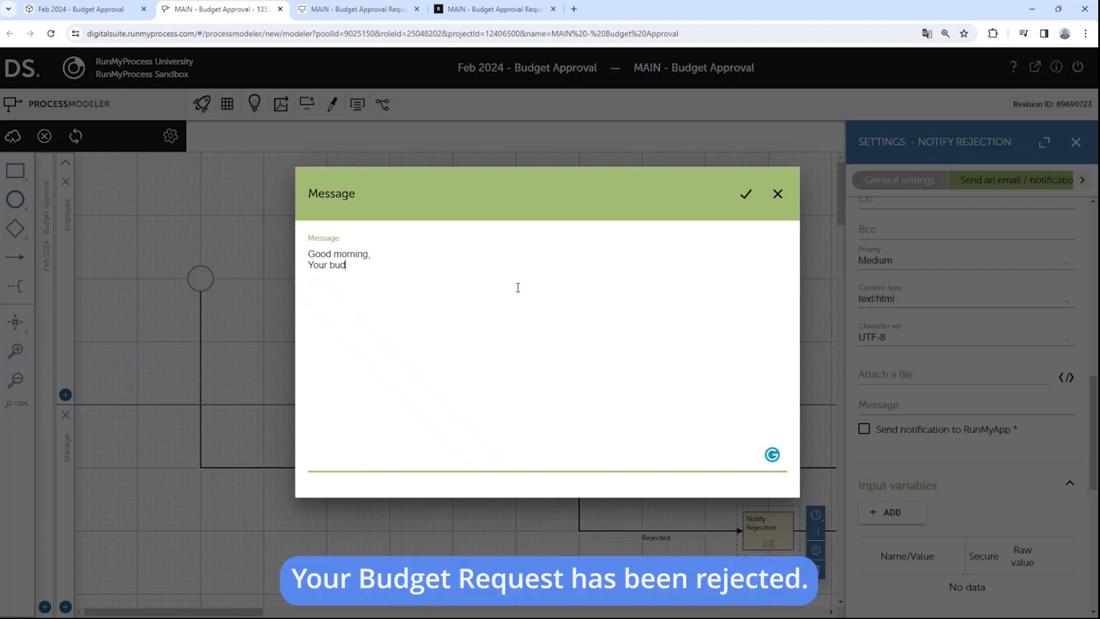
text(get request has been rejected)
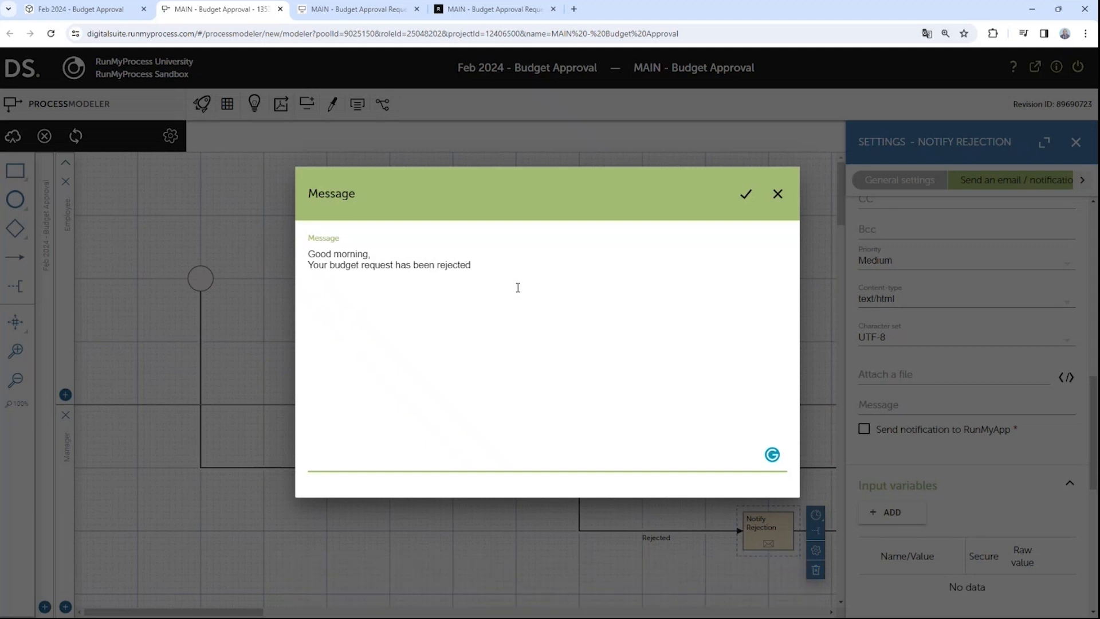
text(. Regards,)
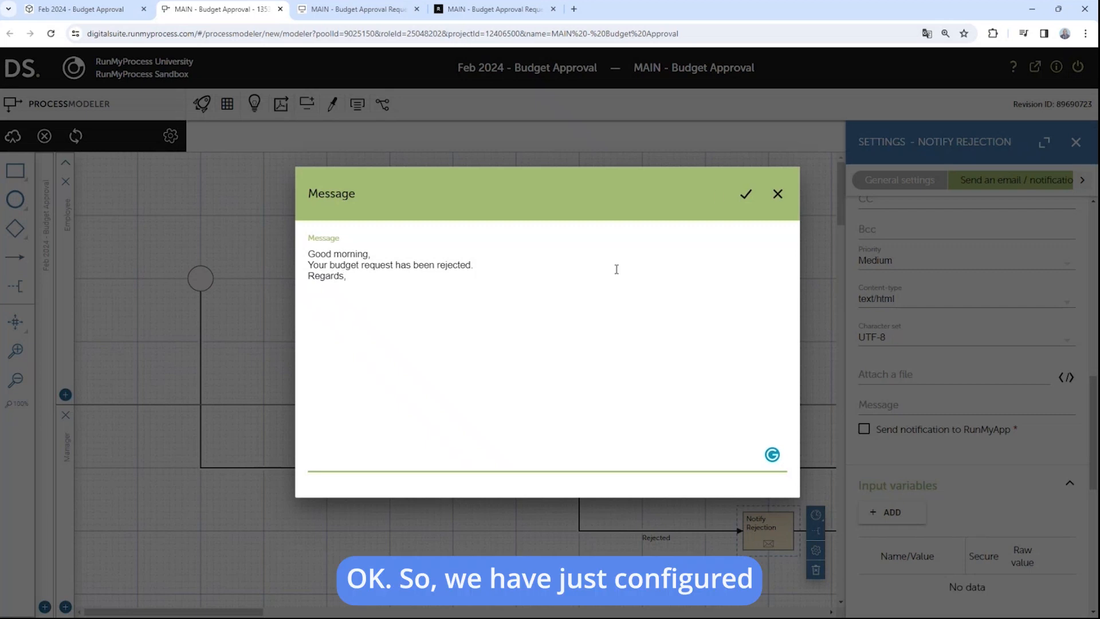
click(746, 194)
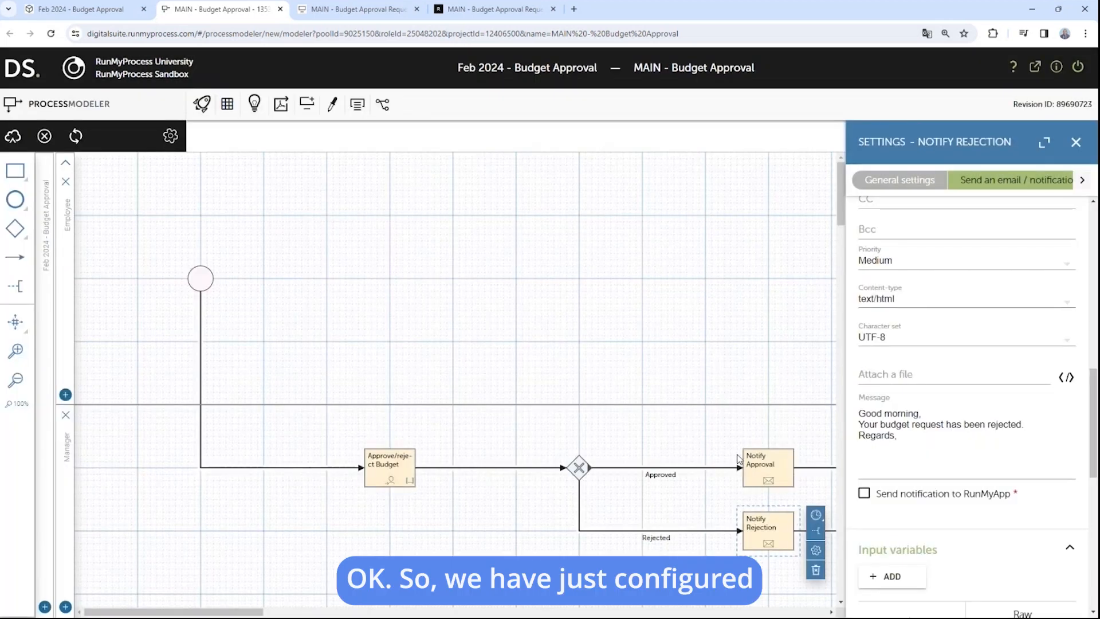
click(12, 137)
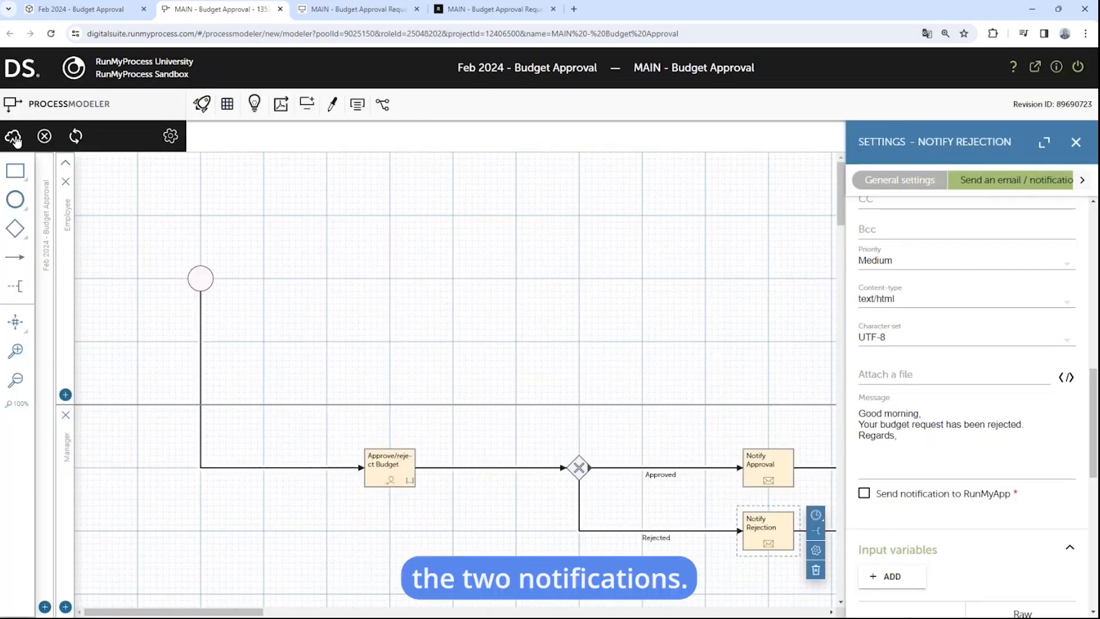
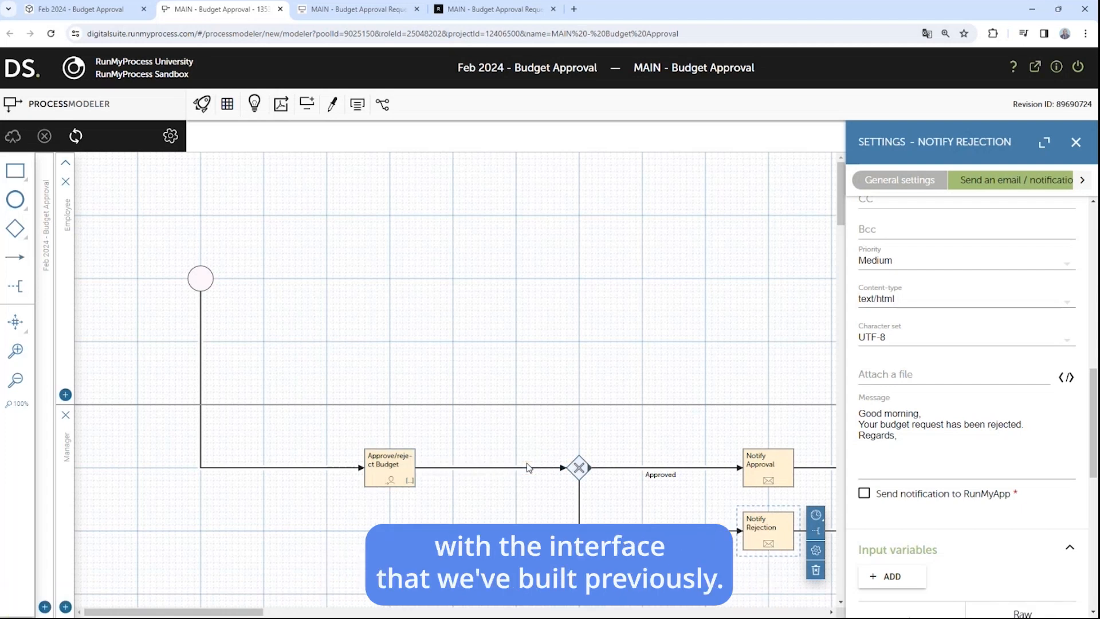
Step: Drag a Submit button widget onto the Budget Approval Request form's Launch screen
click(363, 10)
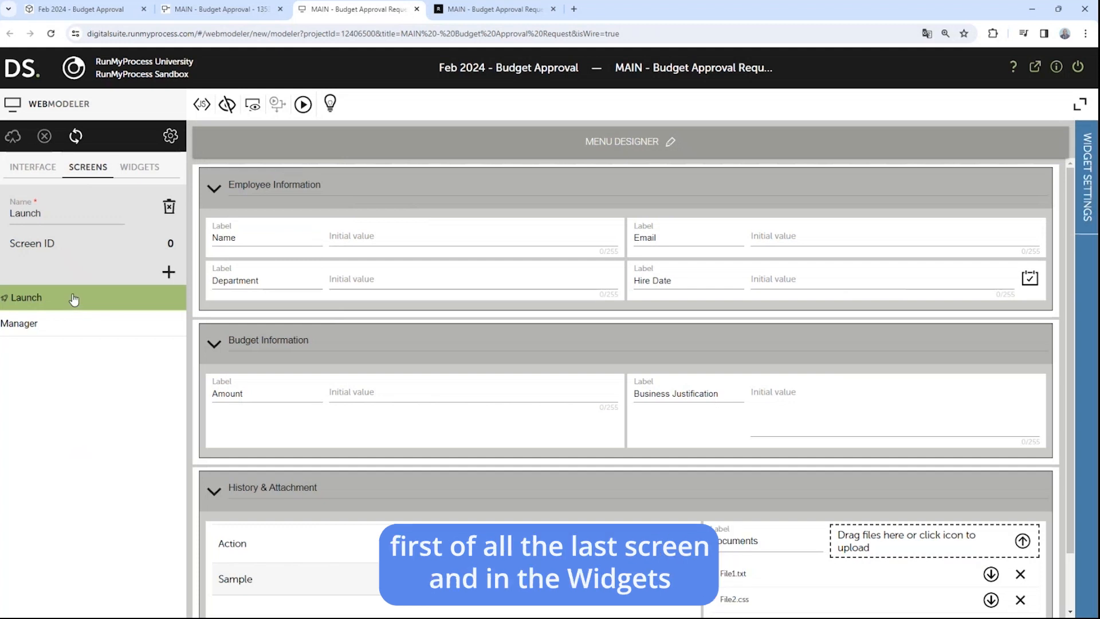
scroll(417, 404, down, 2)
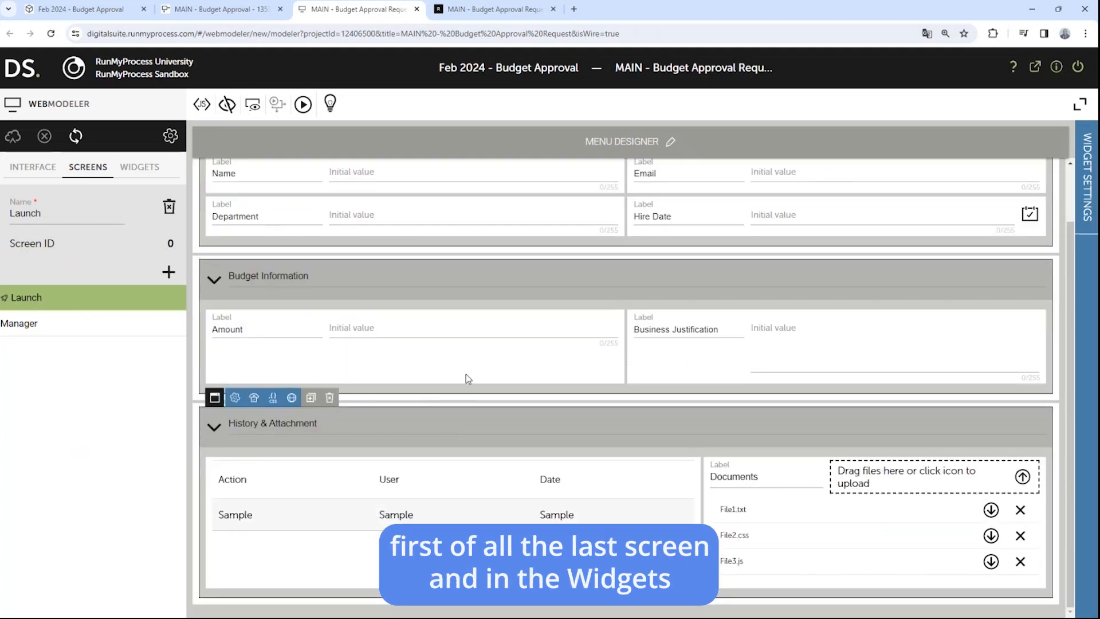
click(132, 172)
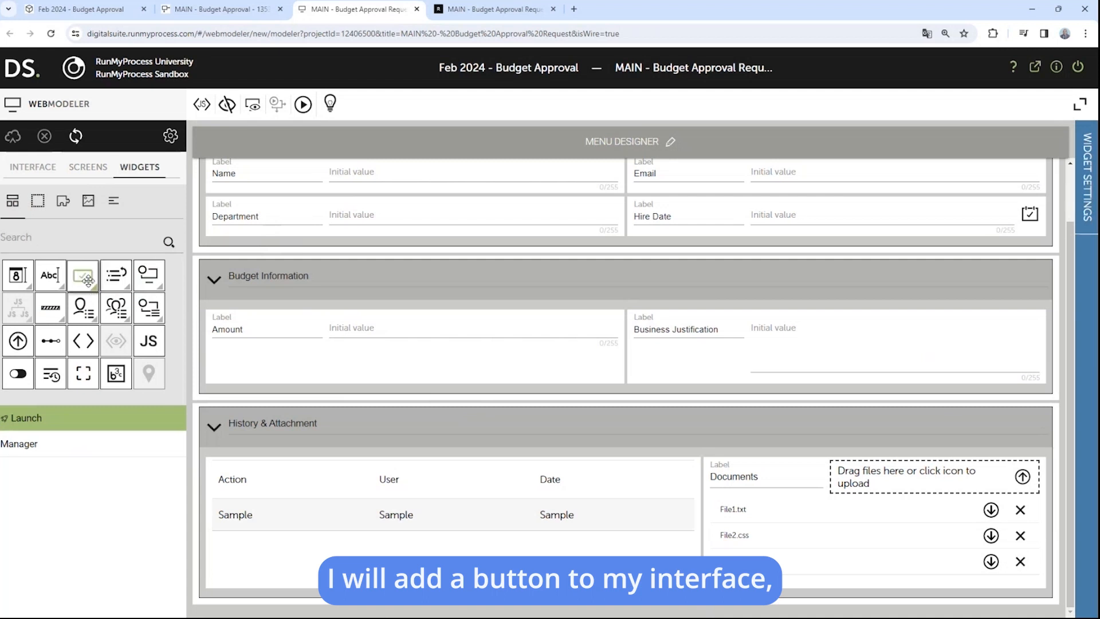
drag(92, 286, 777, 598)
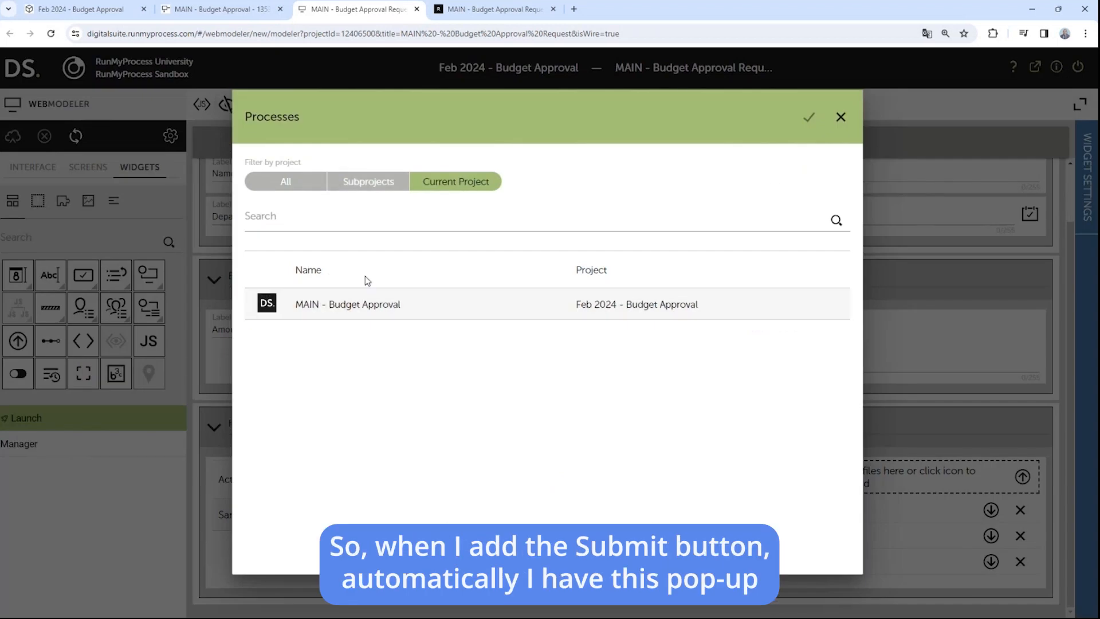
Step: Bind the Launch button to the MAIN - Budget Approval process and save a new interface revision
click(380, 307)
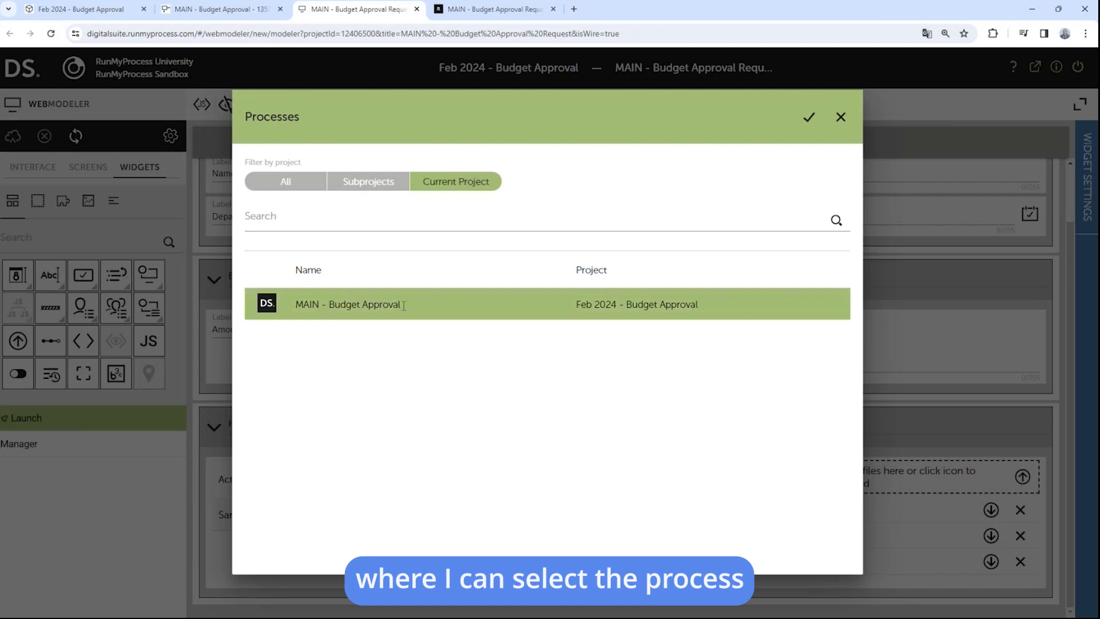
click(809, 117)
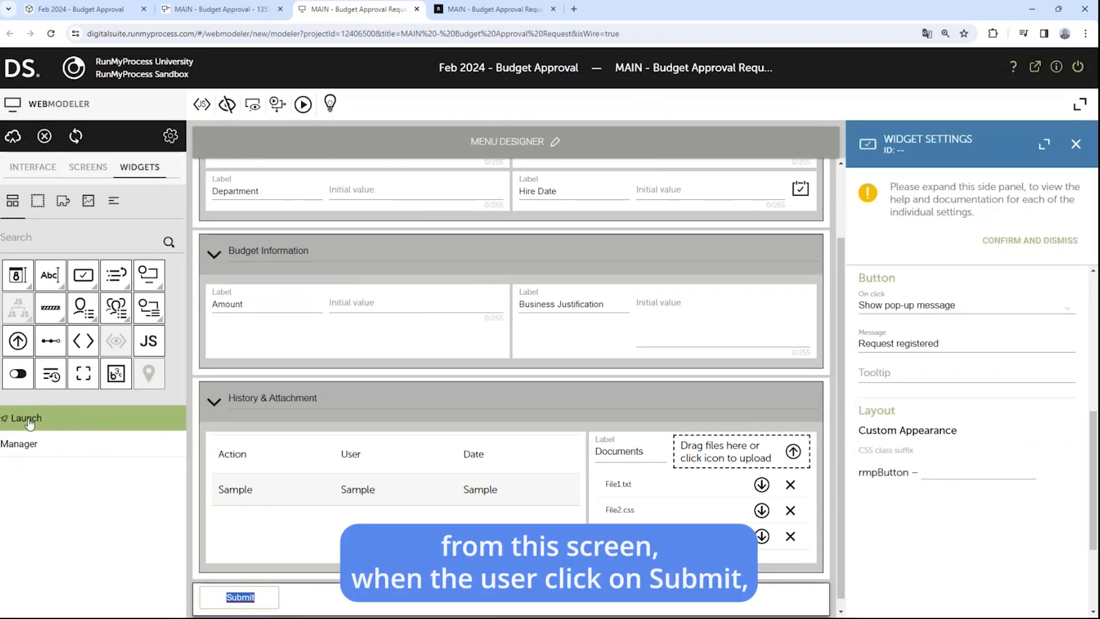
scroll(589, 453, down, 1)
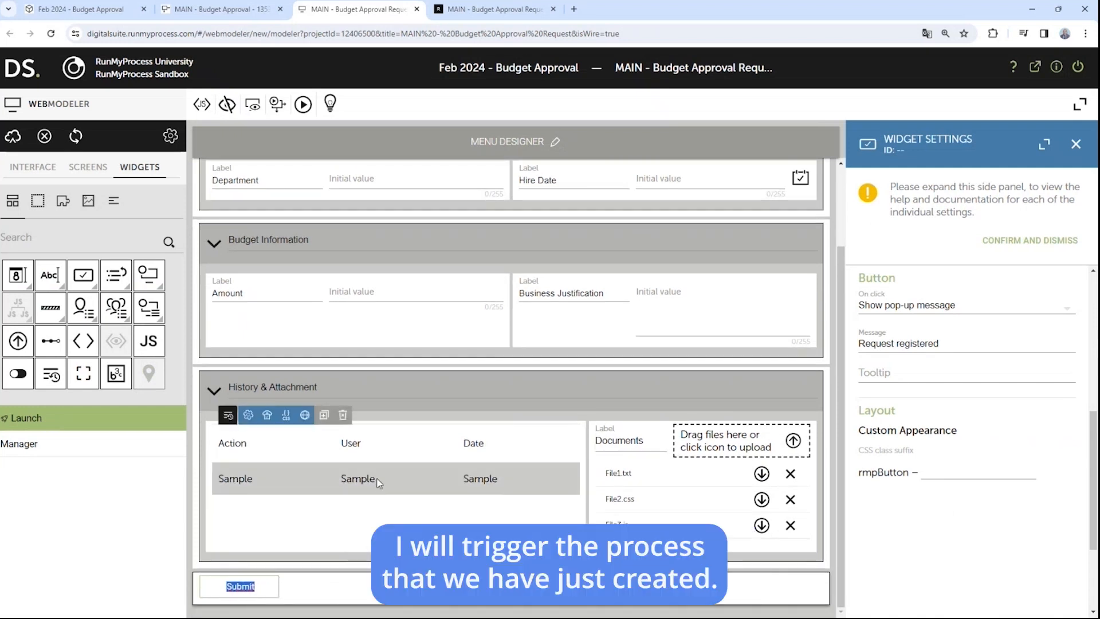
click(13, 137)
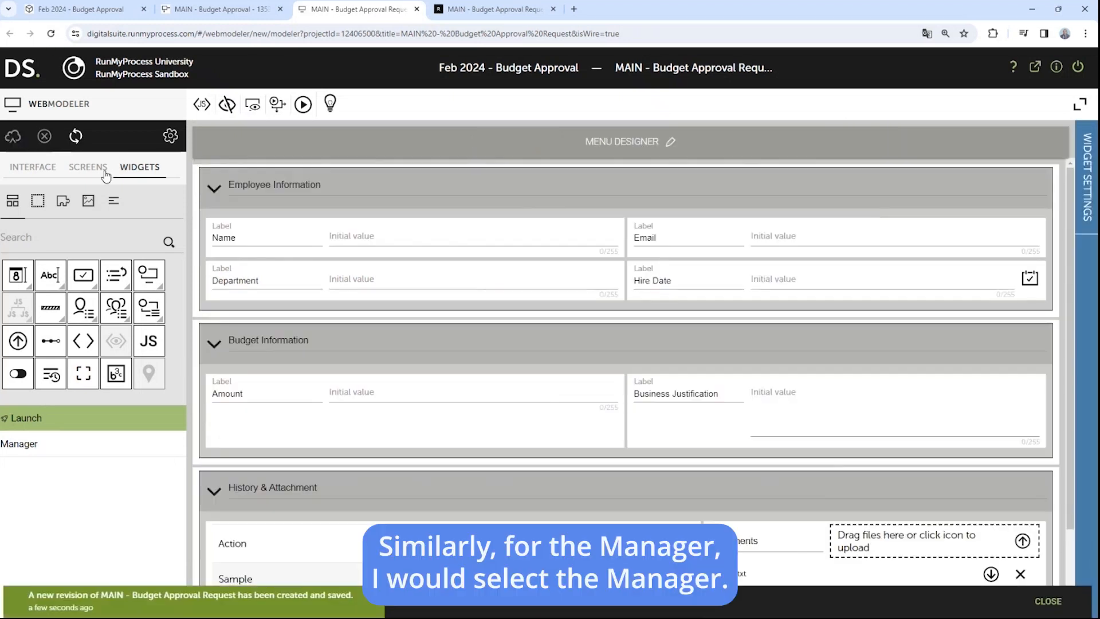
click(73, 444)
Step: Place two Submit buttons on the Manager screen and label them Approve and Reject
scroll(544, 391, down, 2)
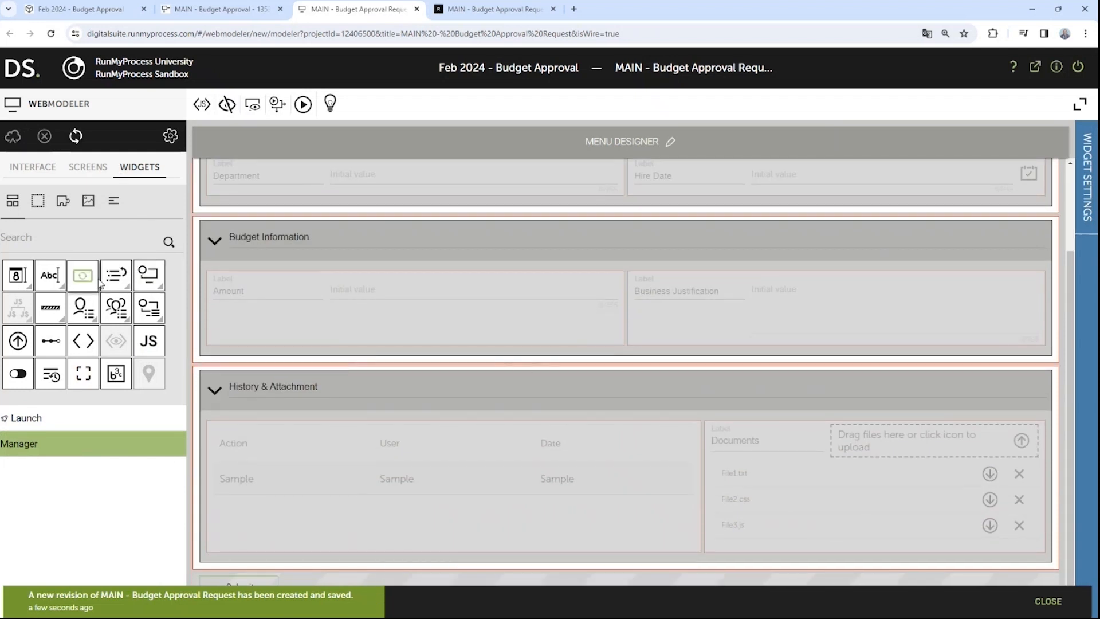
drag(83, 279, 314, 610)
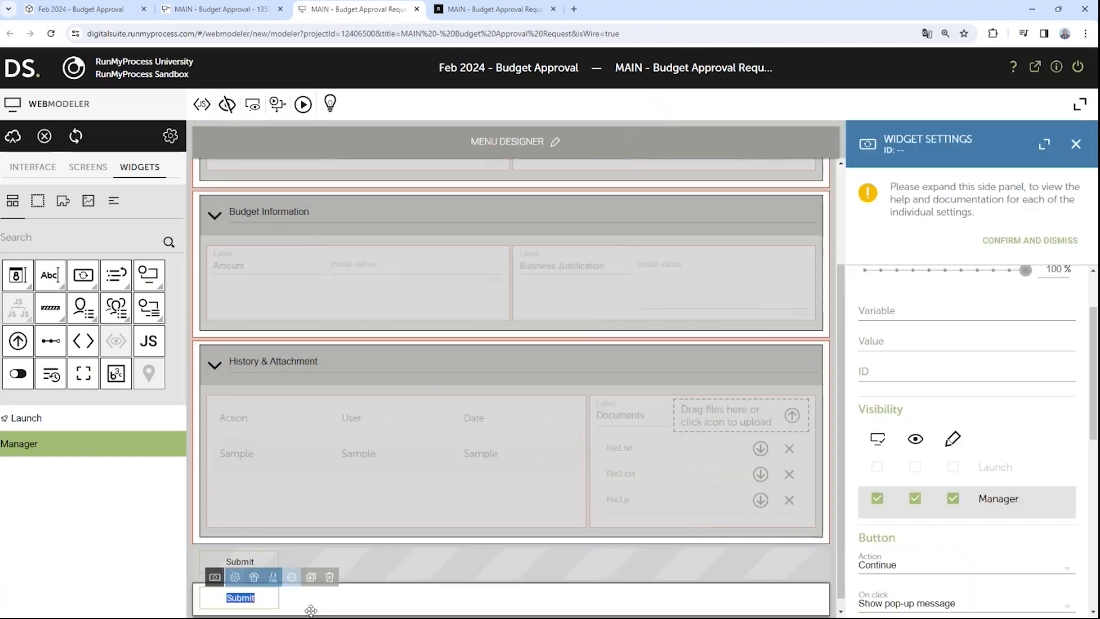
drag(83, 276, 634, 594)
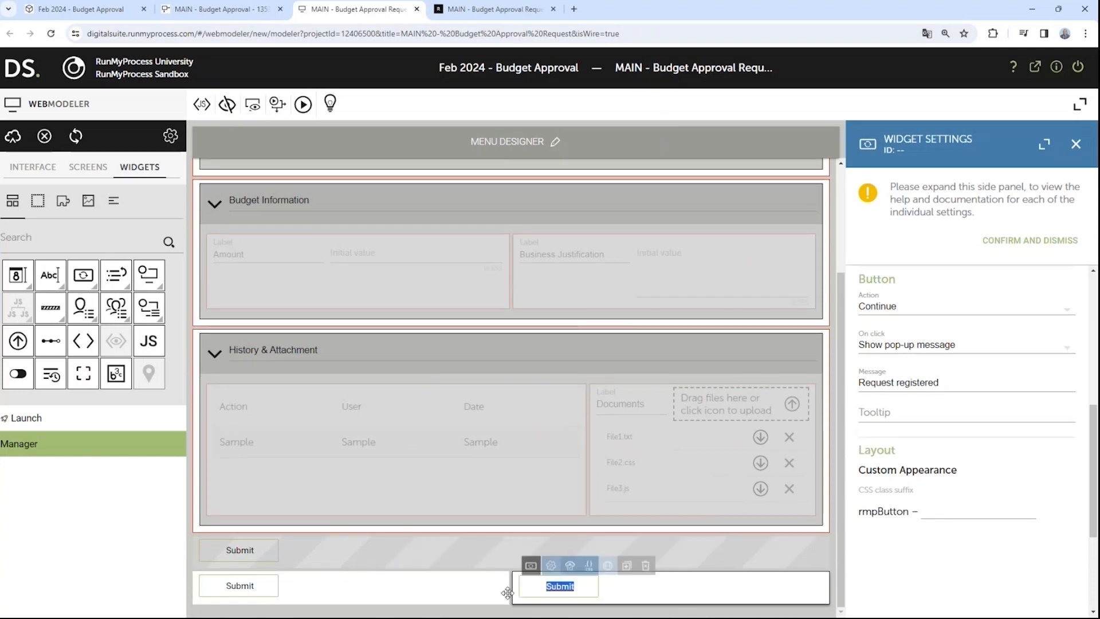
click(241, 586)
click(246, 587)
text(Approve)
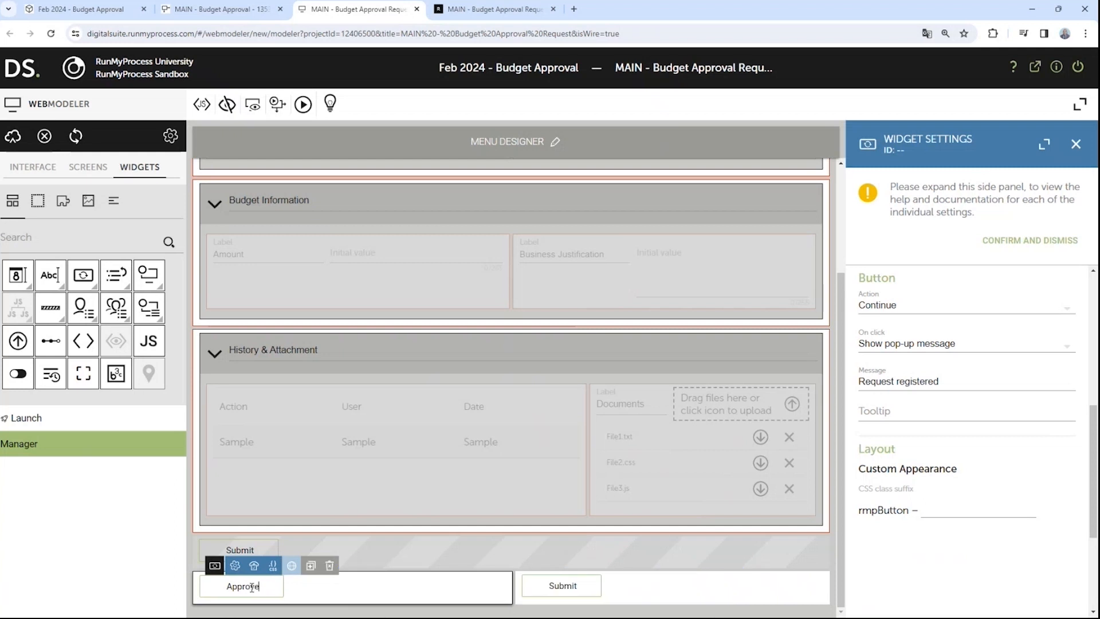
click(536, 607)
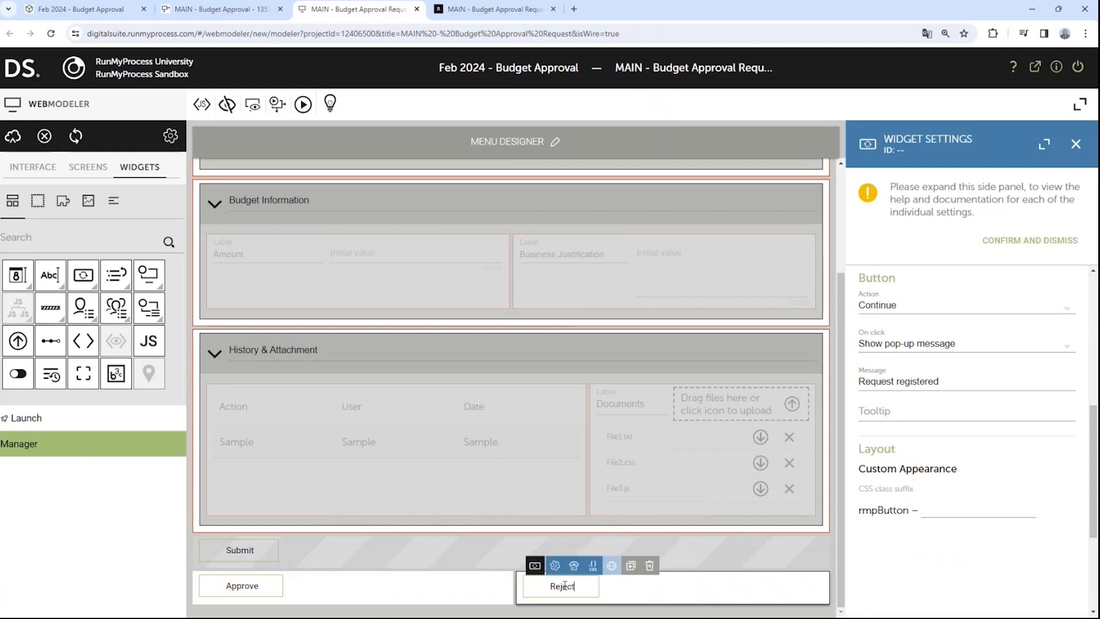
click(291, 590)
scroll(916, 515, up, 4)
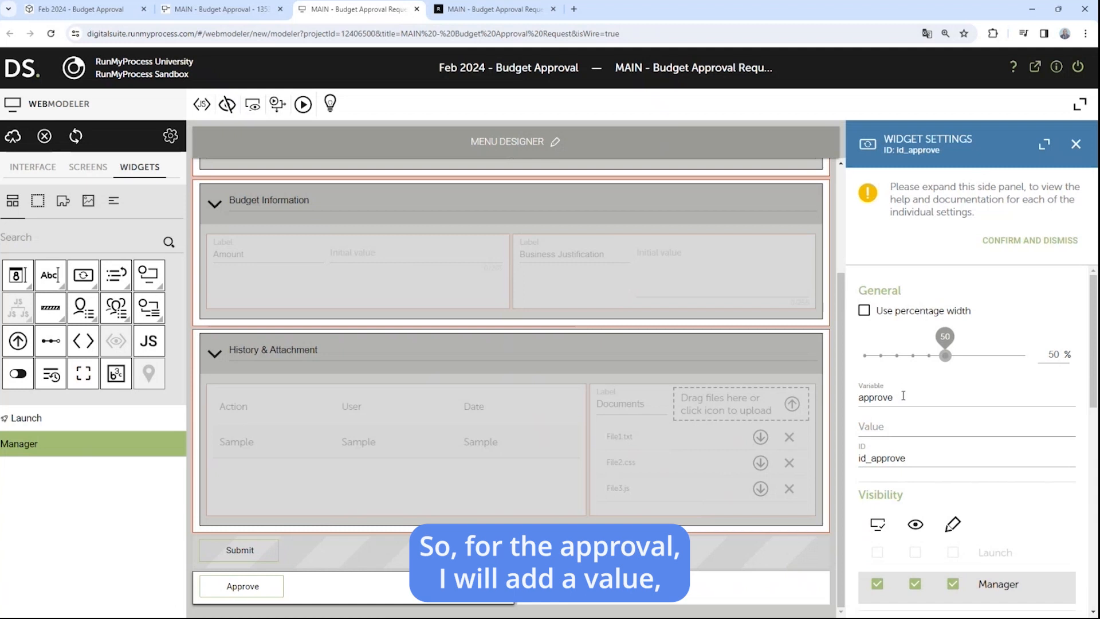
Step: Enter yes as the Value for both the Approve and Reject buttons, then save a revision
click(892, 424)
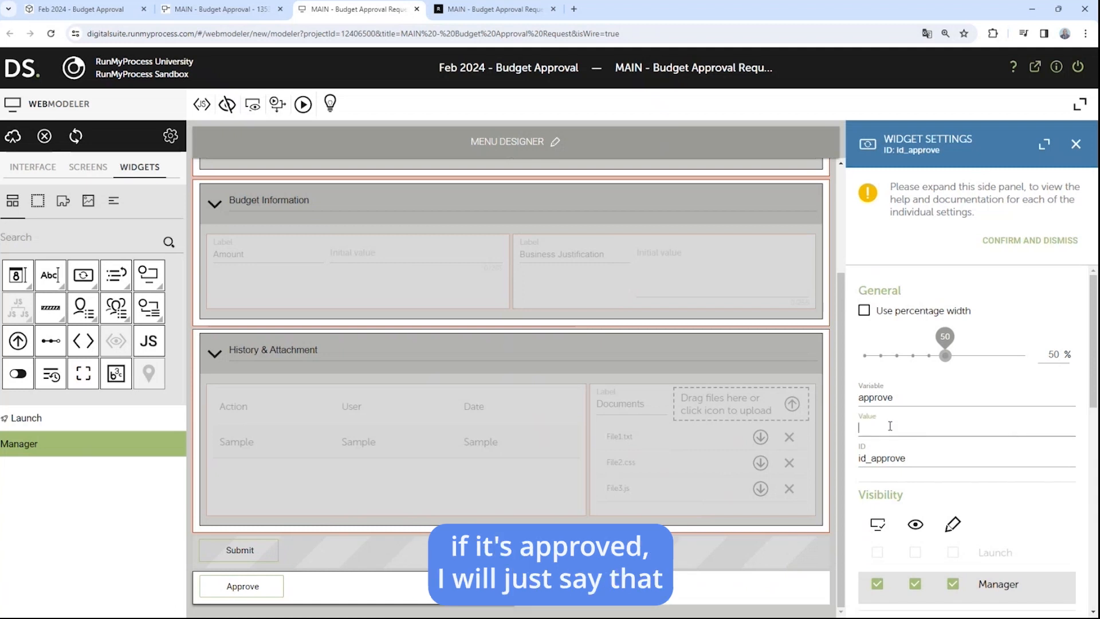
text(yes)
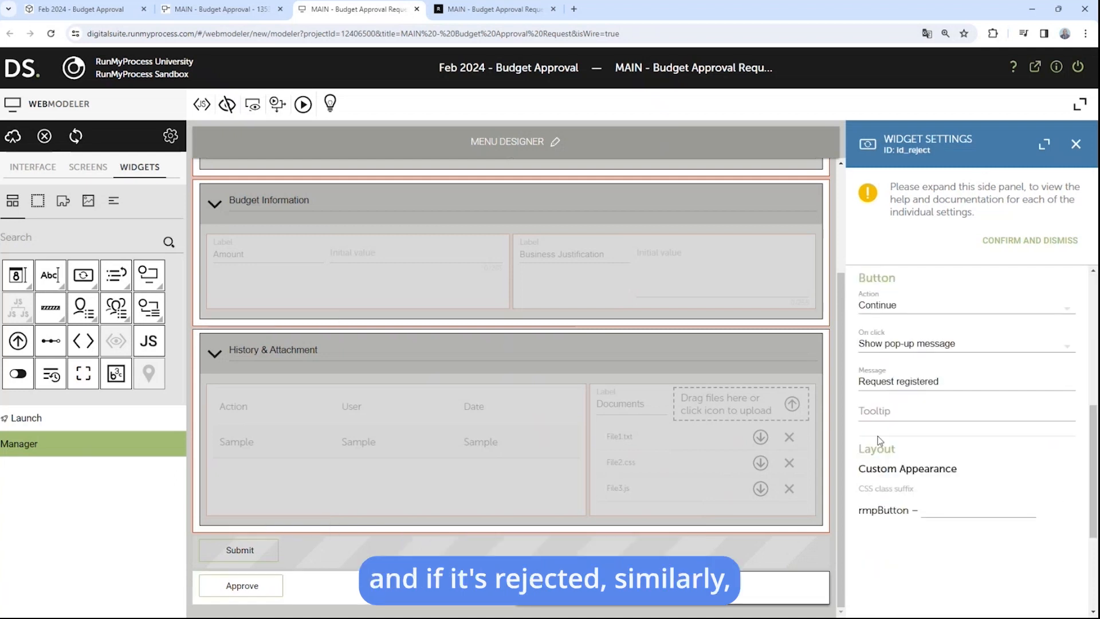
scroll(901, 370, up, 5)
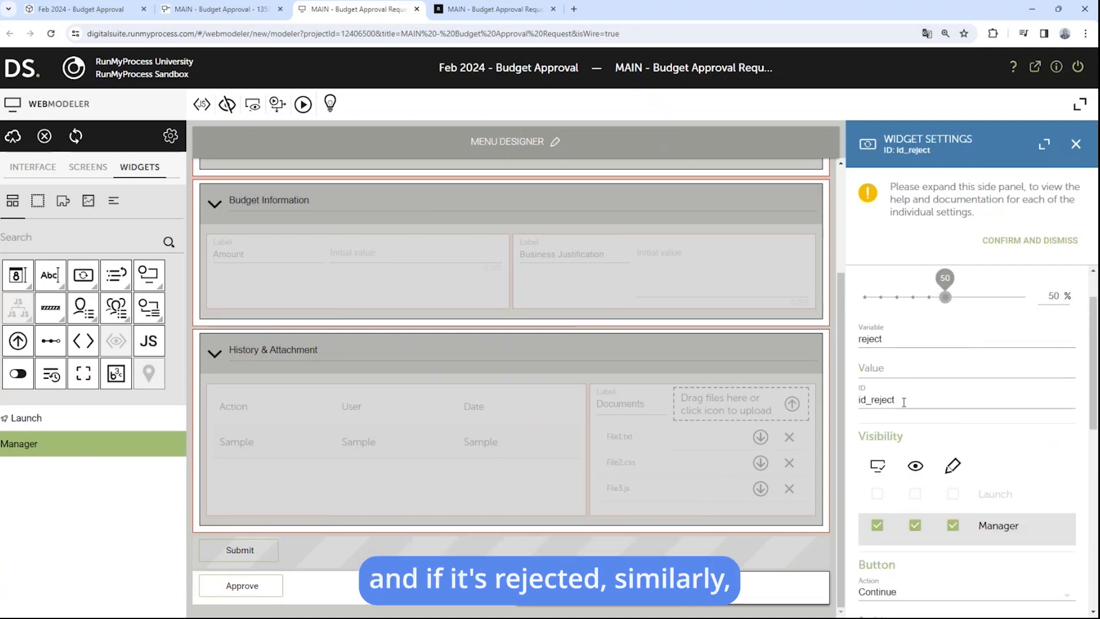
click(905, 373)
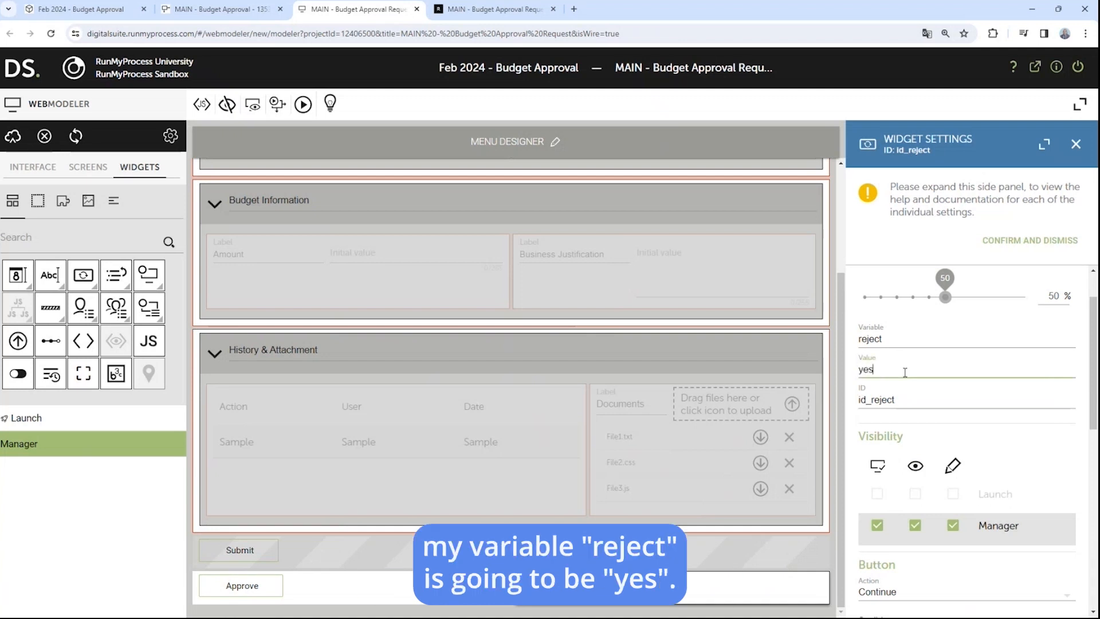
click(326, 590)
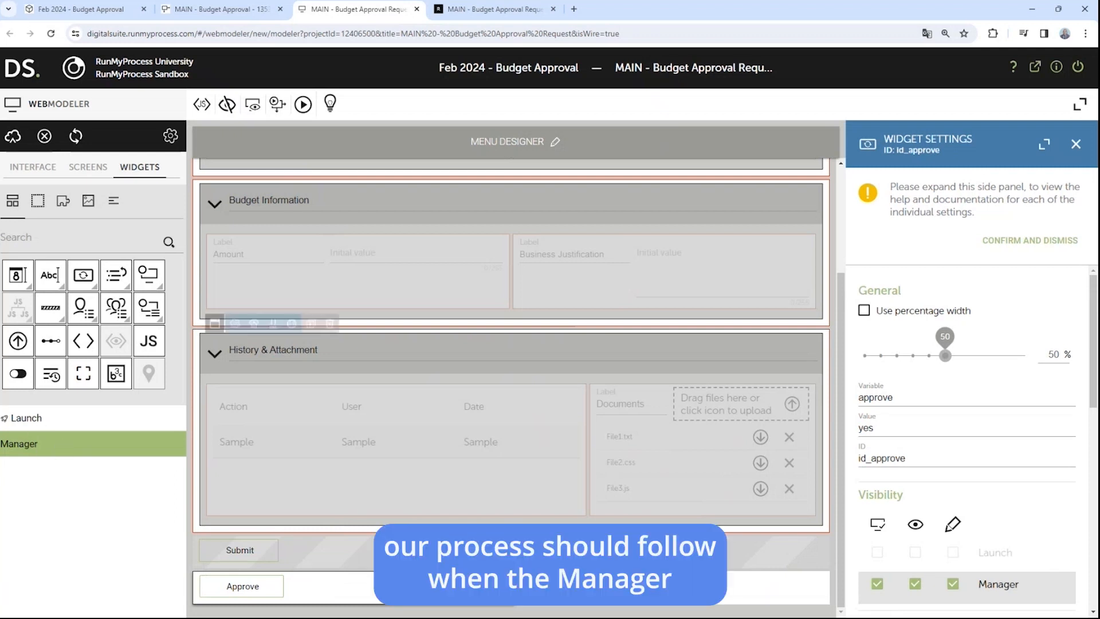
click(13, 136)
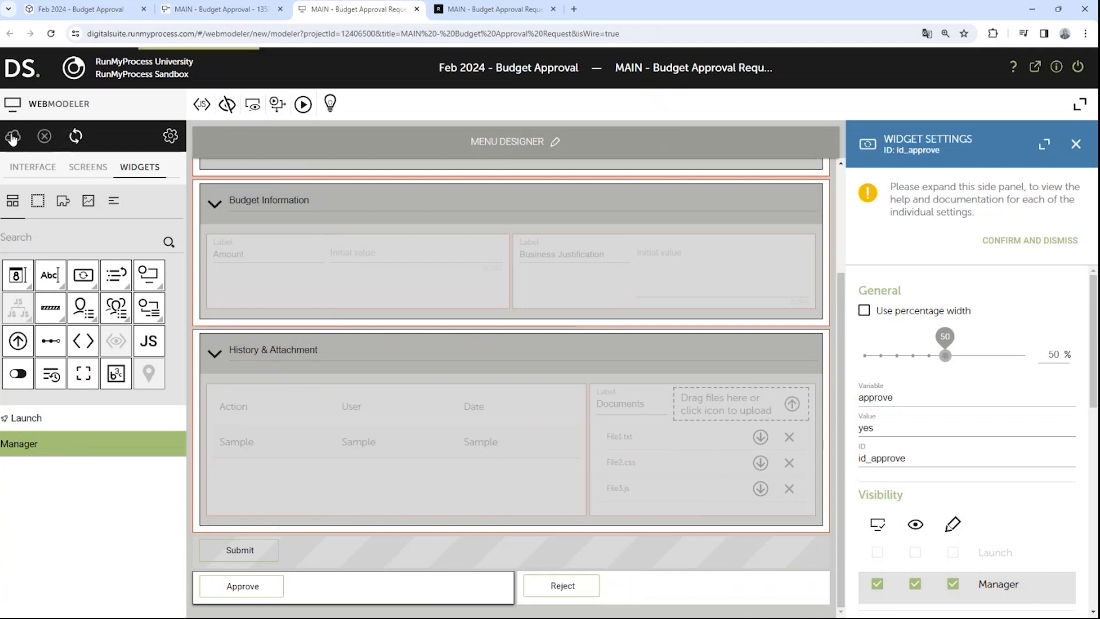
Step: Open the script editor for the split gateway's Approved condition in the Budget Approval diagram
click(240, 9)
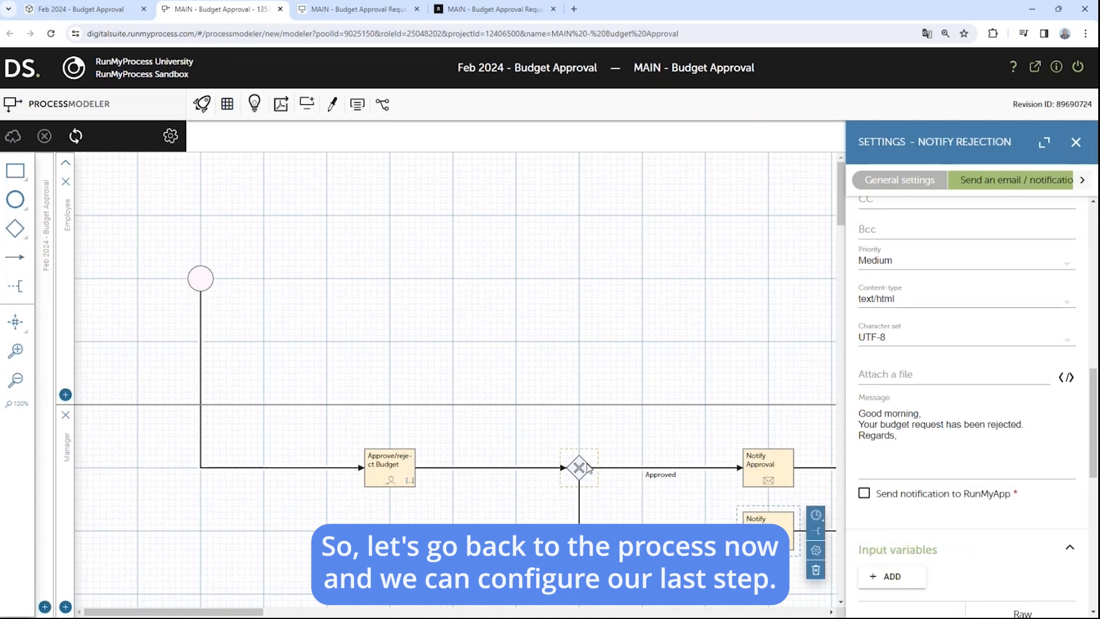
click(580, 468)
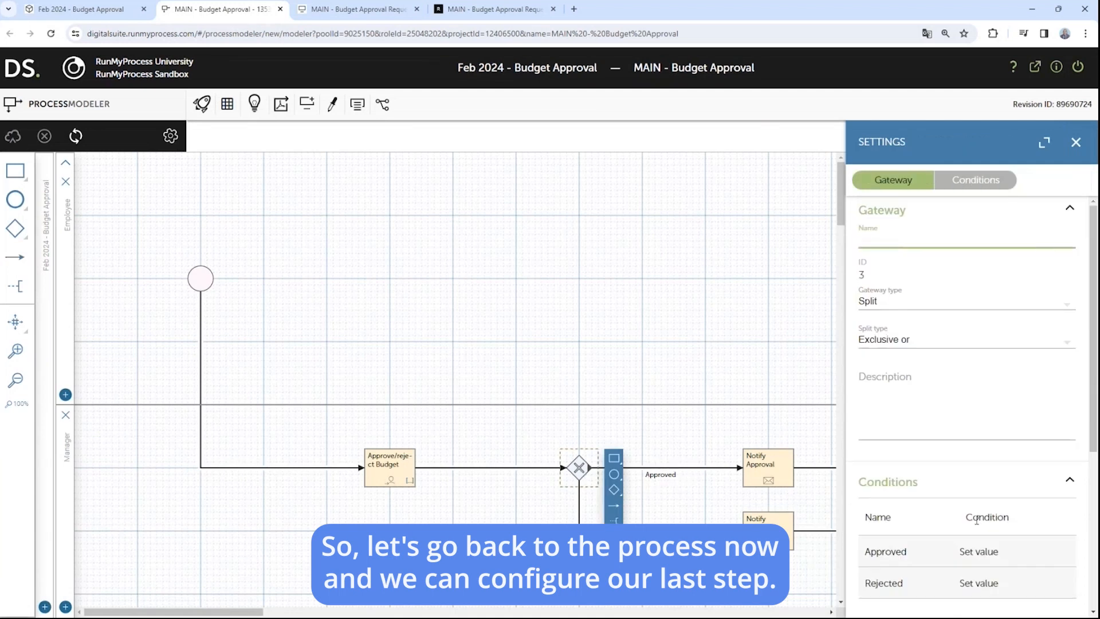
scroll(968, 545, down, 1)
click(981, 496)
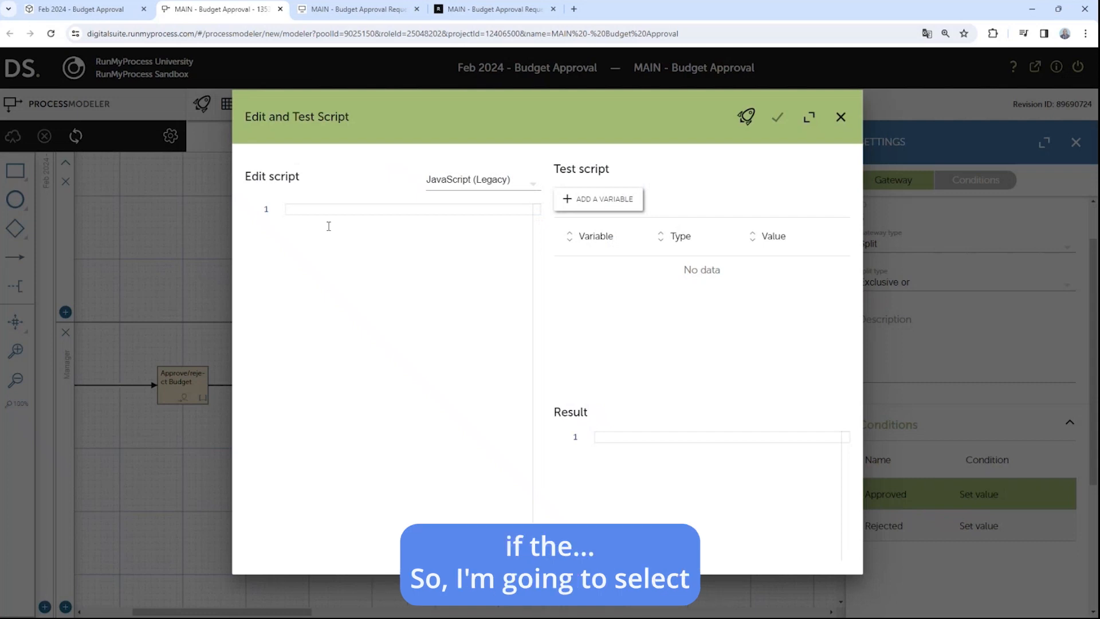
text(a)
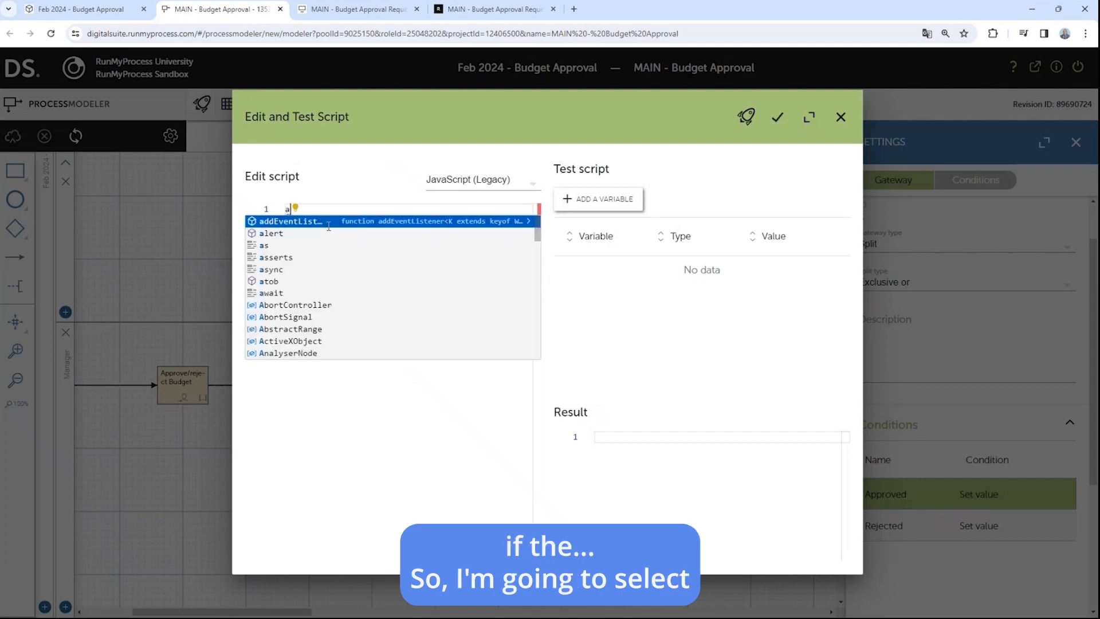
key(BackSpace)
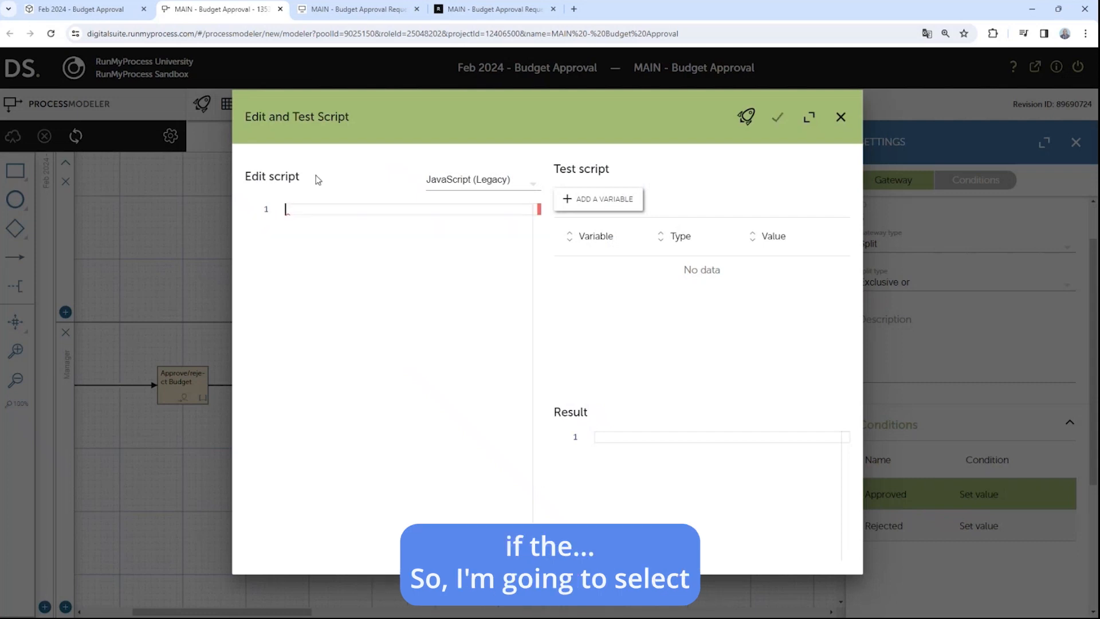
Step: Write the FreeMarker condition approve?default('')=='yes' and confirm it
click(475, 181)
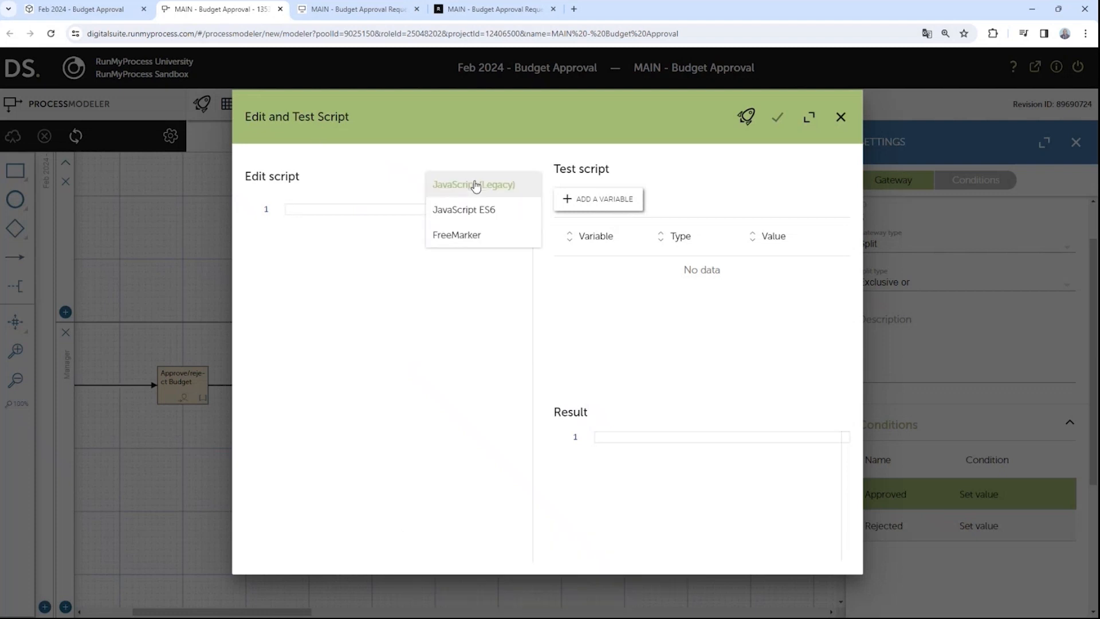
click(465, 235)
click(307, 220)
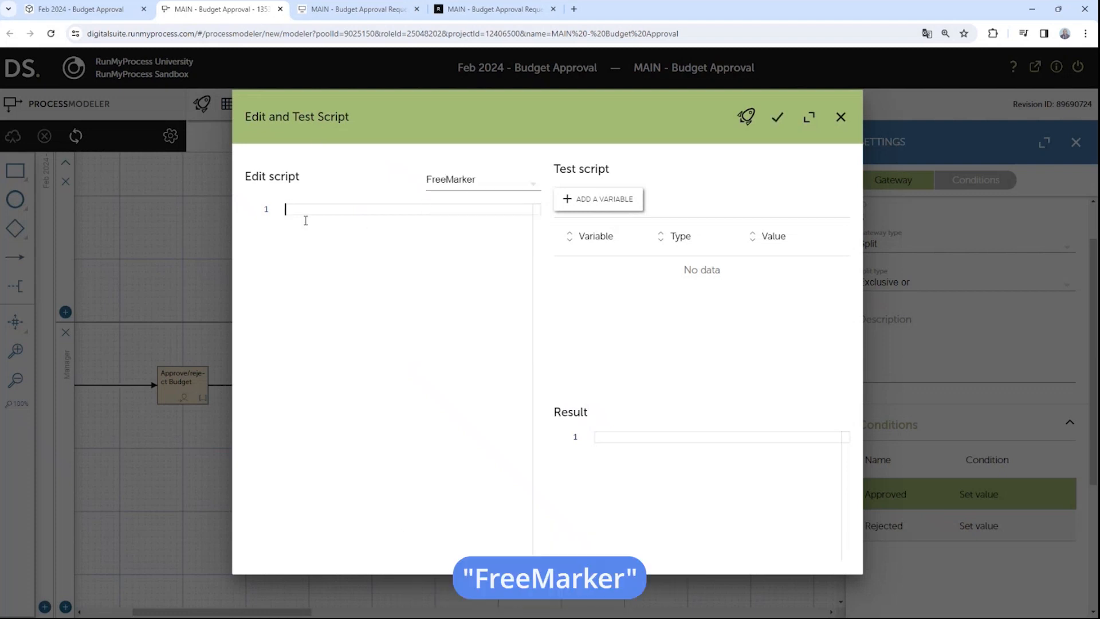
text(approve)
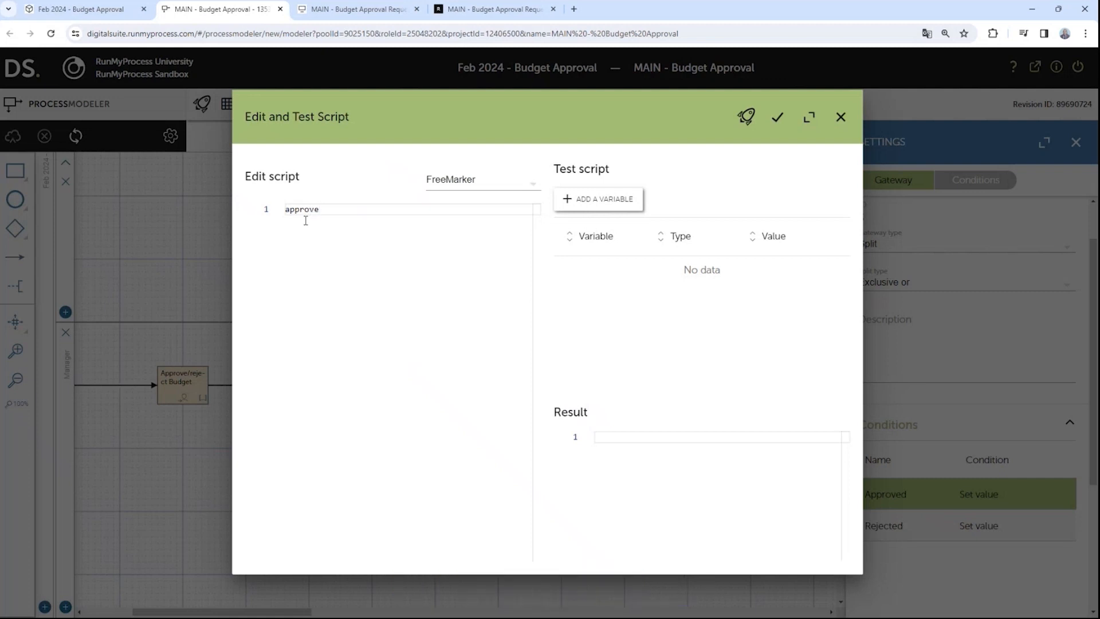
text(?defau)
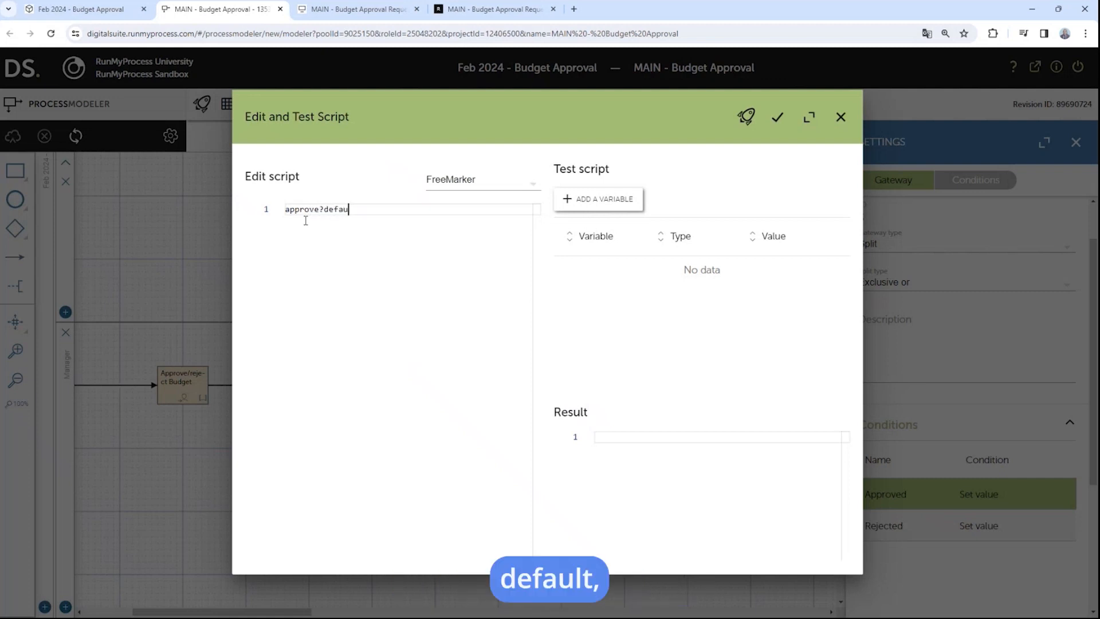
text(lt())
key(Left)
text('')
key(Right)
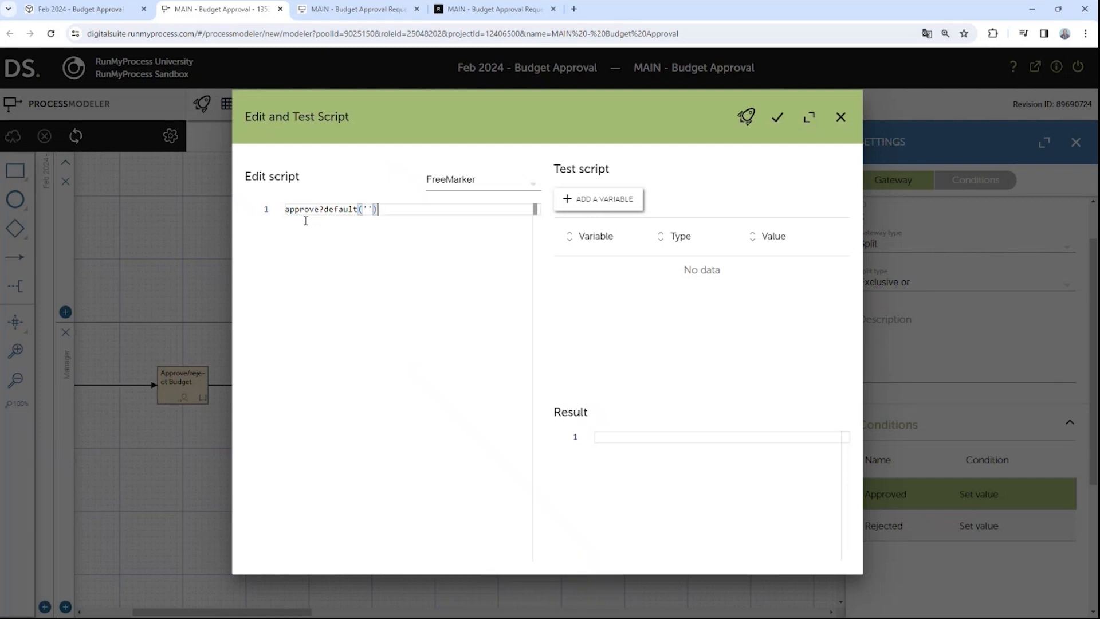
text(=)
text(=y)
text(yes)
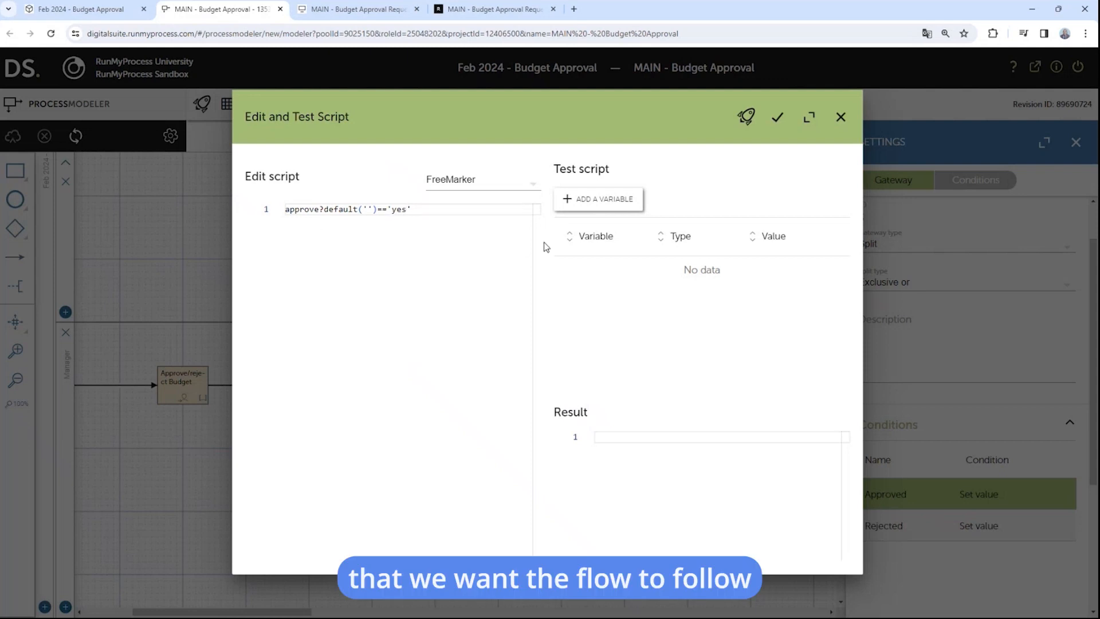
click(778, 117)
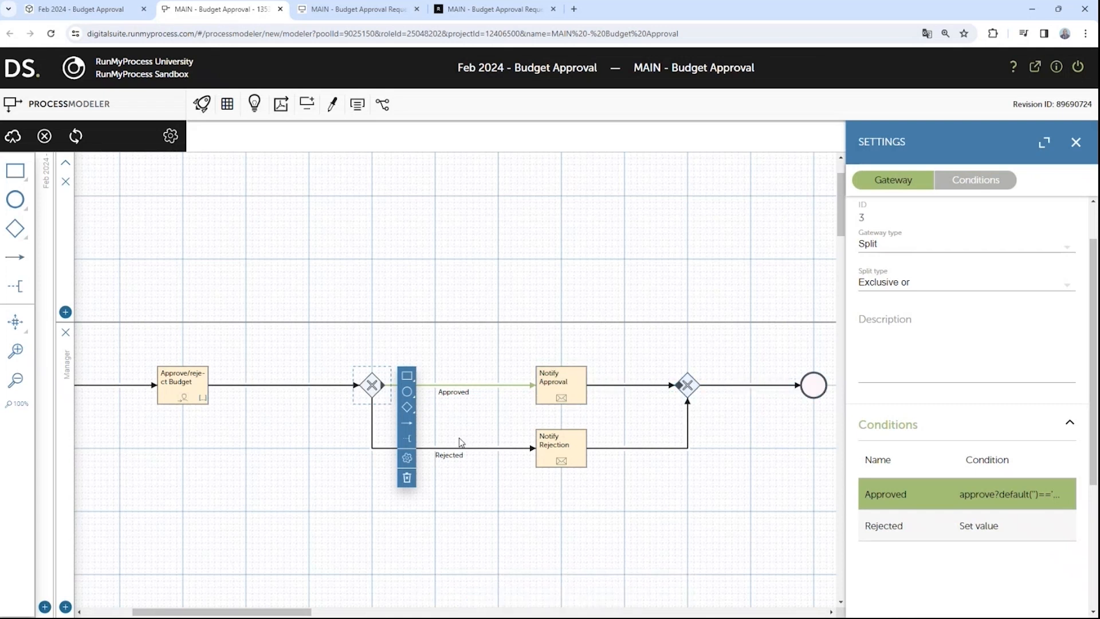
Step: Set the Rejected condition to FreeMarker 'default' and save a new process revision
click(484, 450)
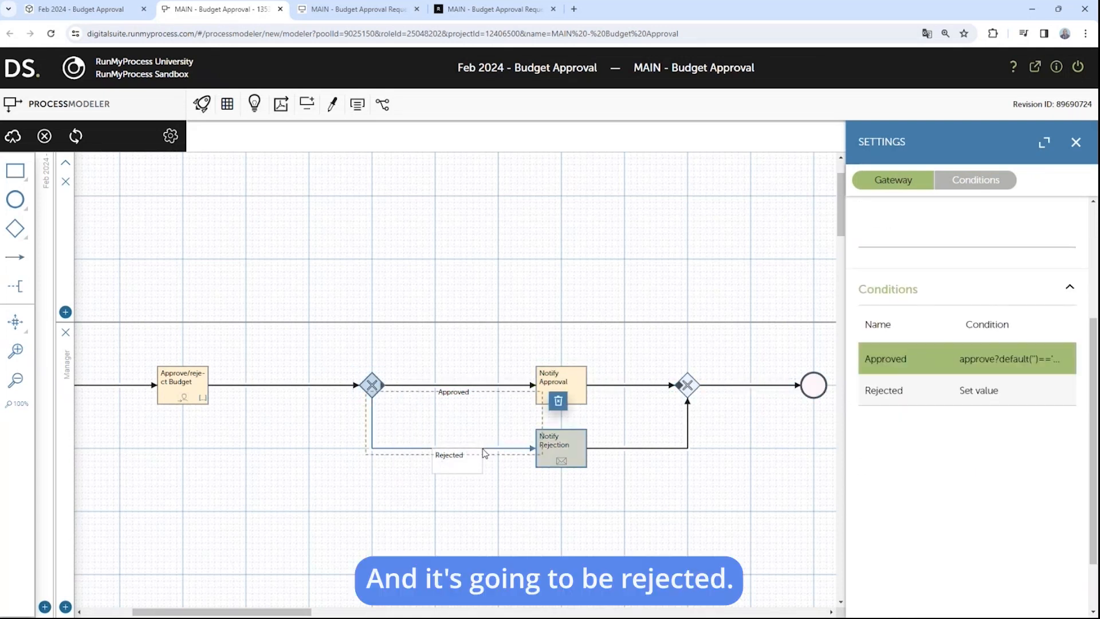
click(373, 388)
scroll(1020, 527, down, 2)
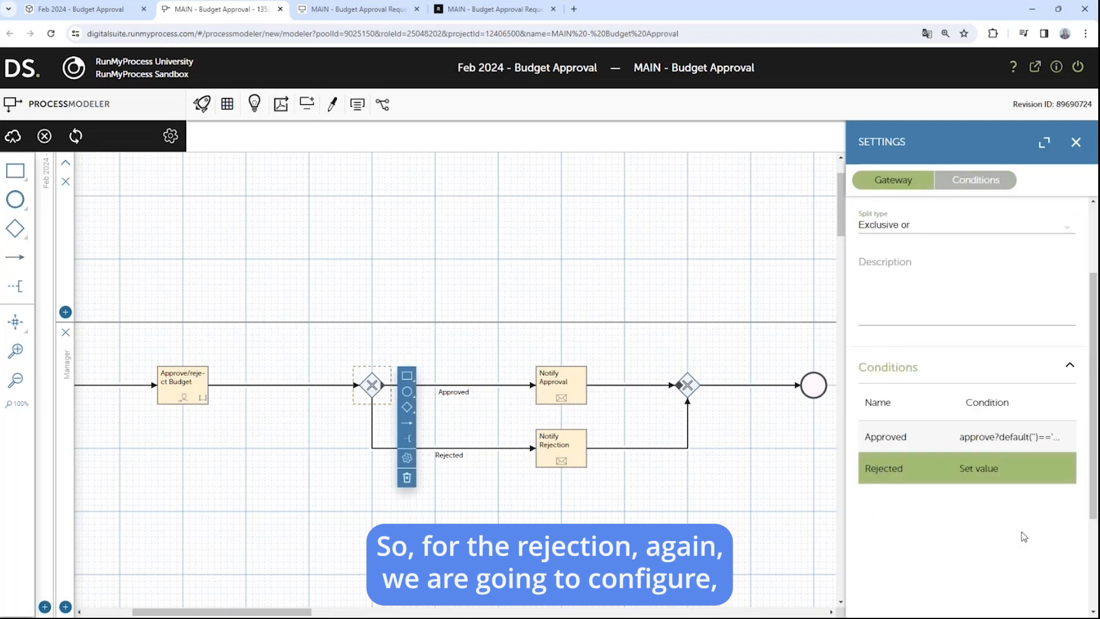
click(996, 475)
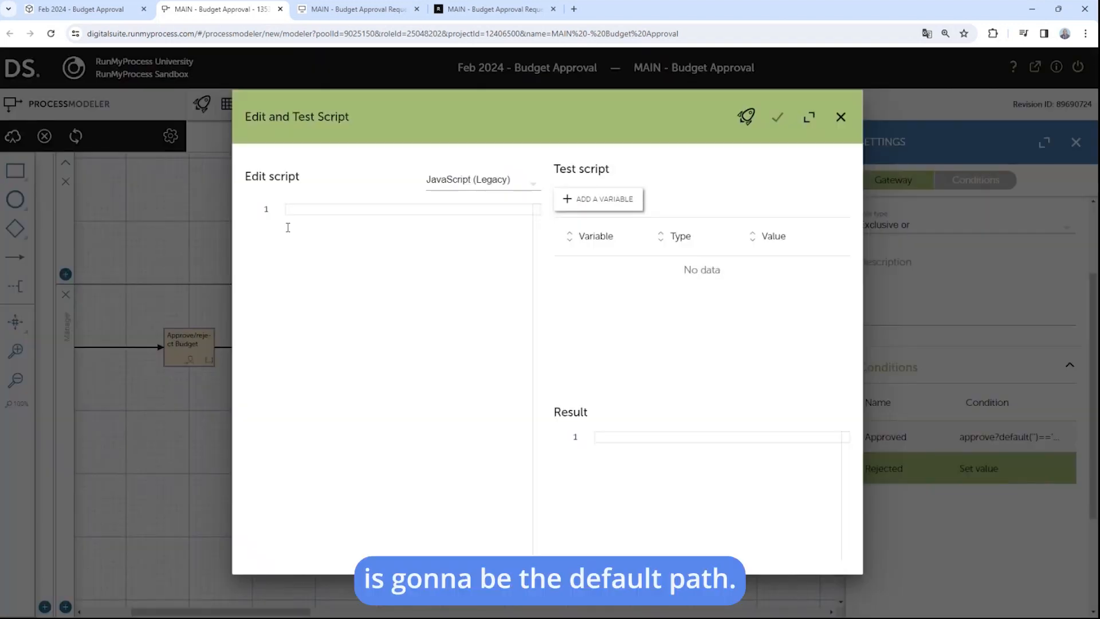
text(default)
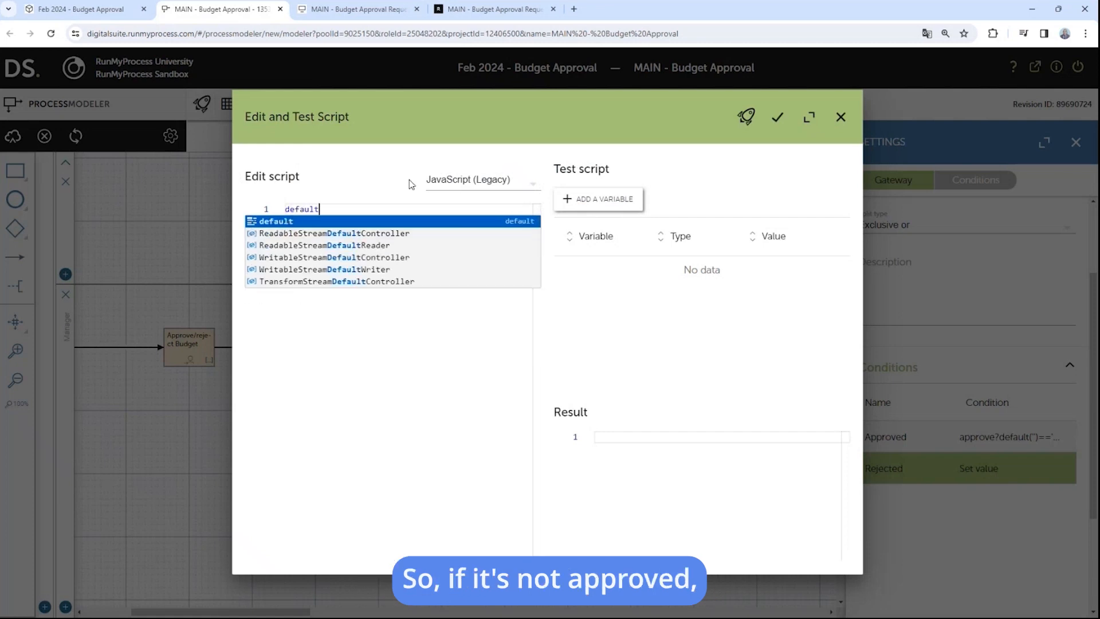
click(473, 182)
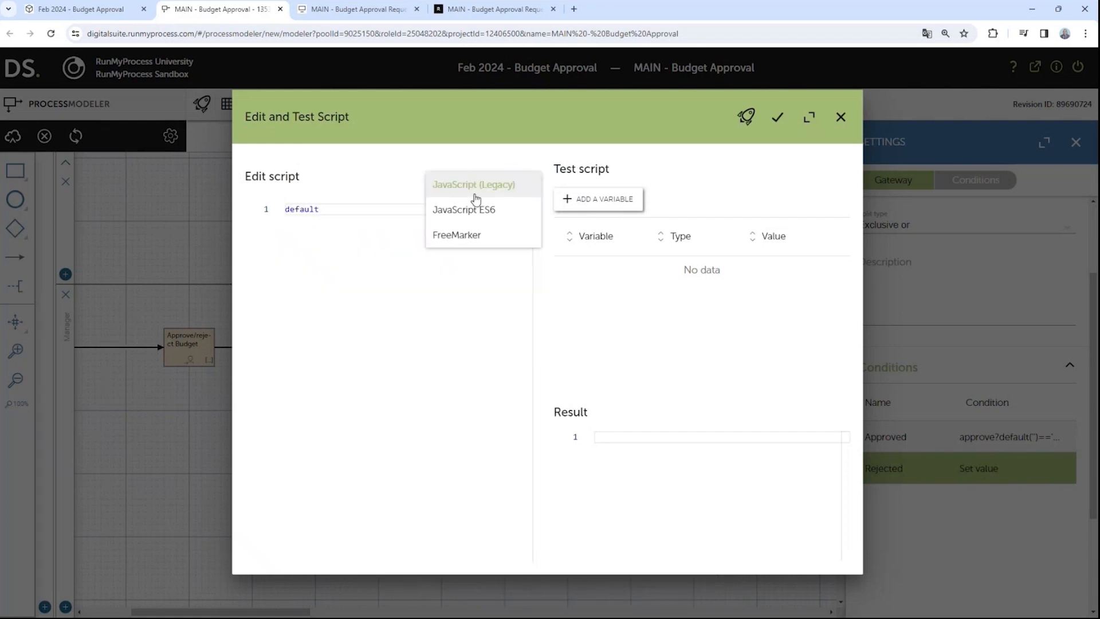
click(465, 236)
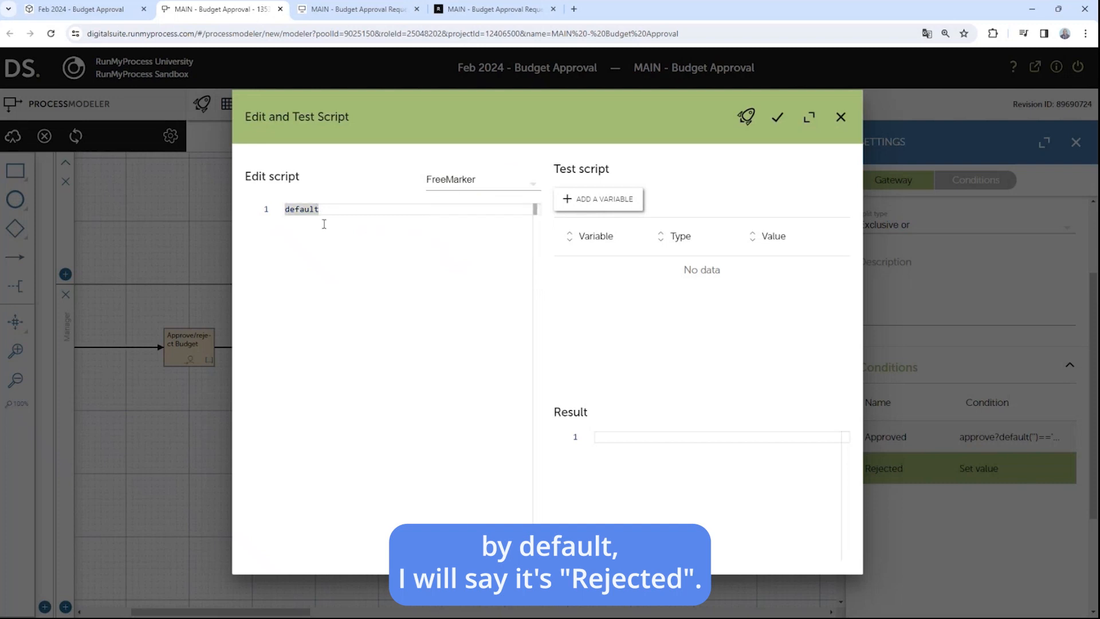
click(778, 118)
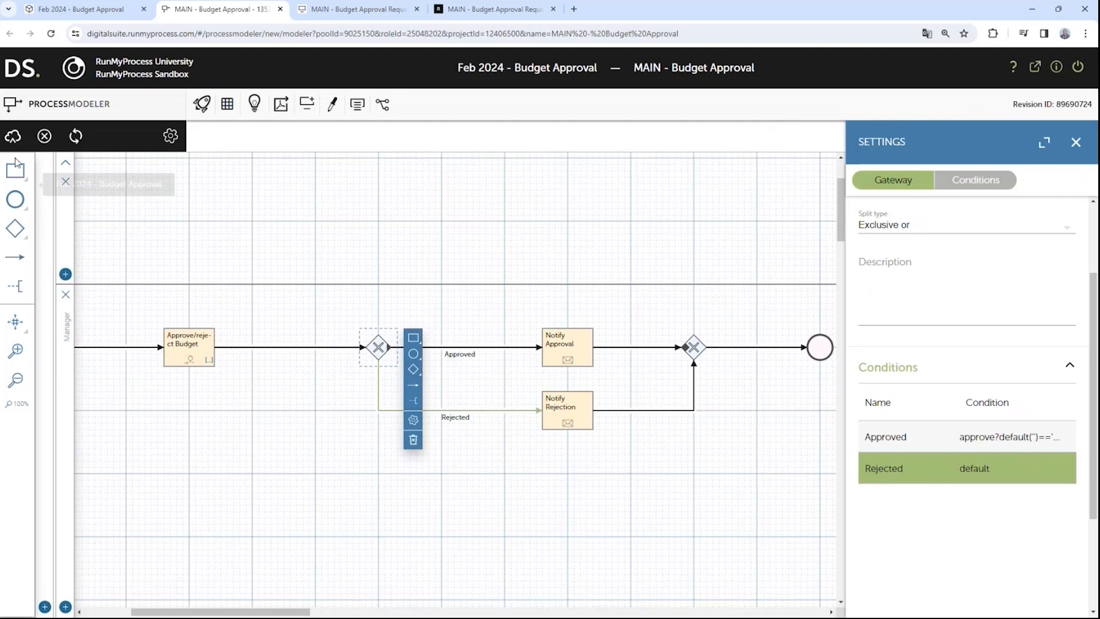
click(13, 138)
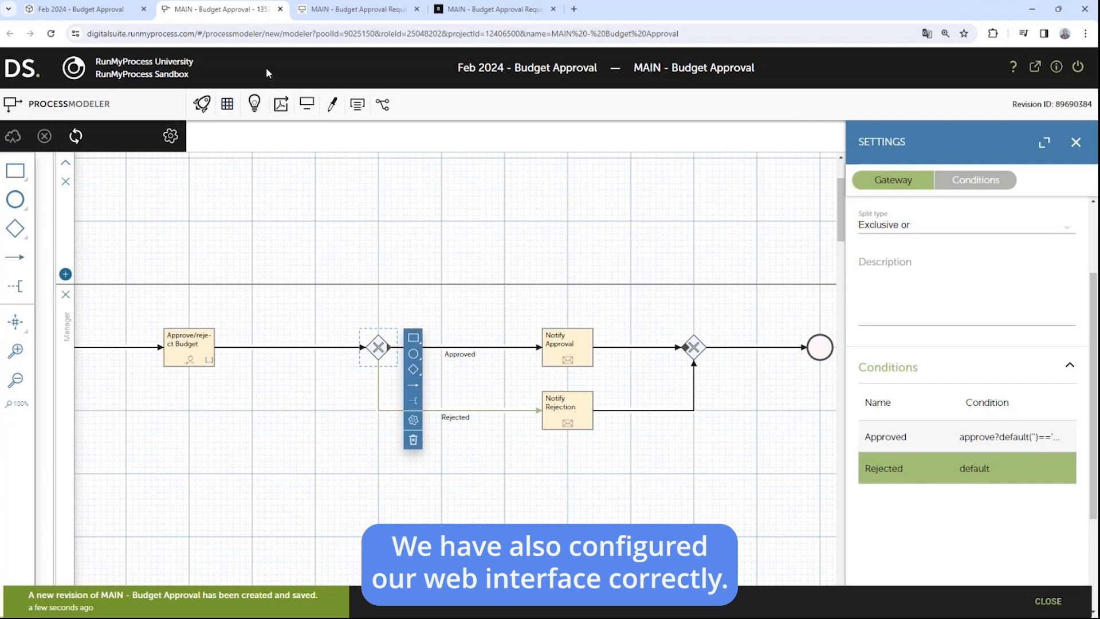
click(325, 14)
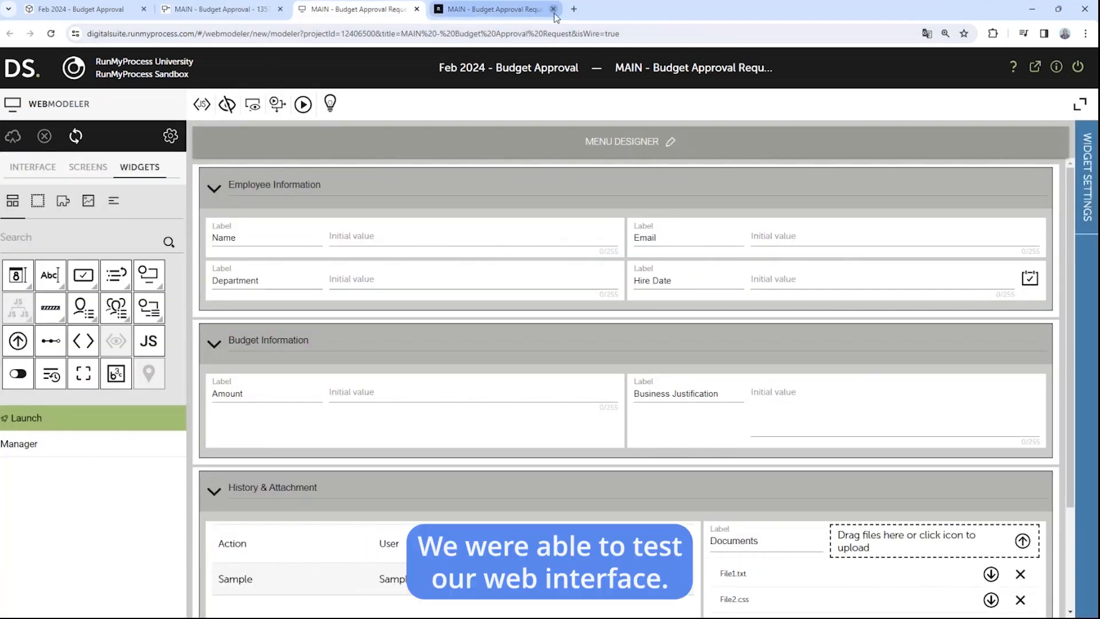
Step: Close the outdated live form and launch the Budget Request web interface in test mode
click(532, 12)
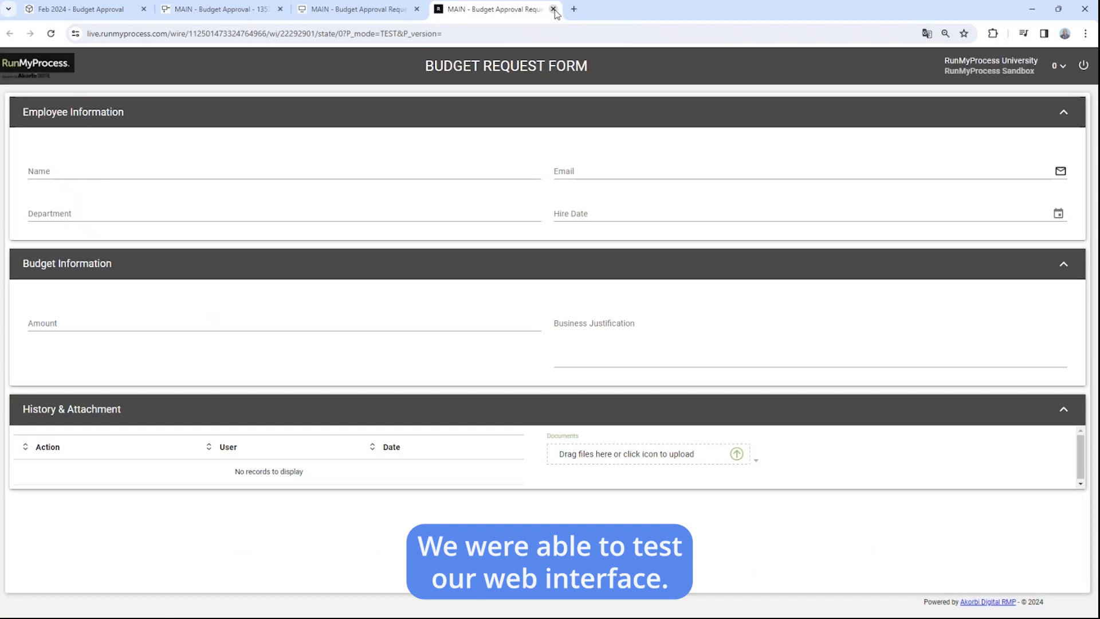
click(553, 9)
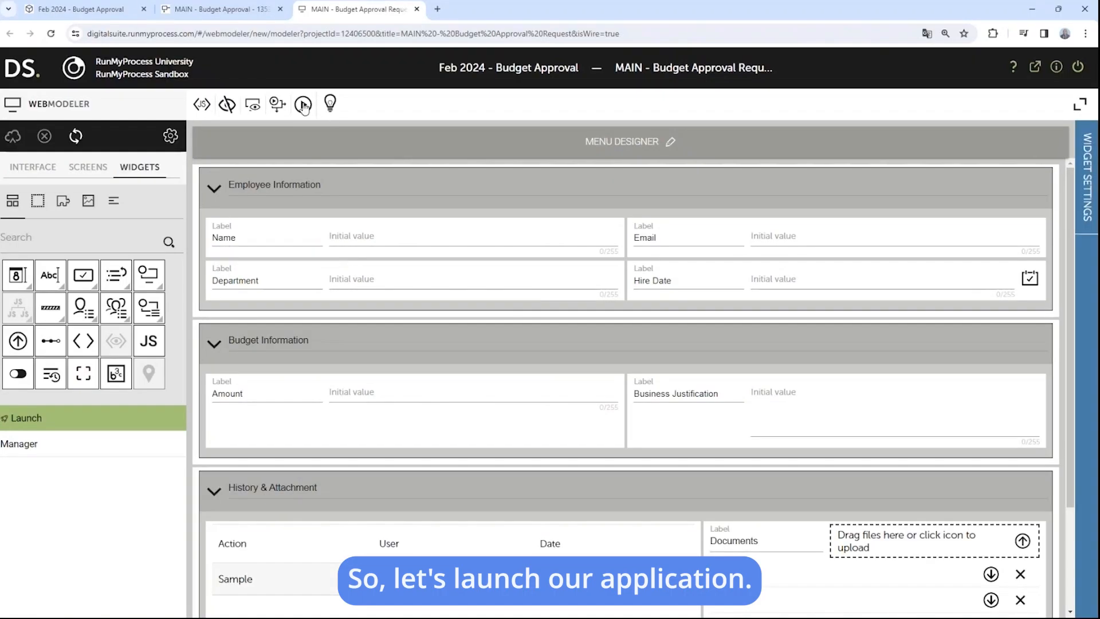
click(303, 104)
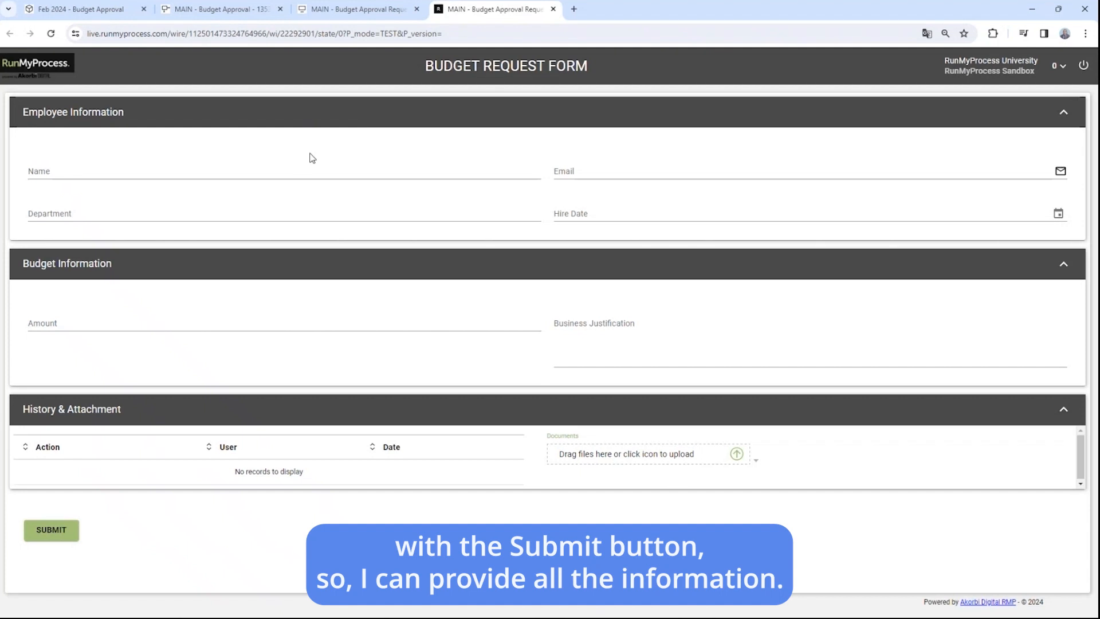
click(303, 173)
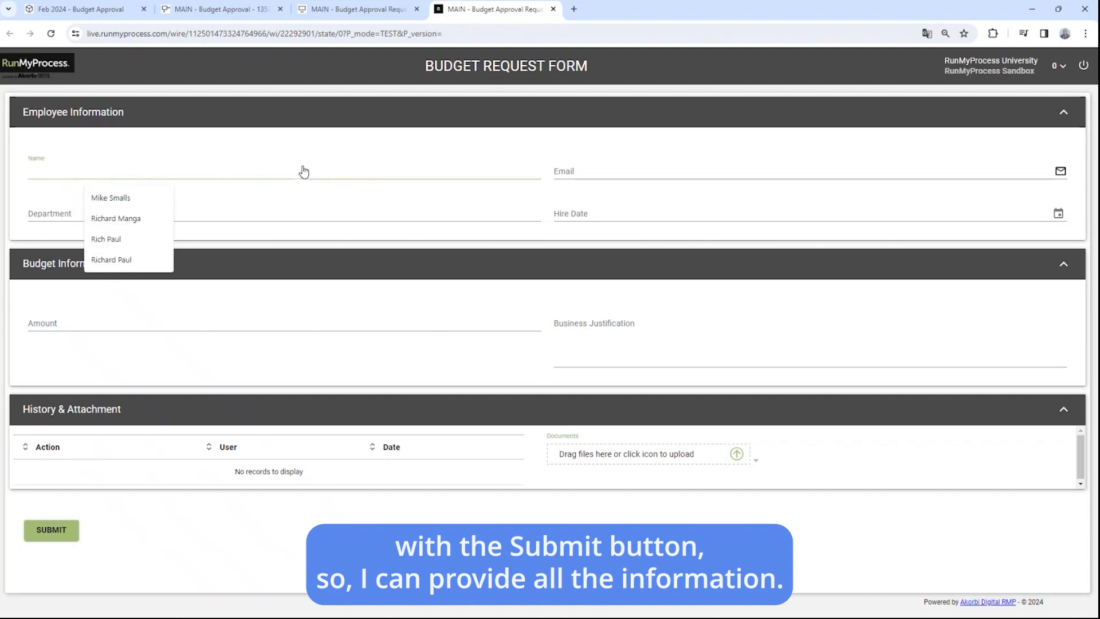
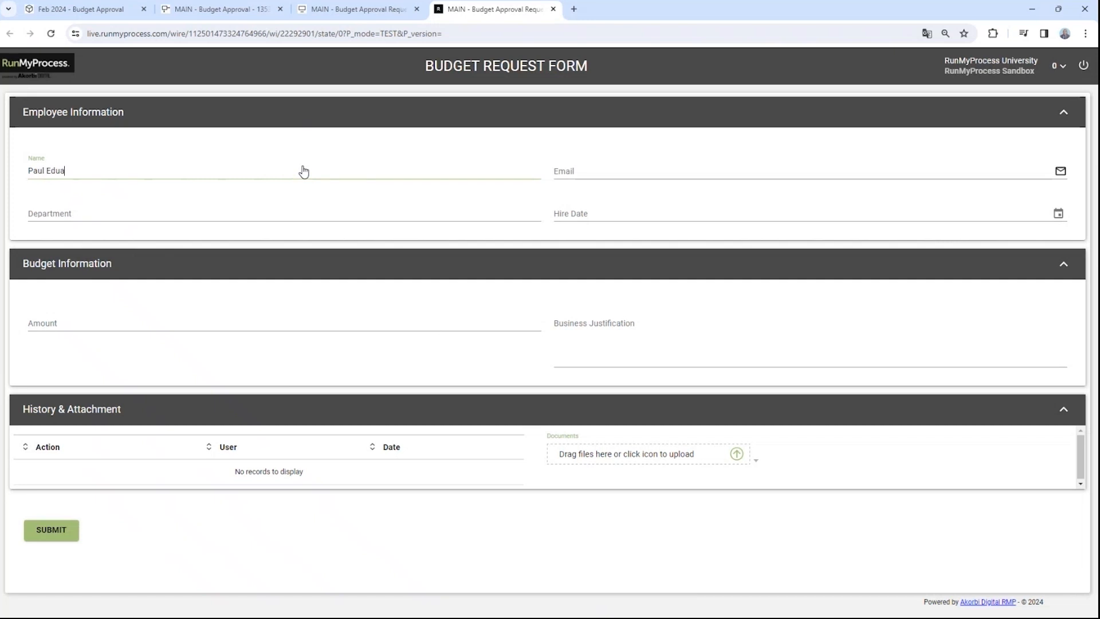
Step: Enter the employee's full name and e-mail address, and set Department to SALES
click(585, 170)
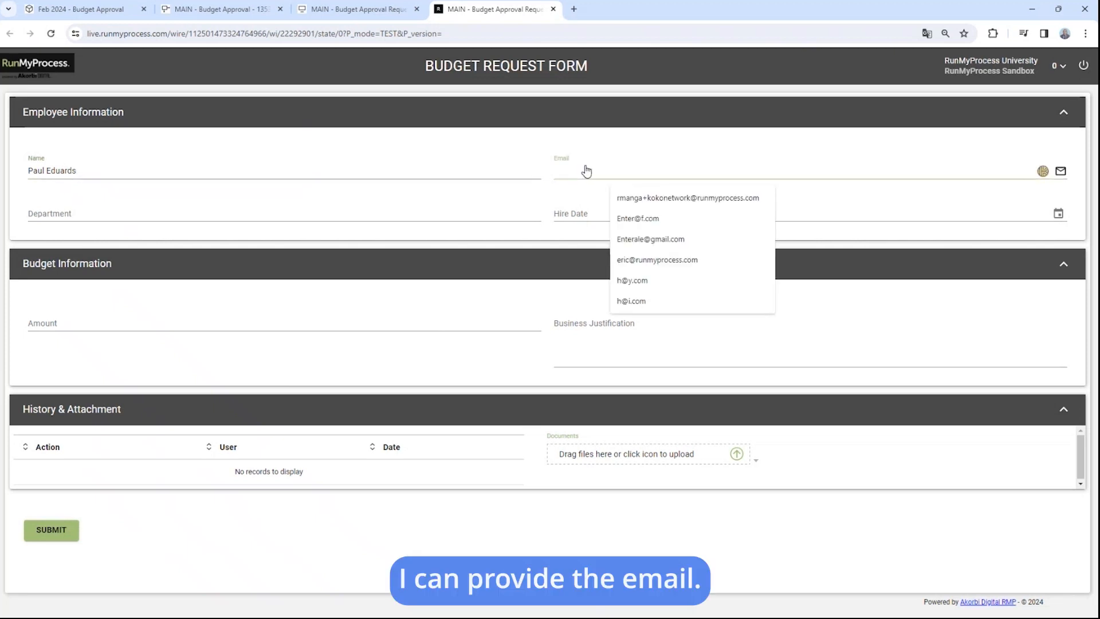
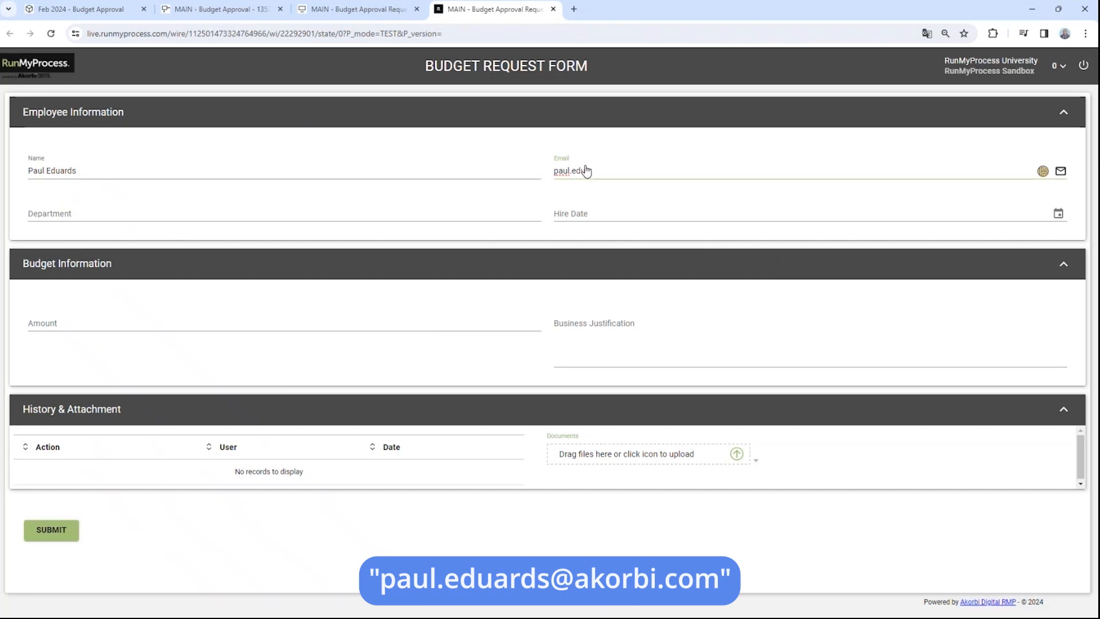
click(298, 216)
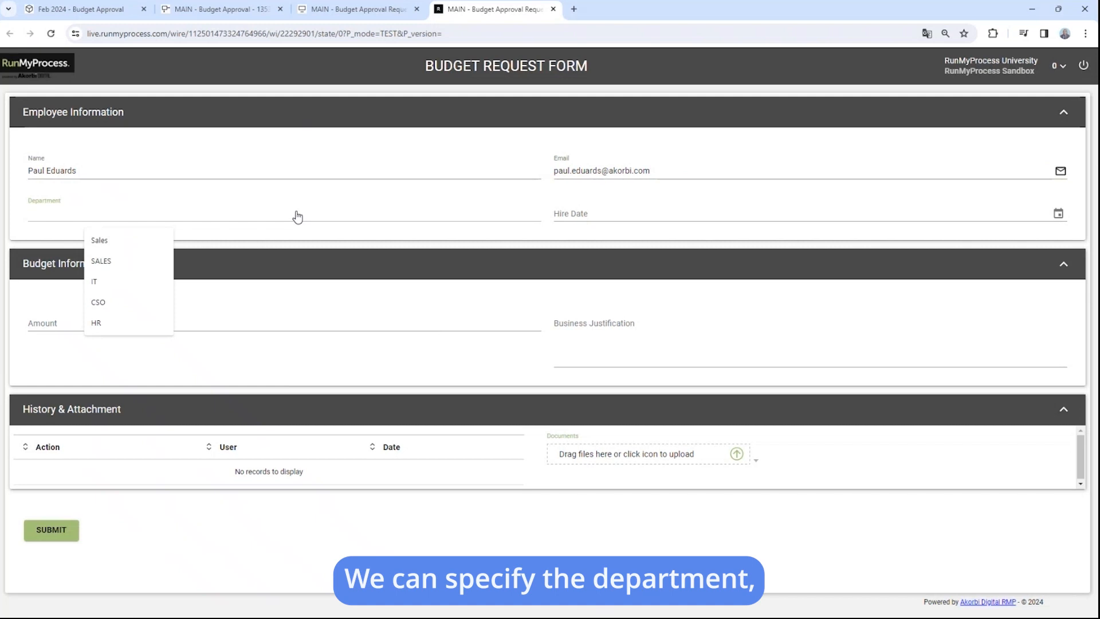
click(106, 261)
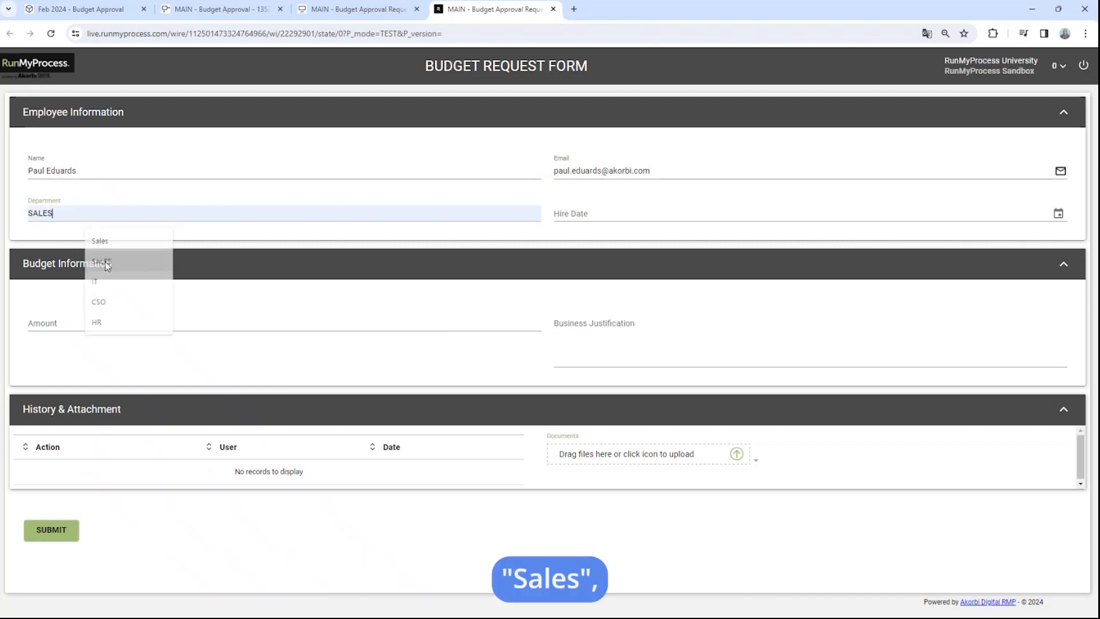
Step: Set hire date 02/16/2024, amount 20,000 and justification 'This is urgent', then submit the request
click(1058, 213)
click(589, 355)
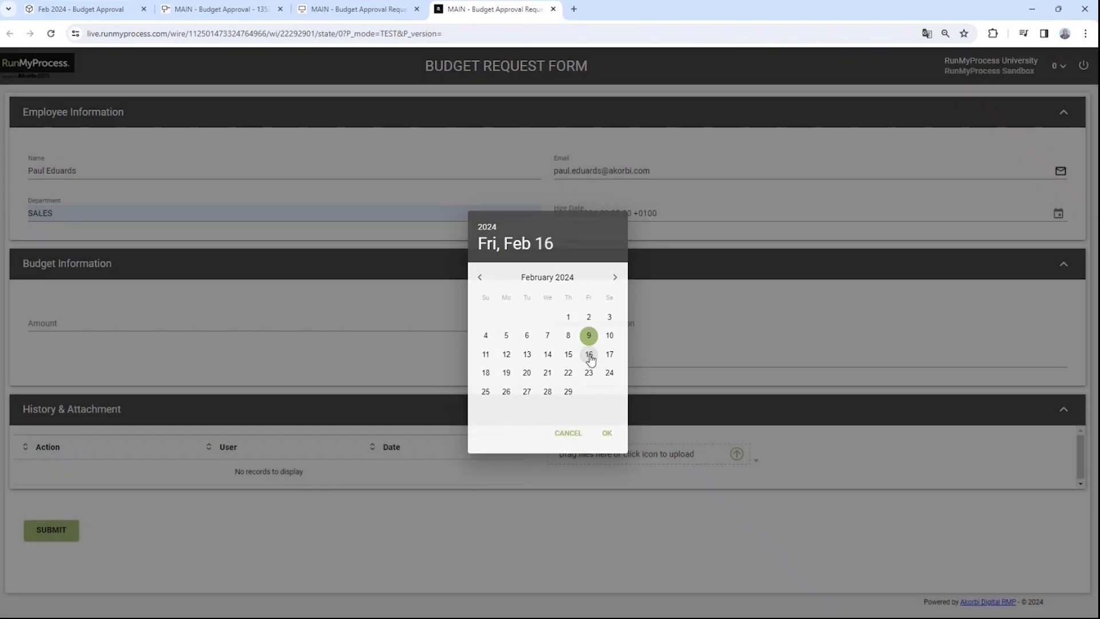
click(127, 326)
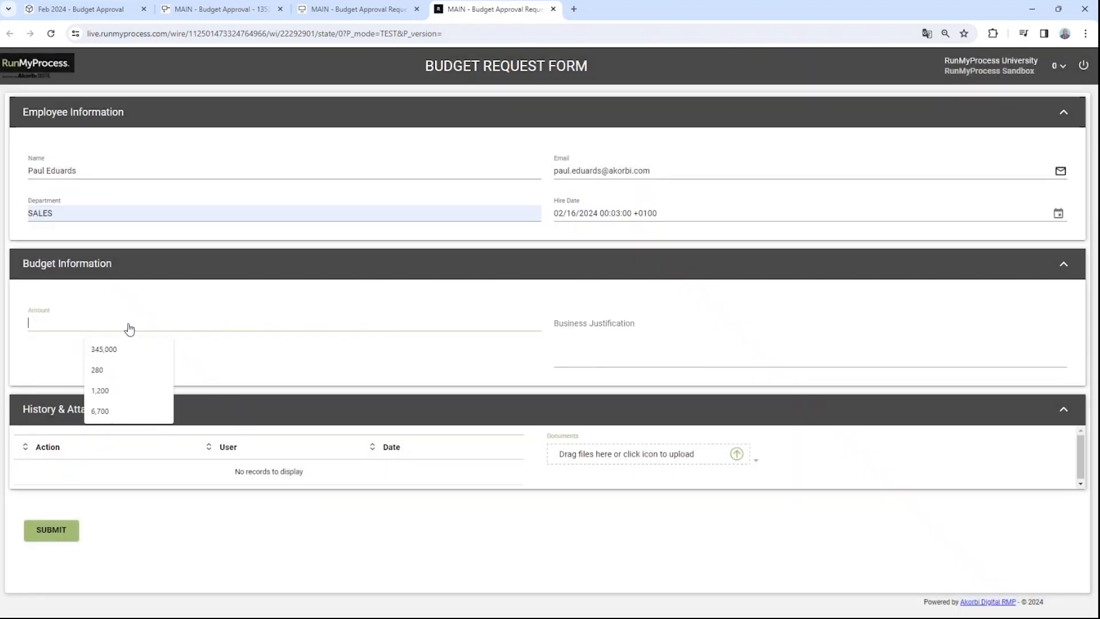
text(20000)
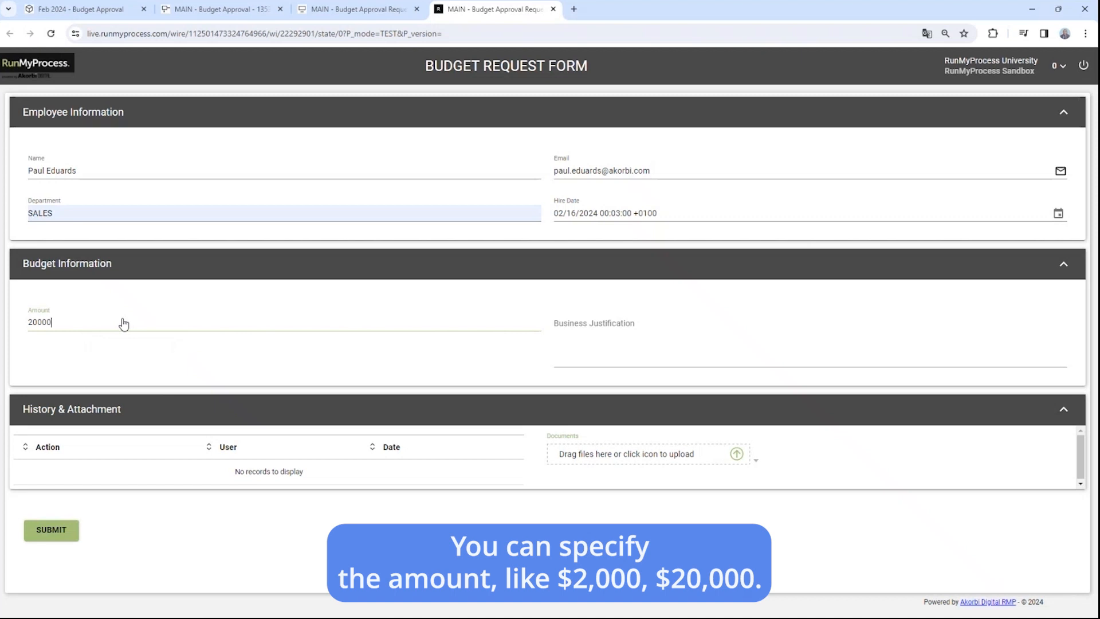
click(284, 361)
click(650, 353)
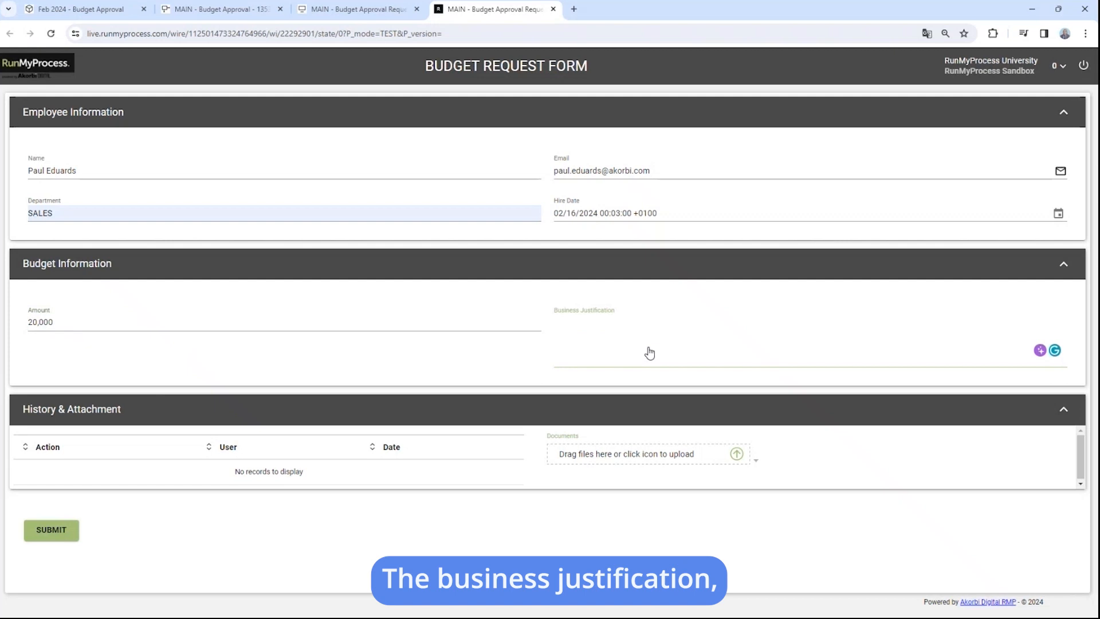
text(This is urgent)
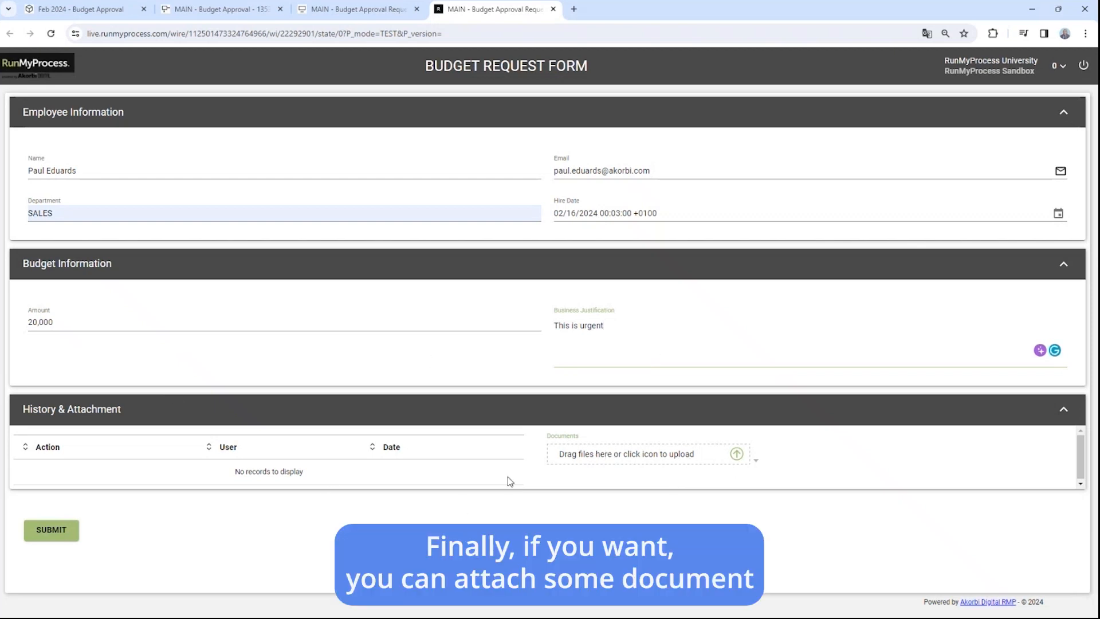
click(51, 530)
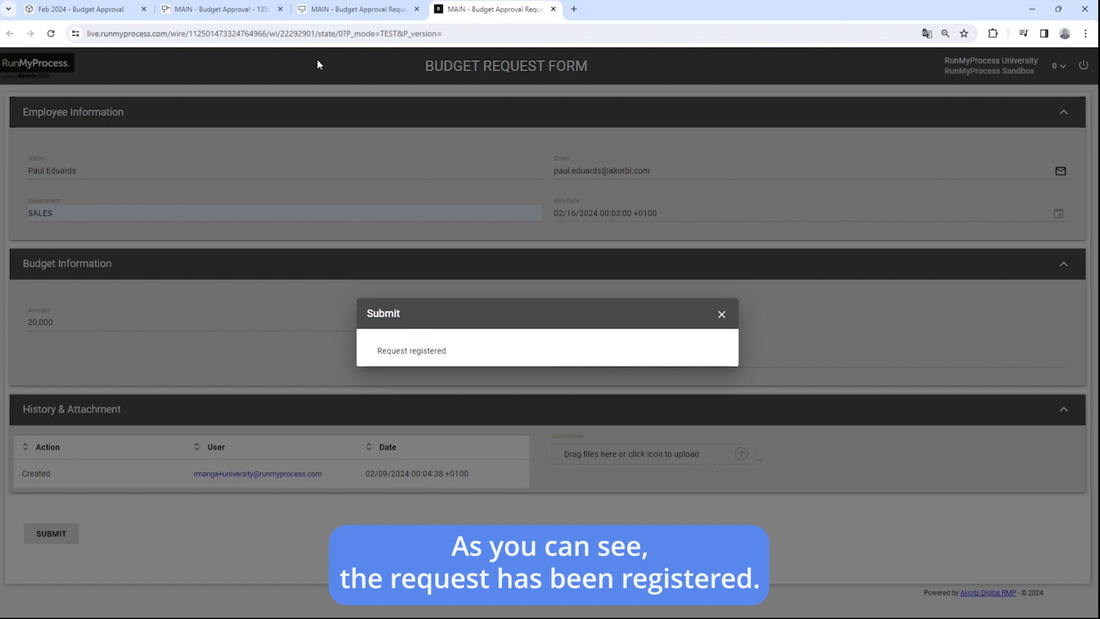
click(109, 12)
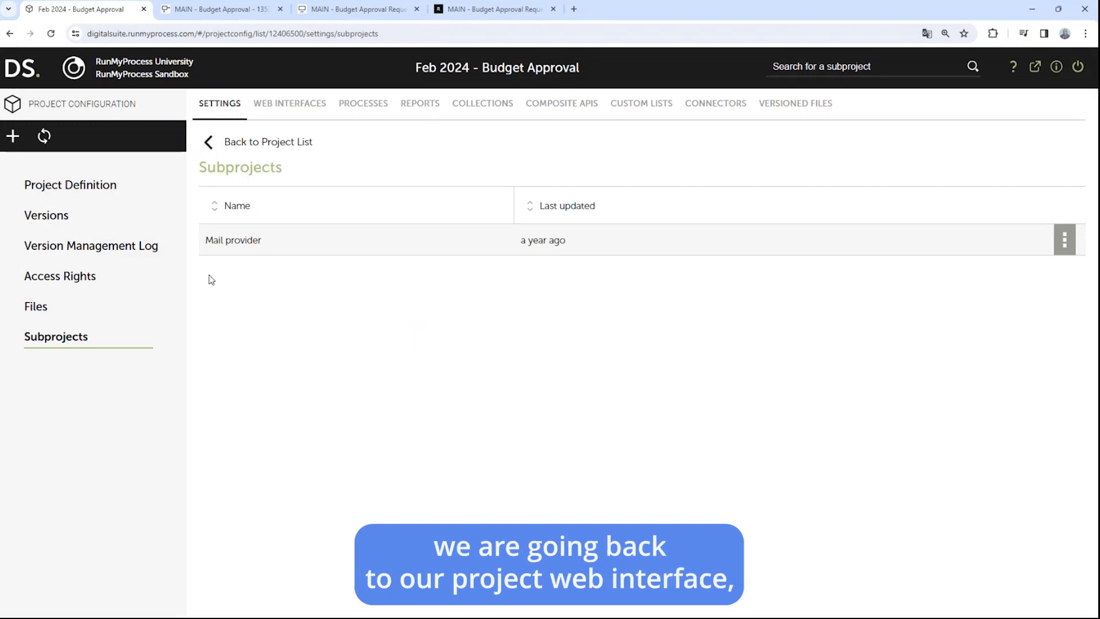
Step: Create a Test-mode process report filtered to MAIN - Budget Approval and run it
click(416, 106)
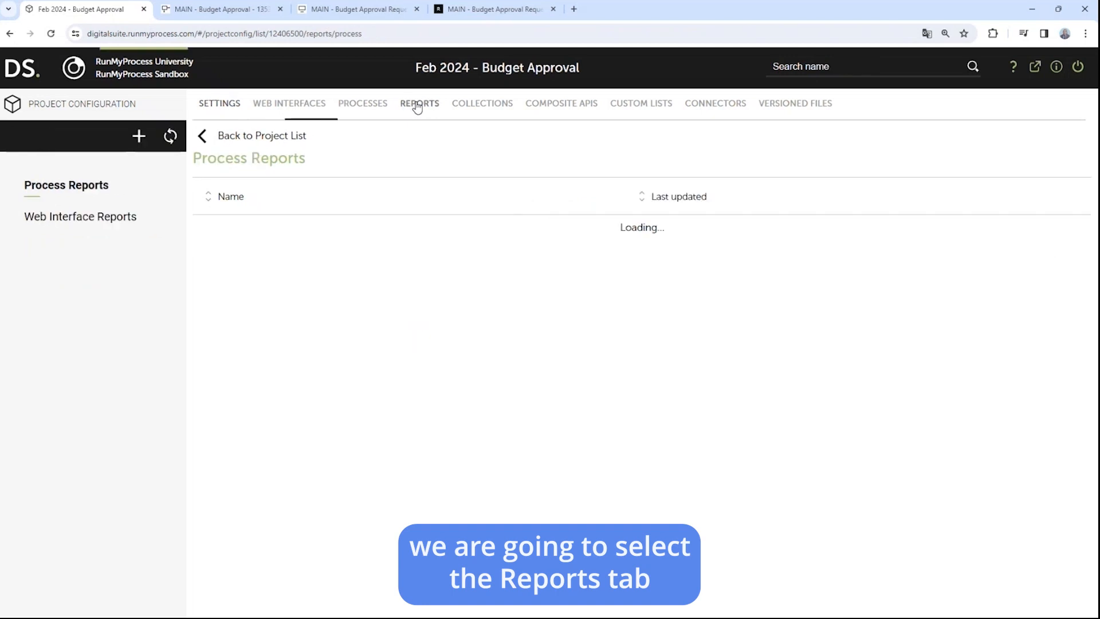
click(139, 138)
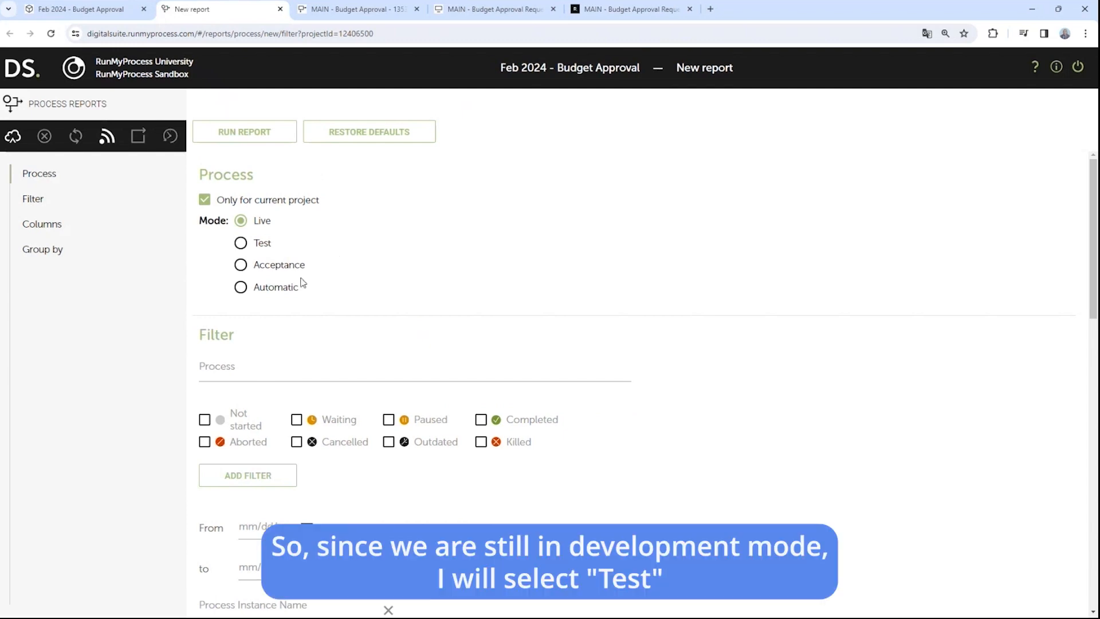
click(241, 245)
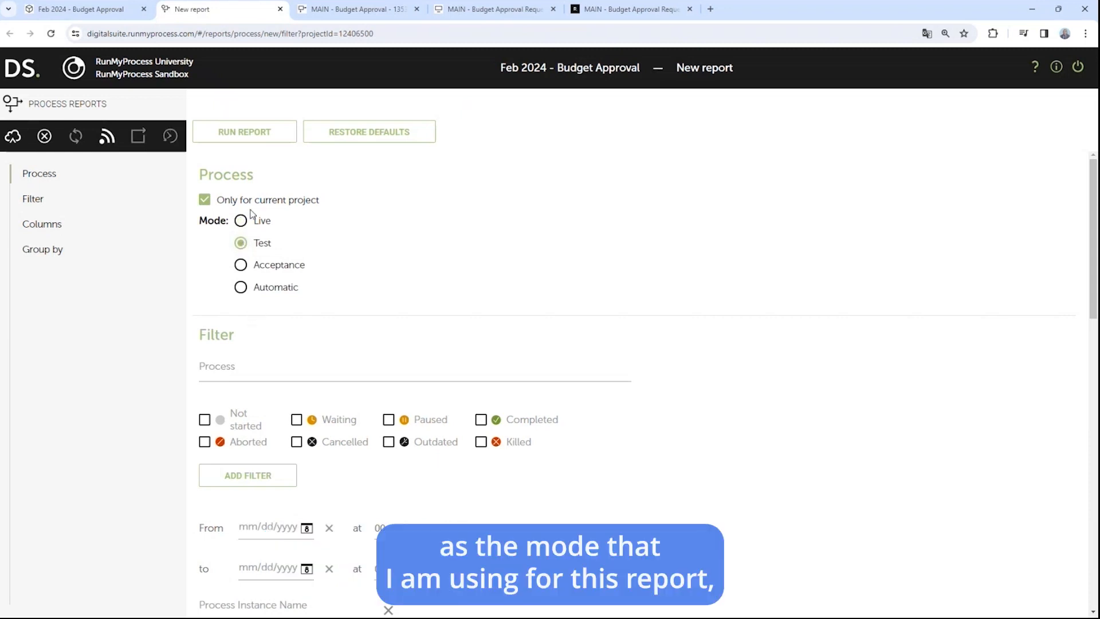
click(227, 365)
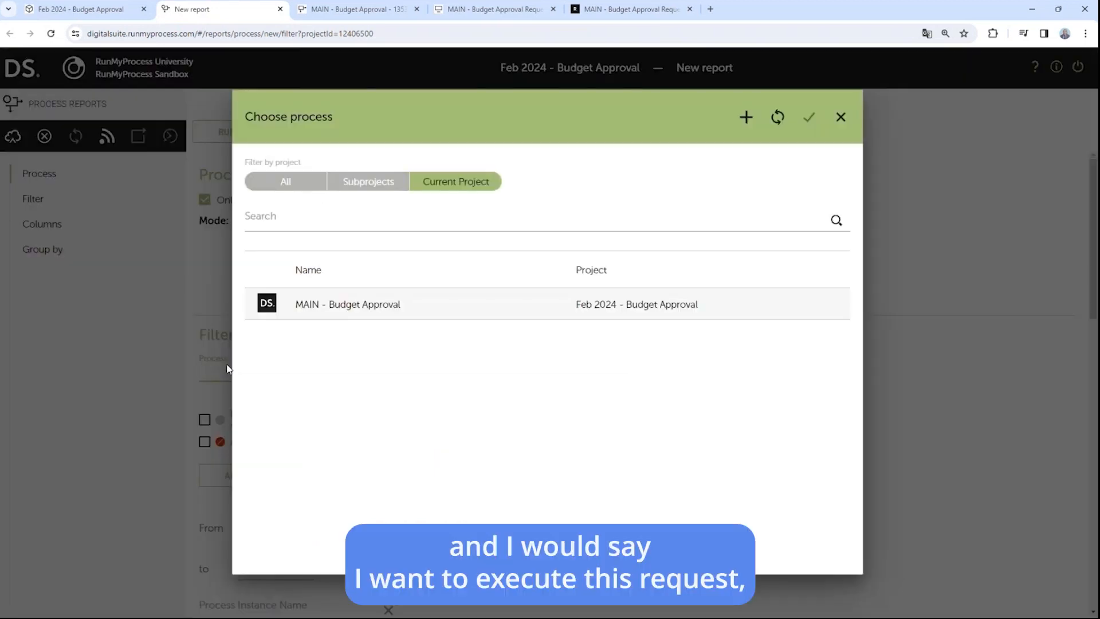
click(352, 306)
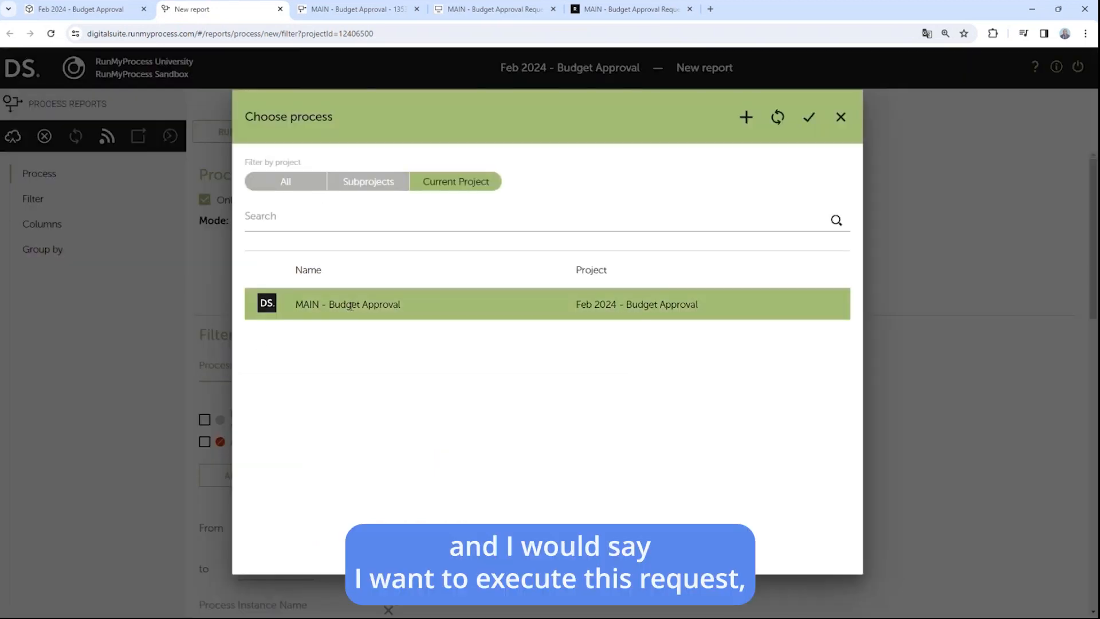
click(809, 117)
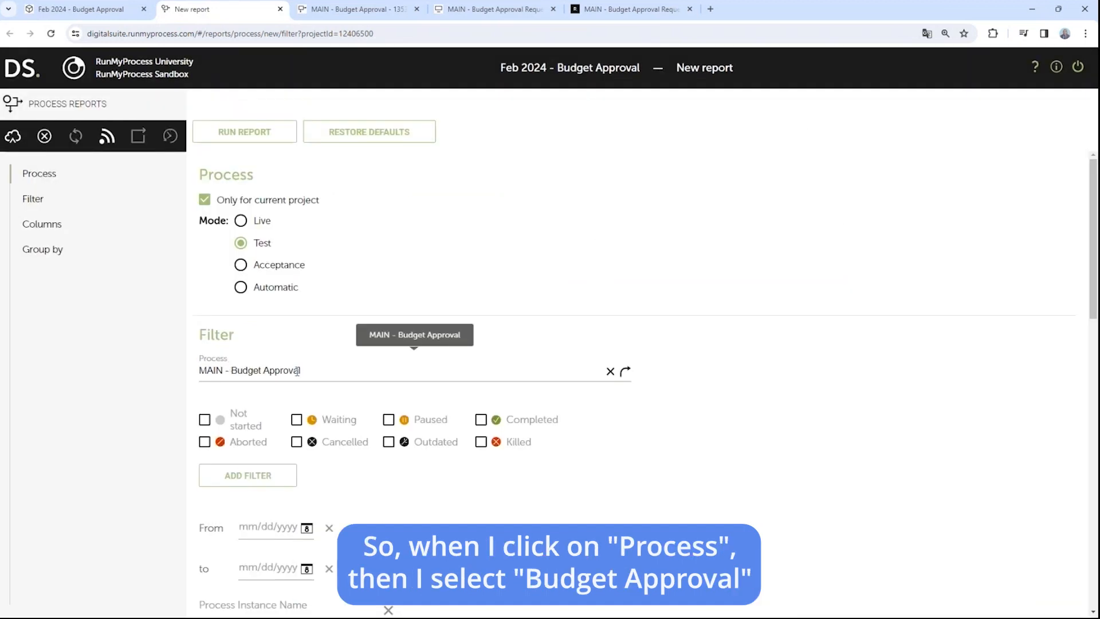
click(264, 133)
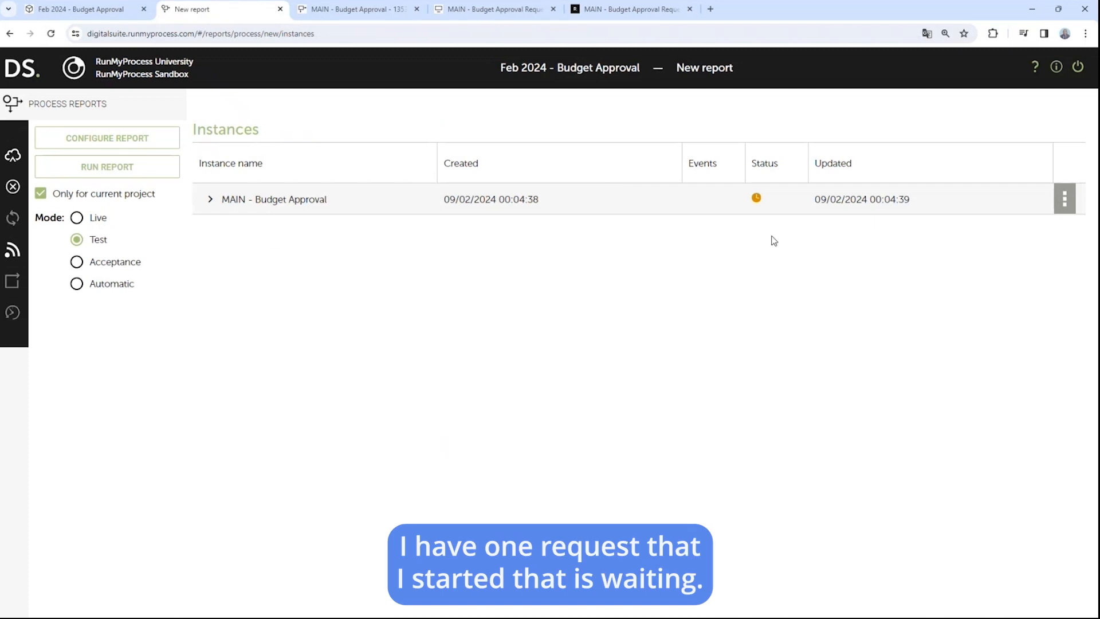
Step: Open the waiting instance from the report to see its execution path at Approve/reject Budget
mouse_move(758, 199)
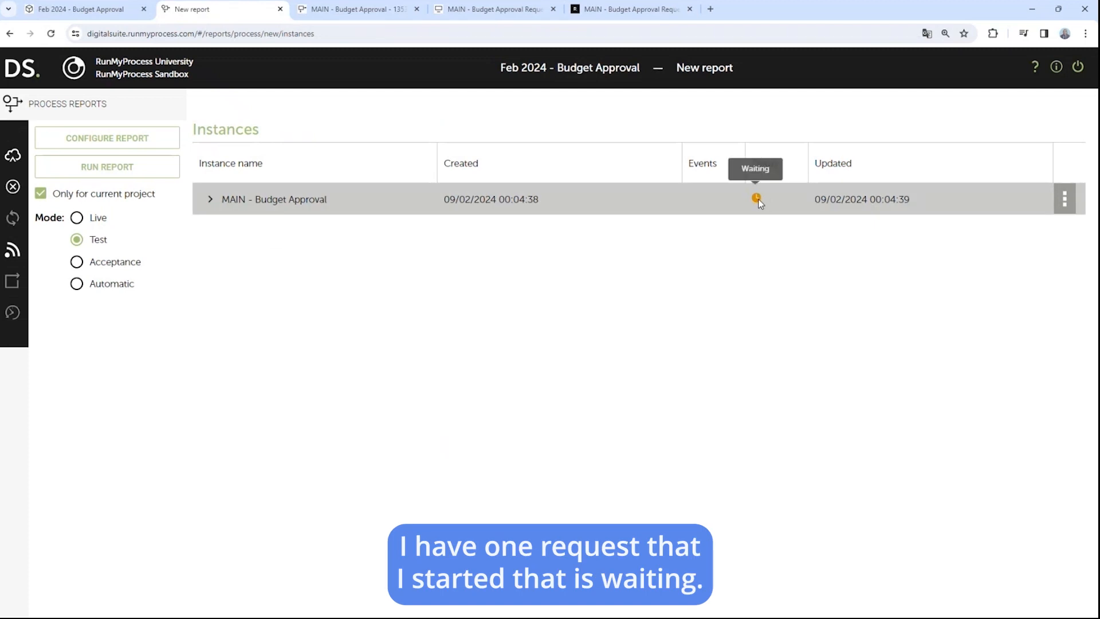
click(269, 201)
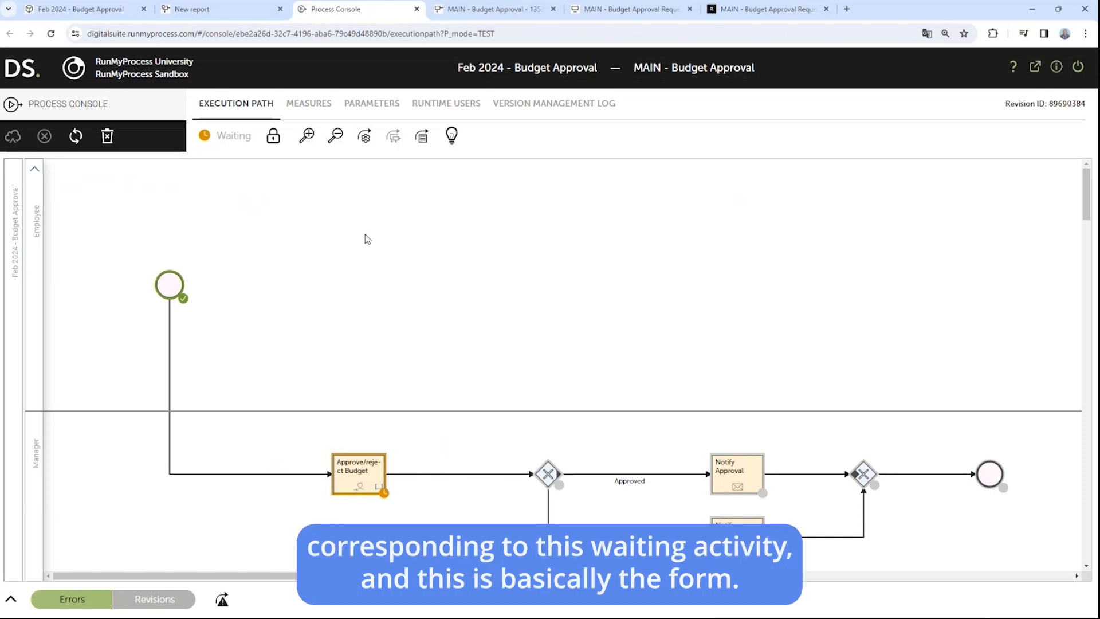
Step: Approve the waiting budget request from its task form, then refresh the instance's execution path in the Process Console
click(418, 140)
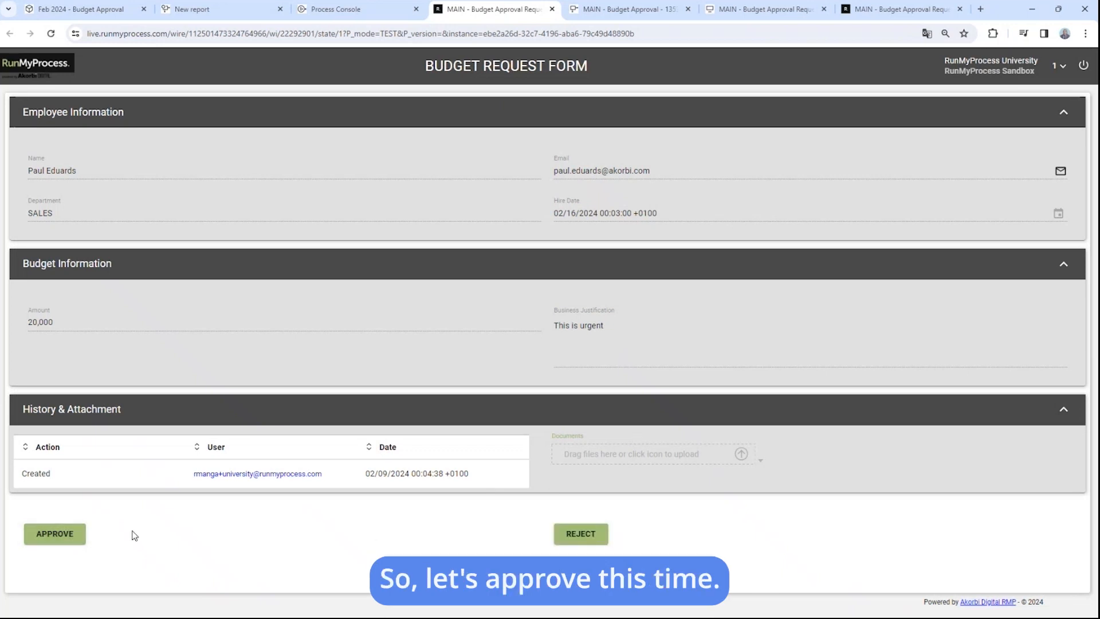
click(68, 534)
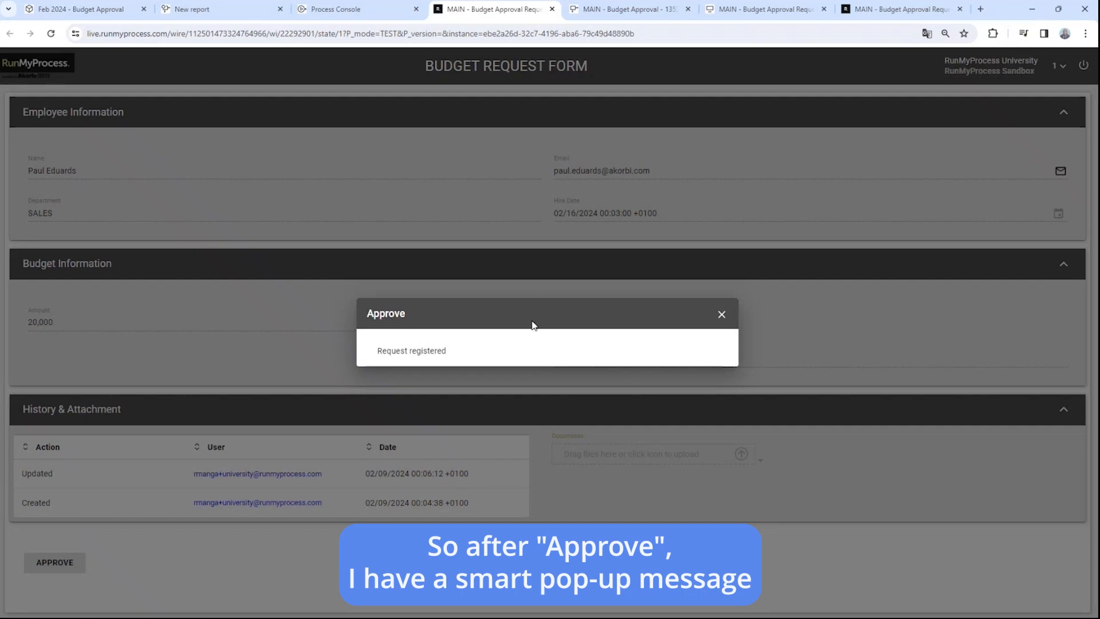
click(601, 12)
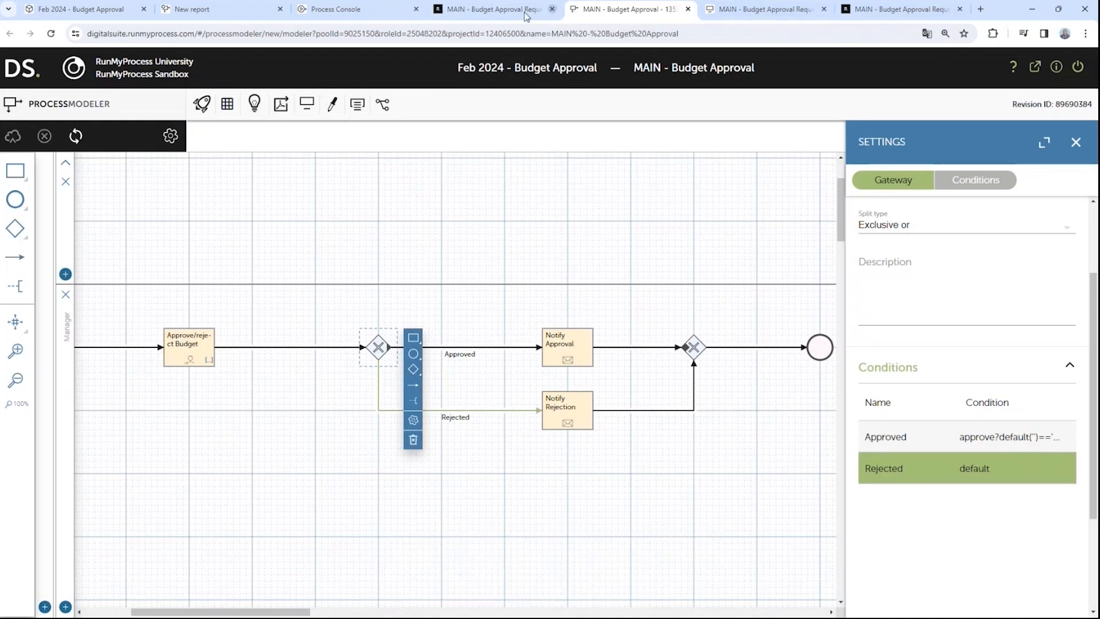
click(381, 8)
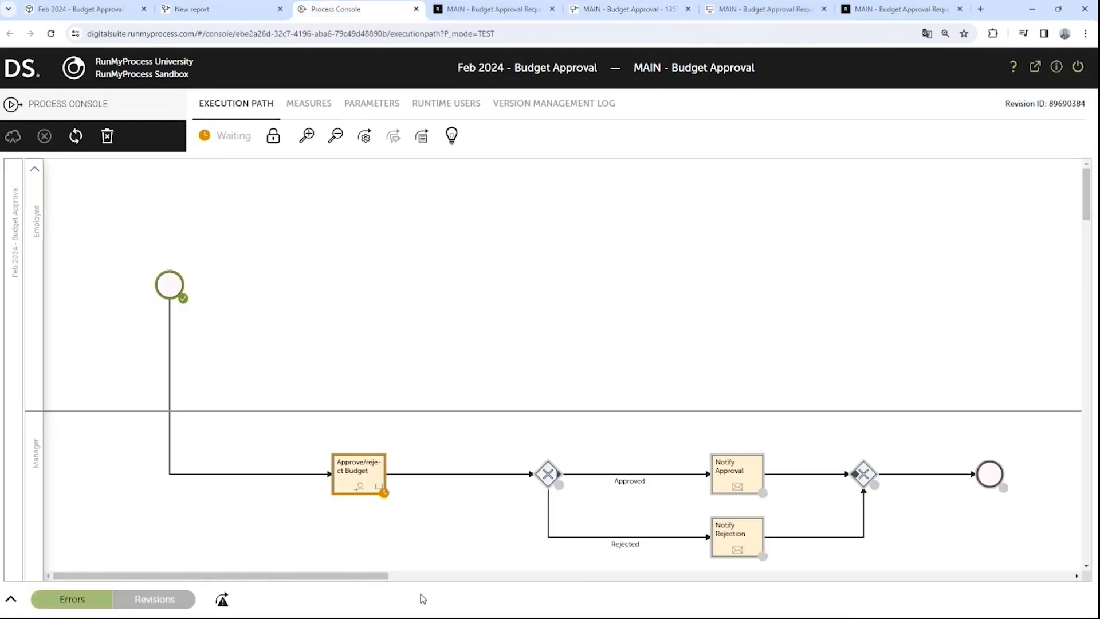
click(75, 136)
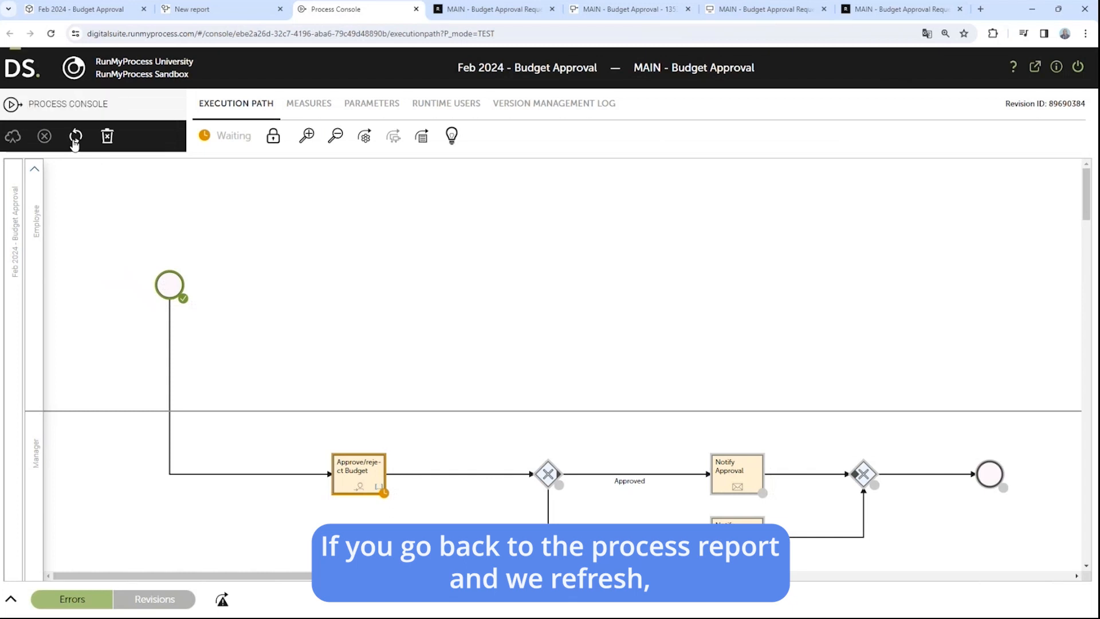